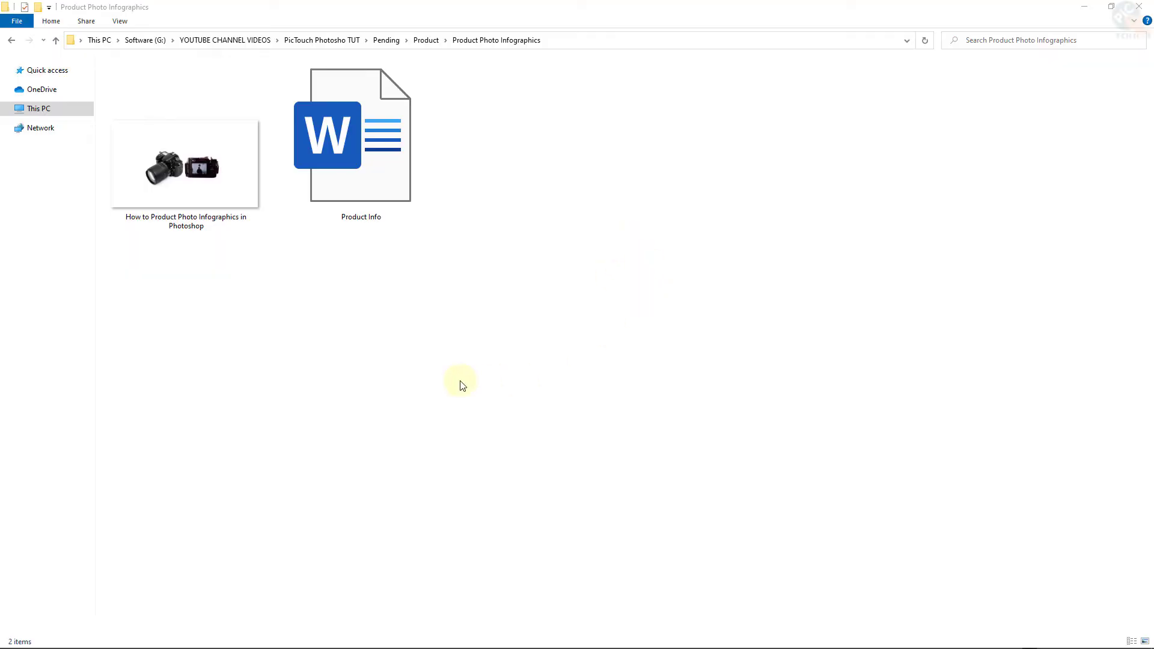
# Open the Product Info document in Word and scroll through its camera-part descriptions
pyautogui.click(188, 177)
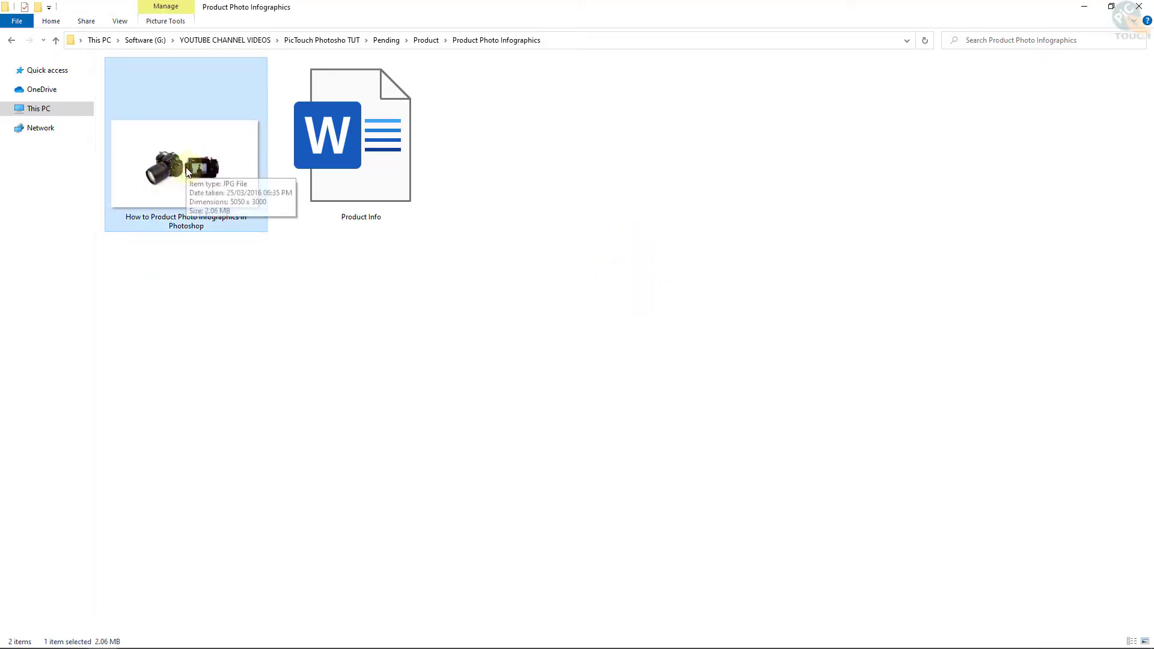
pyautogui.click(355, 150)
pyautogui.doubleClick(356, 150)
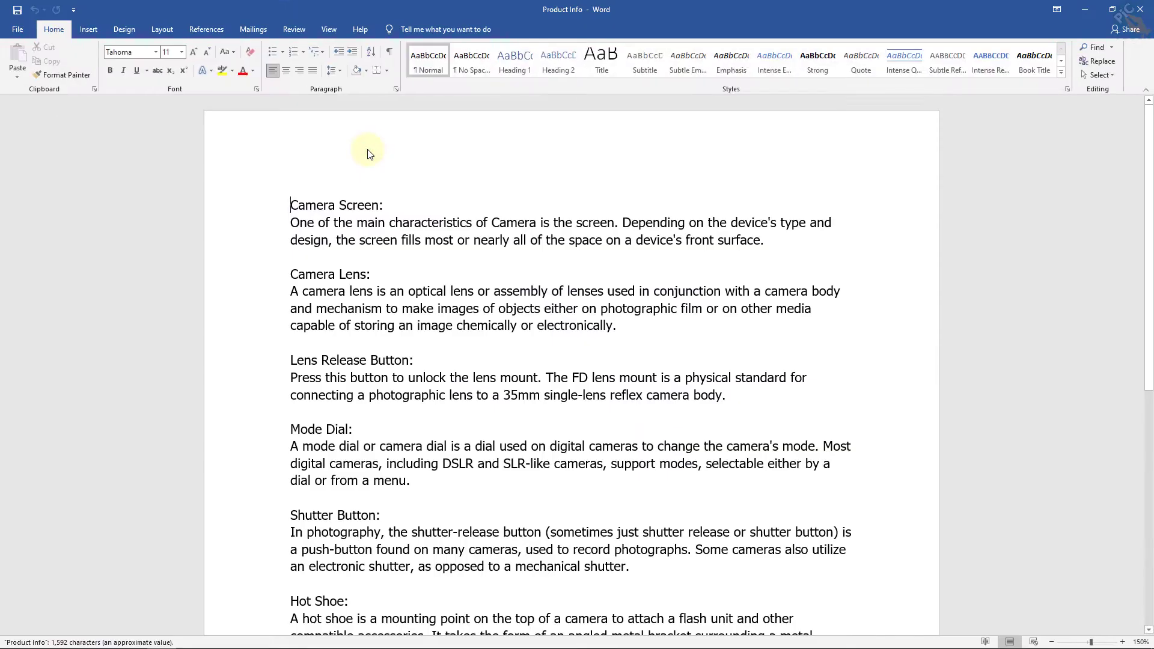
pyautogui.scroll(-3, 354, 410)
pyautogui.scroll(-2, 353, 411)
pyautogui.scroll(-2, 353, 411)
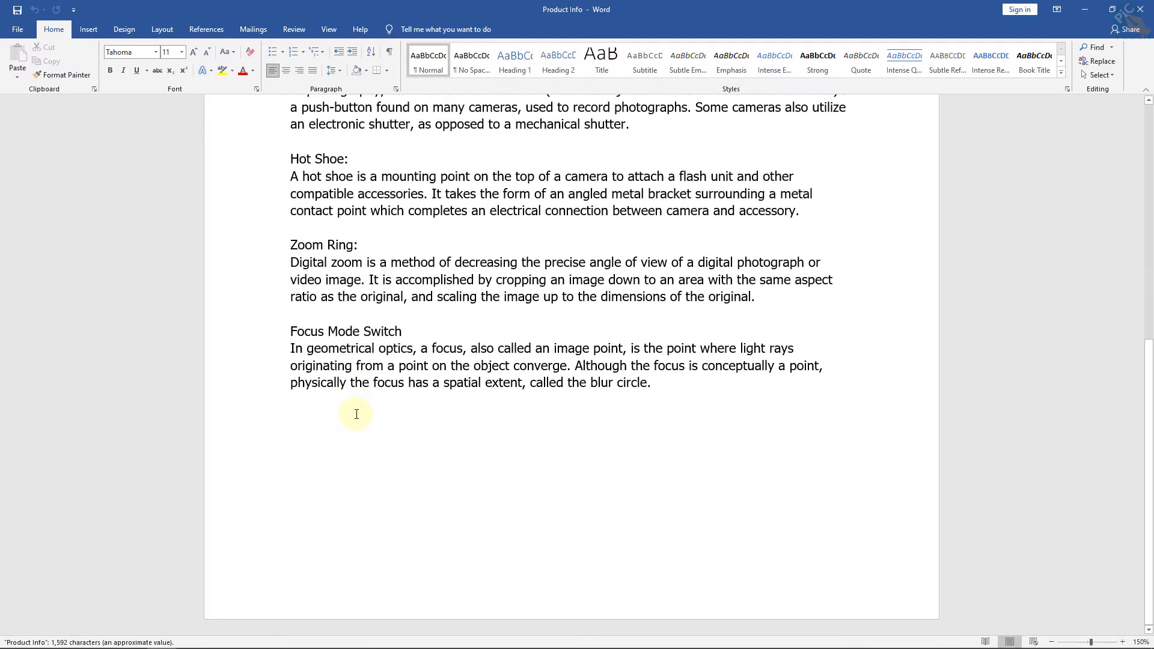
pyautogui.scroll(2, 356, 414)
pyautogui.scroll(3, 357, 415)
pyautogui.scroll(3, 385, 396)
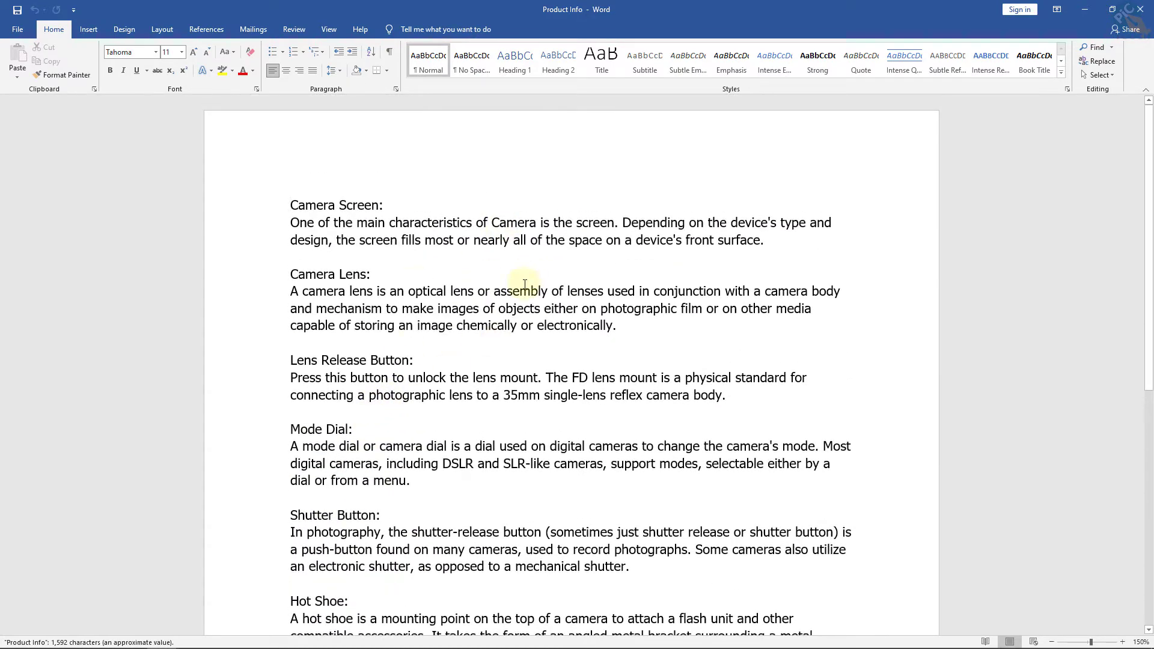
# Minimize Word and drag the How to Product Photo Infographics JPG into Photoshop
pyautogui.click(1084, 9)
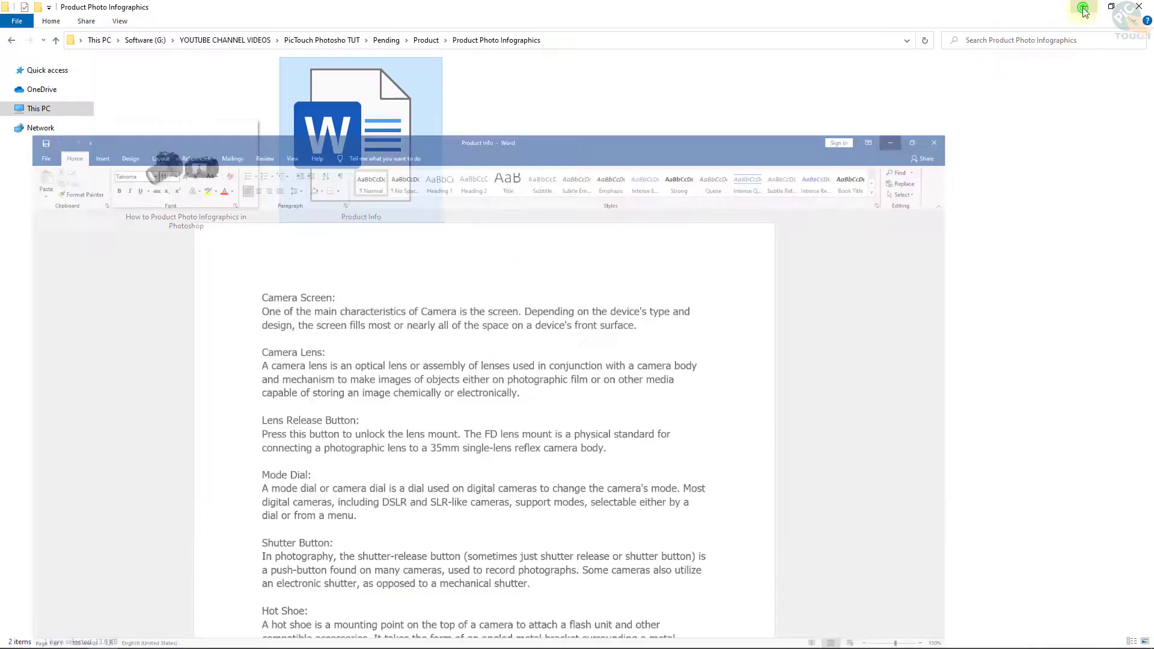
pyautogui.click(185, 182)
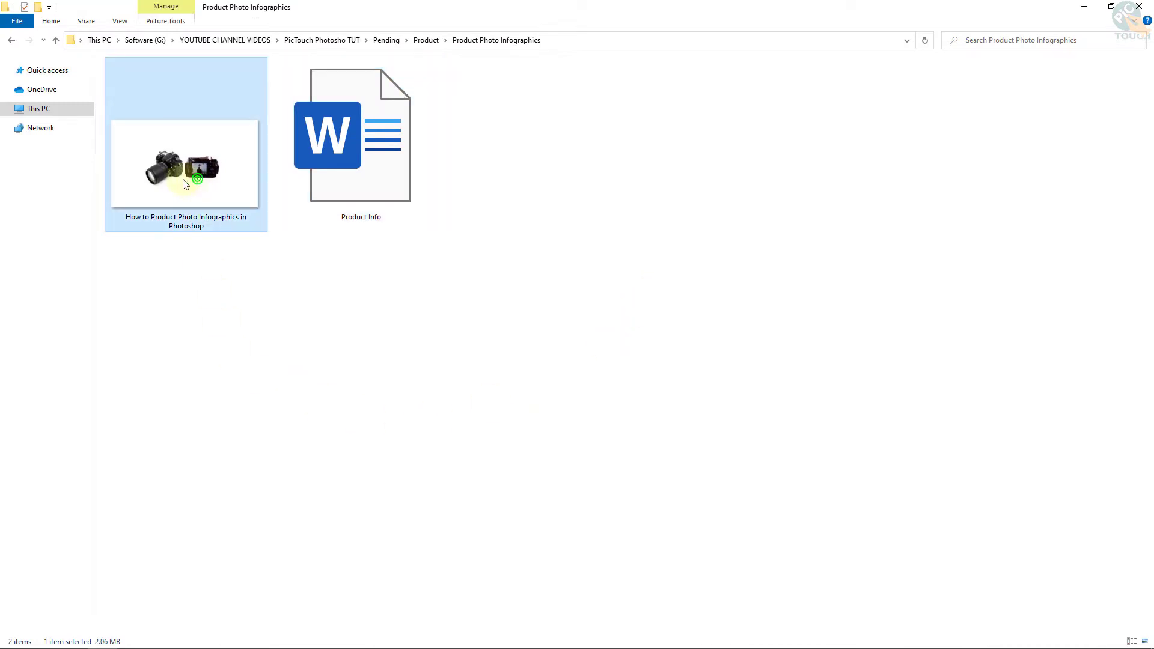
pyautogui.moveTo(182, 172)
pyautogui.mouseDown()
pyautogui.moveTo(428, 486)
pyautogui.moveTo(567, 338)
pyautogui.mouseUp()
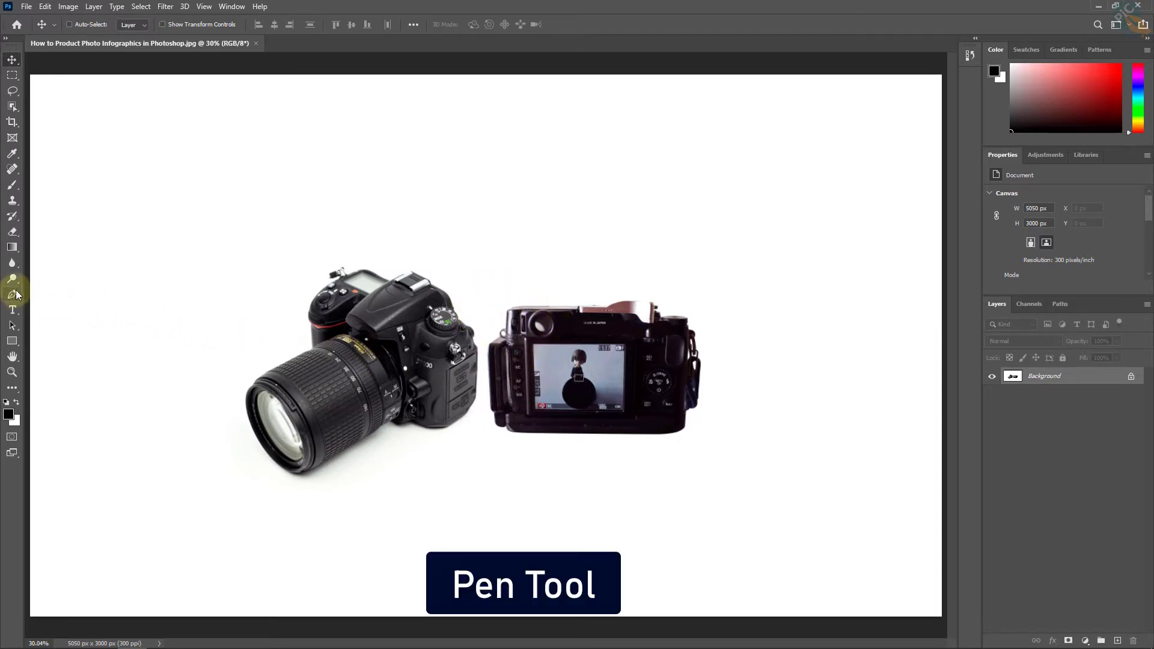
# Select the standard Pen Tool and zoom in on the camera's lower edge
pyautogui.click(13, 294)
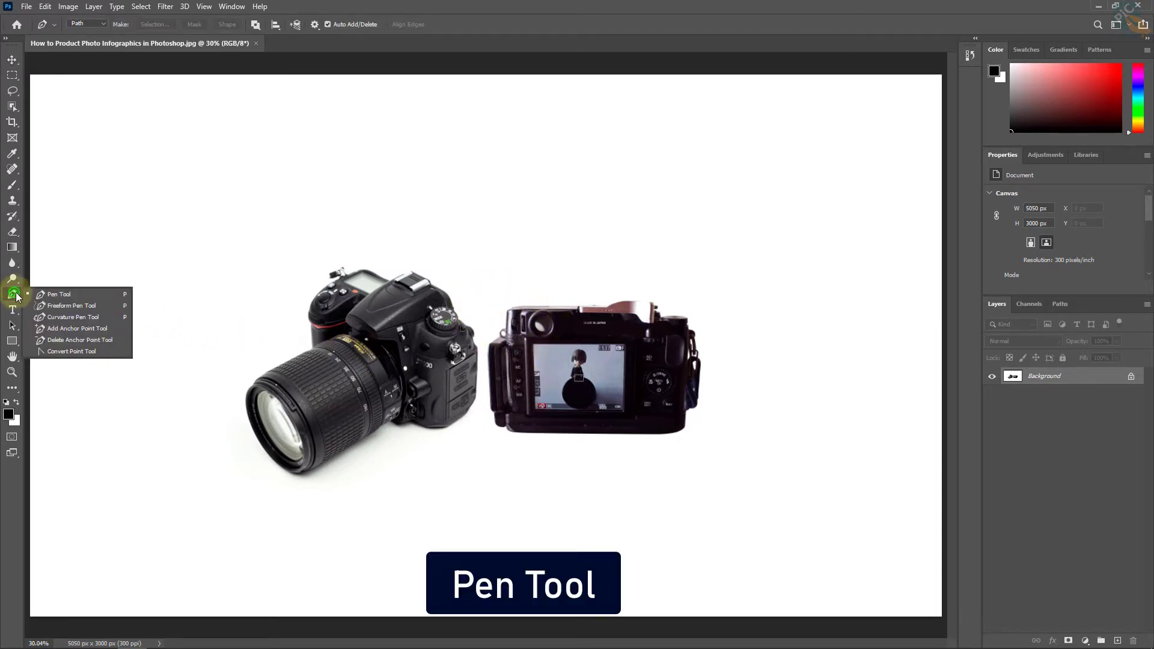
pyautogui.click(68, 297)
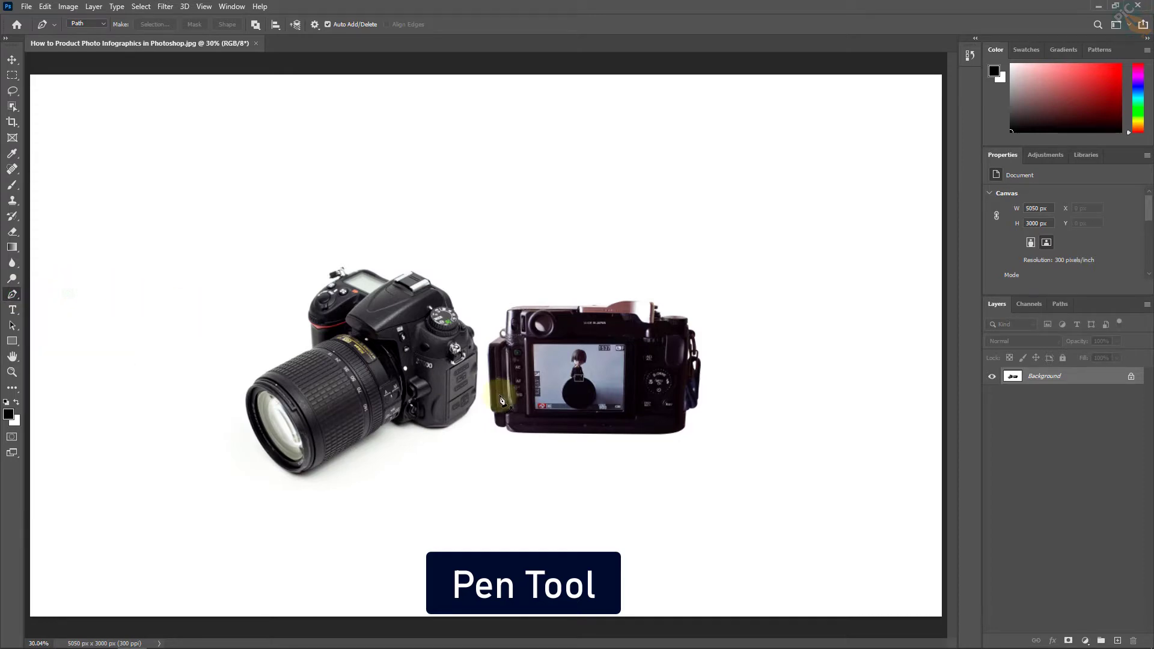
pyautogui.moveTo(407, 432); pyautogui.dragTo(487, 415)
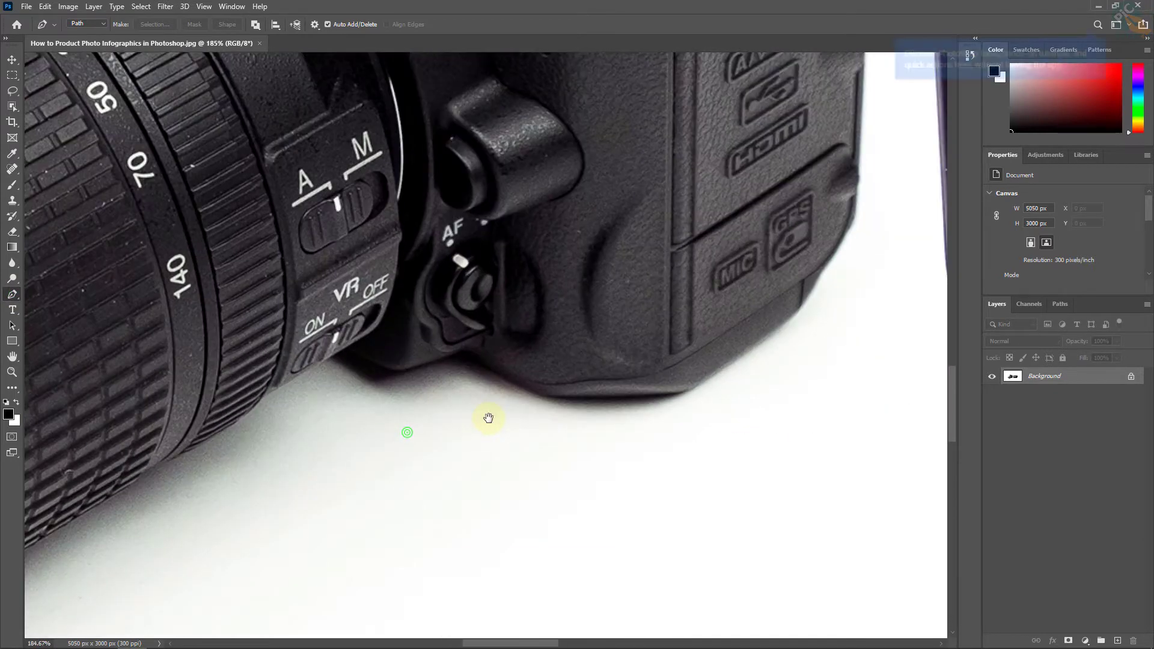
pyautogui.moveTo(562, 378); pyautogui.dragTo(625, 368)
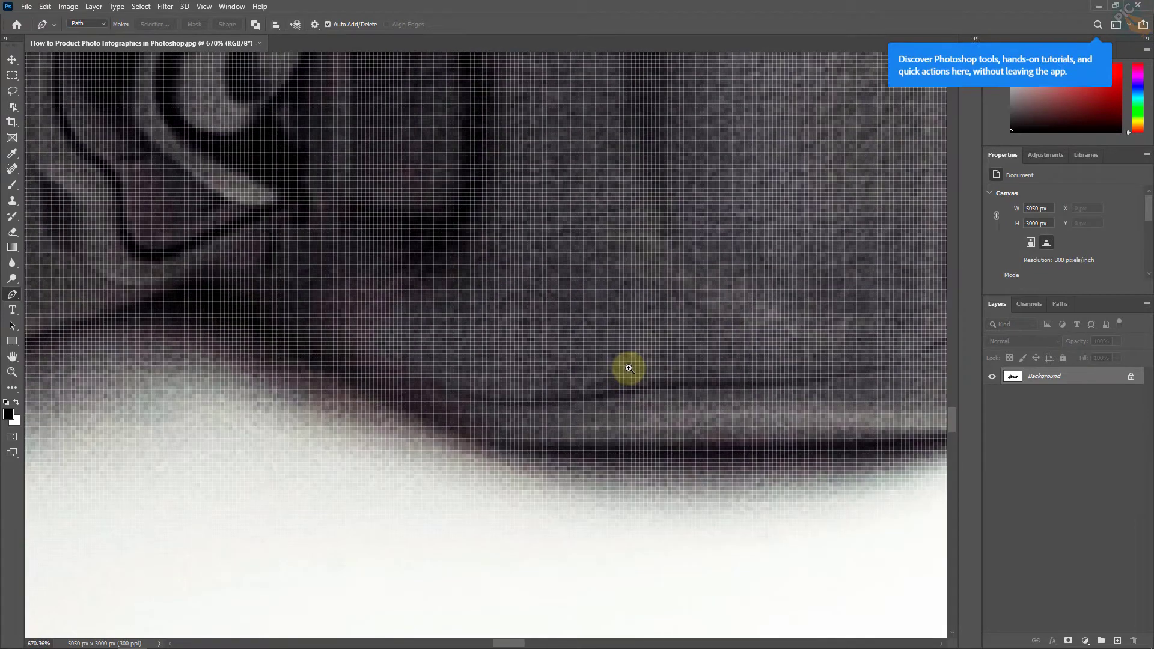
# Place pen anchor points along the camera's bottom edge
pyautogui.click(200, 276)
pyautogui.click(335, 366)
pyautogui.click(417, 398)
pyautogui.moveTo(435, 399); pyautogui.dragTo(445, 398)
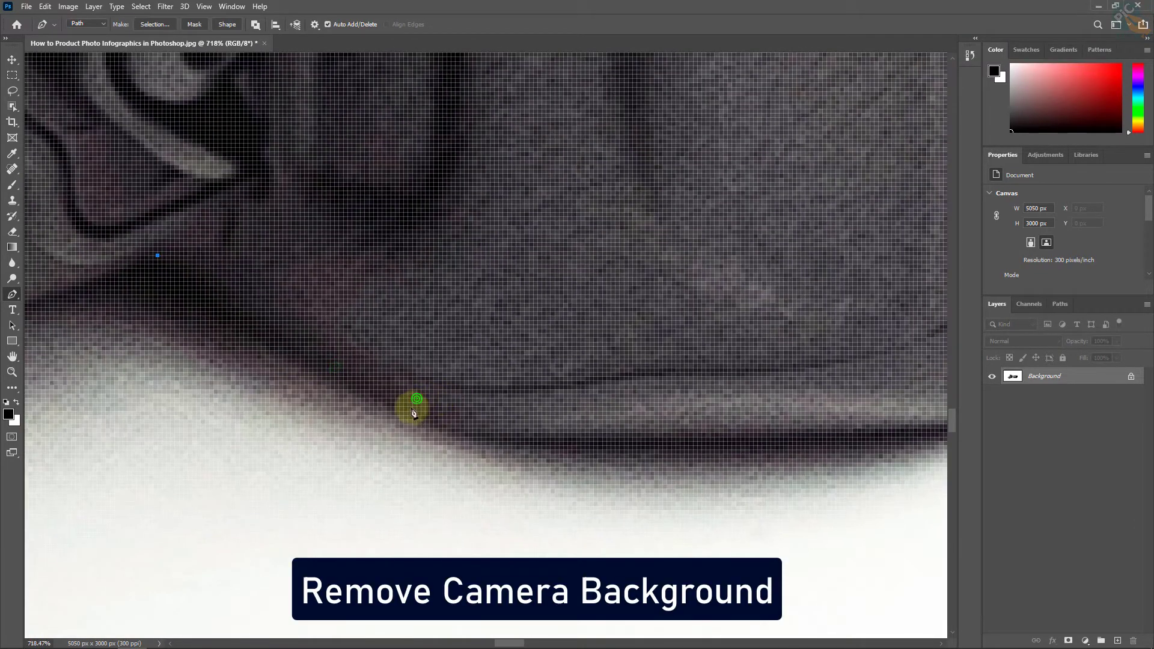
pyautogui.click(464, 441)
pyautogui.click(641, 436)
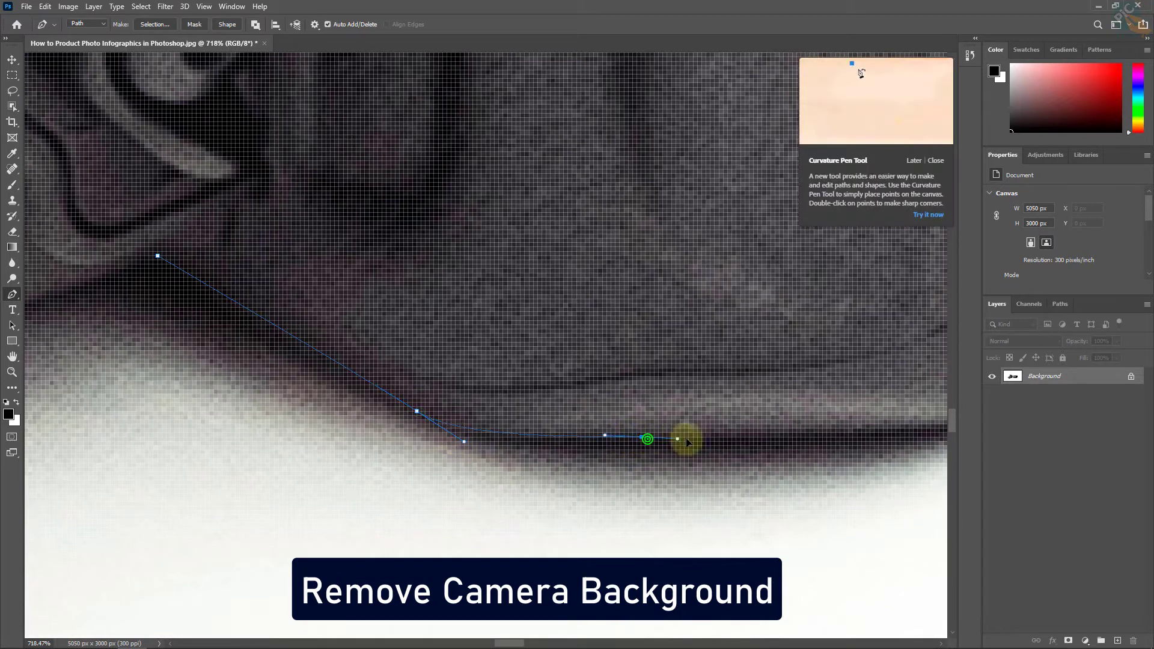
pyautogui.click(728, 438)
# Continue the path around the corner and up to the camera's top, panning as needed
pyautogui.moveTo(771, 424); pyautogui.dragTo(379, 453)
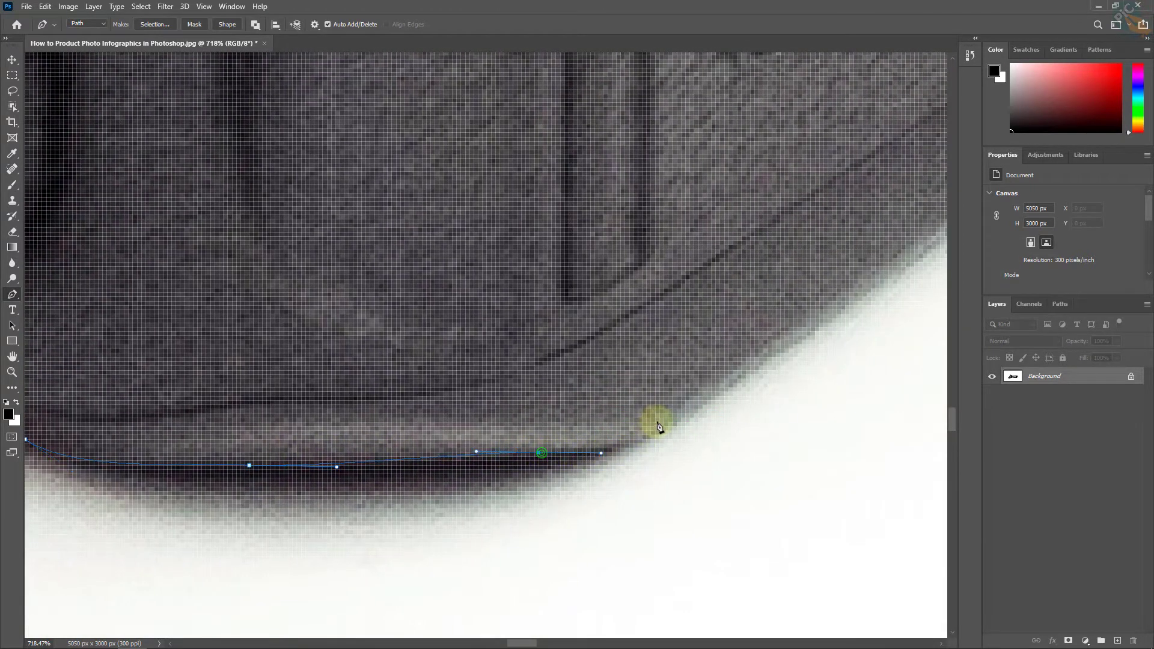
pyautogui.click(679, 413)
pyautogui.moveTo(708, 386)
pyautogui.mouseDown()
pyautogui.moveTo(638, 206)
pyautogui.moveTo(582, 410)
pyautogui.moveTo(601, 400)
pyautogui.moveTo(502, 391)
pyautogui.moveTo(652, 257)
pyautogui.moveTo(520, 208)
pyautogui.moveTo(379, 319)
pyautogui.moveTo(511, 258)
pyautogui.moveTo(517, 226)
pyautogui.moveTo(420, 313)
pyautogui.moveTo(618, 309)
pyautogui.moveTo(450, 322)
pyautogui.moveTo(644, 258)
pyautogui.moveTo(540, 286)
pyautogui.moveTo(438, 291)
pyautogui.moveTo(343, 265)
pyautogui.moveTo(587, 237)
pyautogui.moveTo(750, 141)
pyautogui.moveTo(548, 201)
pyautogui.moveTo(417, 420)
pyautogui.moveTo(219, 77)
pyautogui.moveTo(650, 349)
pyautogui.moveTo(754, 317)
pyautogui.moveTo(543, 379)
pyautogui.moveTo(536, 413)
pyautogui.moveTo(206, 407)
pyautogui.mouseUp()
pyautogui.moveTo(729, 443)
pyautogui.mouseDown()
pyautogui.moveTo(732, 412)
pyautogui.moveTo(489, 549)
pyautogui.moveTo(667, 181)
pyautogui.moveTo(700, 185)
pyautogui.moveTo(672, 354)
pyautogui.moveTo(610, 373)
pyautogui.moveTo(548, 334)
pyautogui.moveTo(361, 110)
pyautogui.mouseUp()
pyautogui.moveTo(418, 228)
pyautogui.mouseDown()
pyautogui.moveTo(421, 249)
pyautogui.moveTo(609, 303)
pyautogui.moveTo(412, 347)
pyautogui.moveTo(736, 296)
pyautogui.moveTo(559, 219)
pyautogui.moveTo(772, 124)
pyautogui.moveTo(533, 278)
pyautogui.moveTo(566, 275)
pyautogui.moveTo(566, 321)
pyautogui.moveTo(459, 366)
pyautogui.moveTo(448, 304)
pyautogui.moveTo(471, 281)
pyautogui.moveTo(564, 279)
pyautogui.moveTo(603, 536)
pyautogui.moveTo(767, 458)
pyautogui.moveTo(712, 376)
pyautogui.moveTo(619, 348)
pyautogui.moveTo(696, 258)
pyautogui.moveTo(607, 363)
pyautogui.moveTo(592, 260)
pyautogui.moveTo(440, 327)
pyautogui.moveTo(399, 102)
pyautogui.moveTo(337, 232)
pyautogui.moveTo(562, 334)
pyautogui.moveTo(587, 329)
pyautogui.mouseUp()
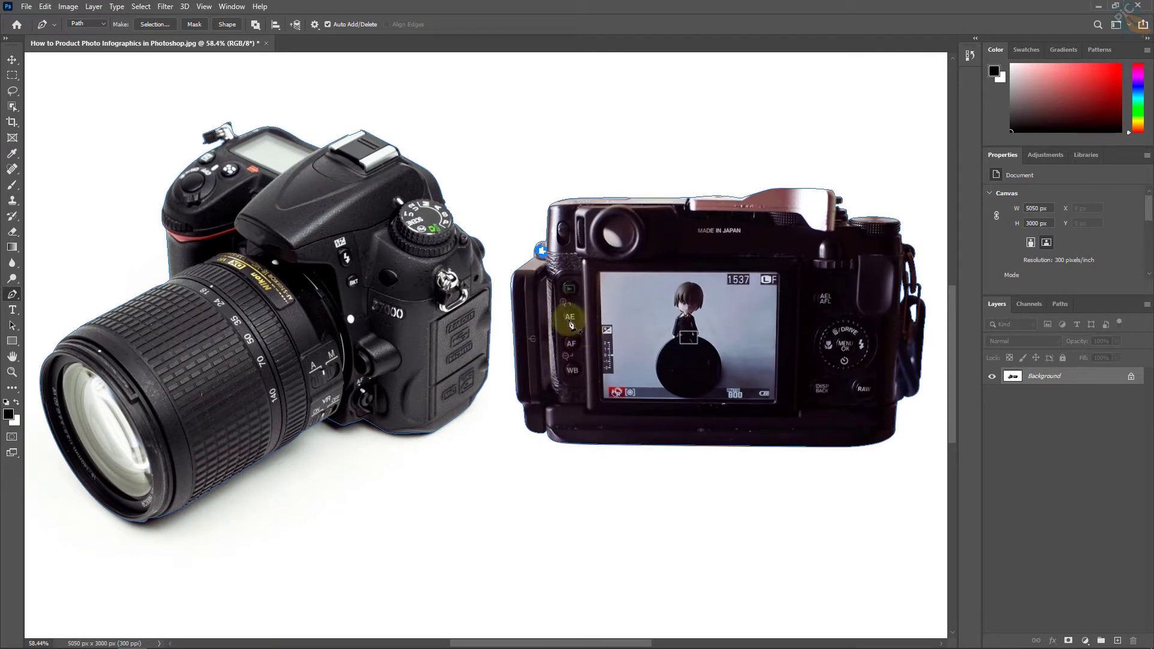
# Save the Work Path in the Paths panel as Path 1
pyautogui.click(1060, 304)
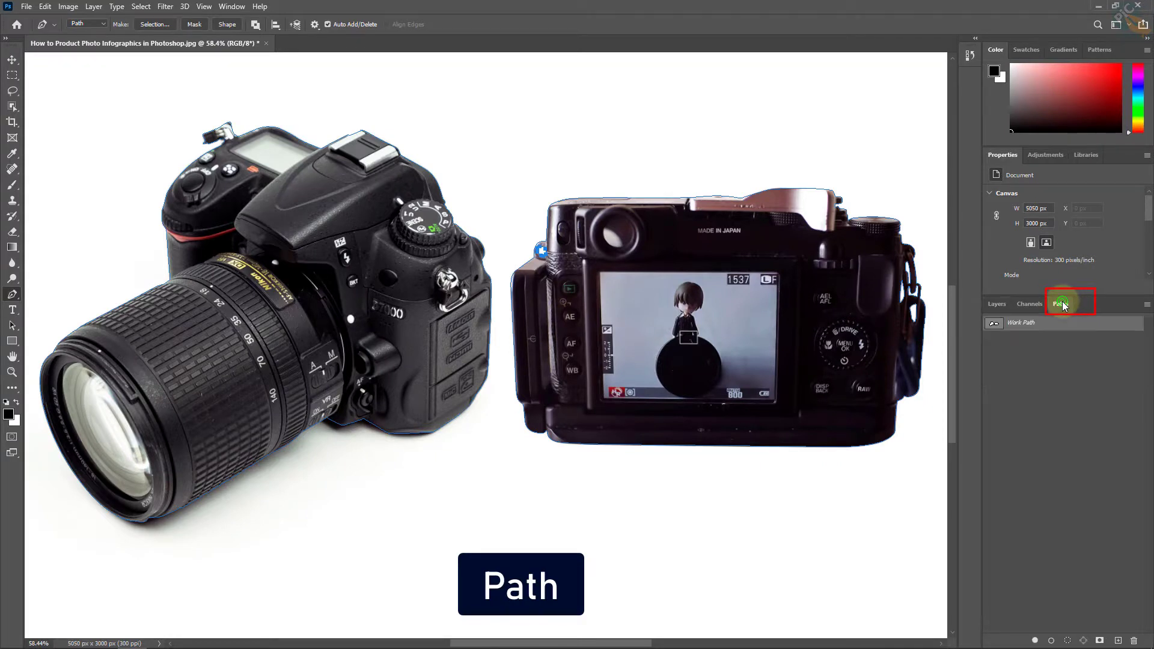
pyautogui.click(1051, 323)
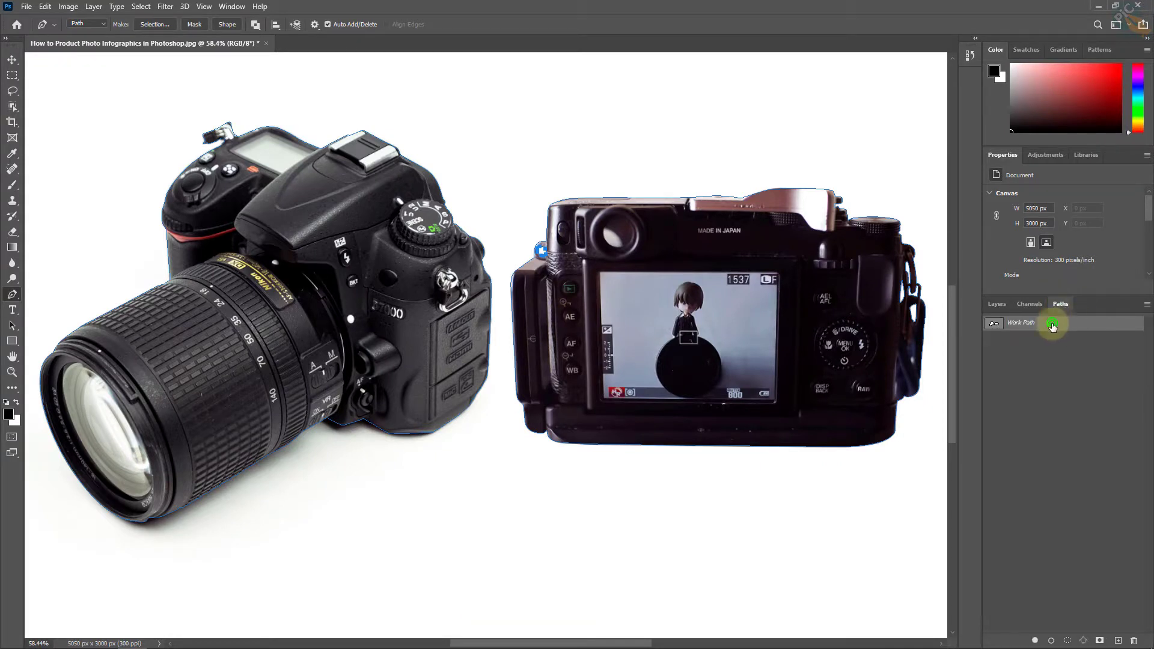
pyautogui.doubleClick(996, 325)
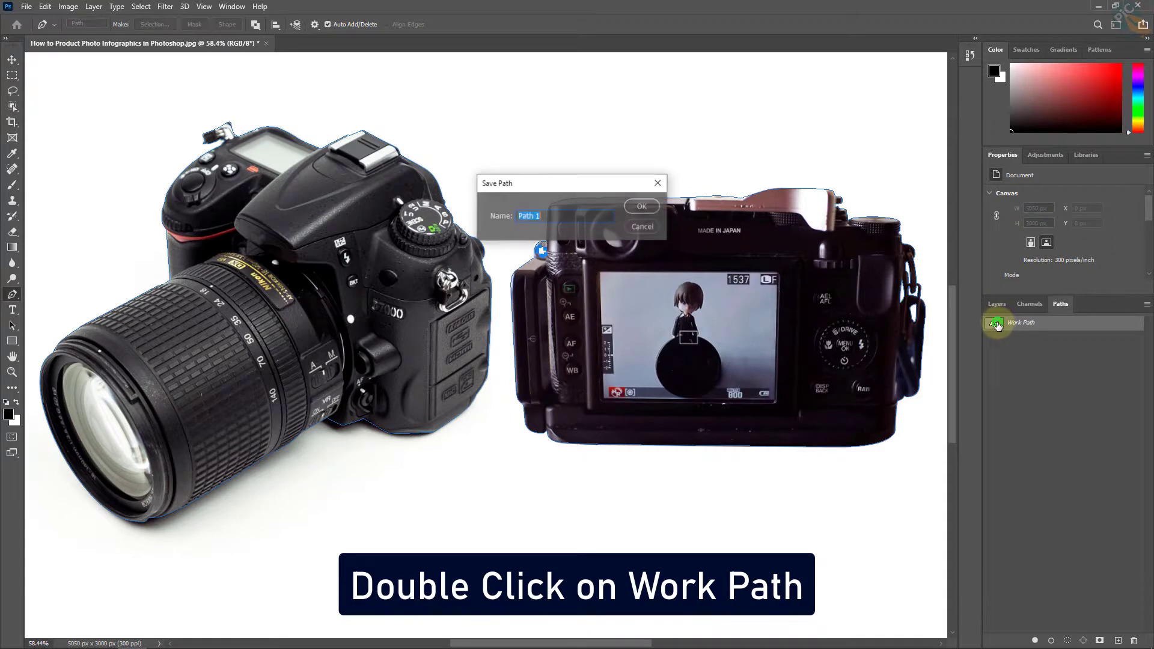
pyautogui.click(647, 206)
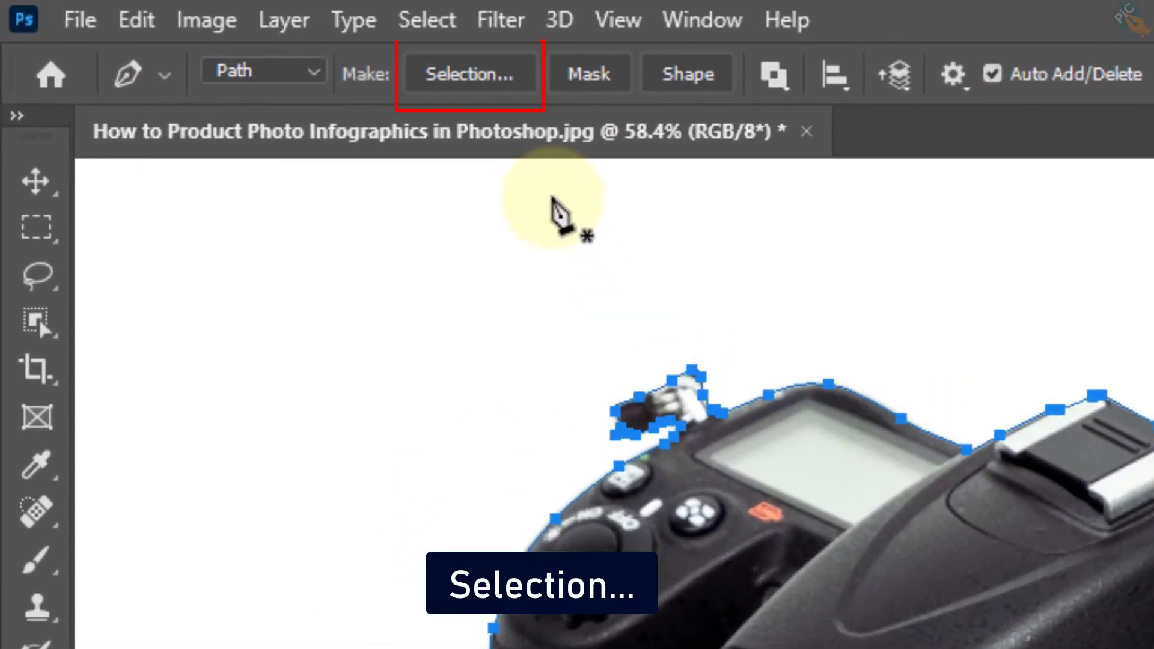
# Convert Path 1 into a selection with 0-pixel feather radius
pyautogui.click(480, 75)
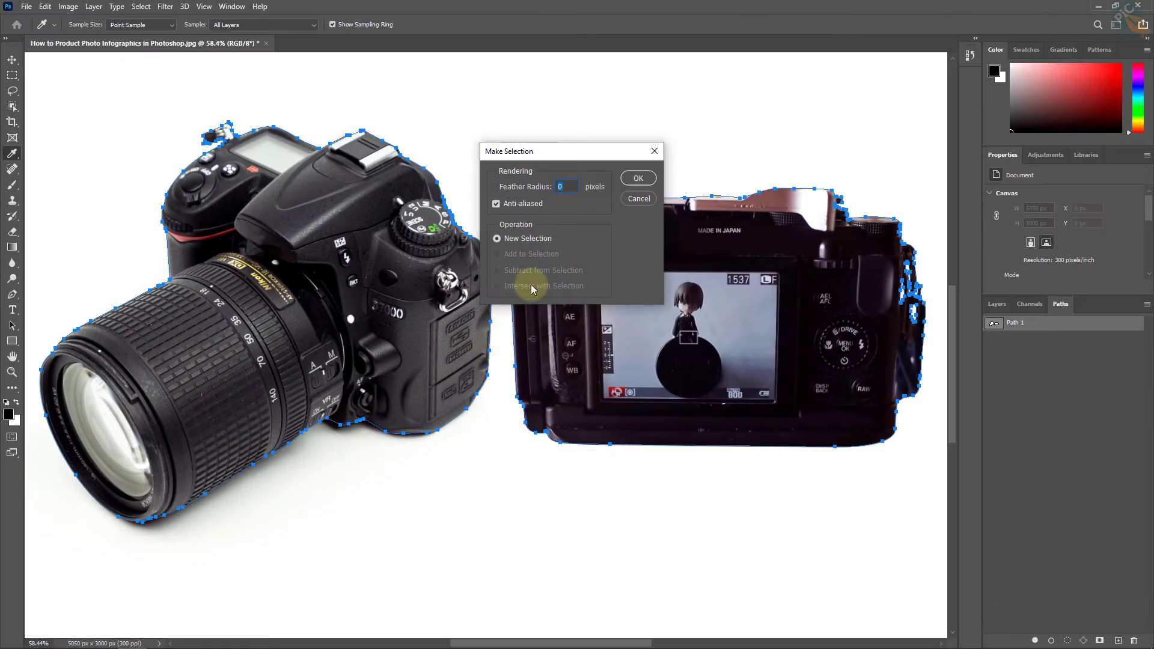
pyautogui.click(640, 178)
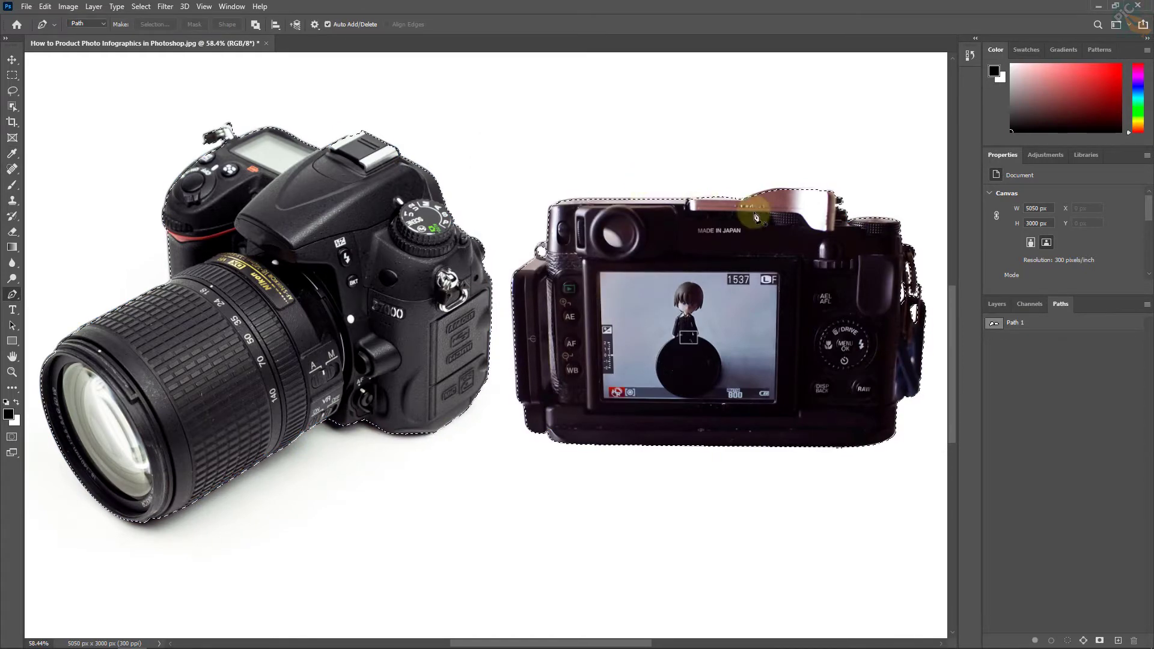
pyautogui.click(997, 305)
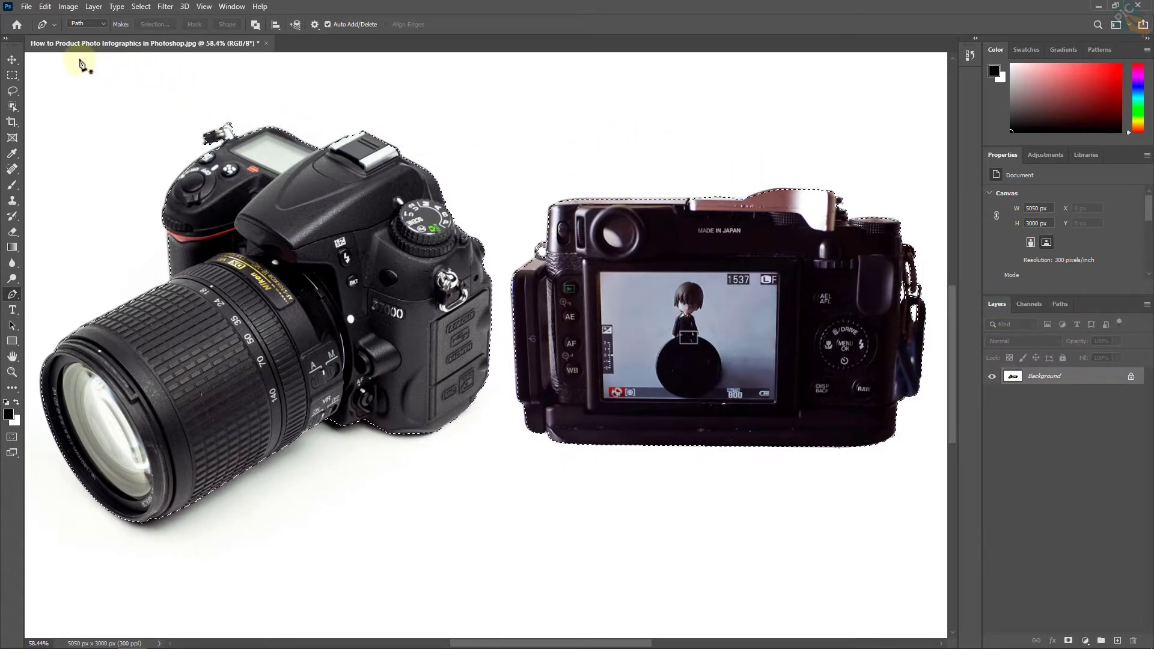
# Cut the cameras onto Layer 1 with Layer Via Cut, check the cutout, and select Background
pyautogui.click(95, 7)
pyautogui.moveTo(102, 20)
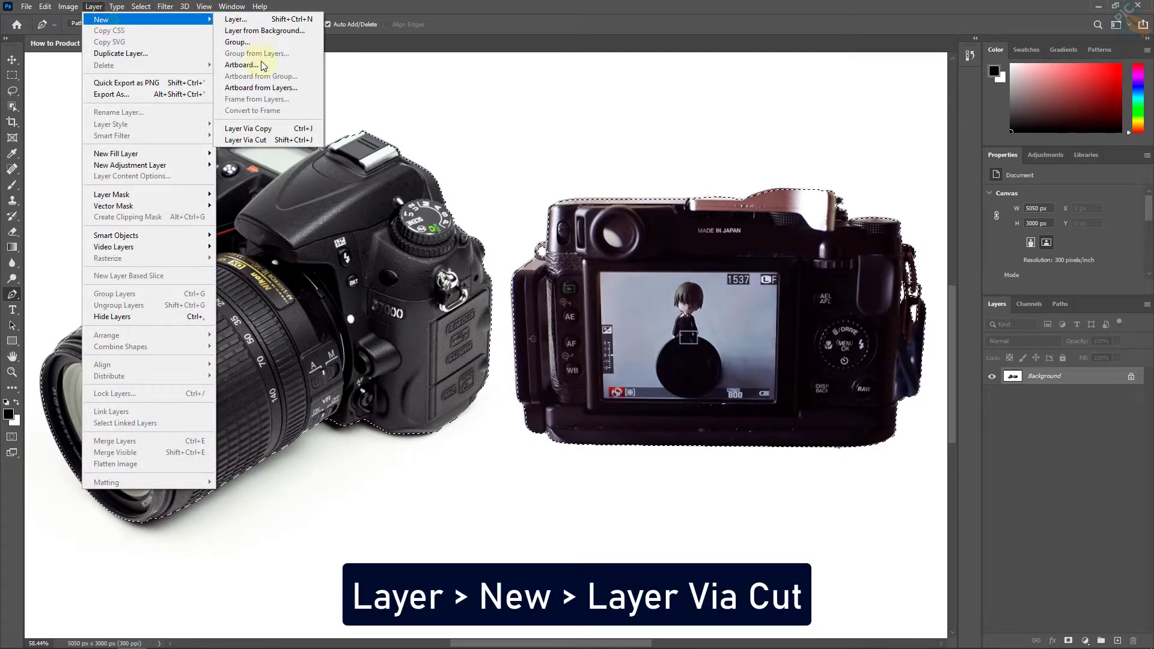
pyautogui.click(269, 139)
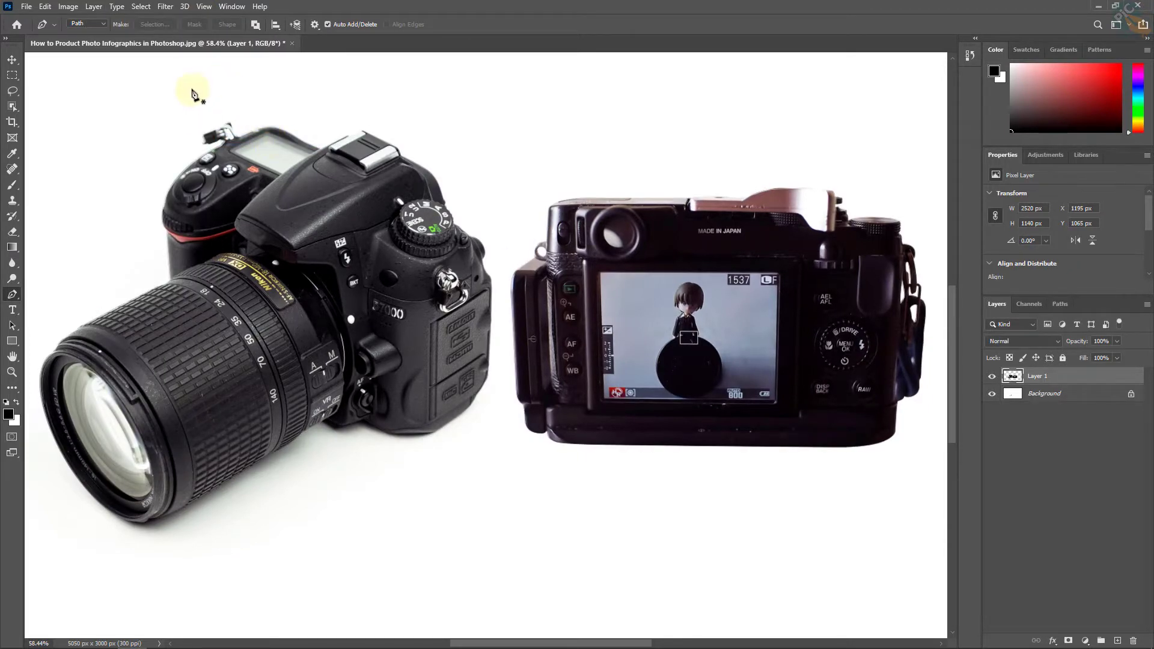
pyautogui.click(12, 60)
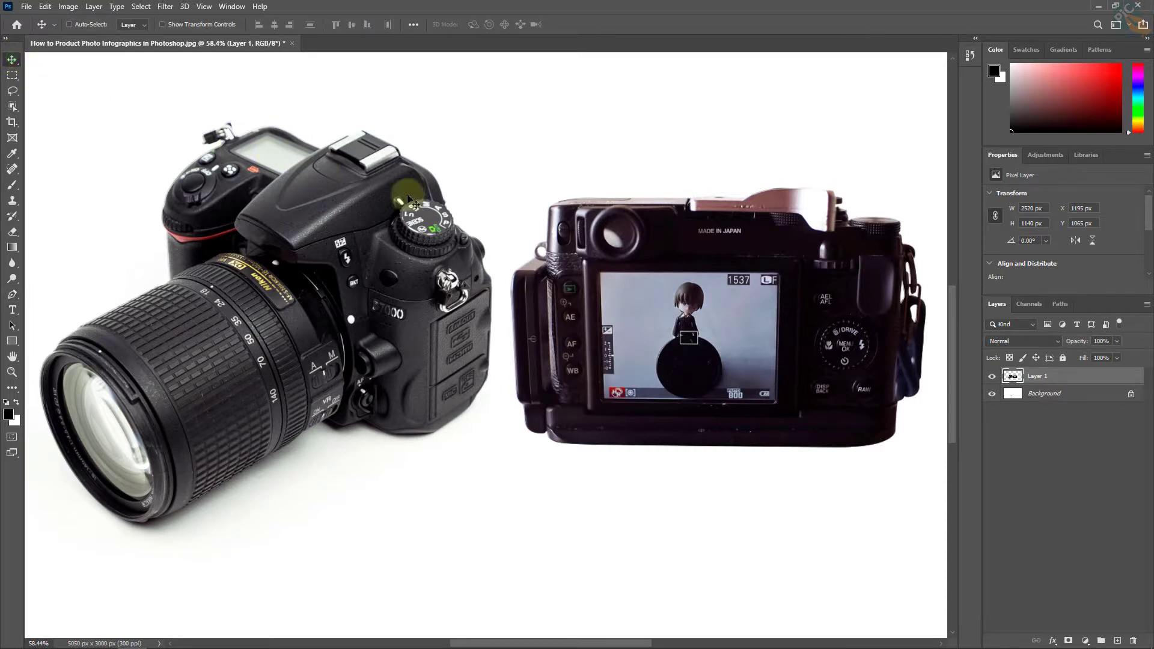
pyautogui.click(992, 395)
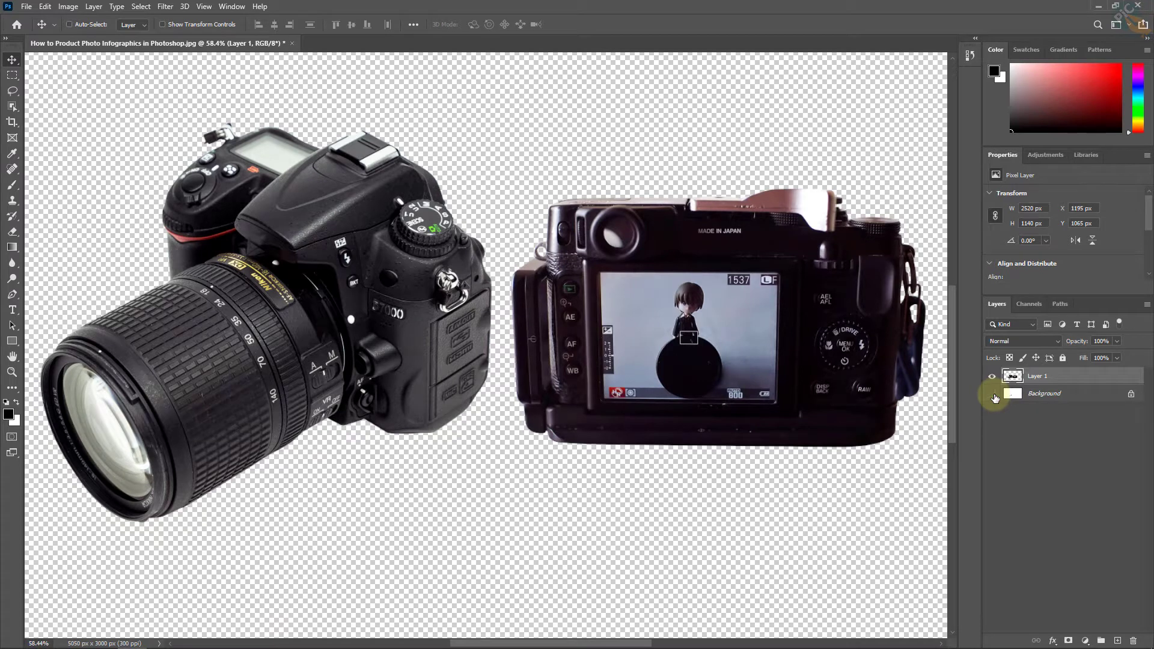
pyautogui.click(992, 395)
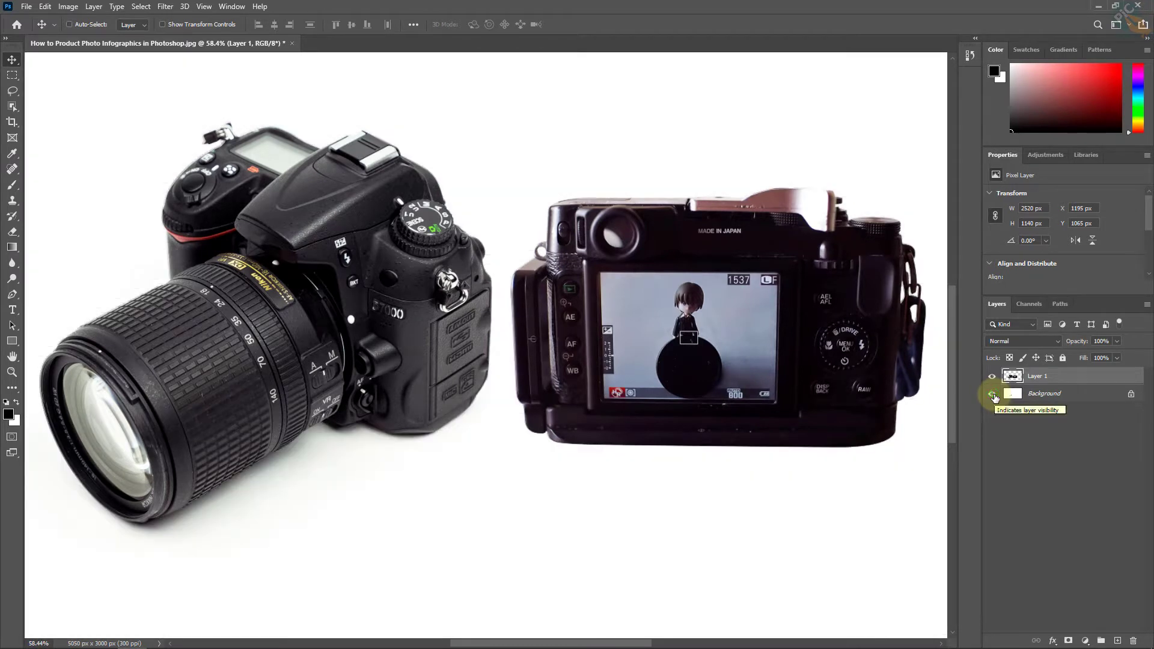
pyautogui.click(1058, 394)
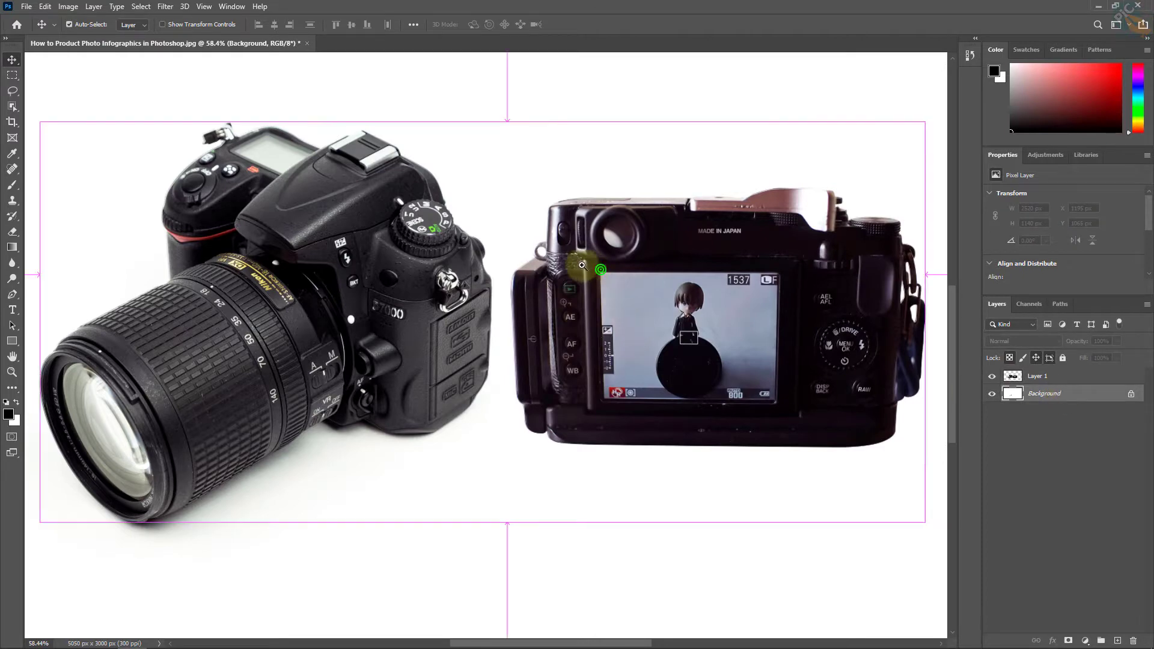
pyautogui.moveTo(600, 270); pyautogui.dragTo(448, 267)
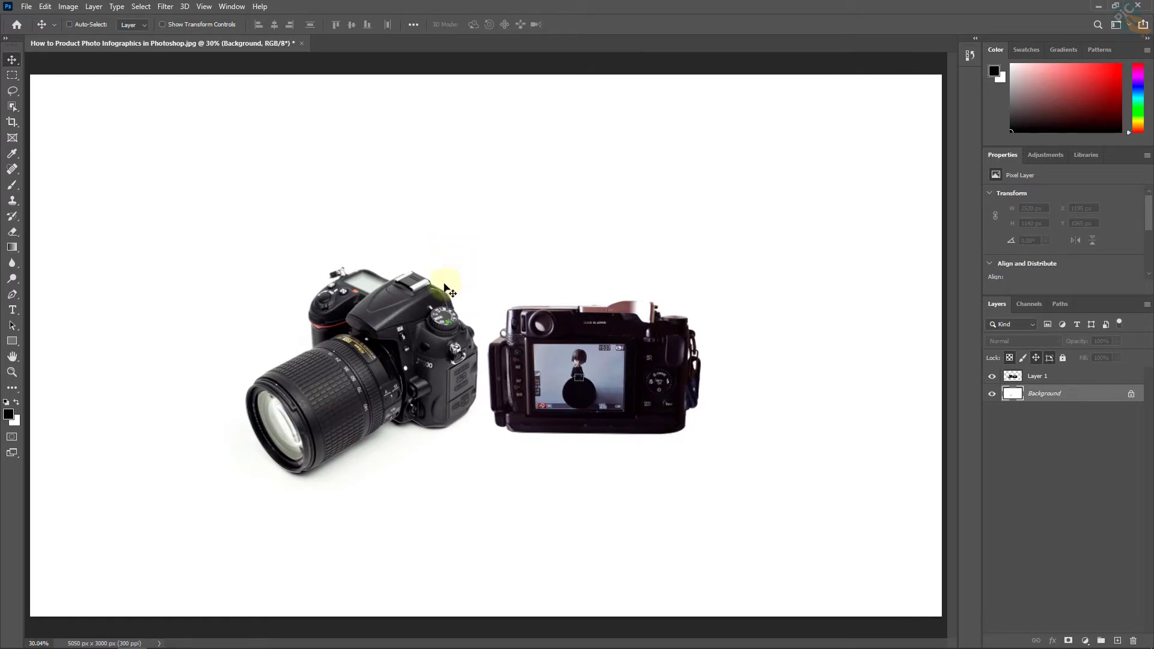
# Choose the Gradient Tool and set the right gradient stop to navy #023569
pyautogui.click(17, 251)
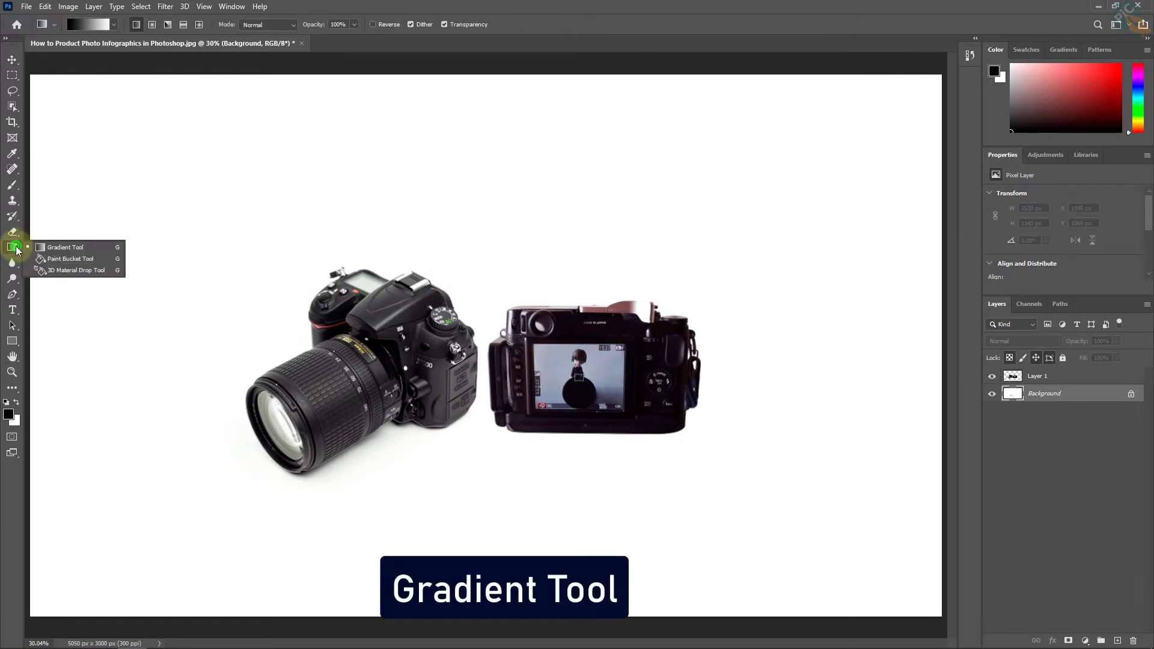
pyautogui.click(67, 248)
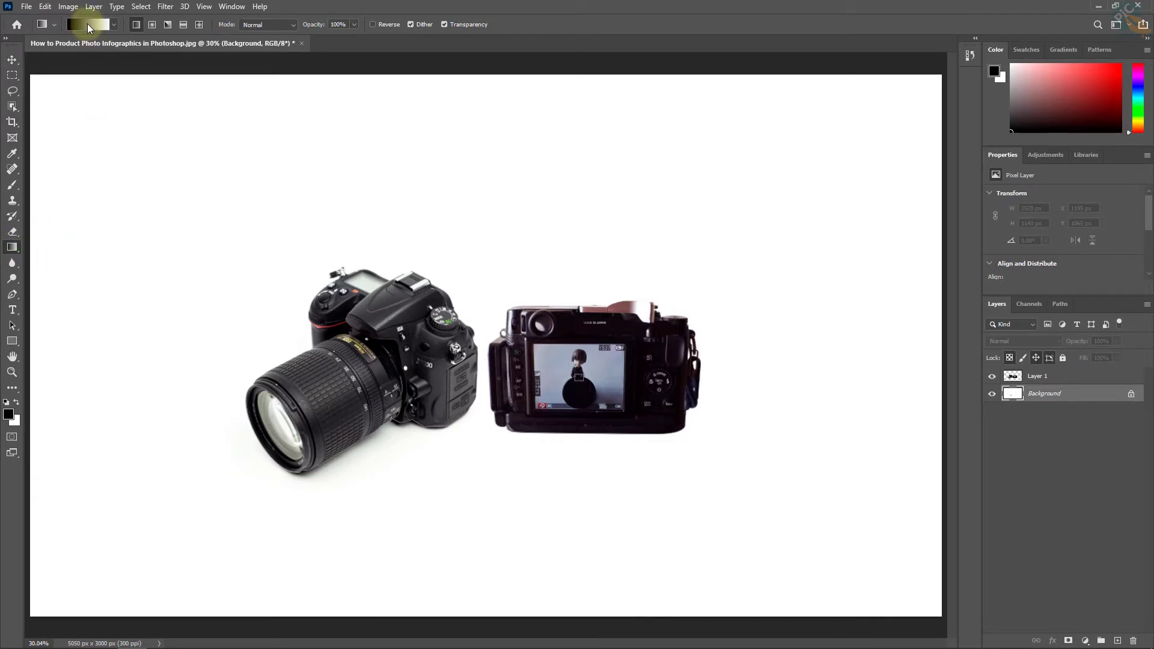
pyautogui.click(88, 24)
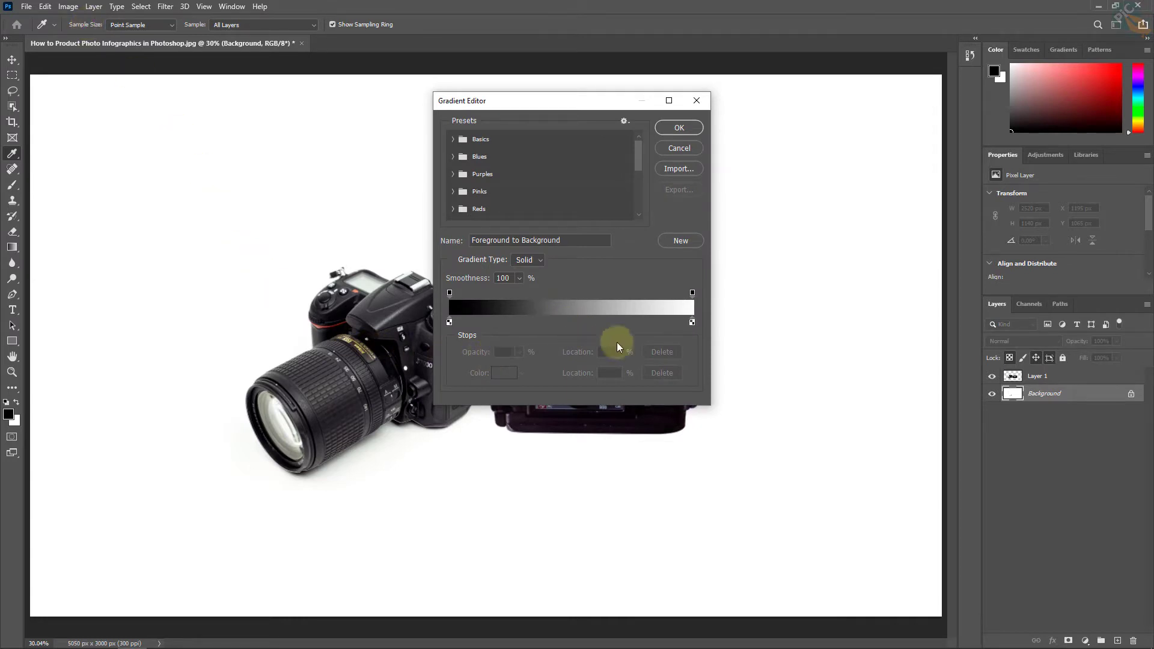
pyautogui.doubleClick(692, 323)
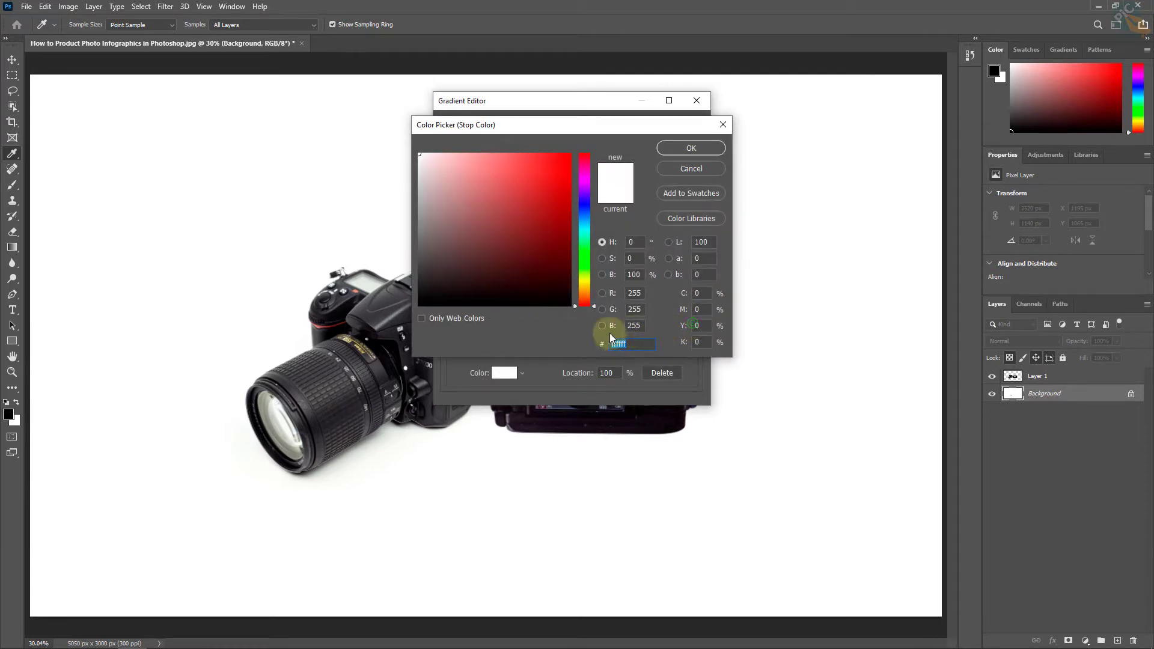
pyautogui.moveTo(583, 265)
pyautogui.mouseDown()
pyautogui.moveTo(583, 215)
pyautogui.moveTo(573, 242)
pyautogui.moveTo(594, 220)
pyautogui.mouseUp()
pyautogui.click(566, 232)
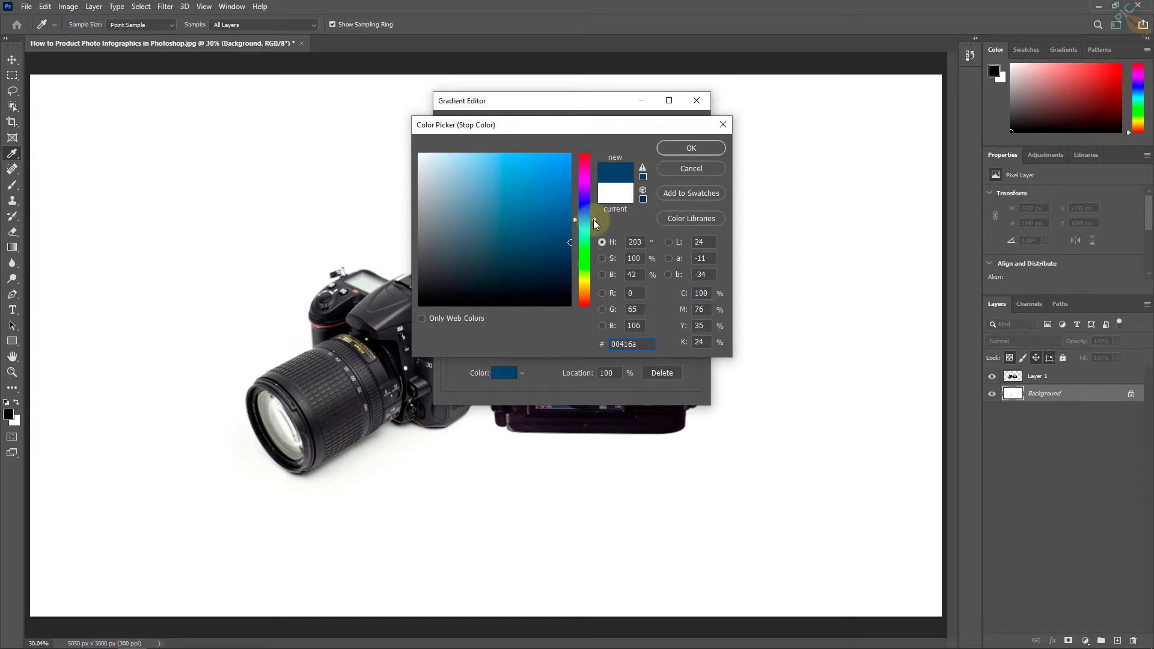
pyautogui.moveTo(563, 259); pyautogui.dragTo(567, 242)
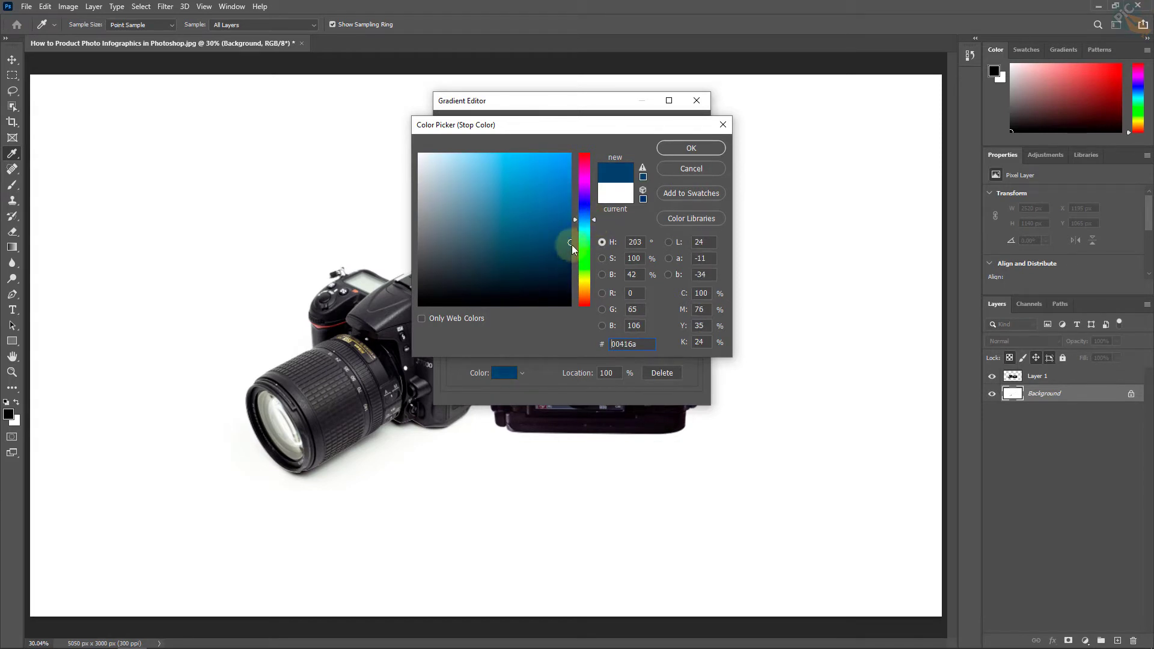
pyautogui.click(596, 216)
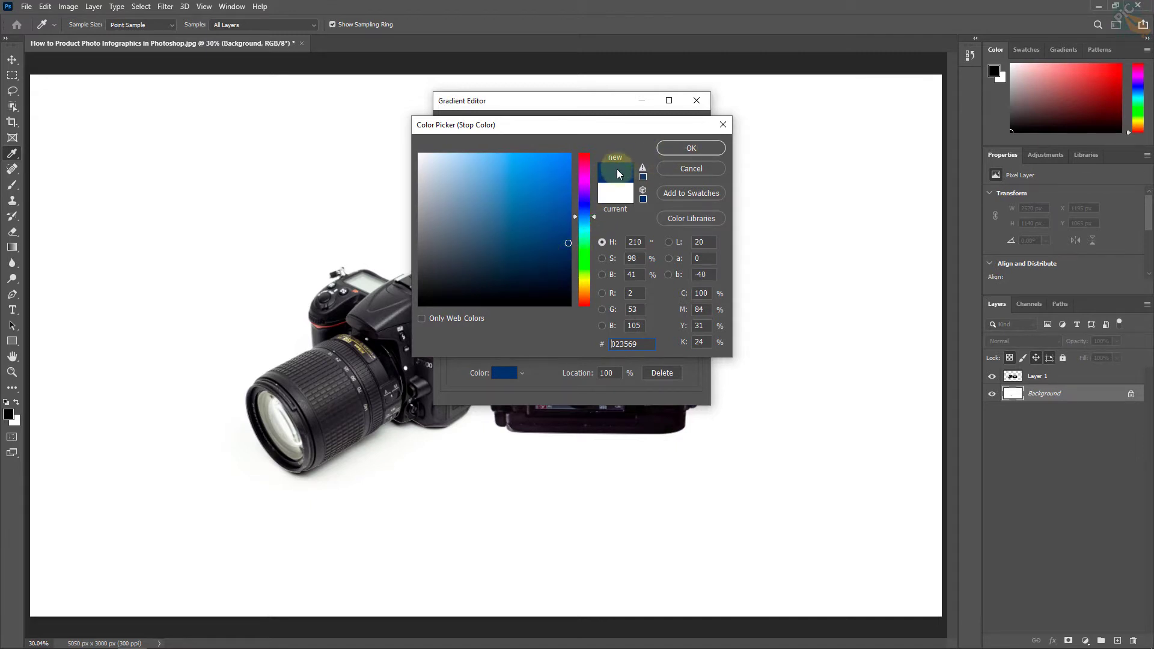
pyautogui.doubleClick(645, 341)
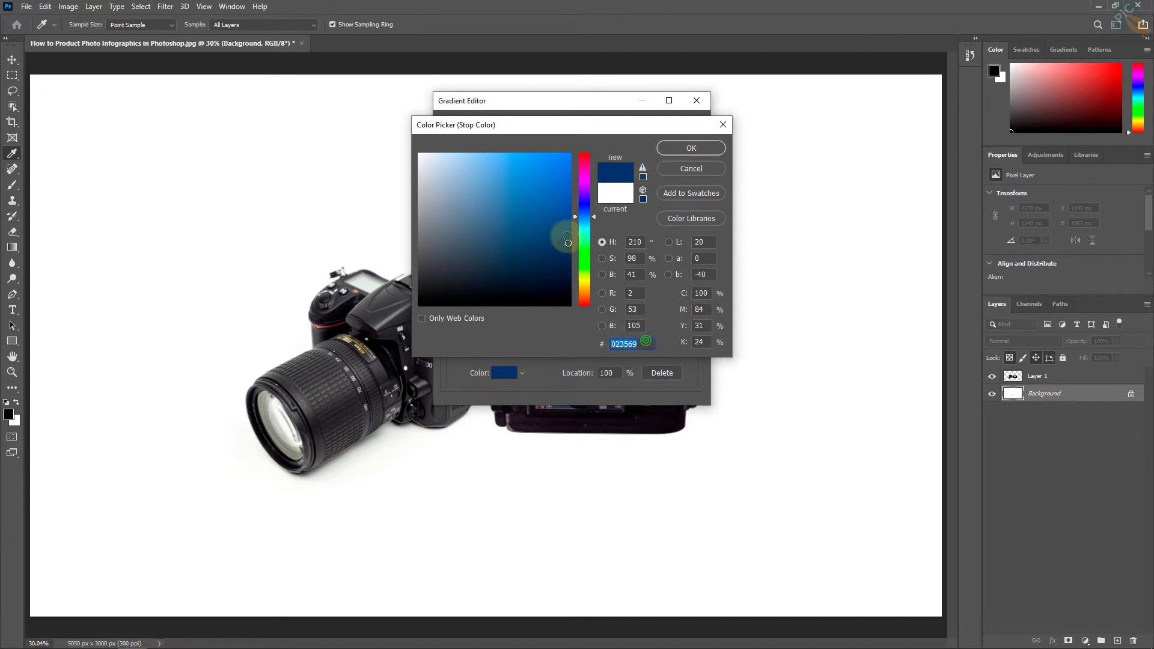
pyautogui.click(691, 147)
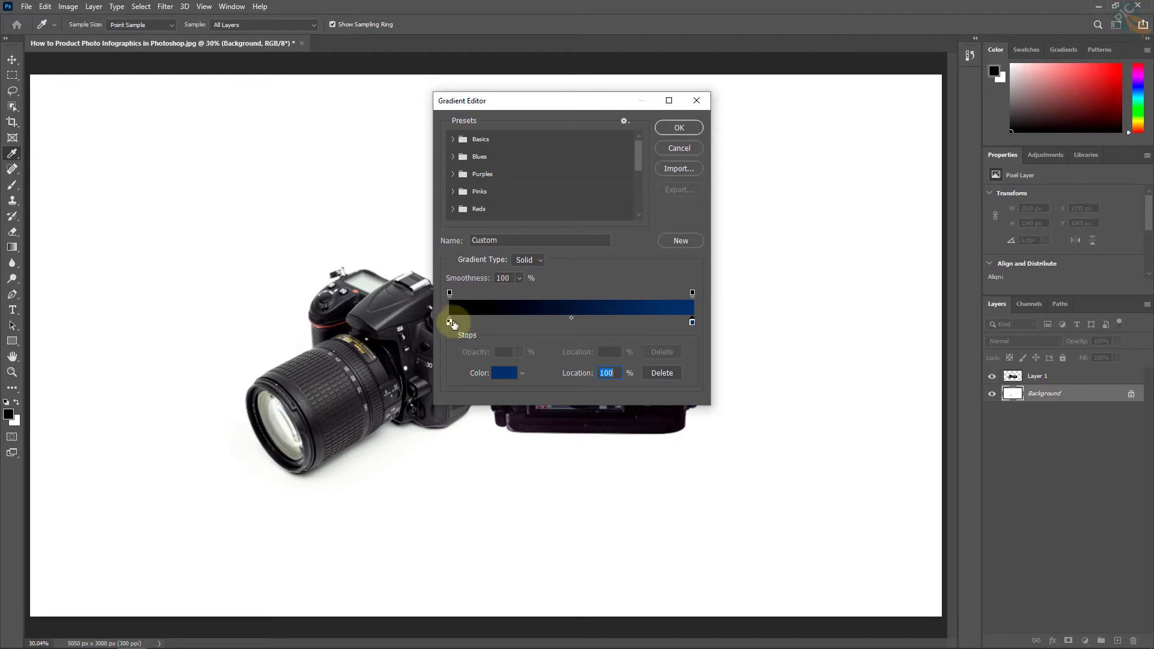
# Make the left stop white and drag a radial gradient outward from the canvas centre
pyautogui.doubleClick(449, 323)
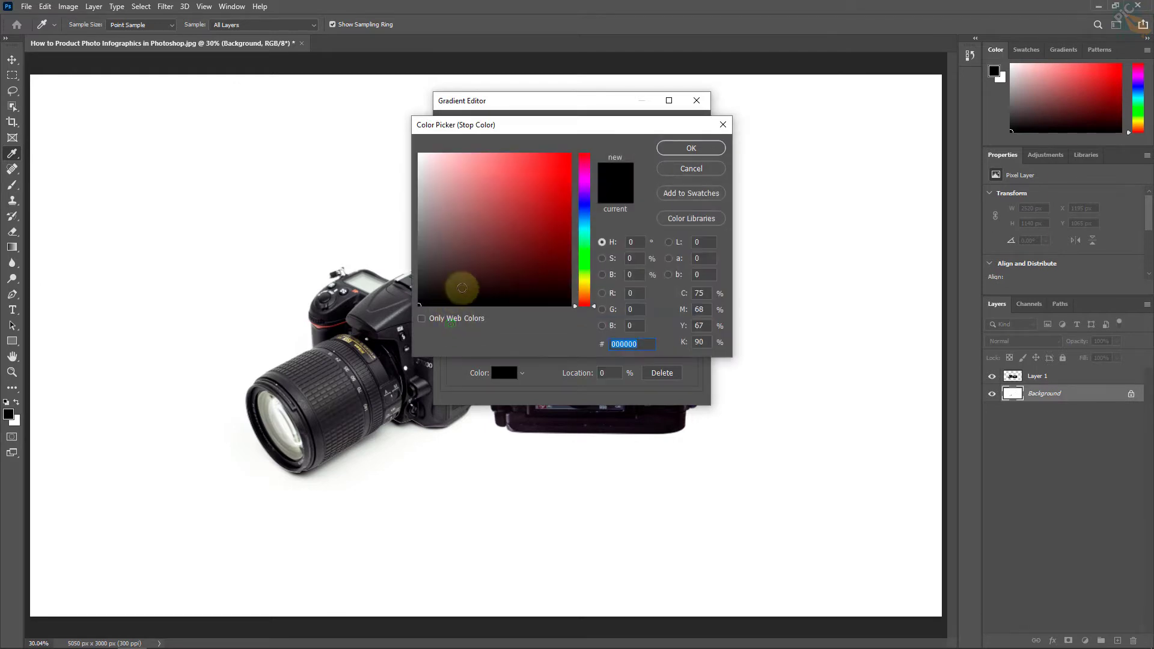
pyautogui.moveTo(514, 241)
pyautogui.mouseDown()
pyautogui.moveTo(481, 176)
pyautogui.moveTo(262, 21)
pyautogui.mouseUp()
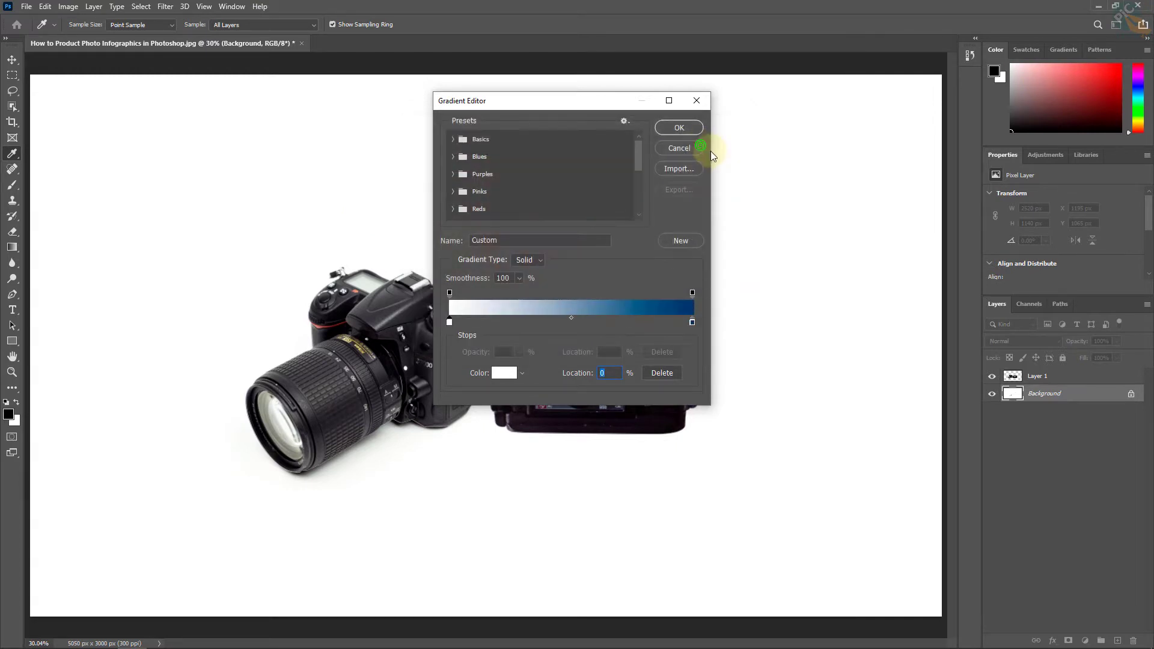
pyautogui.click(690, 127)
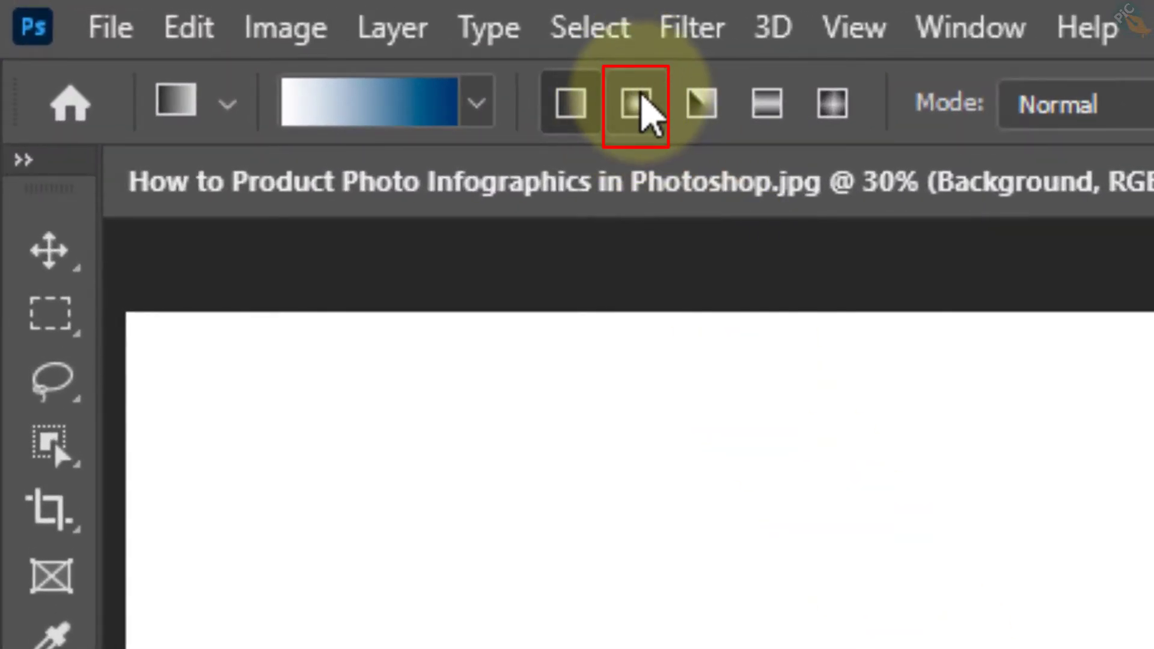
pyautogui.click(639, 102)
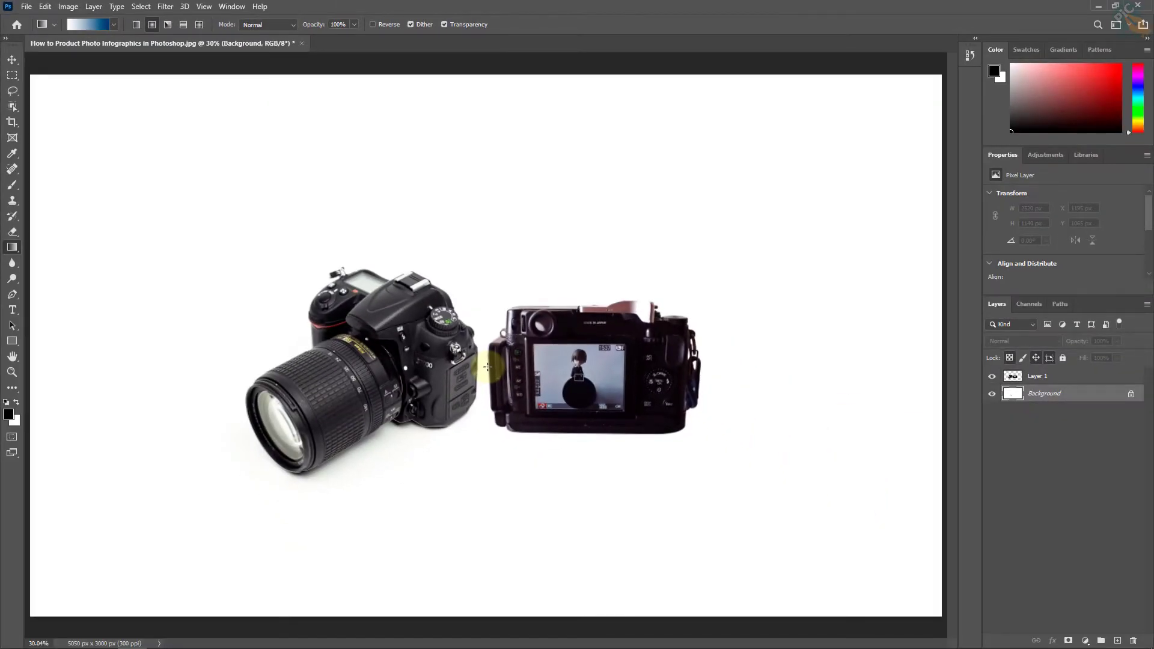
pyautogui.moveTo(486, 367); pyautogui.dragTo(705, 369)
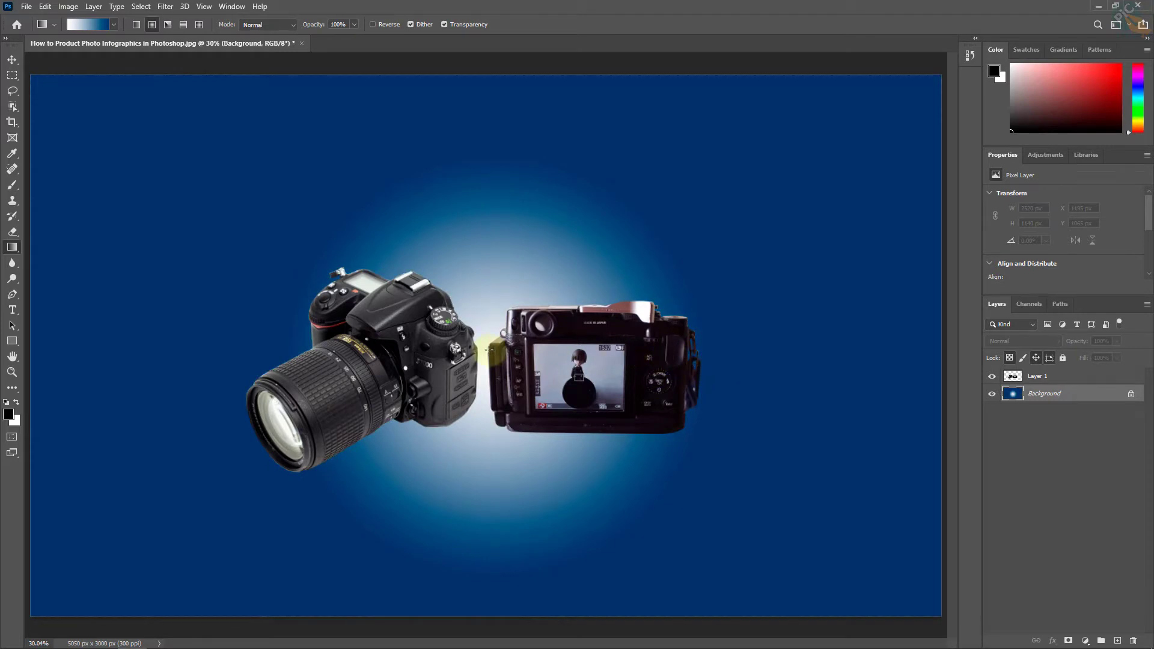
pyautogui.moveTo(487, 363); pyautogui.dragTo(705, 368)
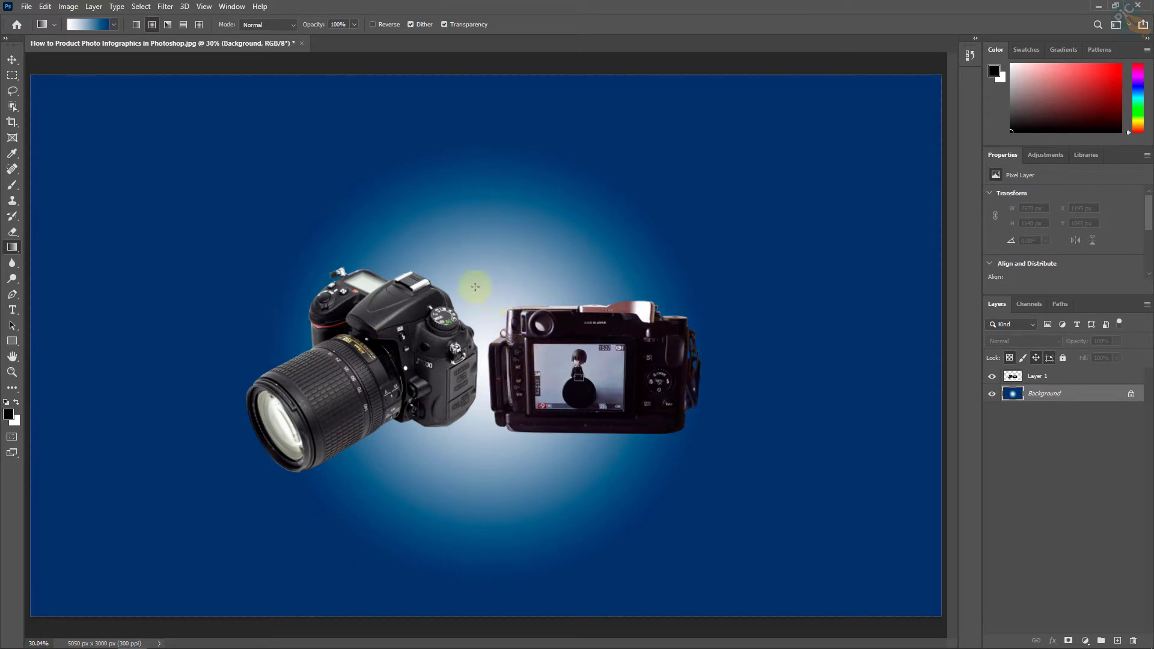
# Select Layer 1 and choose the Horizontal Type Tool
pyautogui.click(13, 60)
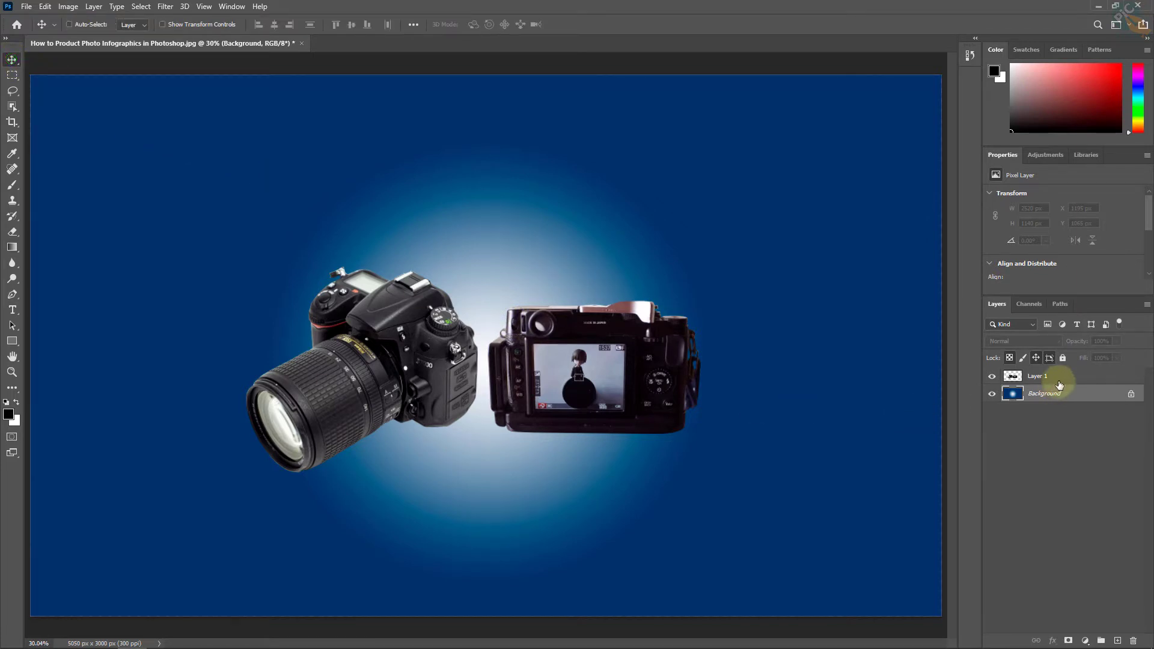
pyautogui.click(1063, 377)
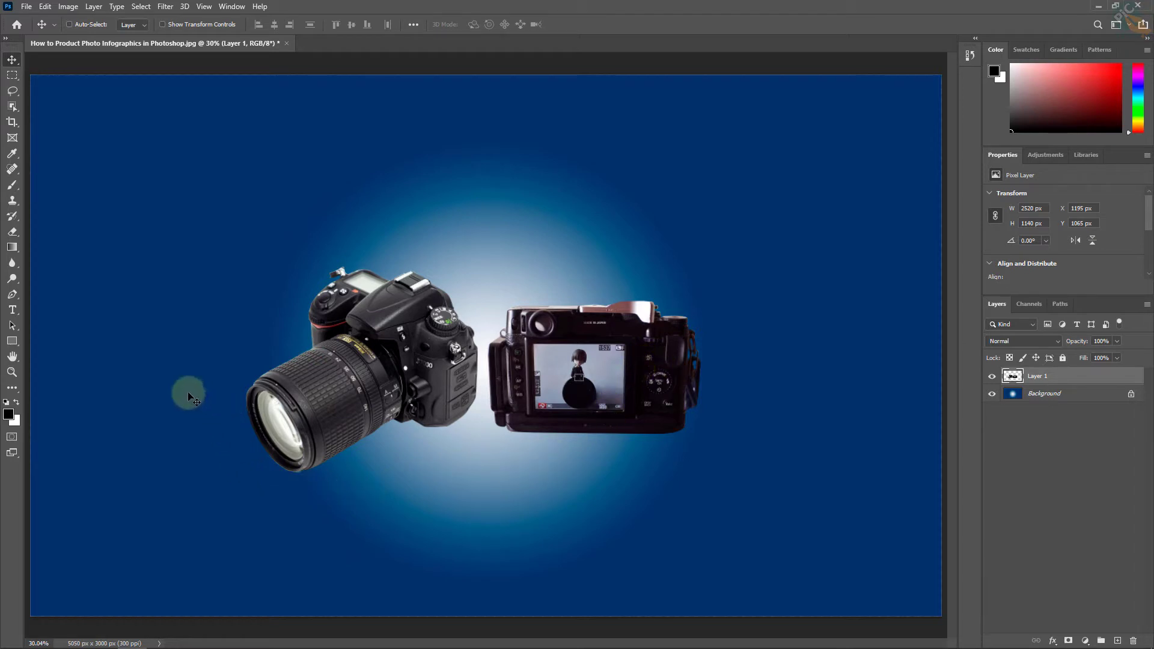
pyautogui.click(13, 309)
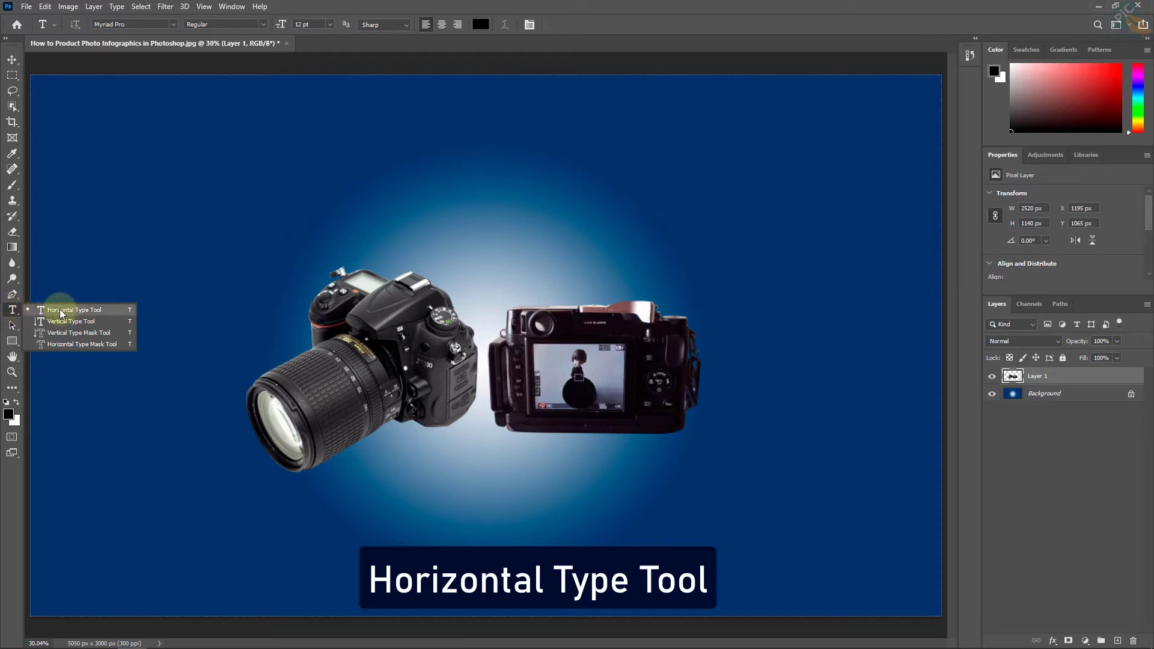
pyautogui.click(78, 311)
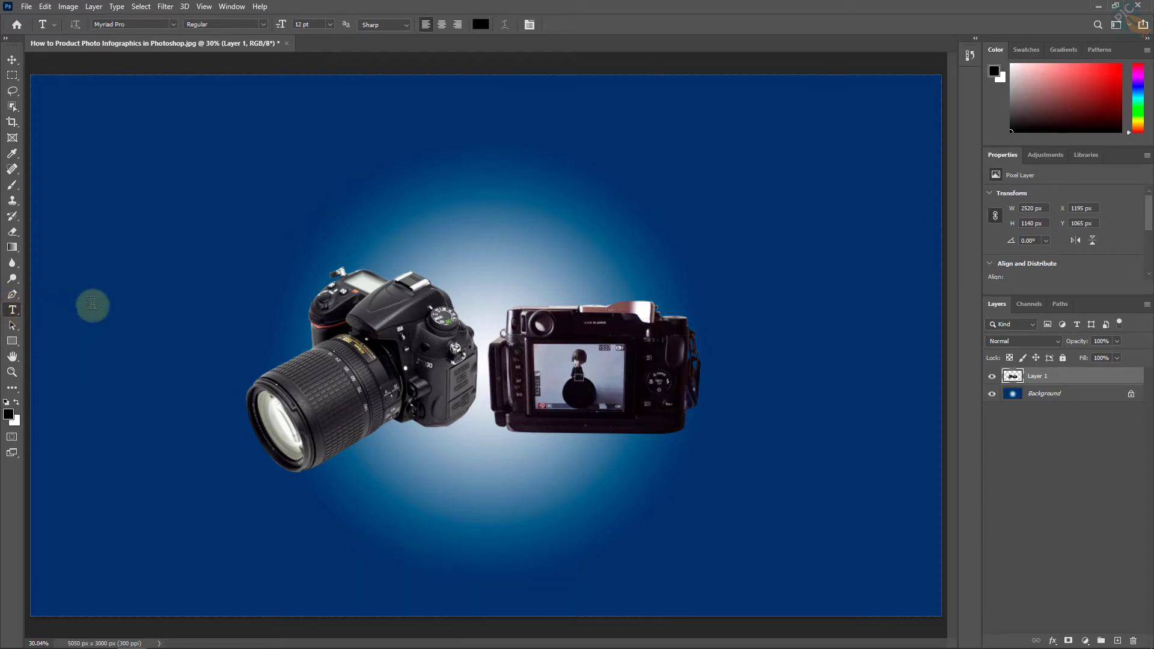
# Set the text colour to #ffffff and draw a text box above the cameras
pyautogui.click(479, 25)
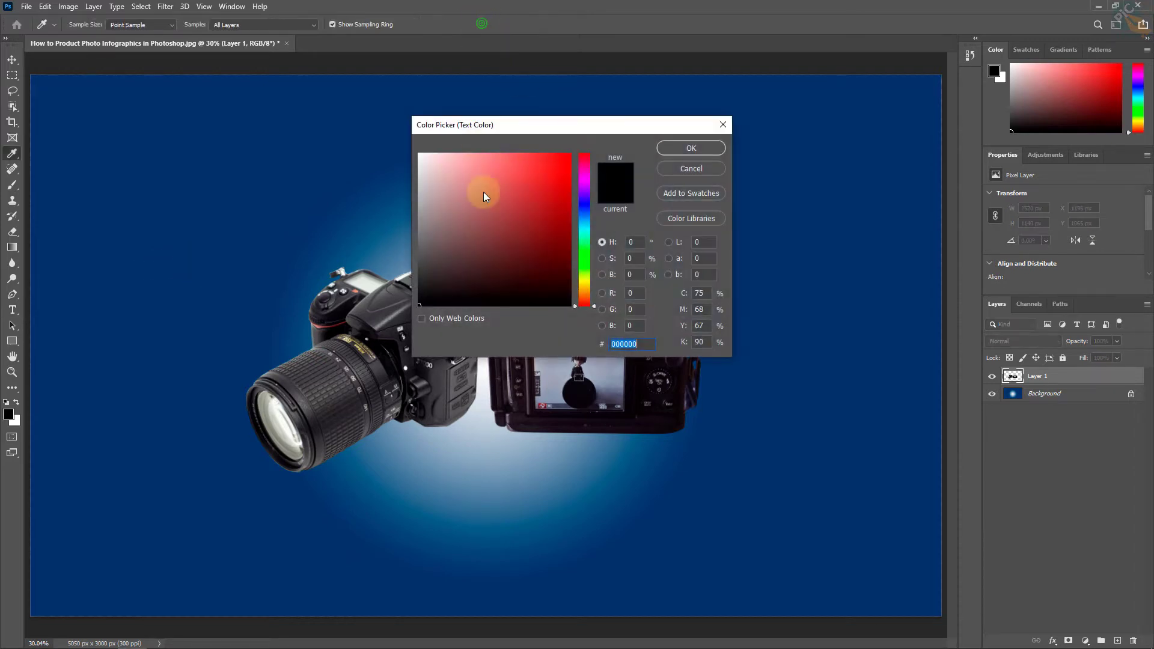
pyautogui.write('ffffff')
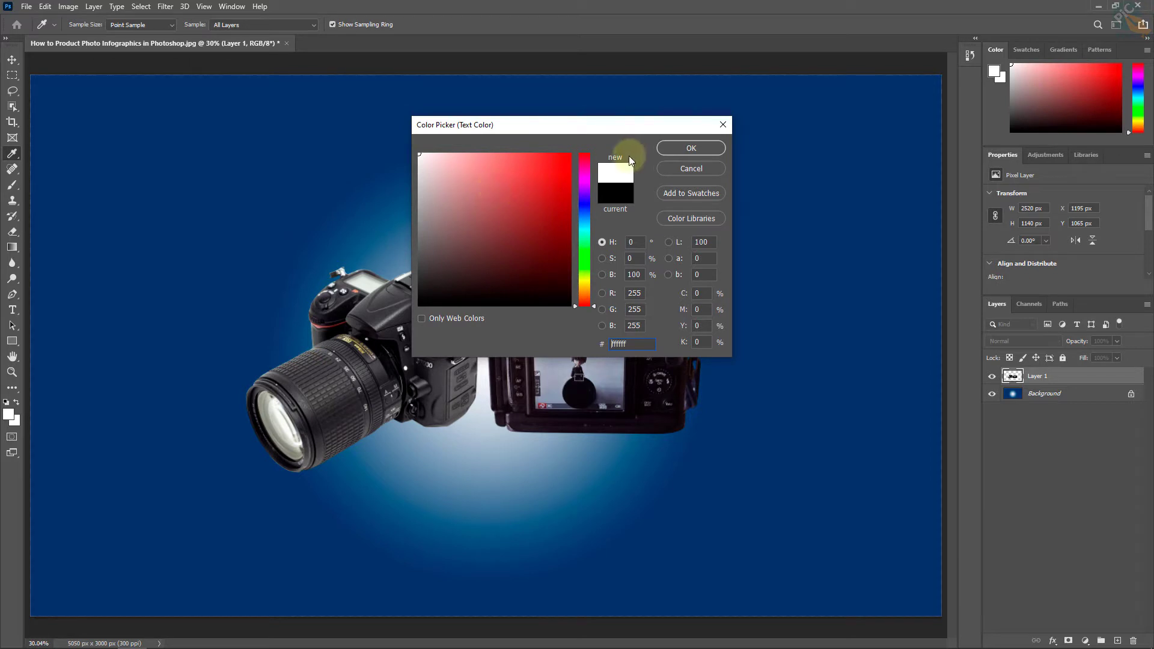
pyautogui.click(690, 147)
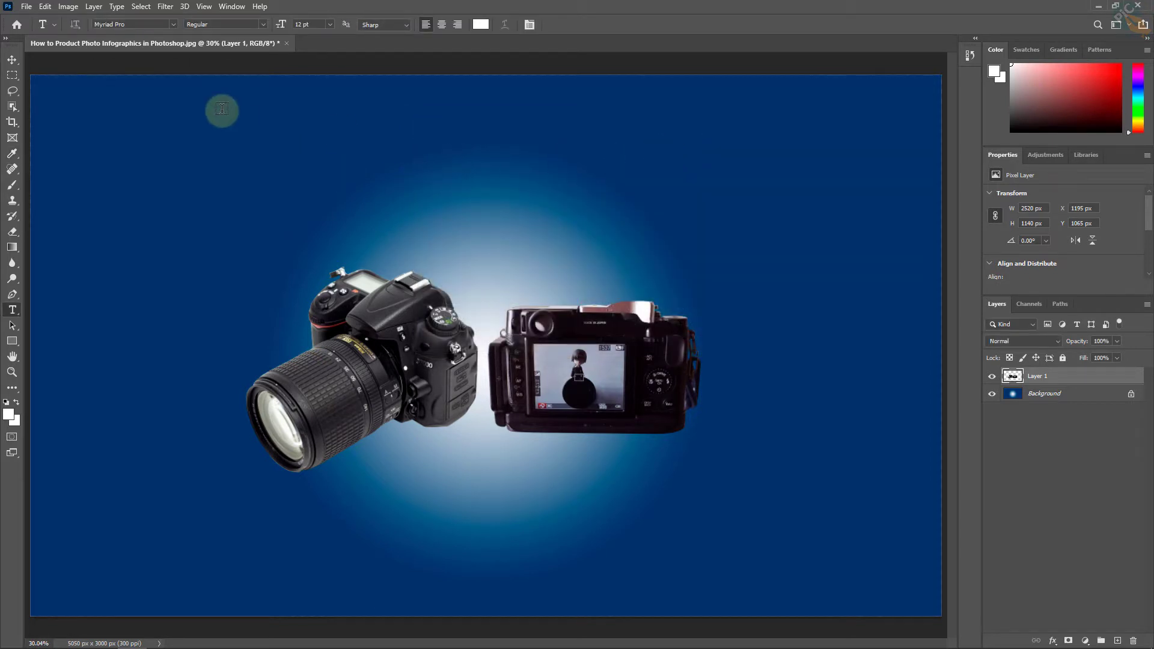
pyautogui.moveTo(346, 124); pyautogui.dragTo(619, 196)
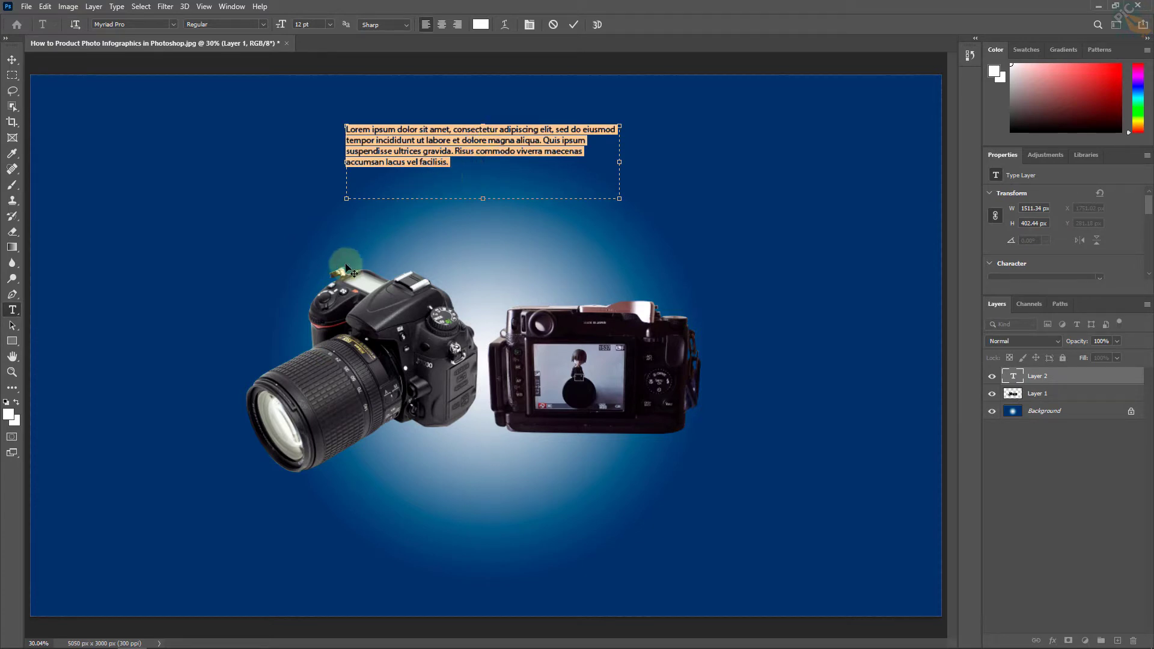
pyautogui.hotkey('alt', 'Tab')
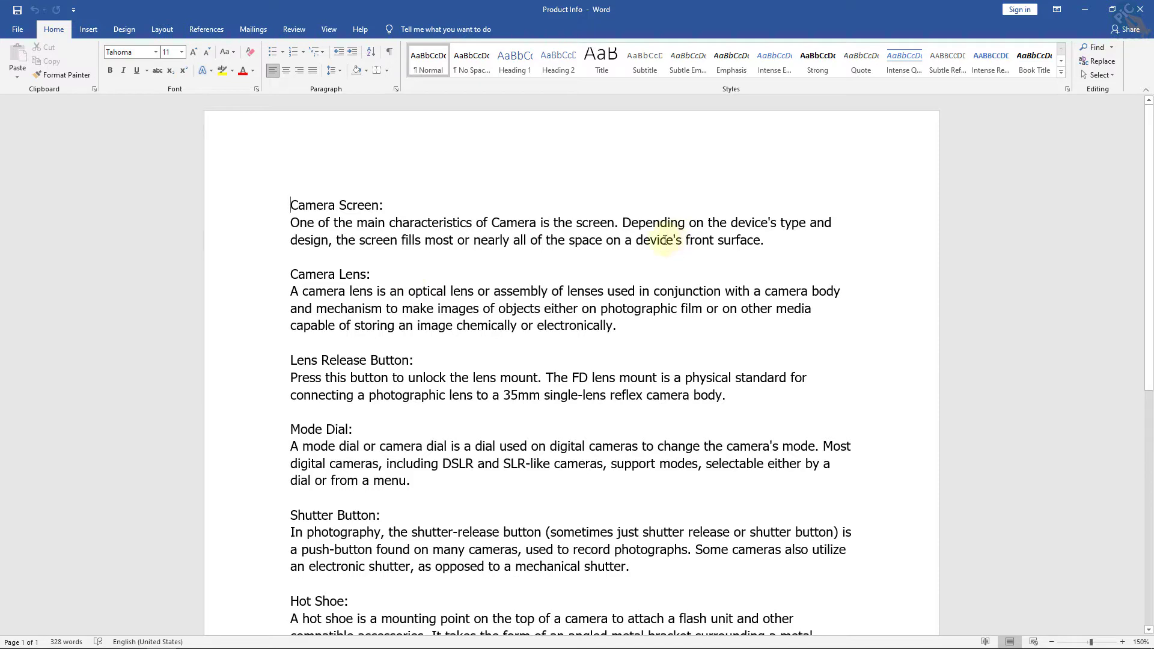
# Copy the Camera Screen heading and paragraph from the Word document
pyautogui.moveTo(776, 240); pyautogui.dragTo(240, 175)
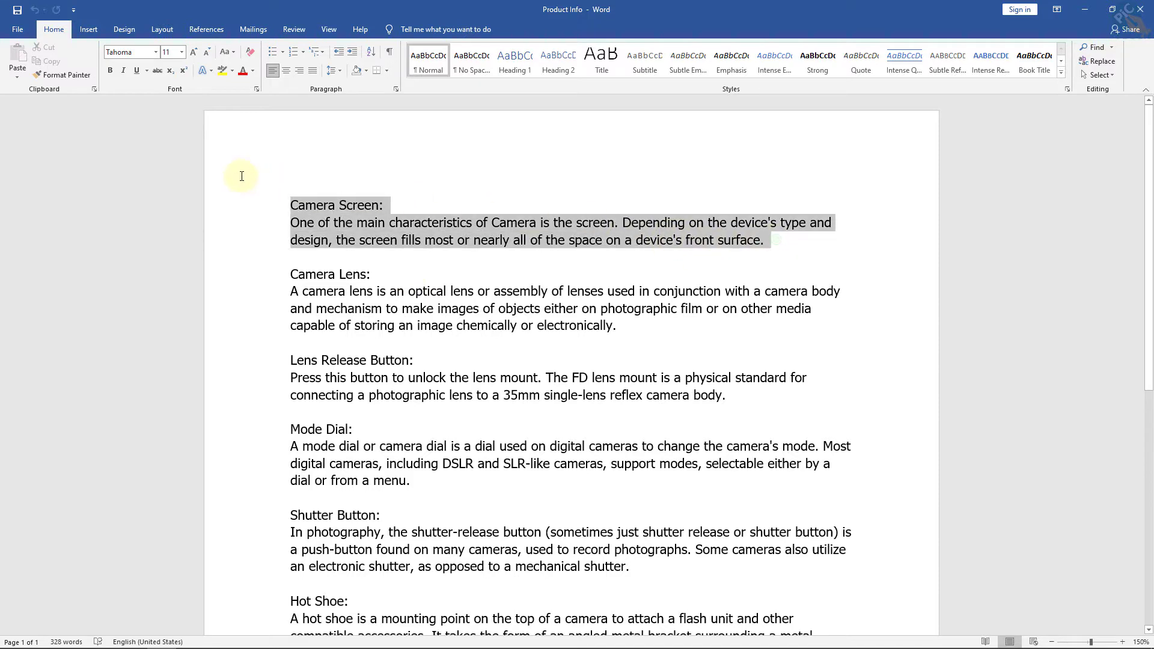
pyautogui.rightClick(341, 213)
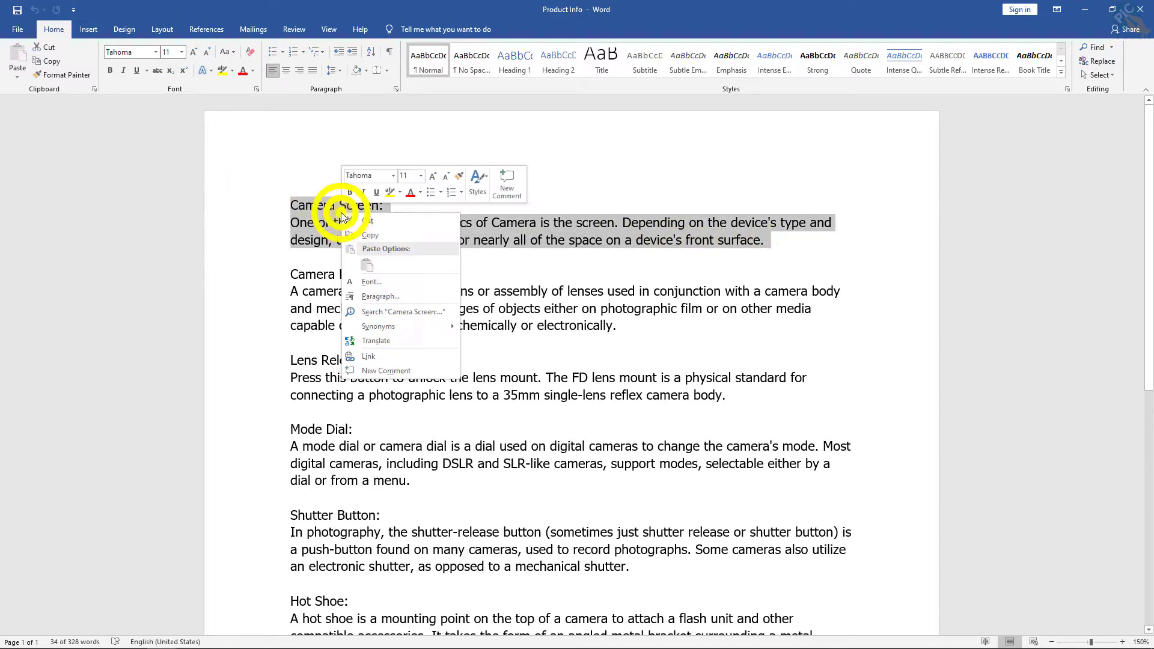
pyautogui.click(358, 236)
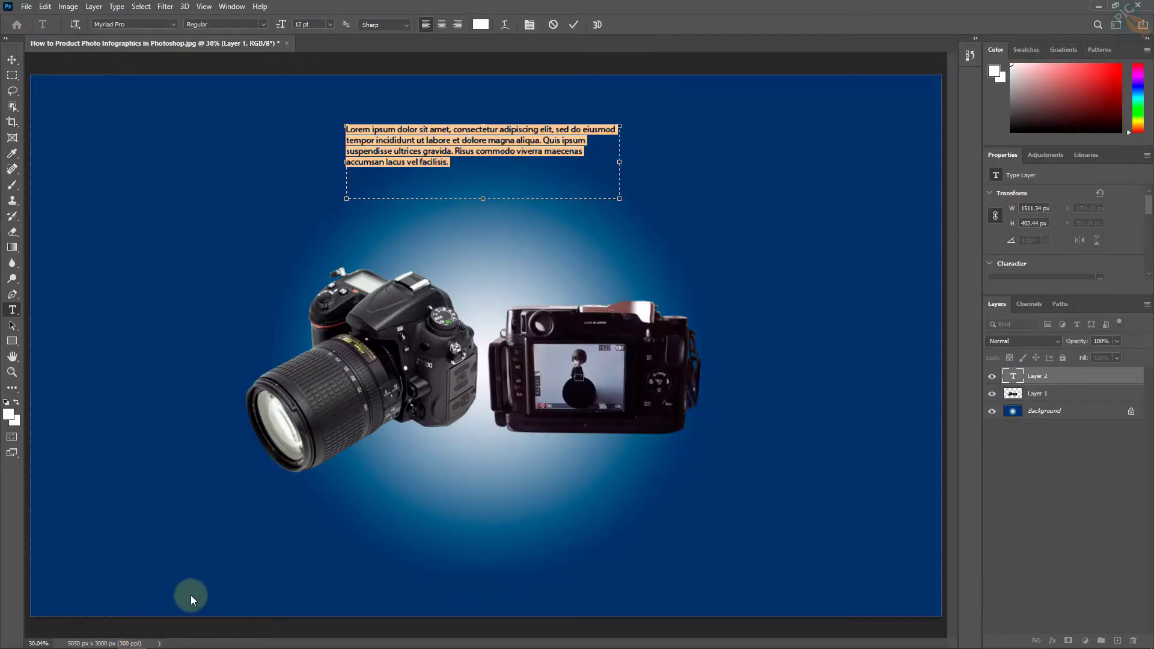
# Paste the Camera Screen text into the text box and set it to 14 pt
pyautogui.rightClick(443, 141)
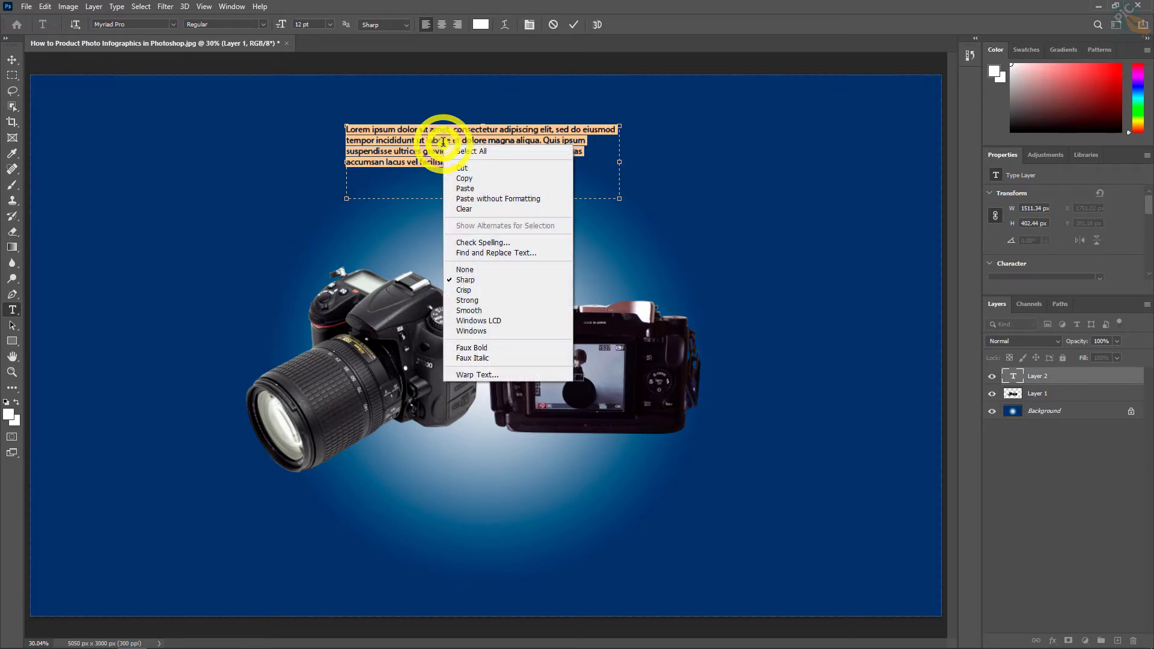
pyautogui.click(472, 187)
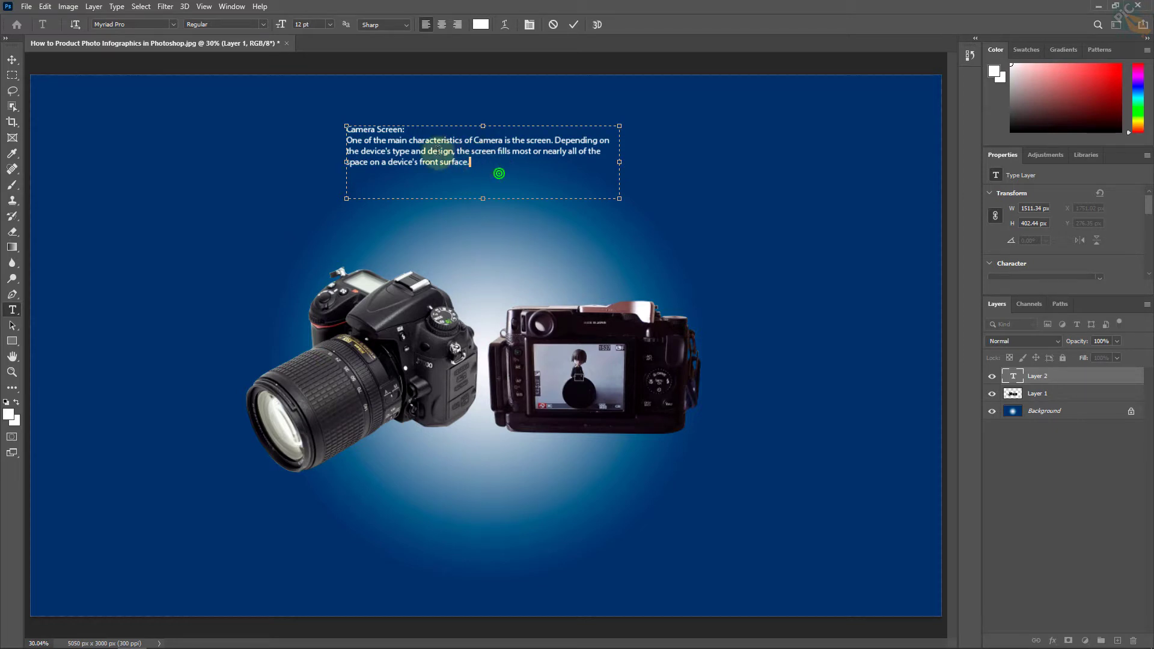
pyautogui.moveTo(499, 173); pyautogui.dragTo(308, 120)
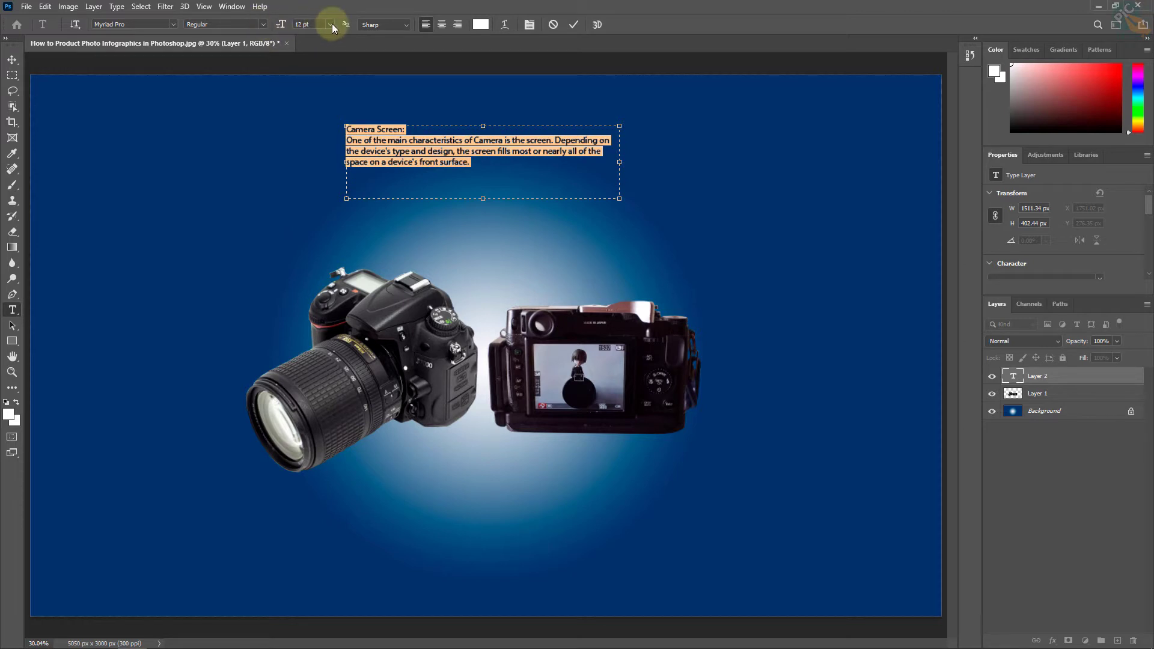
pyautogui.click(332, 24)
pyautogui.click(326, 104)
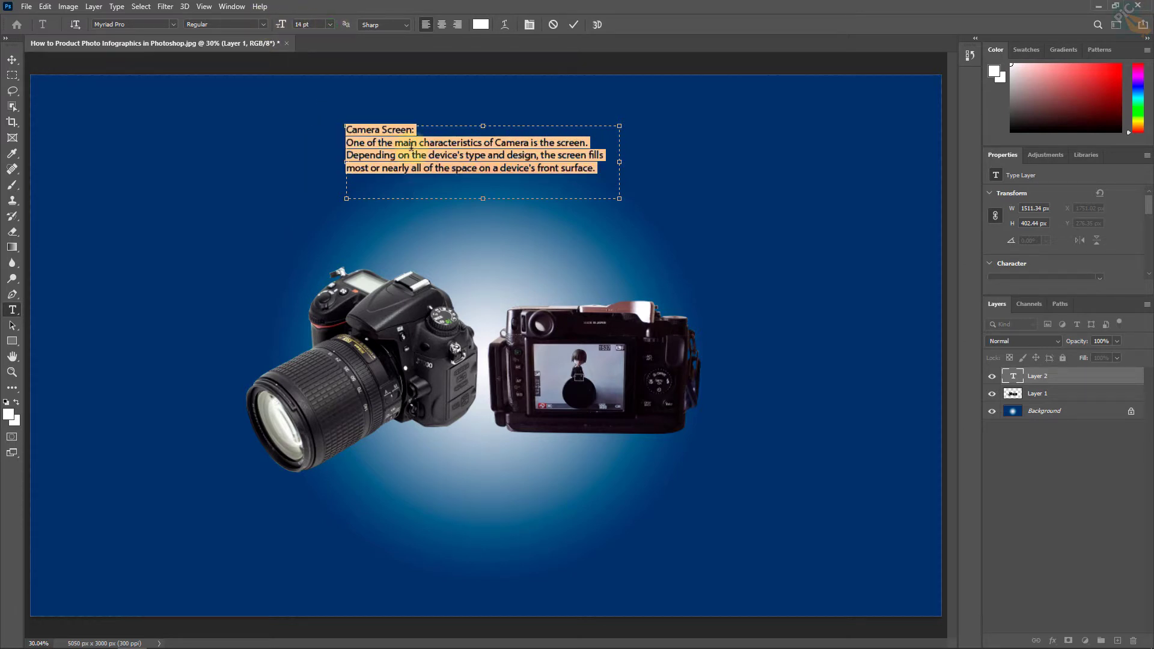
# Make the Camera Screen: heading Faux Bold and All Caps in the Character panel
pyautogui.click(422, 128)
pyautogui.moveTo(424, 128); pyautogui.dragTo(344, 121)
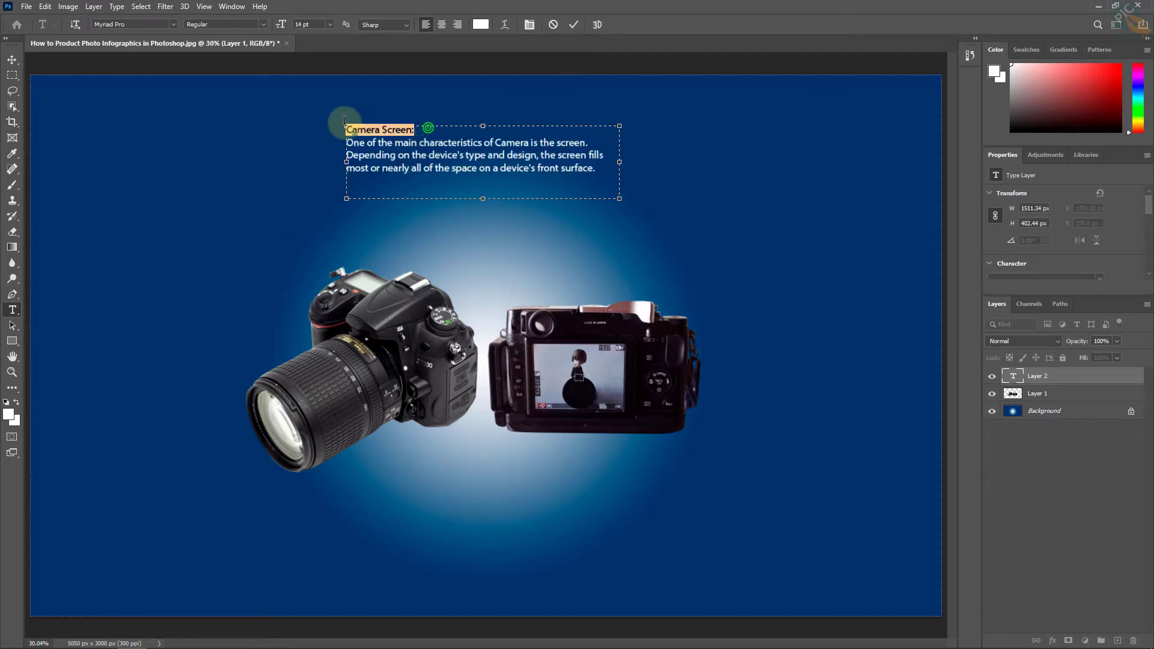
pyautogui.click(528, 24)
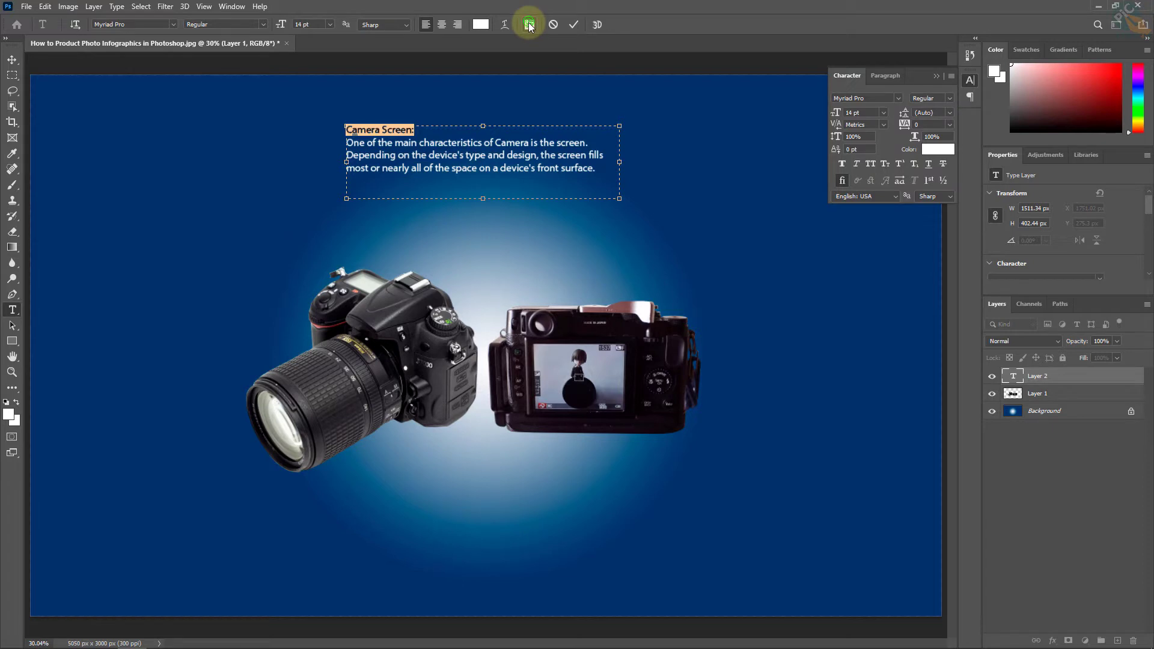
pyautogui.click(841, 164)
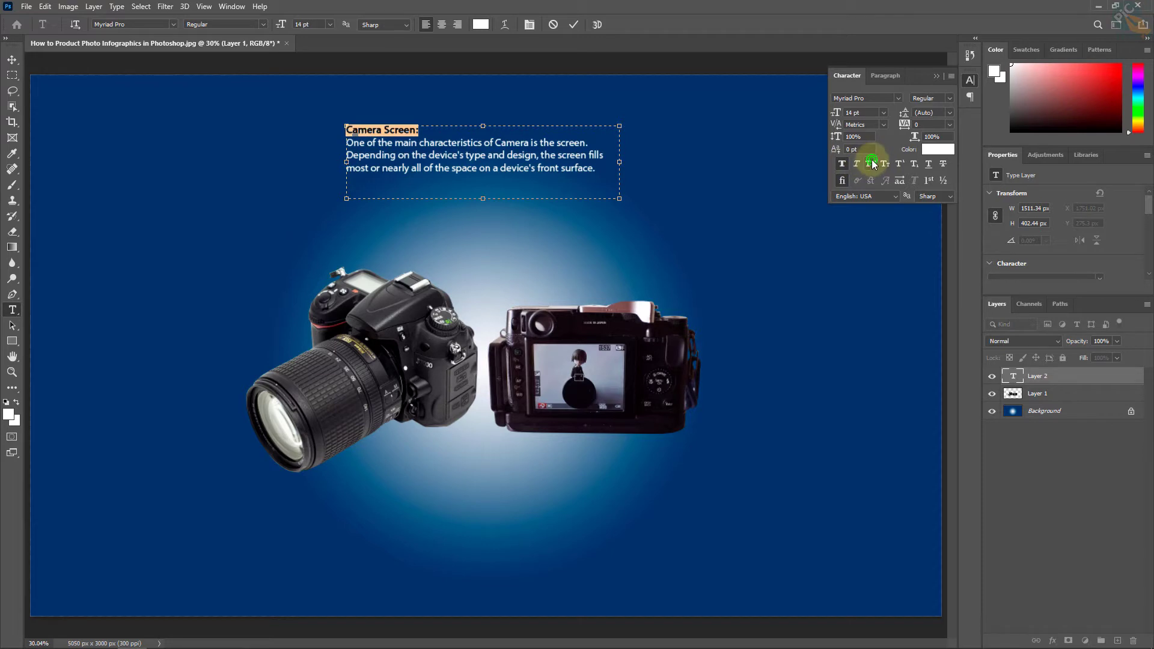
pyautogui.click(871, 164)
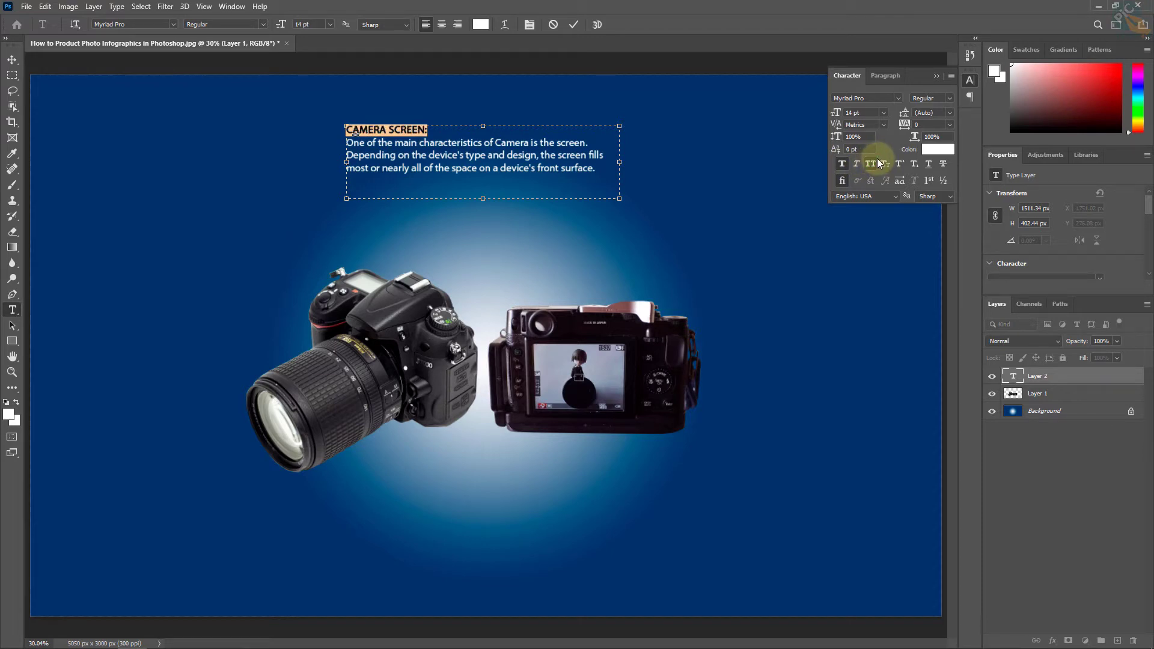
pyautogui.click(441, 132)
pyautogui.moveTo(440, 132); pyautogui.dragTo(324, 129)
pyautogui.click(936, 149)
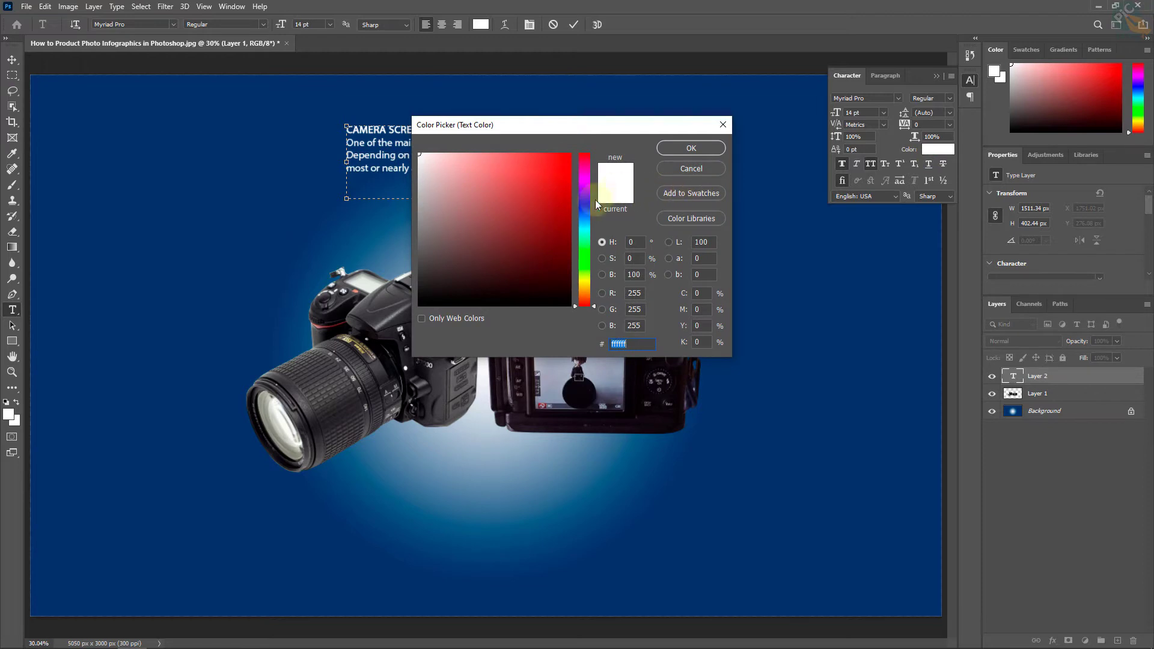
# Colour the CAMERA SCREEN: heading orange #ffa200 and commit the text edit
pyautogui.moveTo(586, 289); pyautogui.dragTo(586, 284)
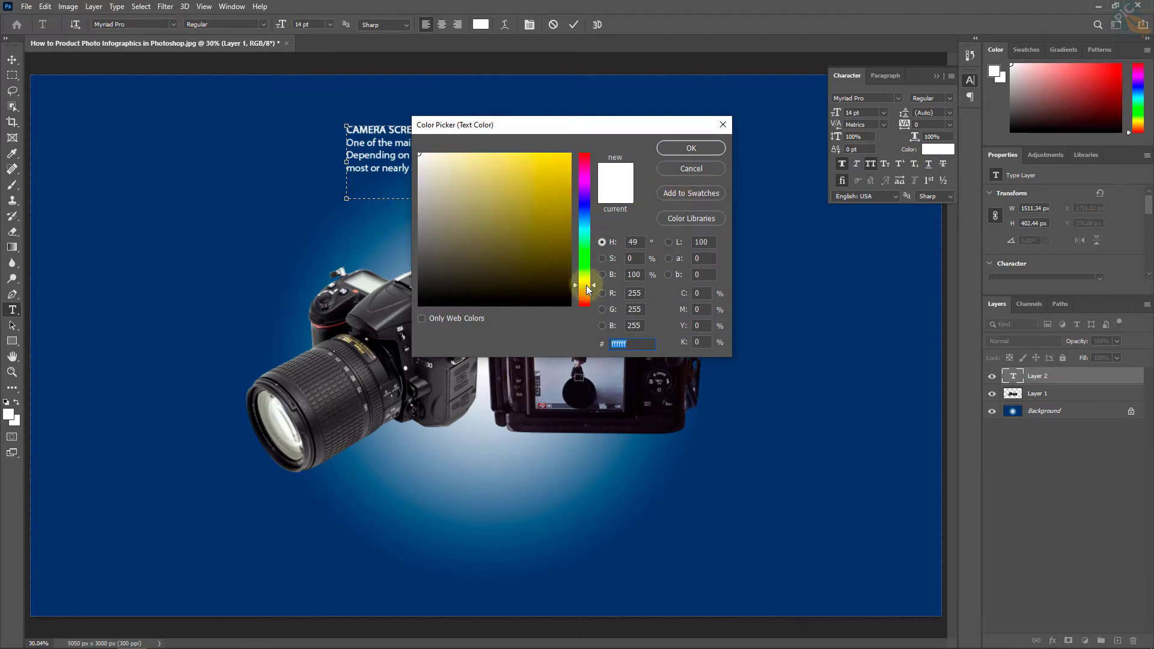
pyautogui.moveTo(515, 209)
pyautogui.mouseDown()
pyautogui.moveTo(607, 128)
pyautogui.moveTo(733, 181)
pyautogui.mouseUp()
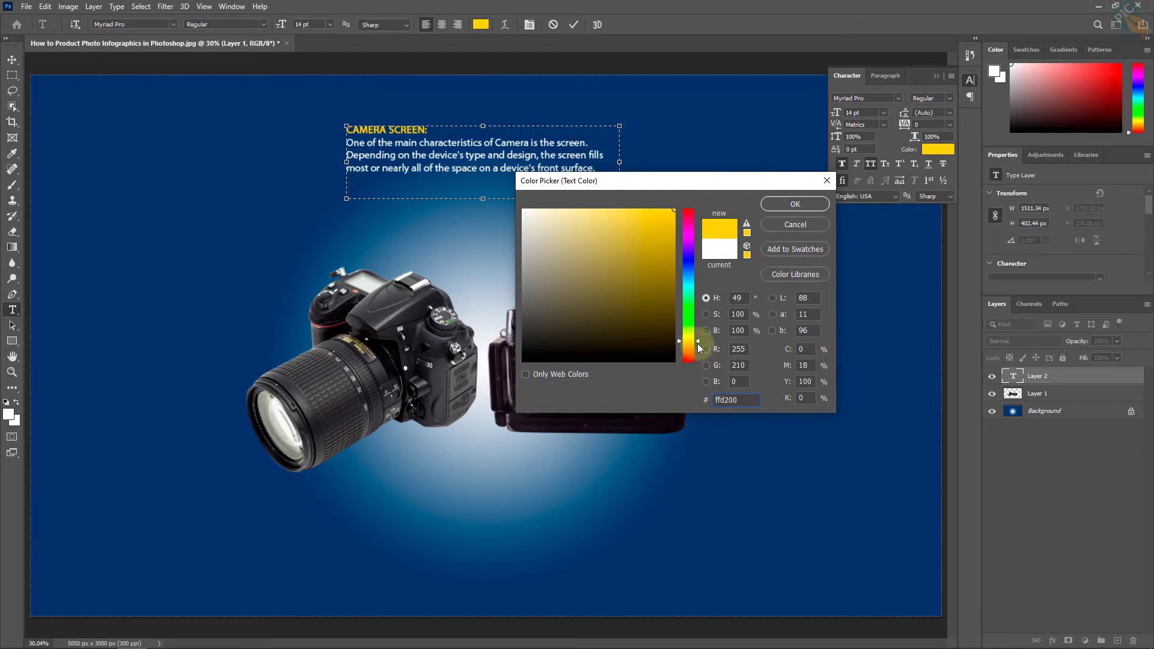
pyautogui.moveTo(698, 343); pyautogui.dragTo(699, 347)
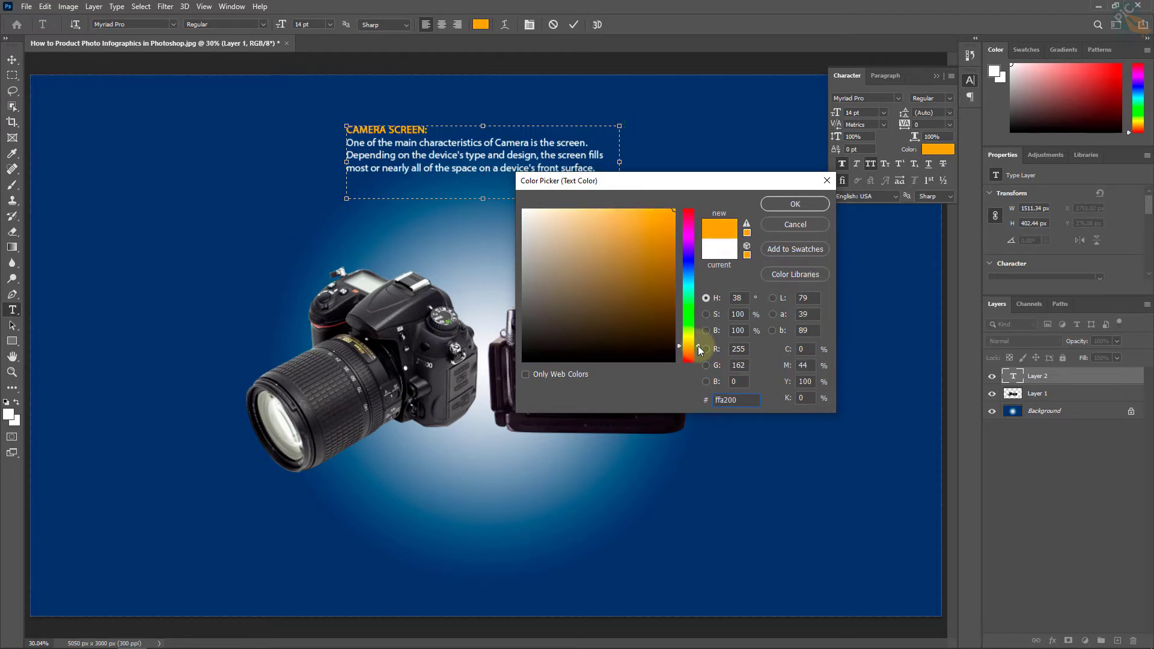
pyautogui.click(792, 205)
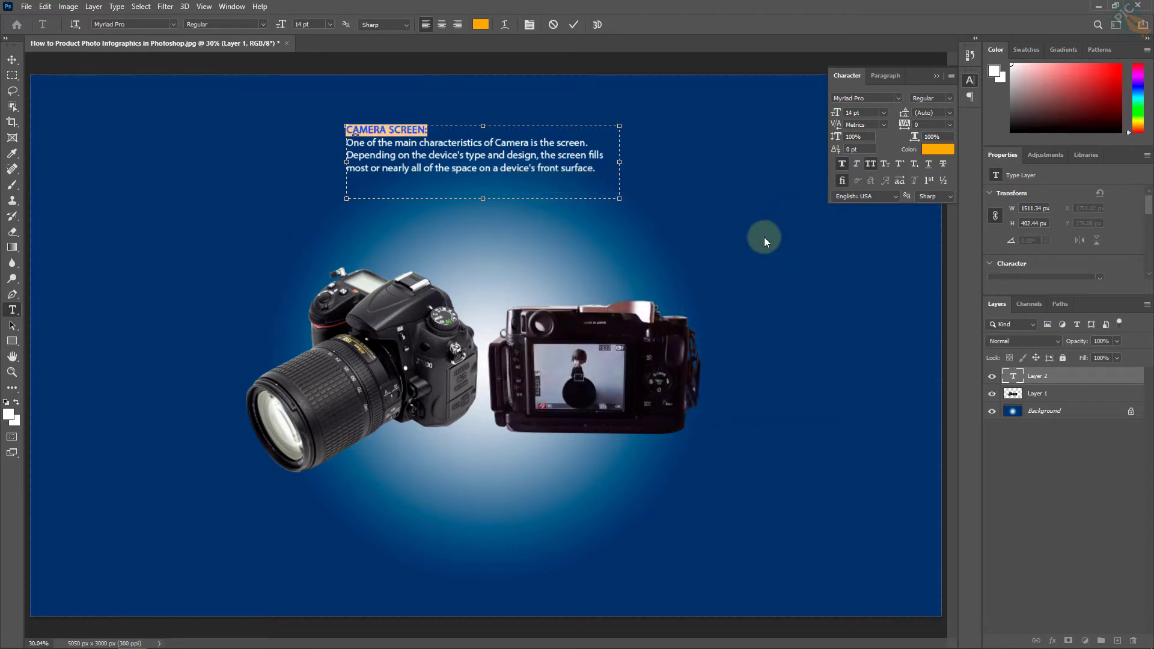
pyautogui.click(571, 25)
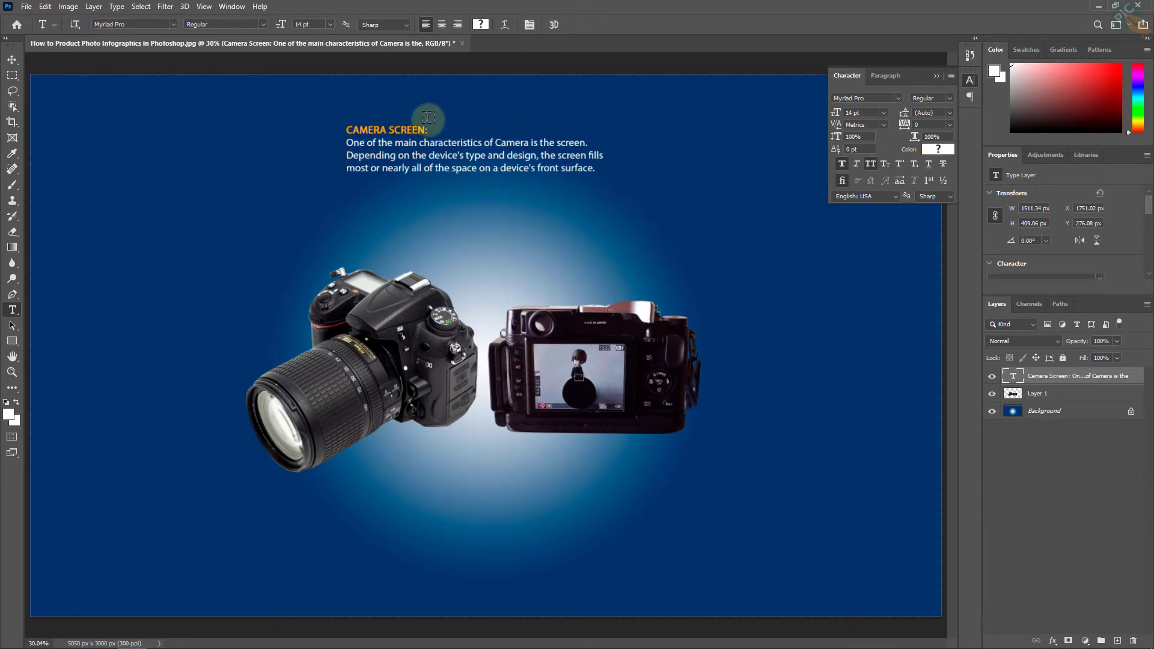
# Nudge the Camera Screen block right, then duplicate it and place the copy to its right
pyautogui.click(12, 60)
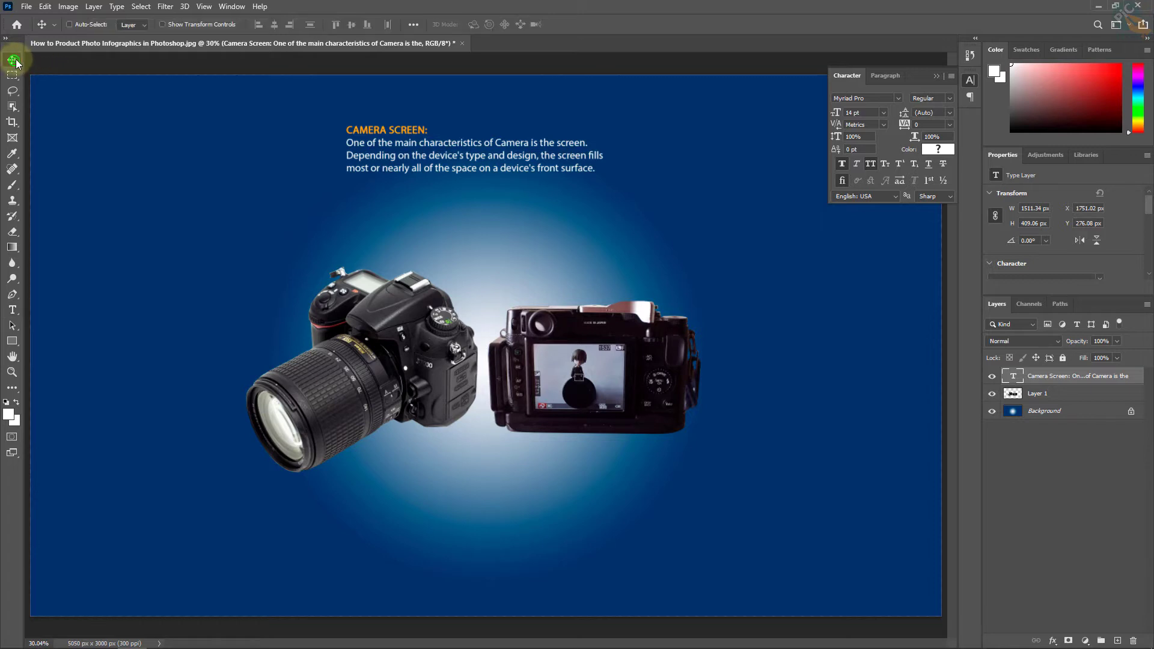
pyautogui.moveTo(430, 159); pyautogui.dragTo(436, 180)
pyautogui.click(934, 77)
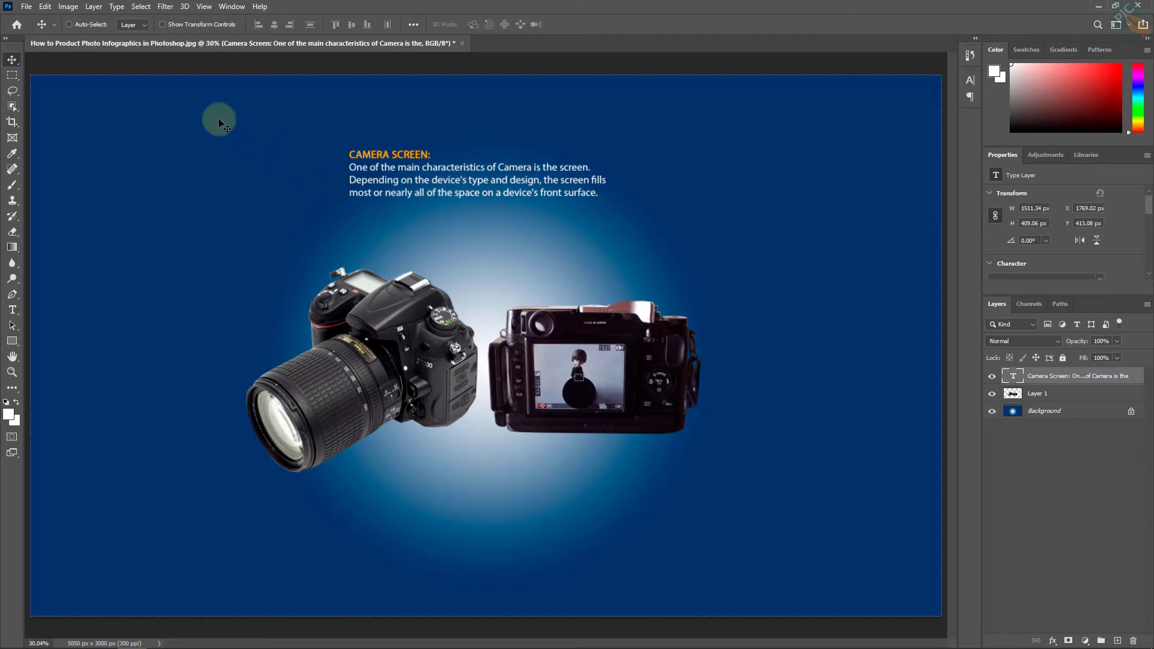
pyautogui.click(94, 8)
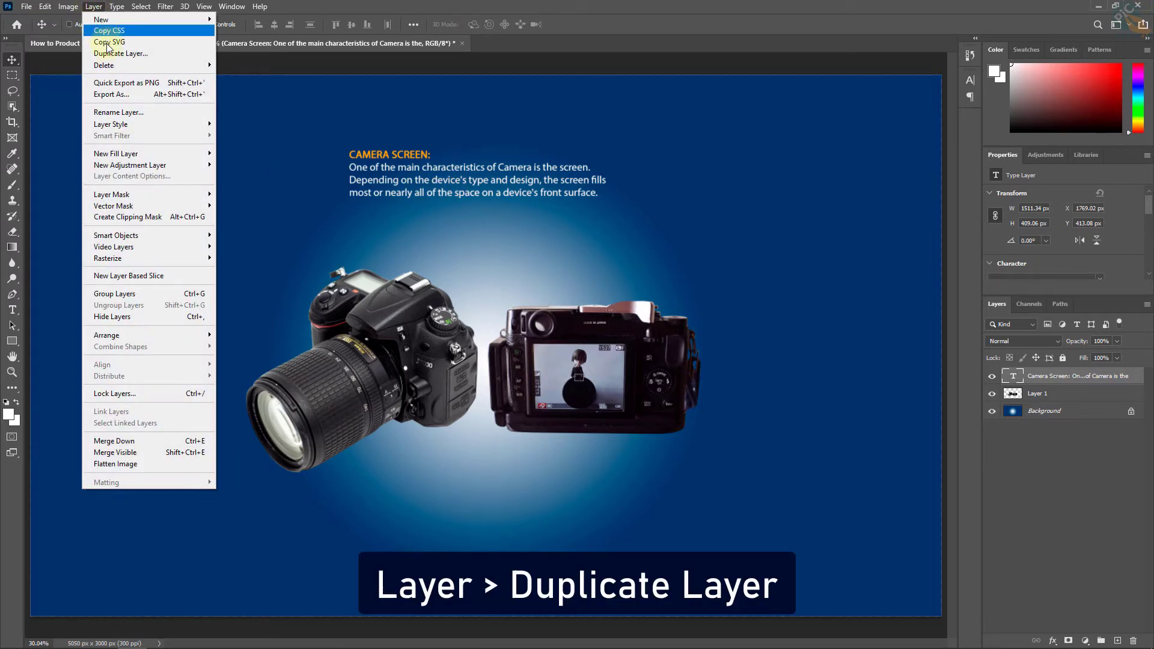
pyautogui.click(136, 54)
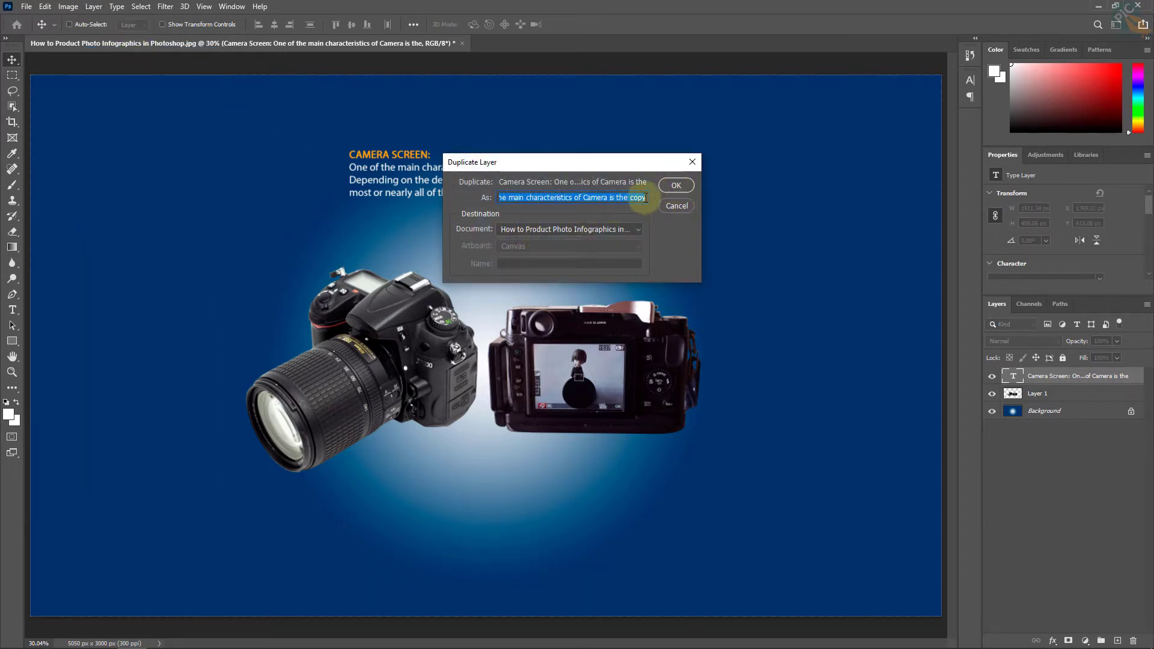
pyautogui.click(674, 187)
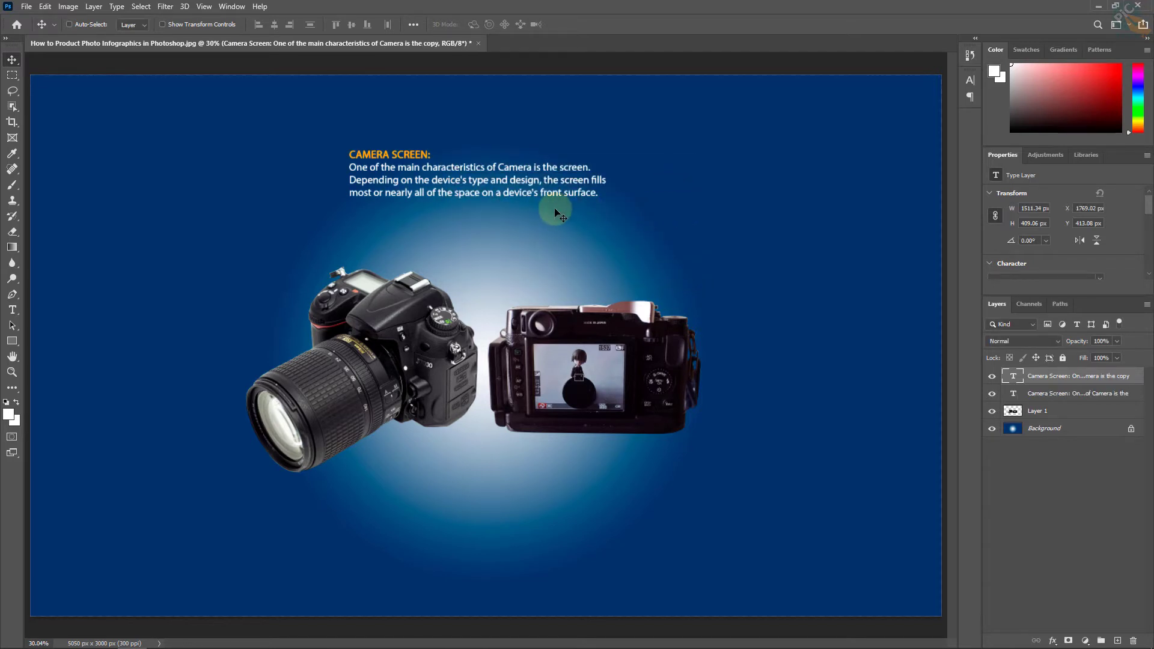
pyautogui.moveTo(397, 166); pyautogui.dragTo(713, 167)
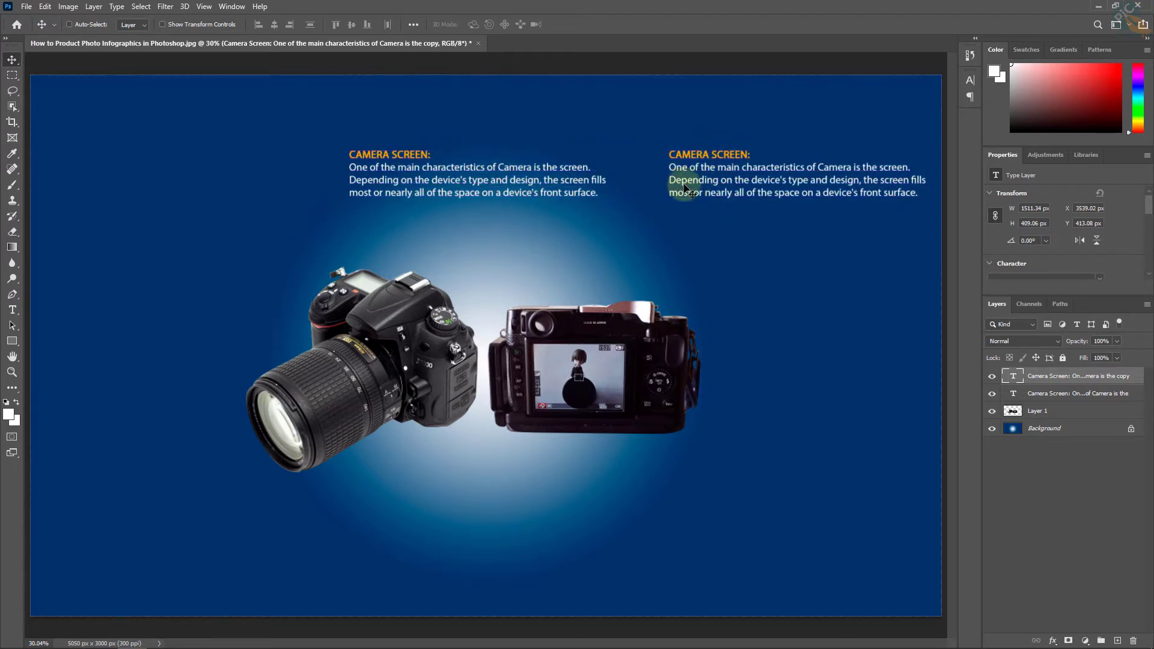
pyautogui.moveTo(687, 182); pyautogui.dragTo(670, 182)
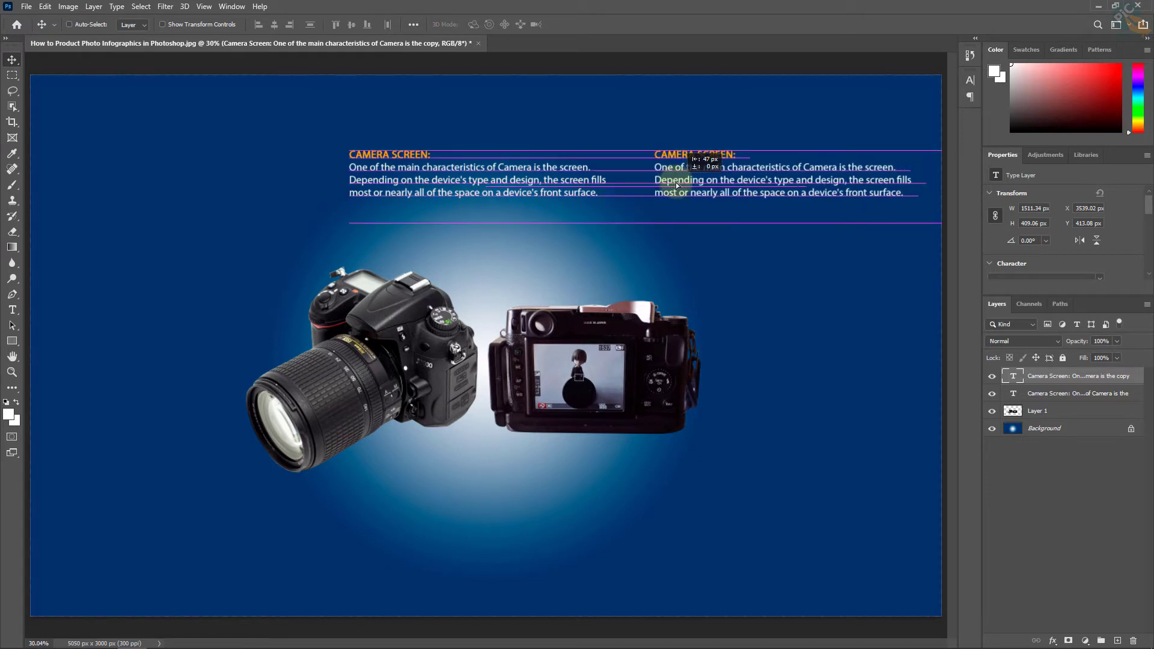
# Duplicate the text layer twice, placing copies at the top-left and beside the cameras' left
pyautogui.click(93, 9)
pyautogui.click(137, 59)
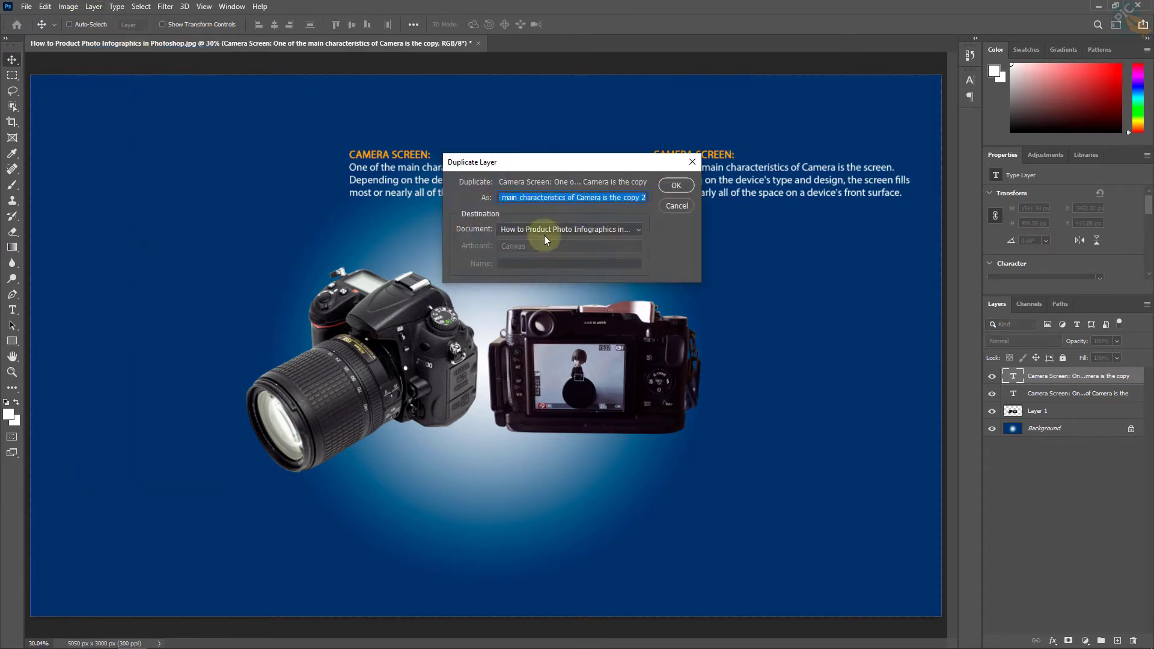
pyautogui.click(673, 183)
pyautogui.moveTo(727, 186); pyautogui.dragTo(180, 206)
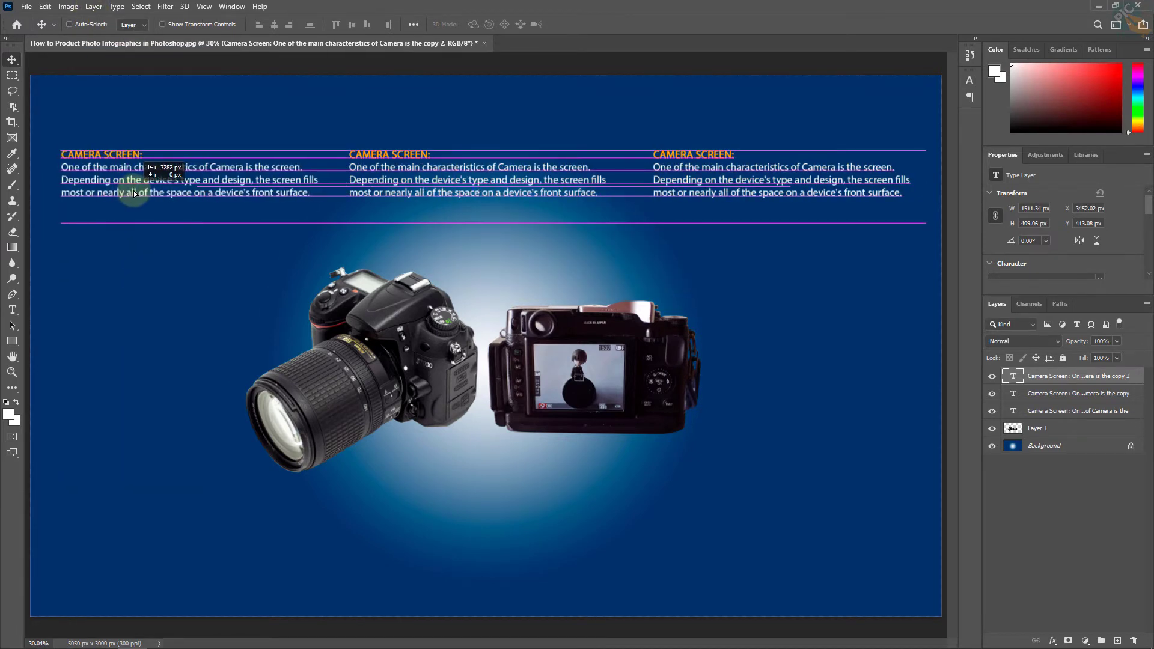
pyautogui.click(93, 8)
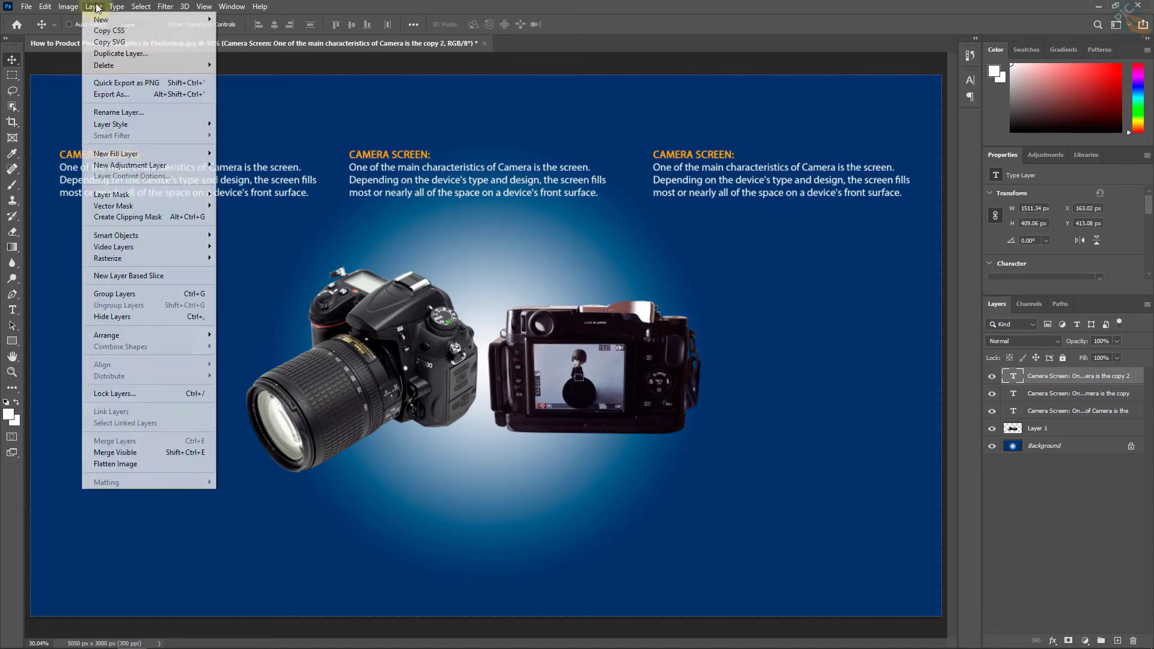
pyautogui.click(132, 54)
pyautogui.click(673, 183)
pyautogui.moveTo(194, 232); pyautogui.dragTo(212, 340)
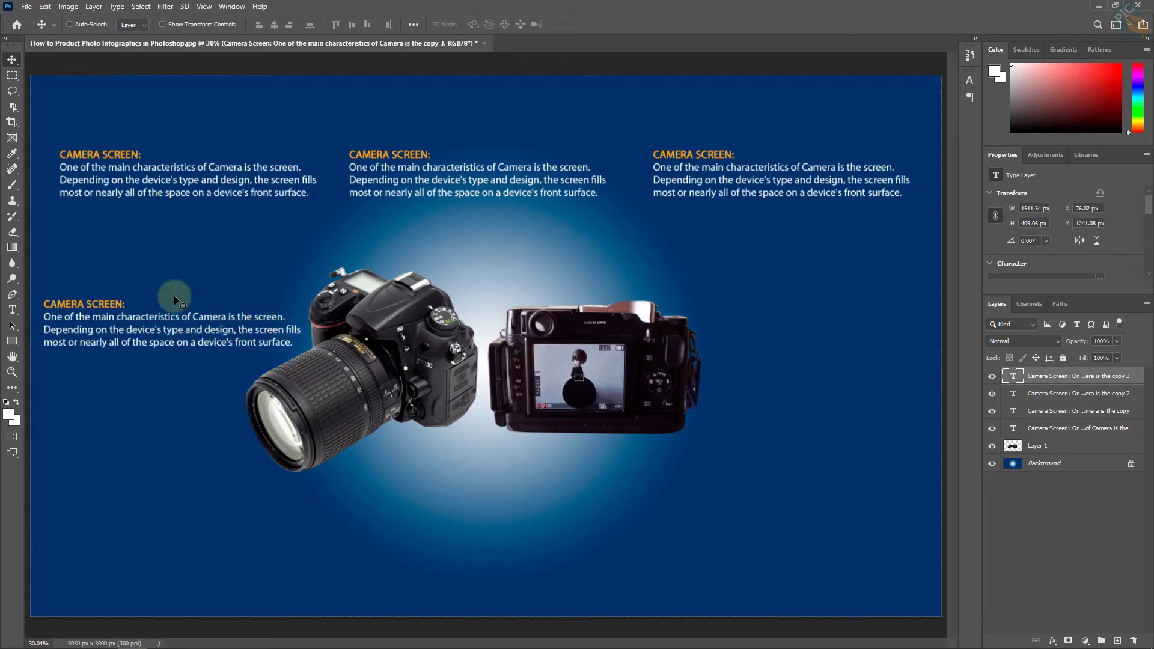
# Create copies 4–6 of the text block, moving them to the bottom-left and bottom-right
pyautogui.click(93, 6)
pyautogui.click(134, 54)
pyautogui.click(678, 183)
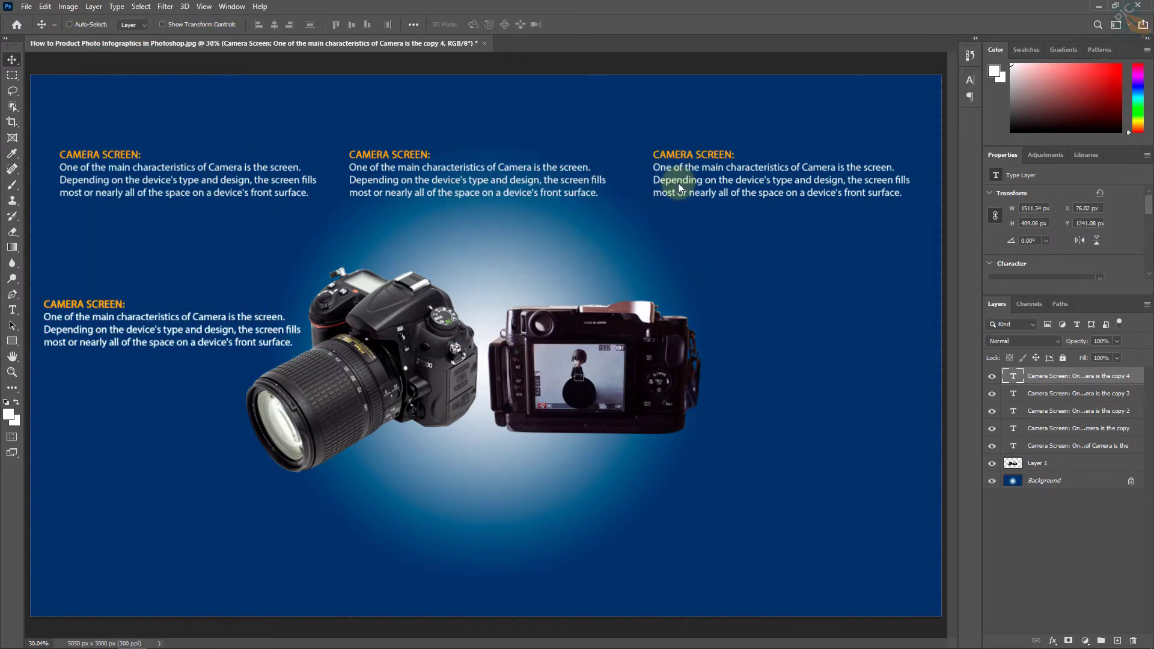
pyautogui.moveTo(123, 318)
pyautogui.mouseDown()
pyautogui.moveTo(124, 555)
pyautogui.moveTo(492, 569)
pyautogui.moveTo(467, 569)
pyautogui.mouseUp()
pyautogui.click(93, 7)
pyautogui.click(120, 54)
pyautogui.click(675, 179)
pyautogui.click(93, 6)
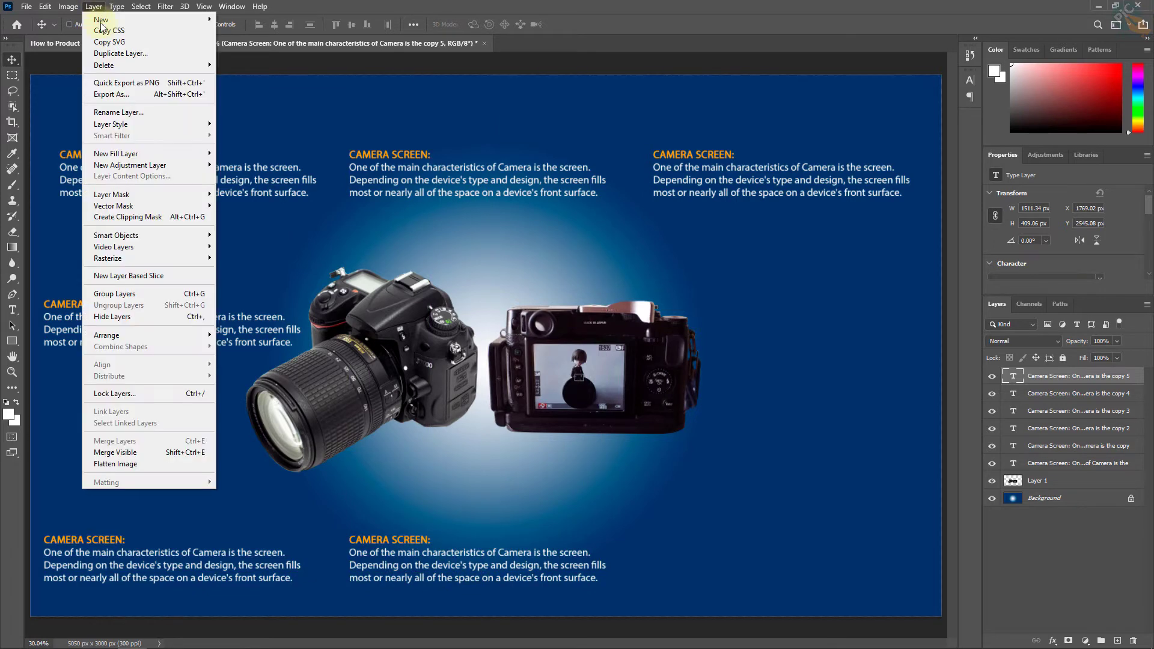
pyautogui.click(133, 54)
pyautogui.press('Right')
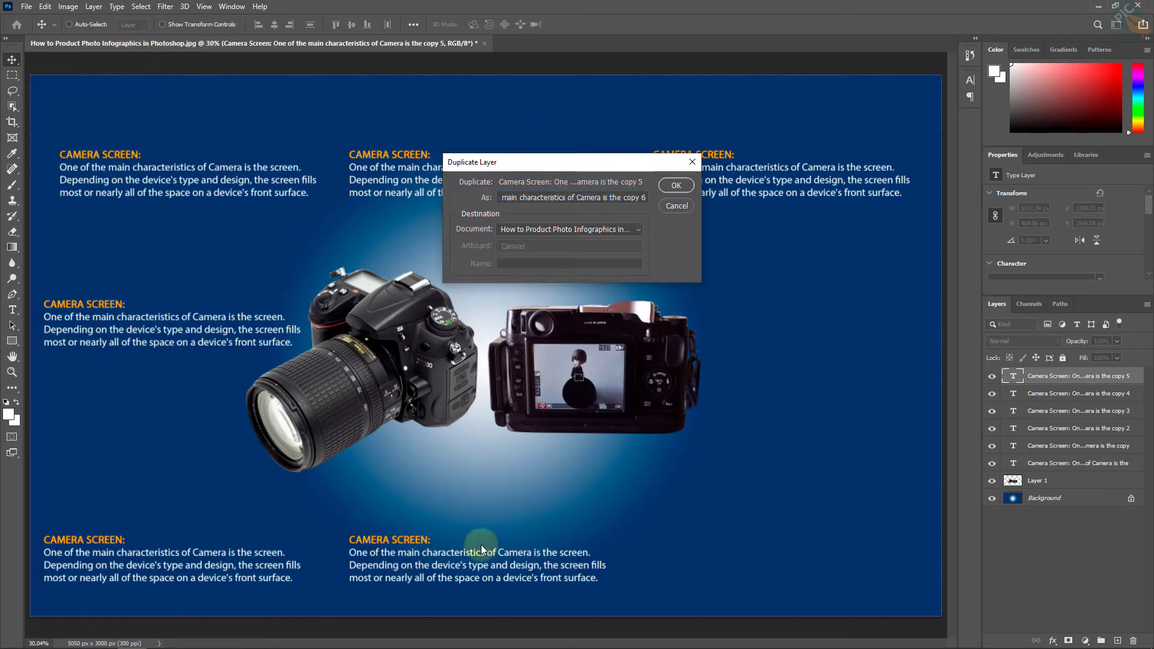
pyautogui.moveTo(433, 550); pyautogui.dragTo(736, 549)
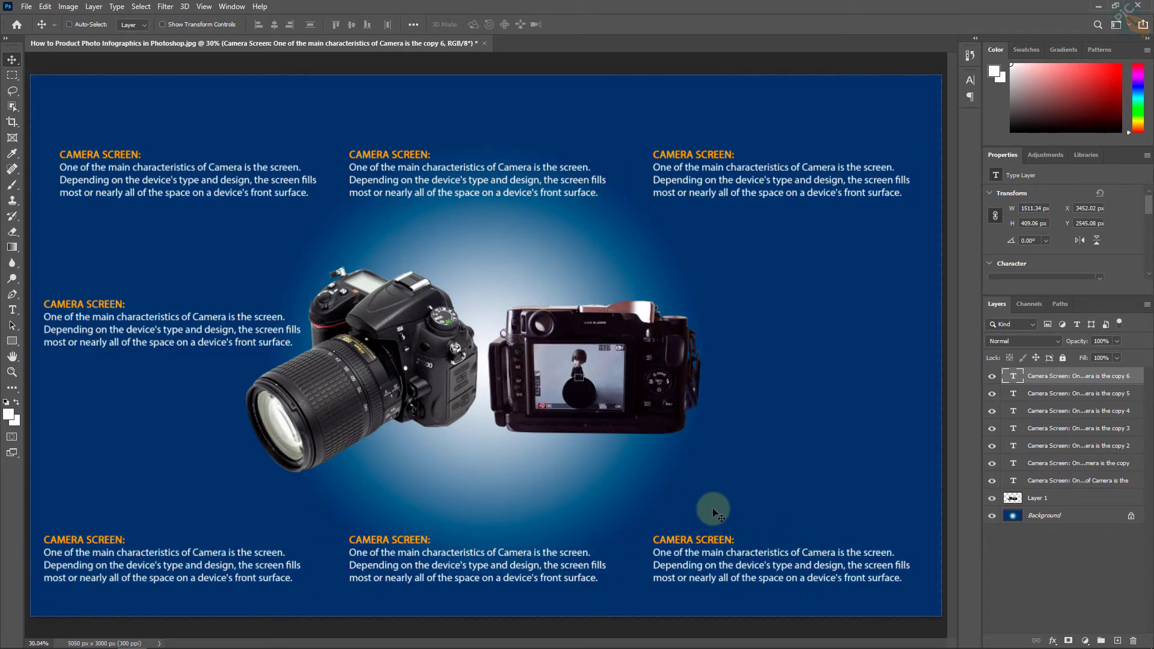
# Toggle layer visibility to identify each block, then select the original text layer
pyautogui.click(458, 174)
pyautogui.click(992, 394)
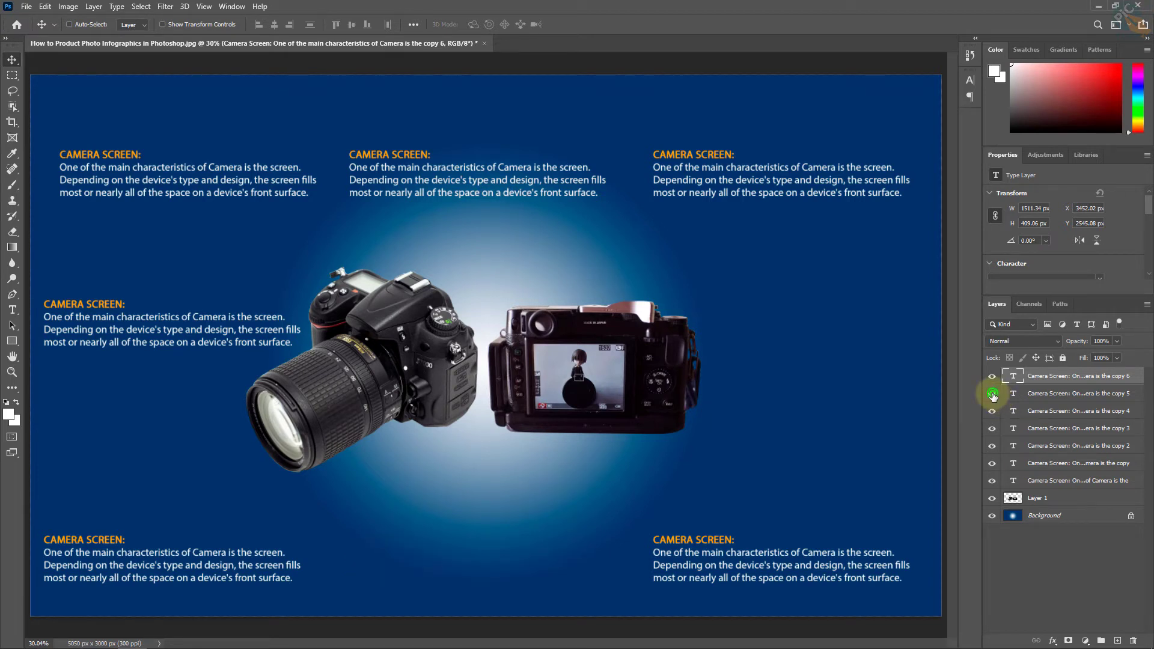
pyautogui.click(992, 394)
pyautogui.click(991, 462)
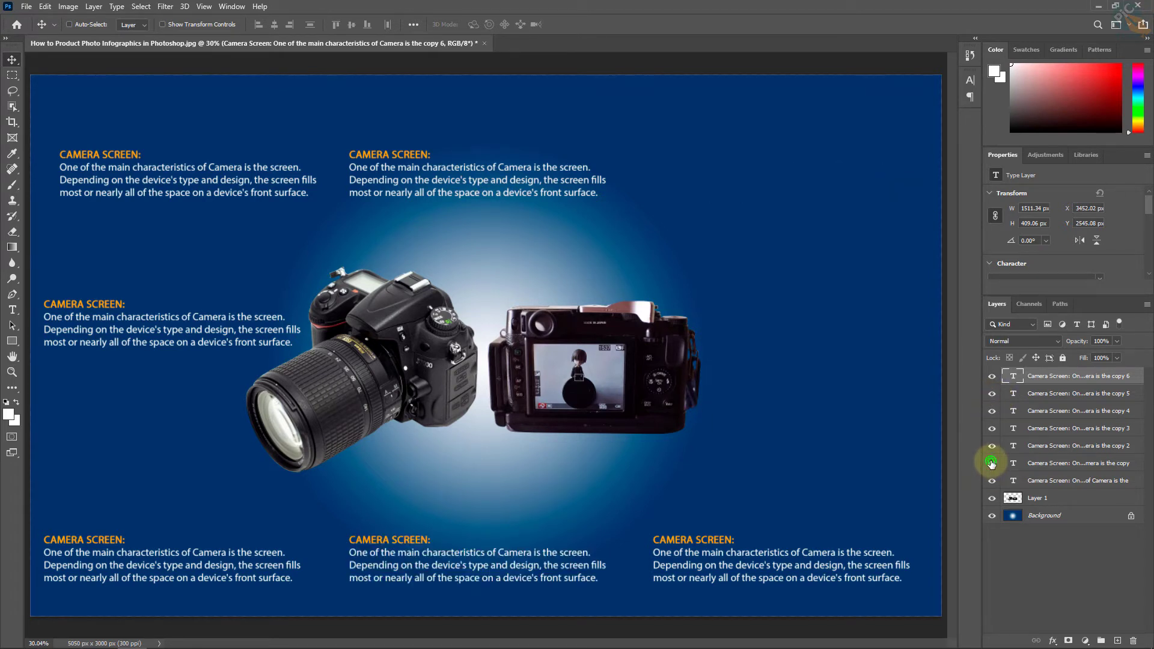
pyautogui.click(991, 462)
pyautogui.click(992, 480)
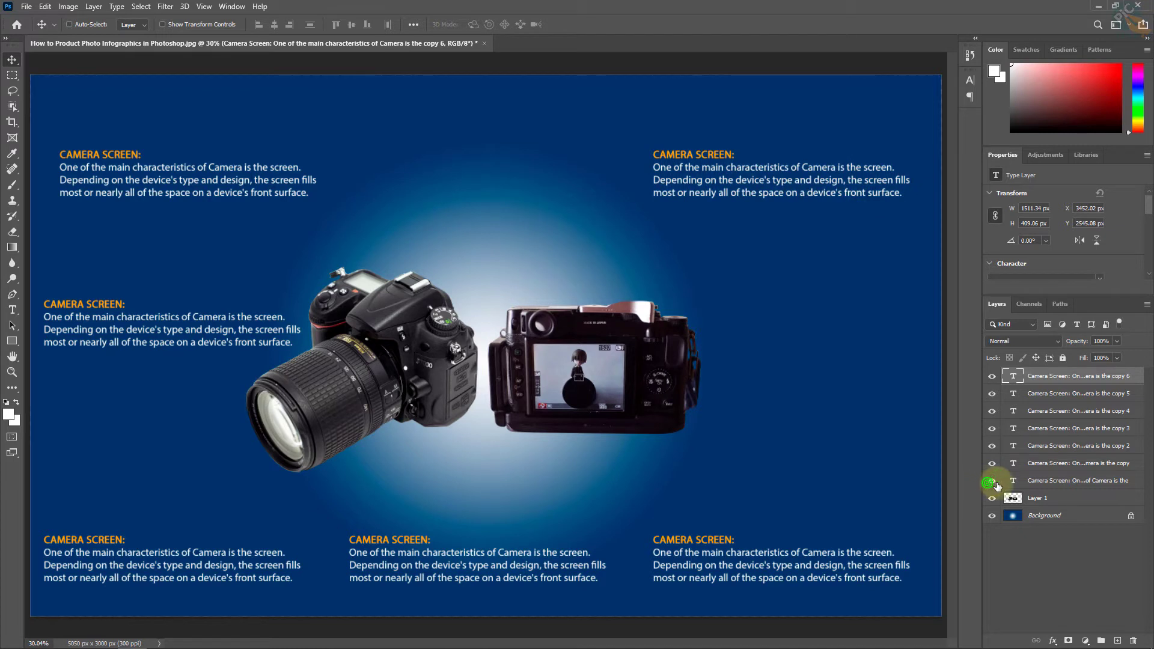
pyautogui.click(991, 480)
pyautogui.click(1048, 480)
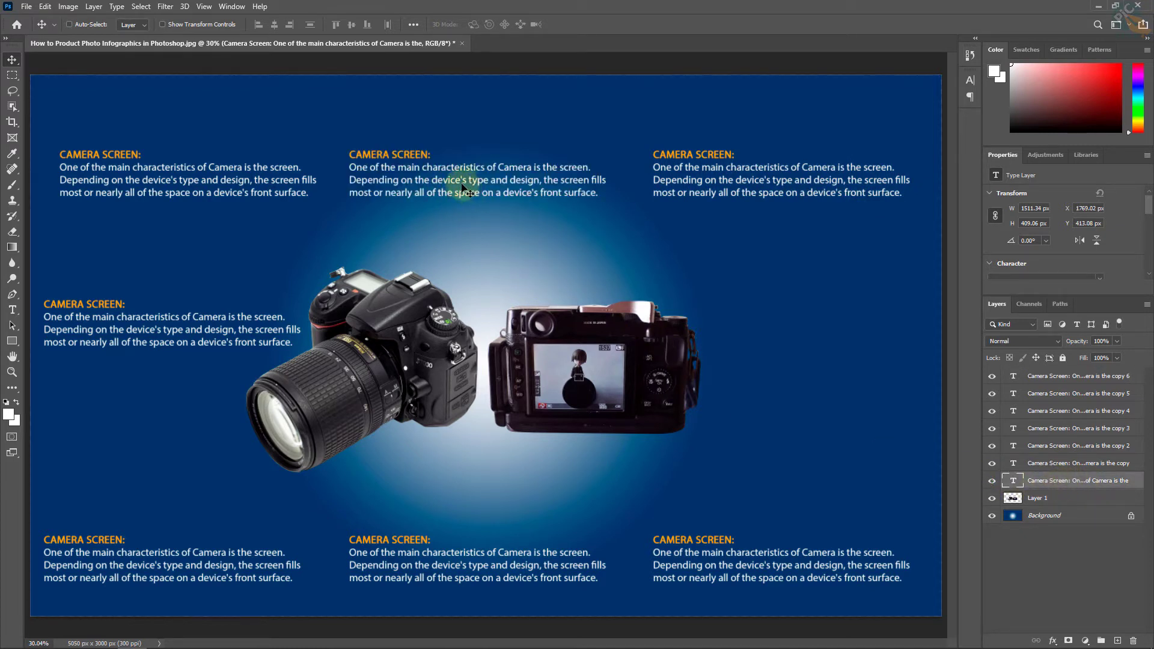
# Copy the 'Camera Lens:' heading from Word and select the top-centre CAMERA SCREEN: heading
pyautogui.hotkey('alt', 'Tab')
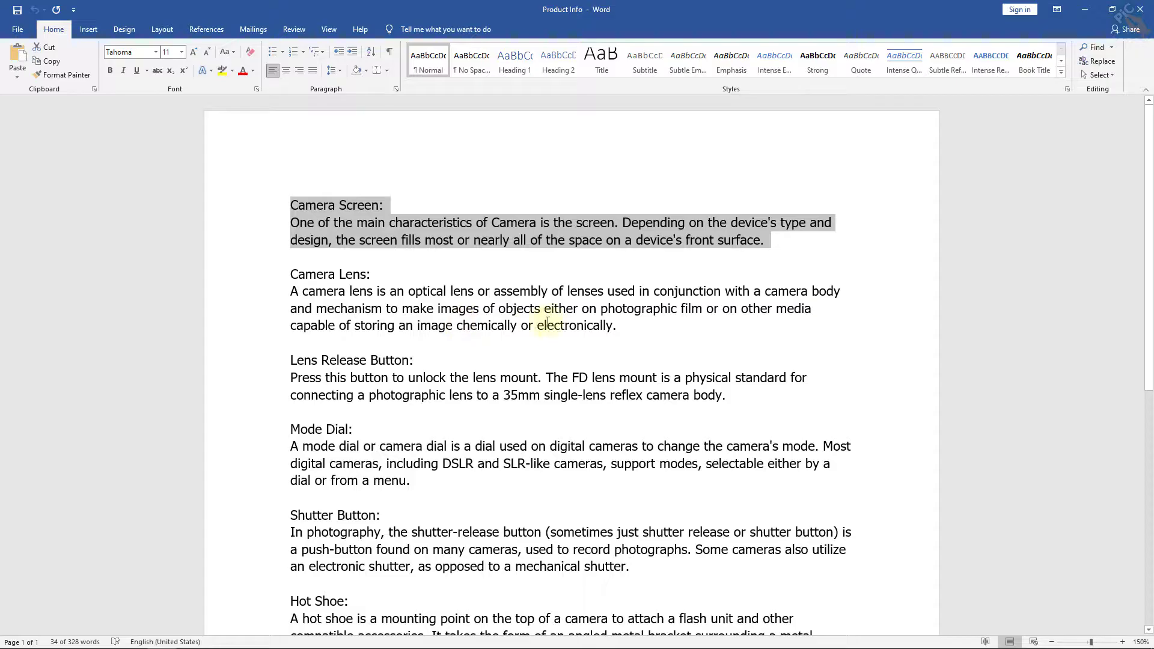
pyautogui.moveTo(629, 324); pyautogui.dragTo(290, 271)
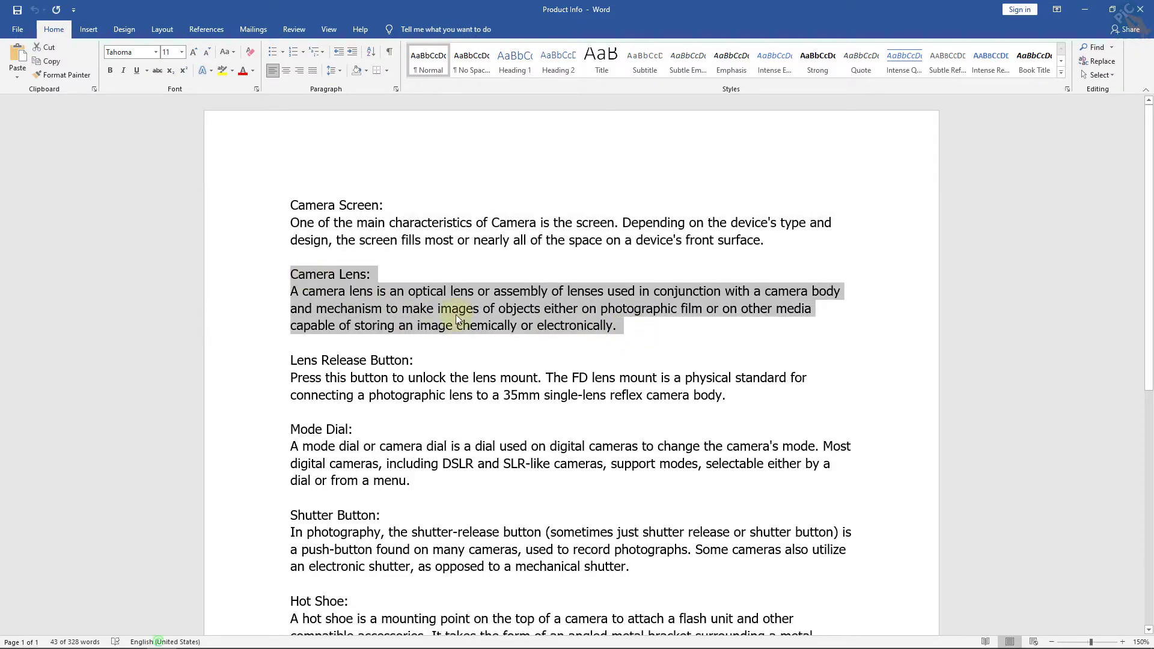
pyautogui.click(373, 274)
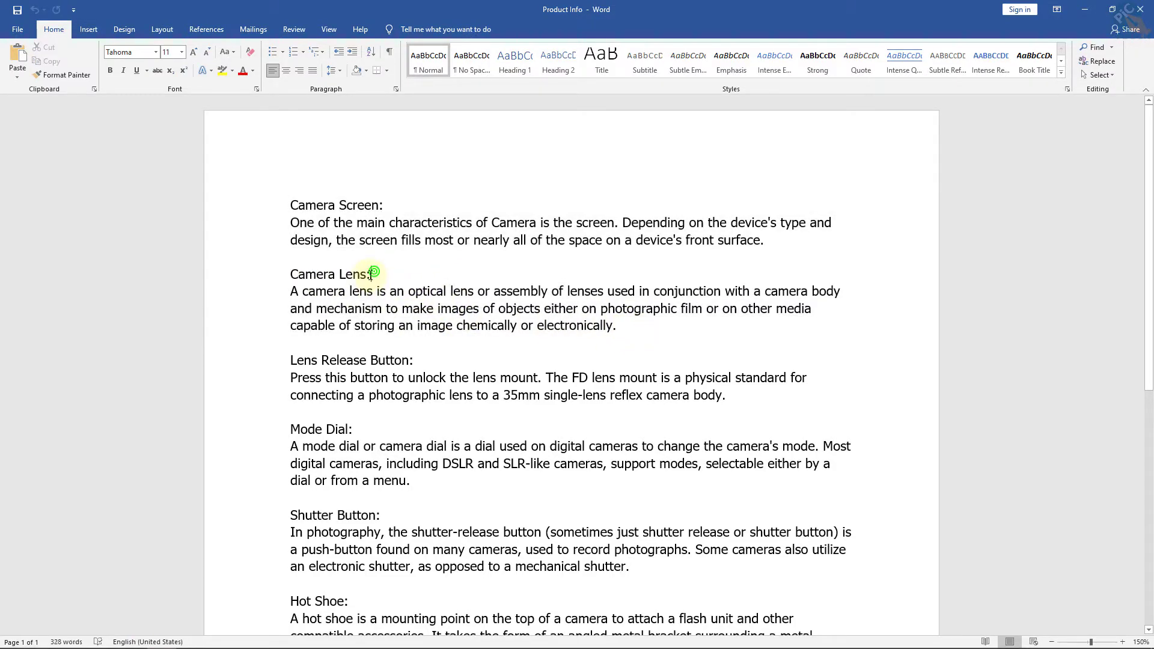
pyautogui.moveTo(297, 271); pyautogui.dragTo(298, 275)
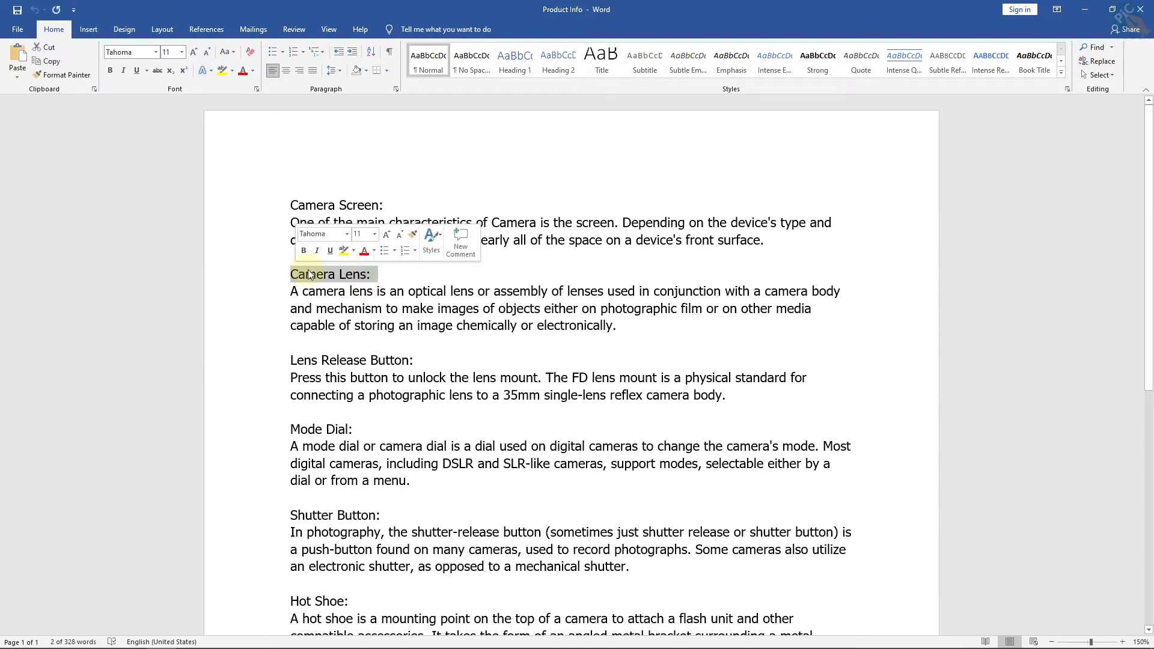
pyautogui.rightClick(316, 269)
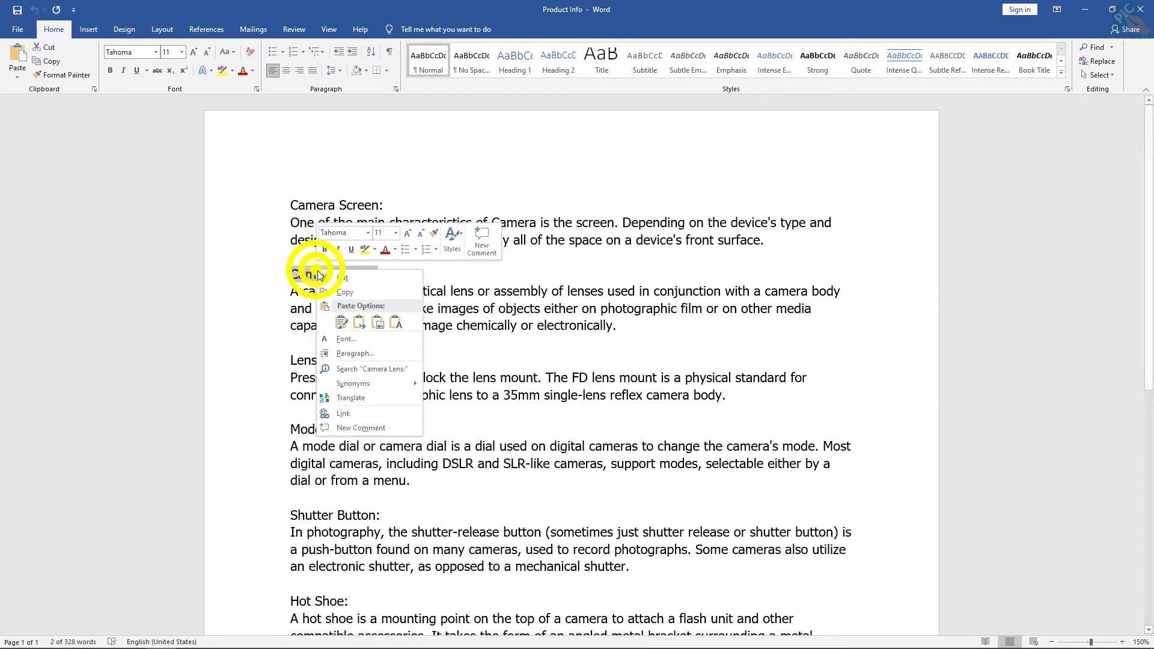
pyautogui.click(332, 293)
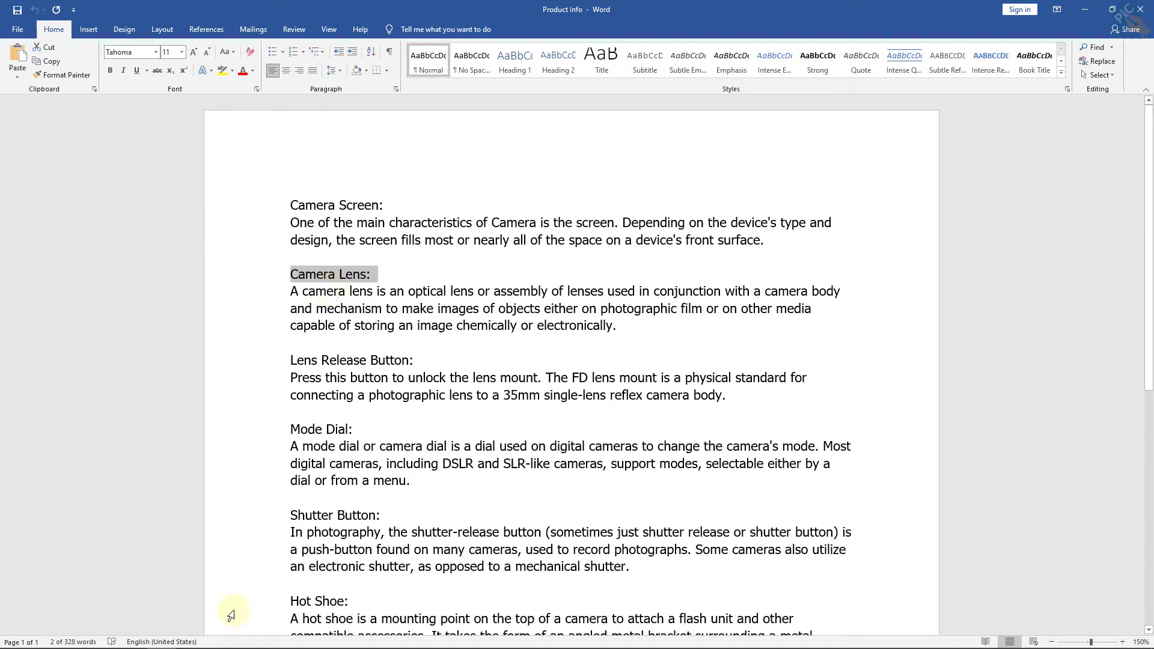
pyautogui.click(133, 636)
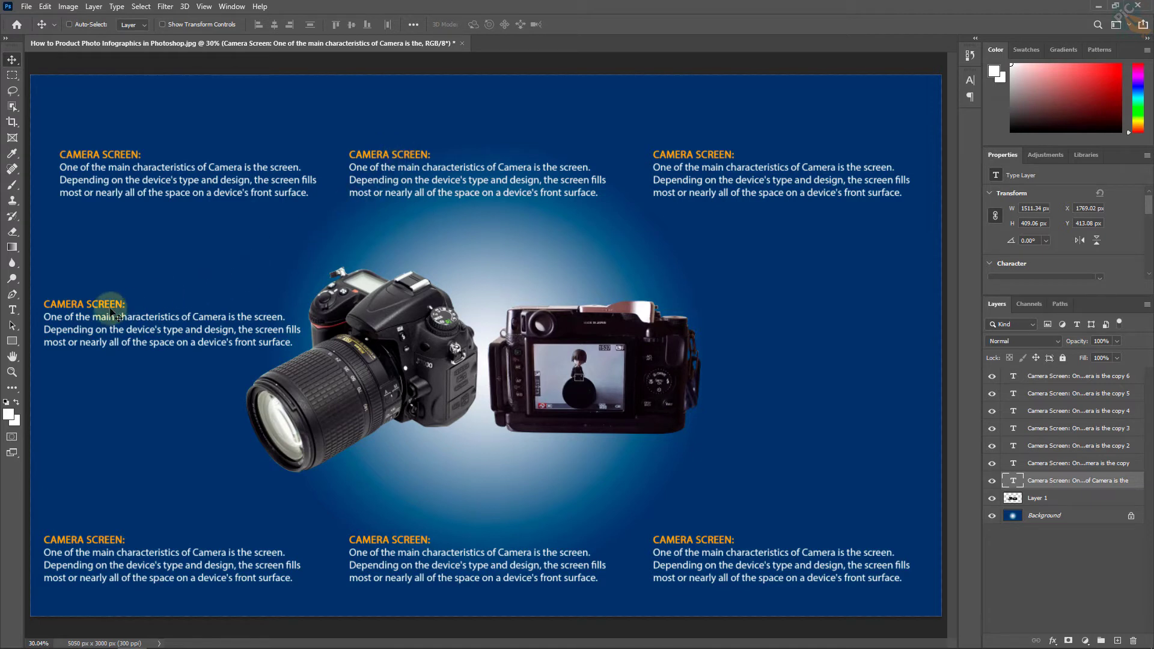
pyautogui.click(13, 310)
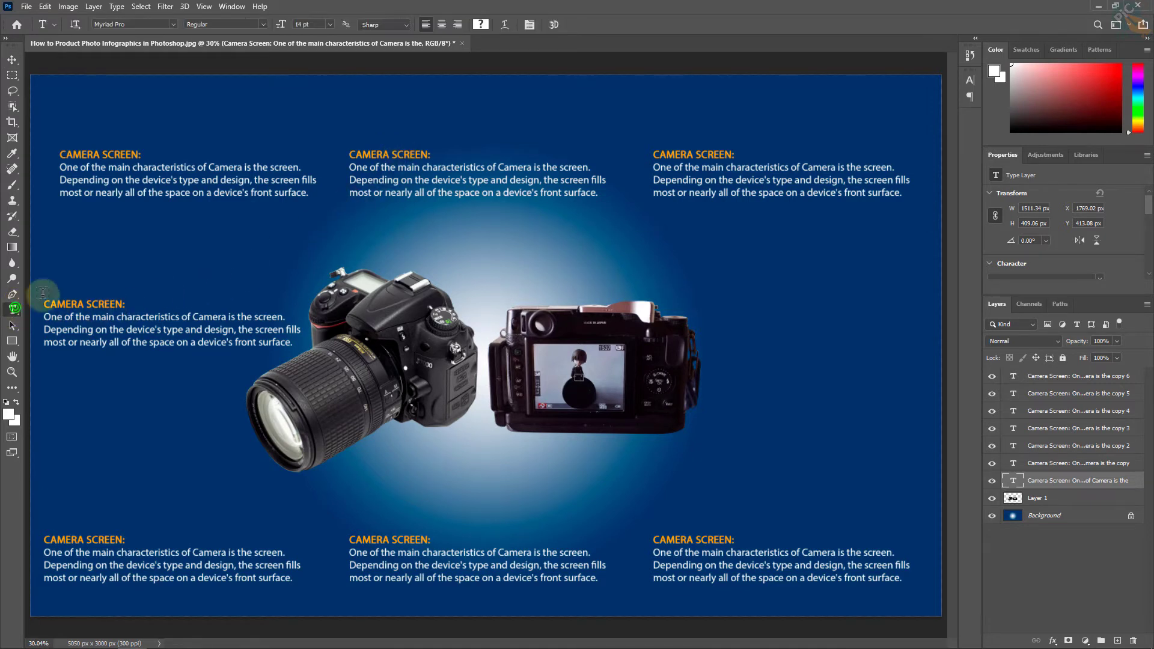
pyautogui.moveTo(399, 152)
pyautogui.mouseDown()
pyautogui.moveTo(426, 154)
pyautogui.moveTo(327, 153)
pyautogui.mouseUp()
pyautogui.write('LENS')
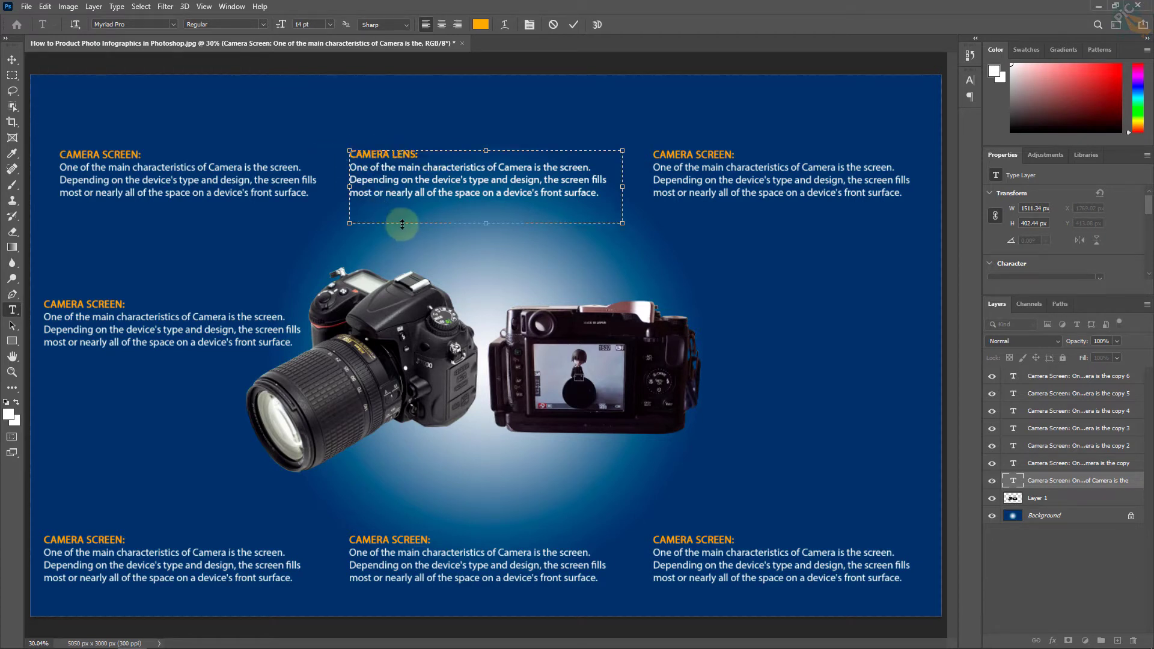
# Paste the camera lens description from Word over the top-centre body text and commit
pyautogui.click(171, 637)
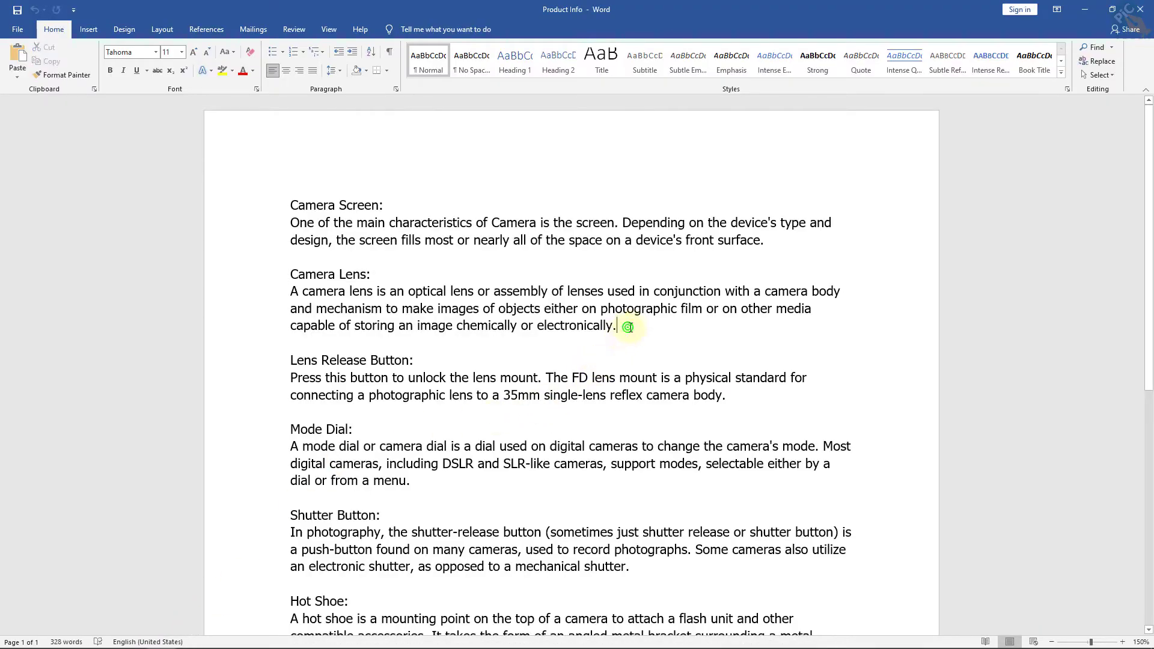
pyautogui.moveTo(627, 327); pyautogui.dragTo(265, 295)
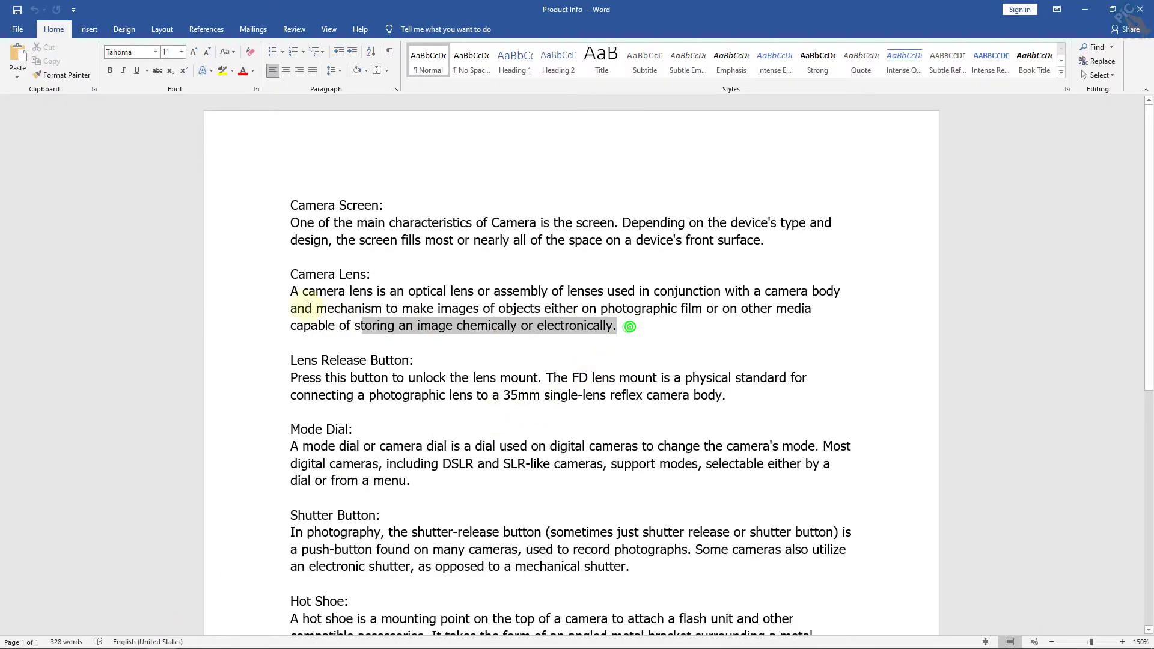
pyautogui.rightClick(367, 305)
pyautogui.click(384, 323)
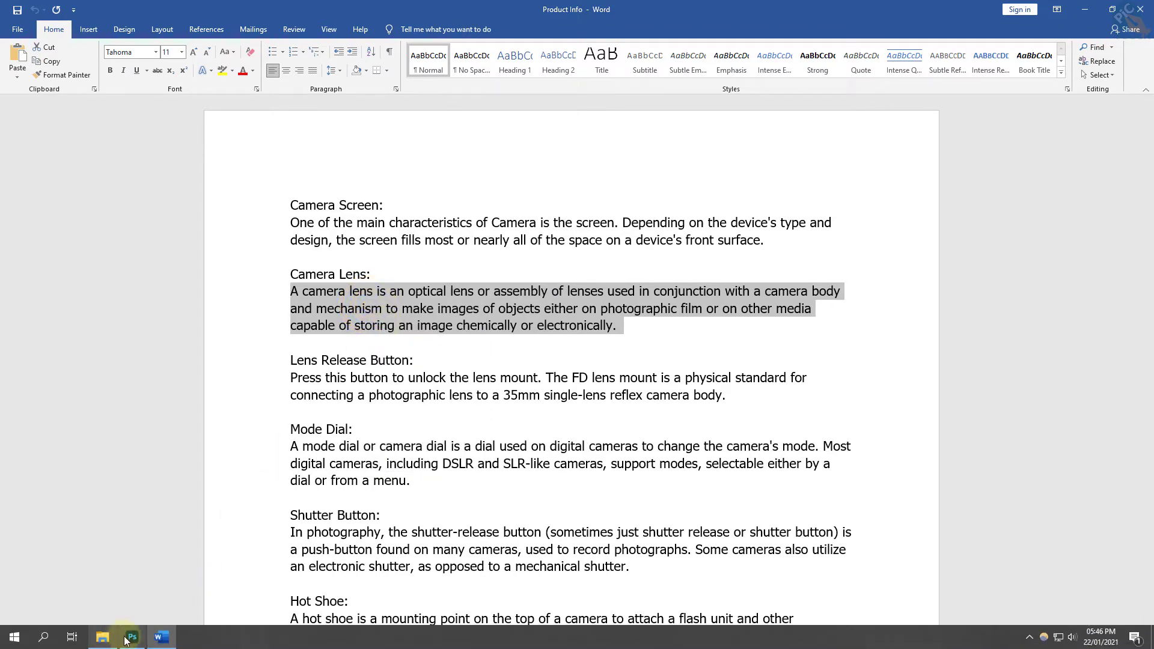
pyautogui.click(131, 637)
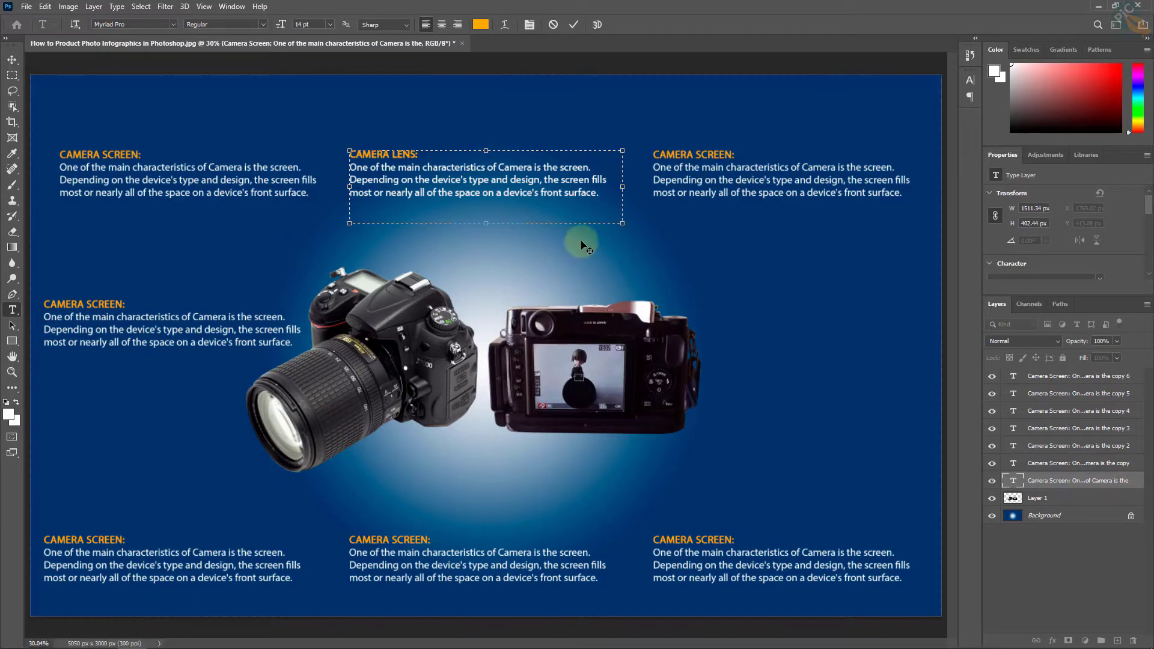
pyautogui.moveTo(606, 194); pyautogui.dragTo(310, 171)
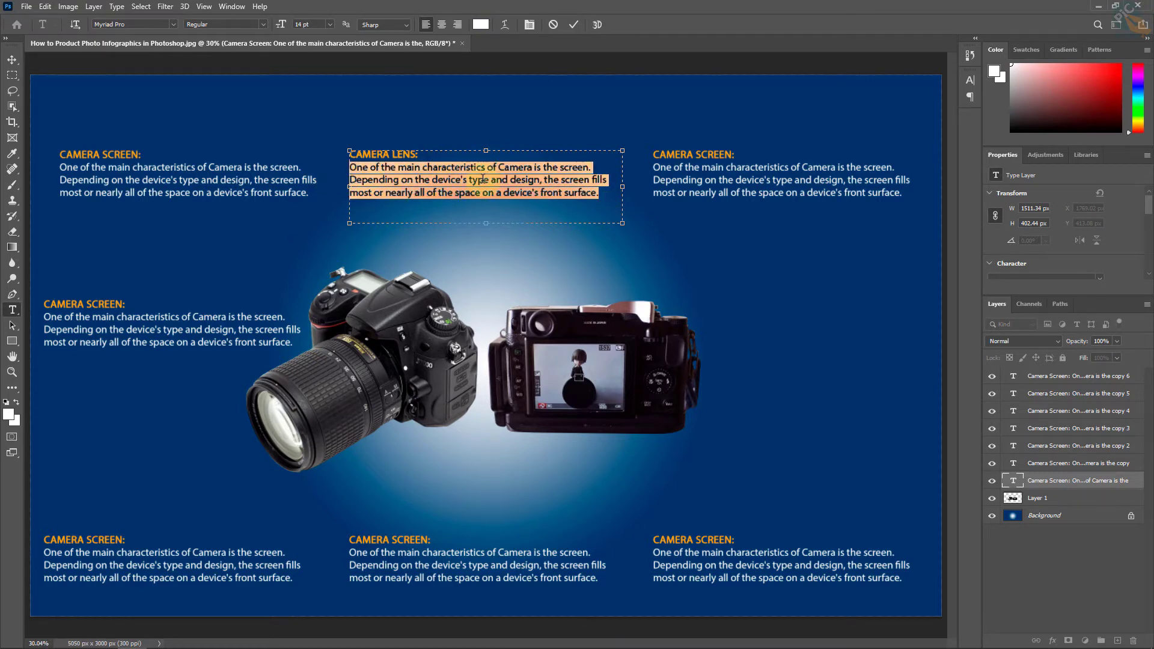
pyautogui.rightClick(509, 179)
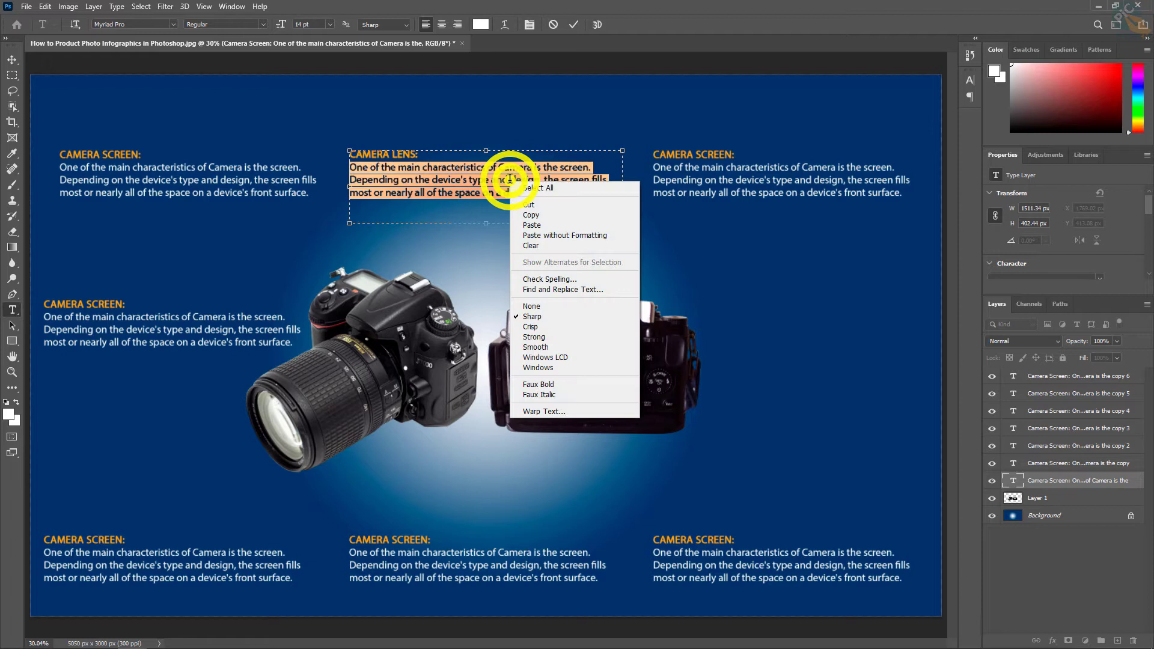
pyautogui.click(543, 226)
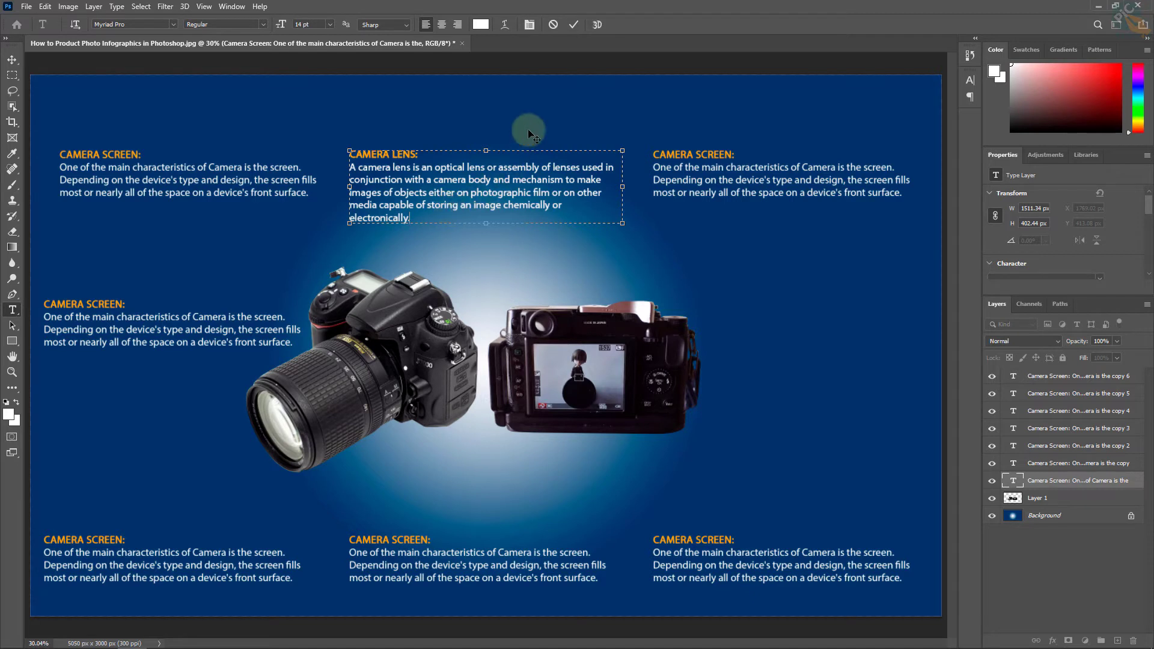
pyautogui.click(573, 24)
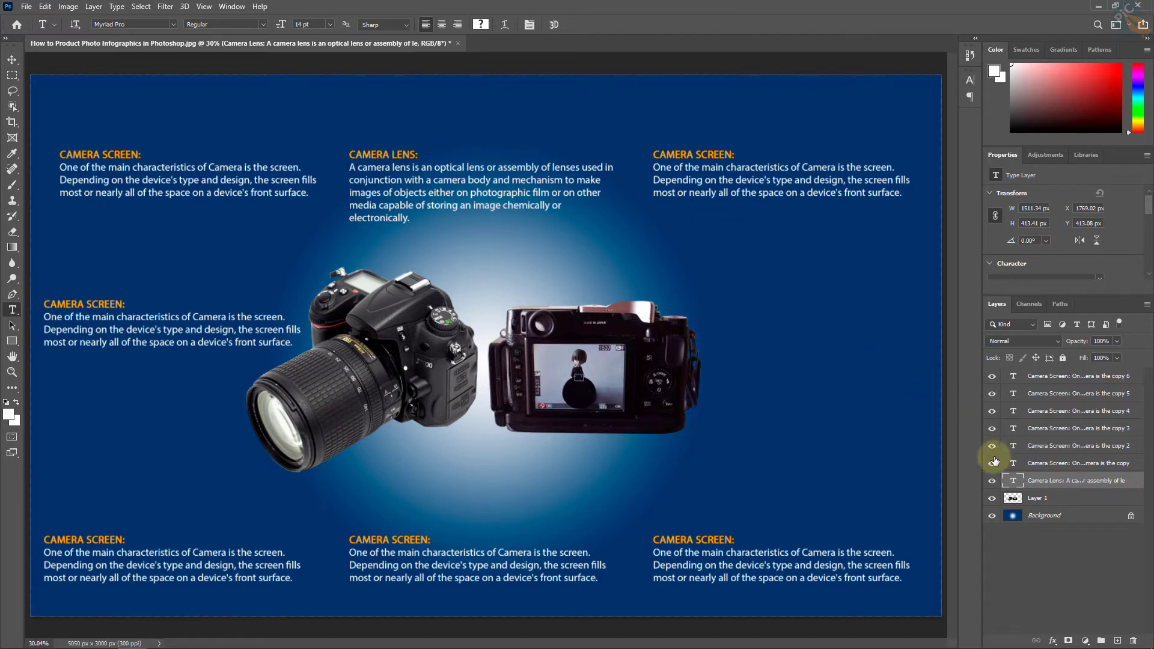
pyautogui.click(1040, 461)
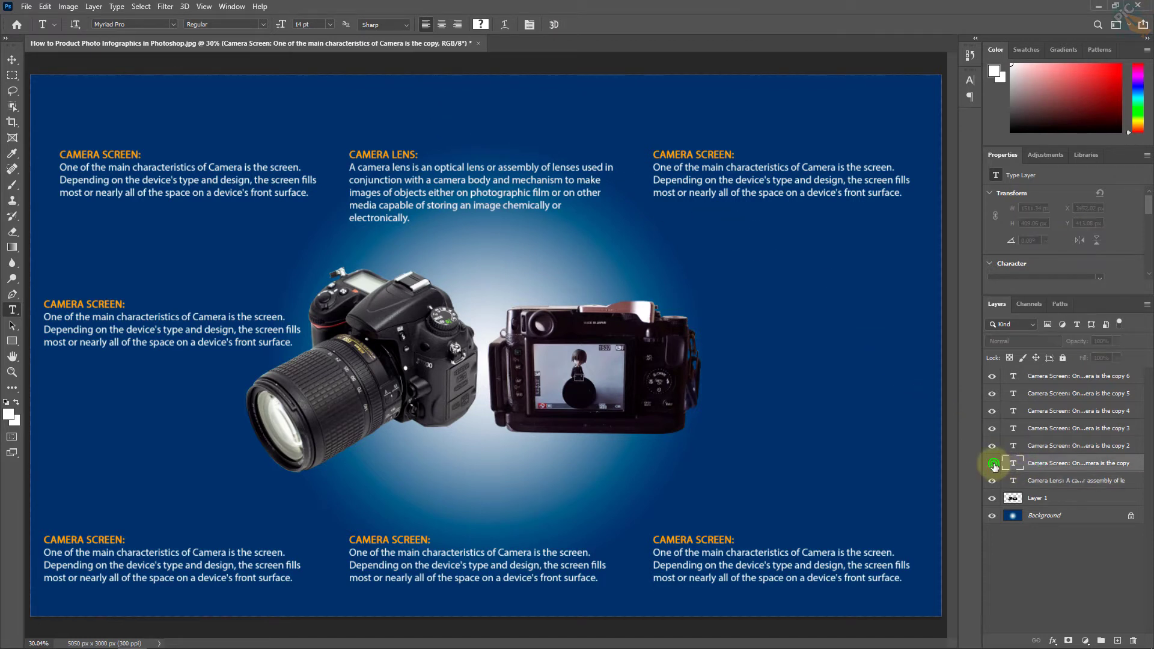
# Replace the top-right heading with 'LENS RELEASE BUTTON:' copied from the Word notes
pyautogui.click(992, 463)
pyautogui.click(992, 463)
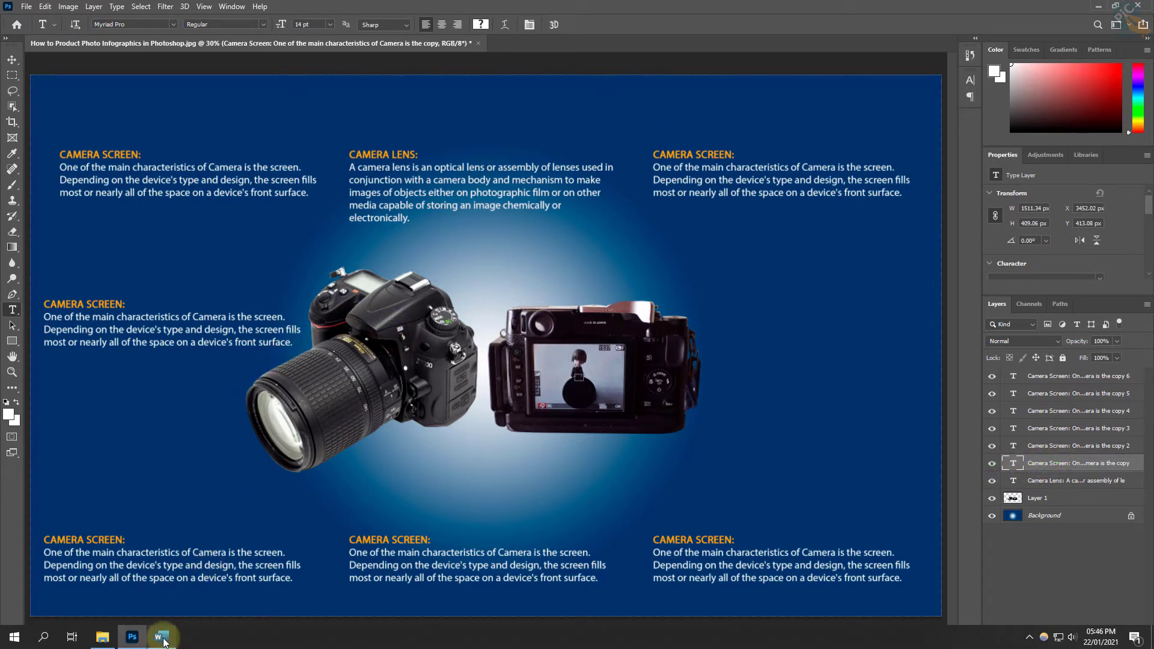
pyautogui.click(161, 637)
pyautogui.scroll(-1, 476, 328)
pyautogui.scroll(-1, 421, 301)
pyautogui.tripleClick(377, 276)
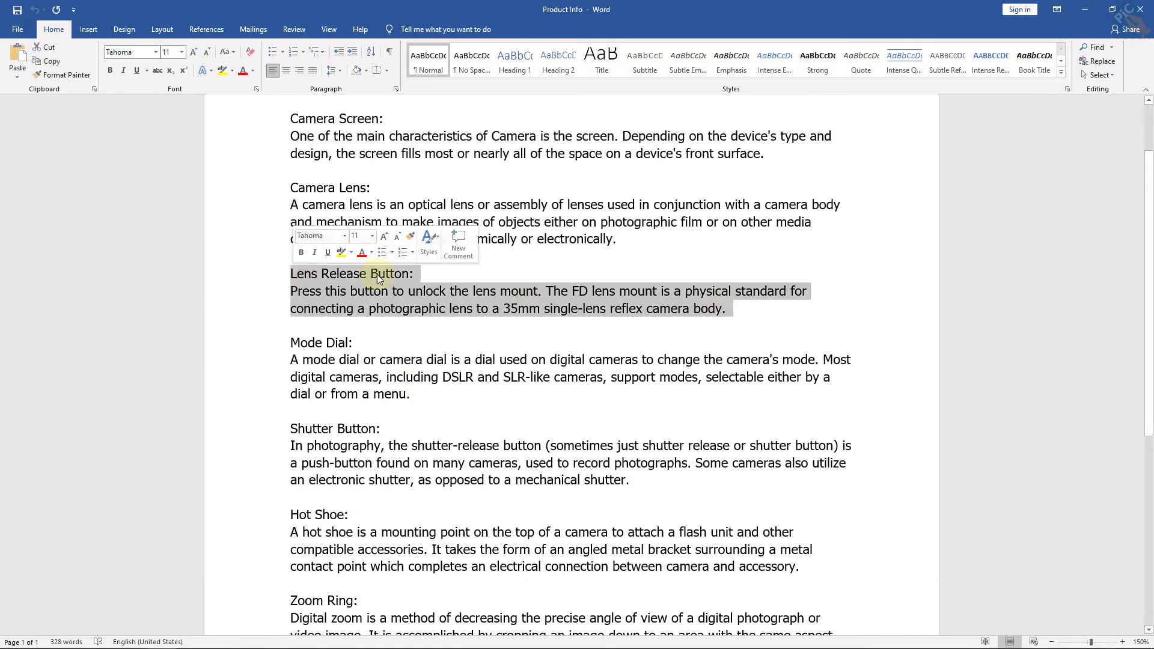
pyautogui.rightClick(377, 278)
pyautogui.click(324, 299)
pyautogui.click(134, 637)
pyautogui.click(681, 150)
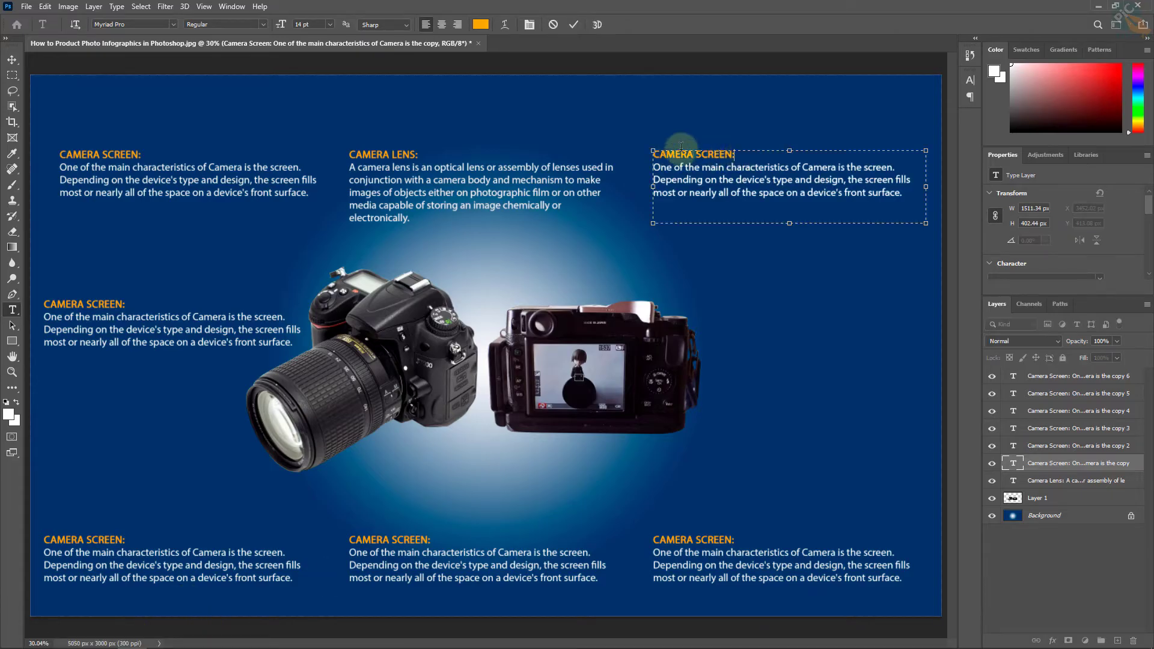
pyautogui.tripleClick(684, 155)
pyautogui.rightClick(667, 158)
pyautogui.click(712, 191)
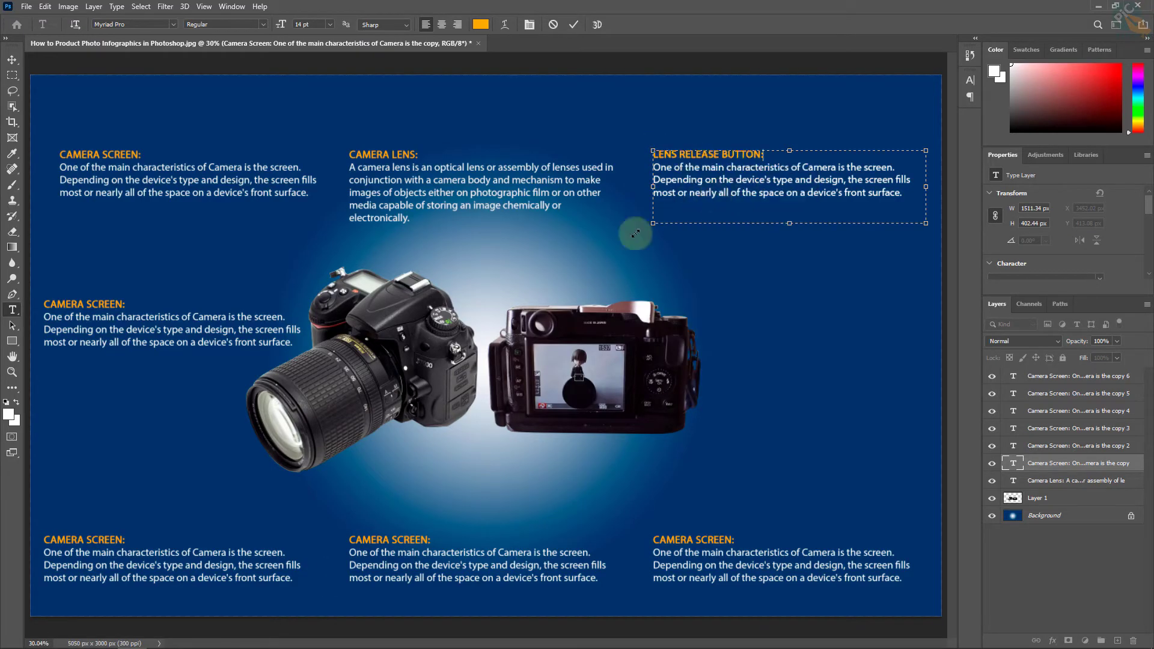
# Paste the lens release description from Word over the top-right body text and commit
pyautogui.click(161, 637)
pyautogui.tripleClick(478, 294)
pyautogui.rightClick(478, 289)
pyautogui.click(511, 313)
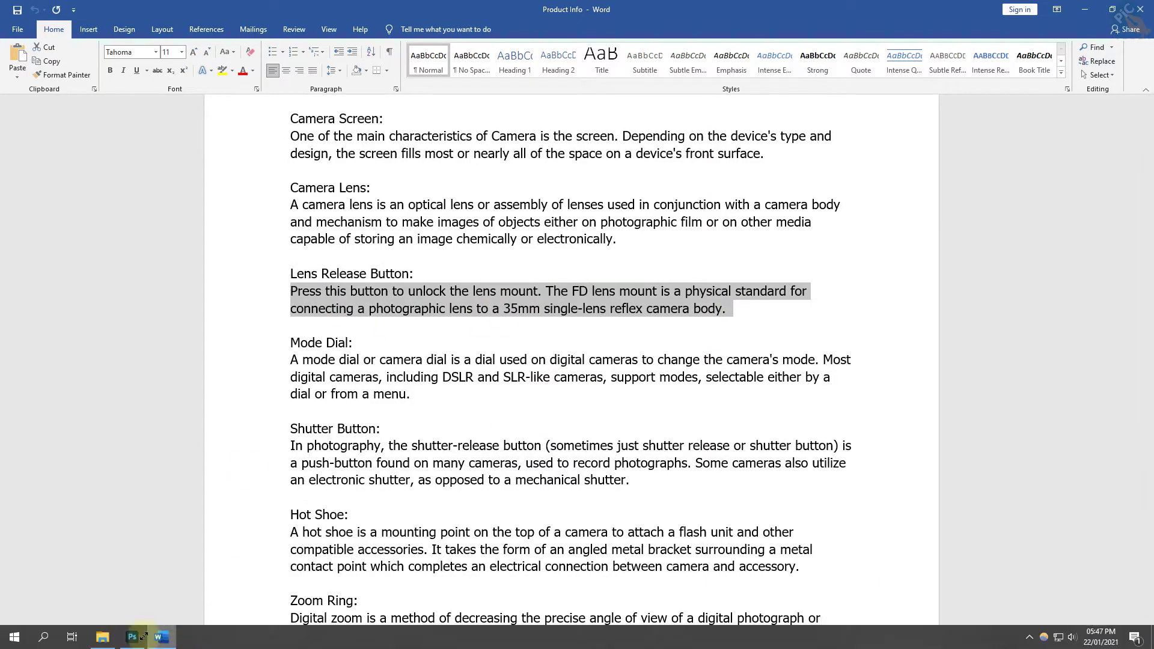
pyautogui.click(143, 635)
pyautogui.moveTo(655, 167); pyautogui.dragTo(907, 194)
pyautogui.rightClick(684, 163)
pyautogui.click(718, 202)
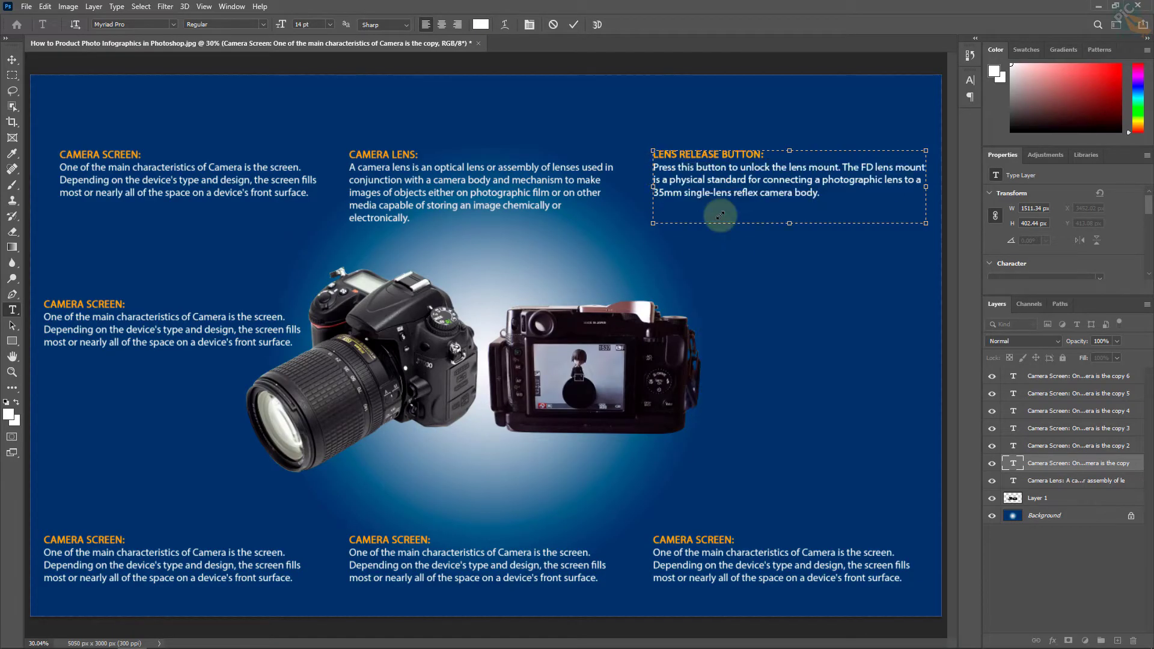
pyautogui.click(1021, 445)
# Select the Camera Screen copy 3 layer and select the Mode Dial heading in Word
pyautogui.click(991, 445)
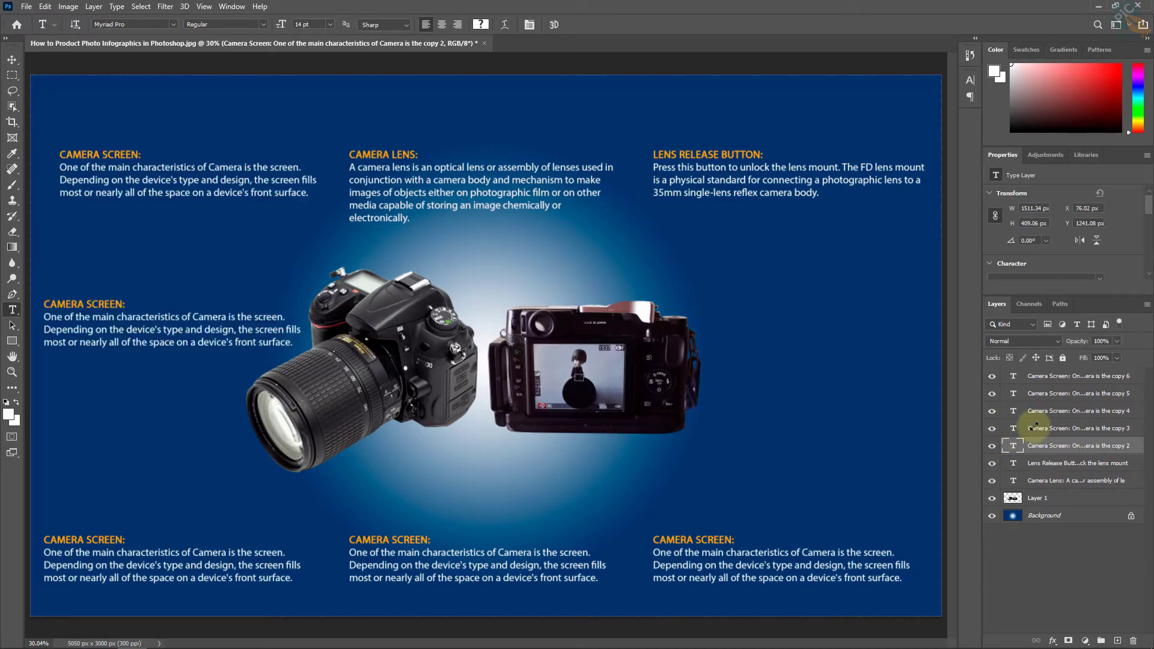
pyautogui.click(1035, 428)
pyautogui.click(161, 637)
pyautogui.tripleClick(324, 257)
pyautogui.rightClick(323, 252)
# Replace the left callout's heading with 'MODE DIAL:'
pyautogui.click(349, 278)
pyautogui.click(132, 636)
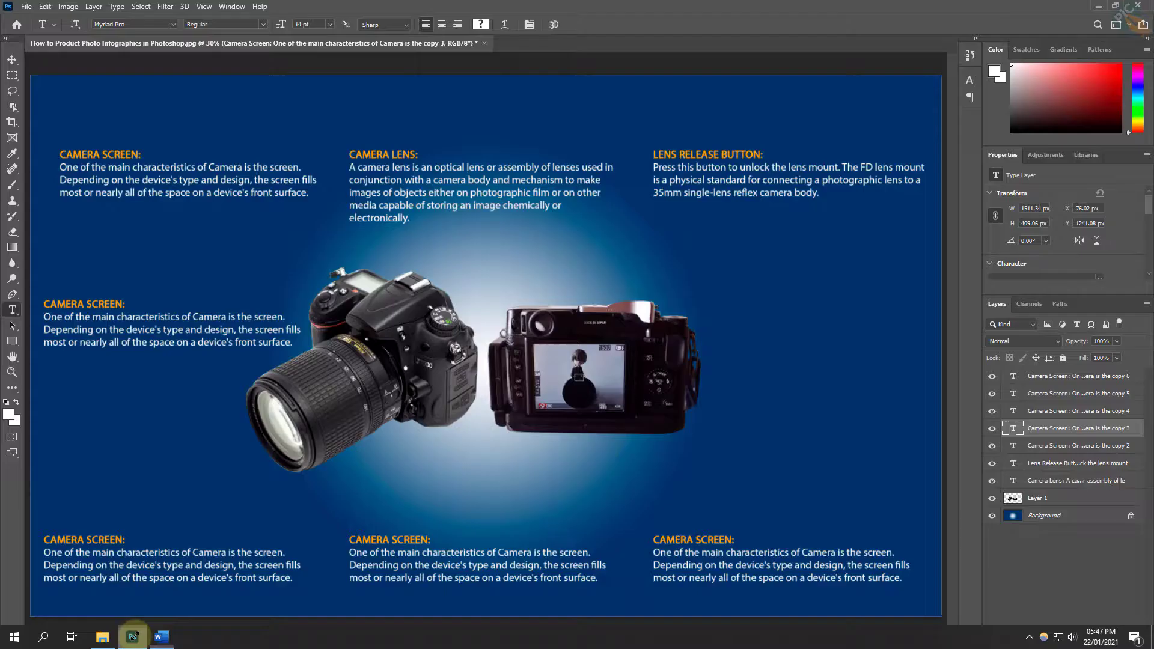
pyautogui.tripleClick(103, 303)
pyautogui.rightClick(76, 290)
pyautogui.click(111, 328)
pyautogui.click(161, 636)
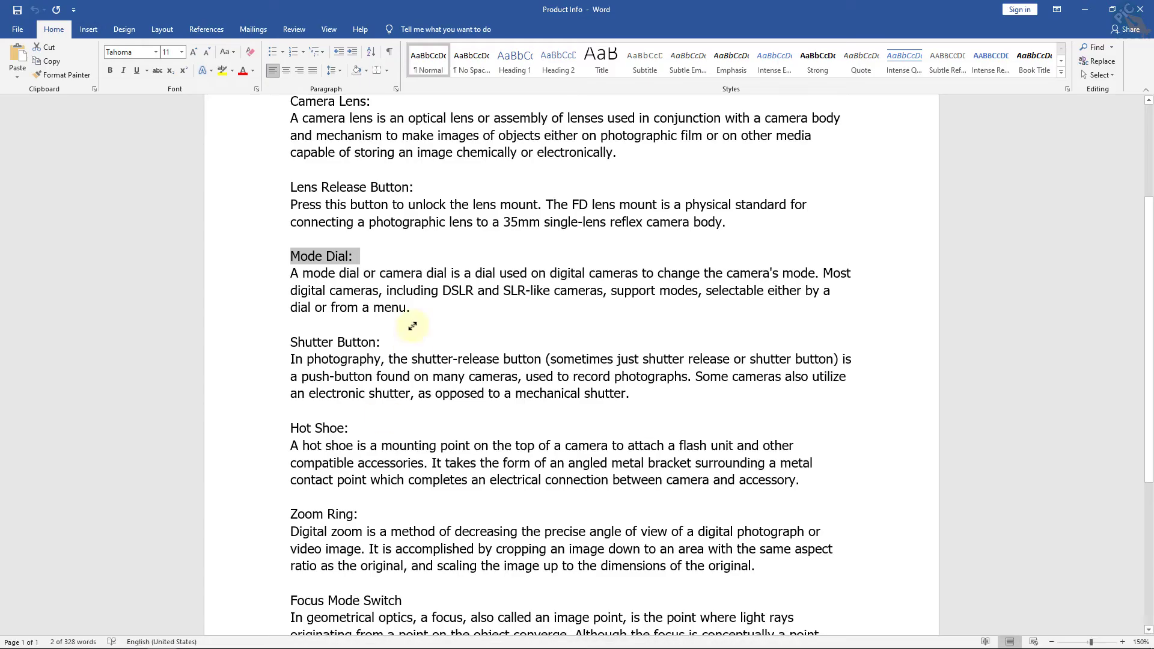
# Paste the Mode Dial description from Word over the left callout's body text
pyautogui.tripleClick(361, 290)
pyautogui.rightClick(341, 289)
pyautogui.click(367, 314)
pyautogui.click(132, 636)
pyautogui.moveTo(44, 316); pyautogui.dragTo(294, 342)
pyautogui.rightClick(127, 328)
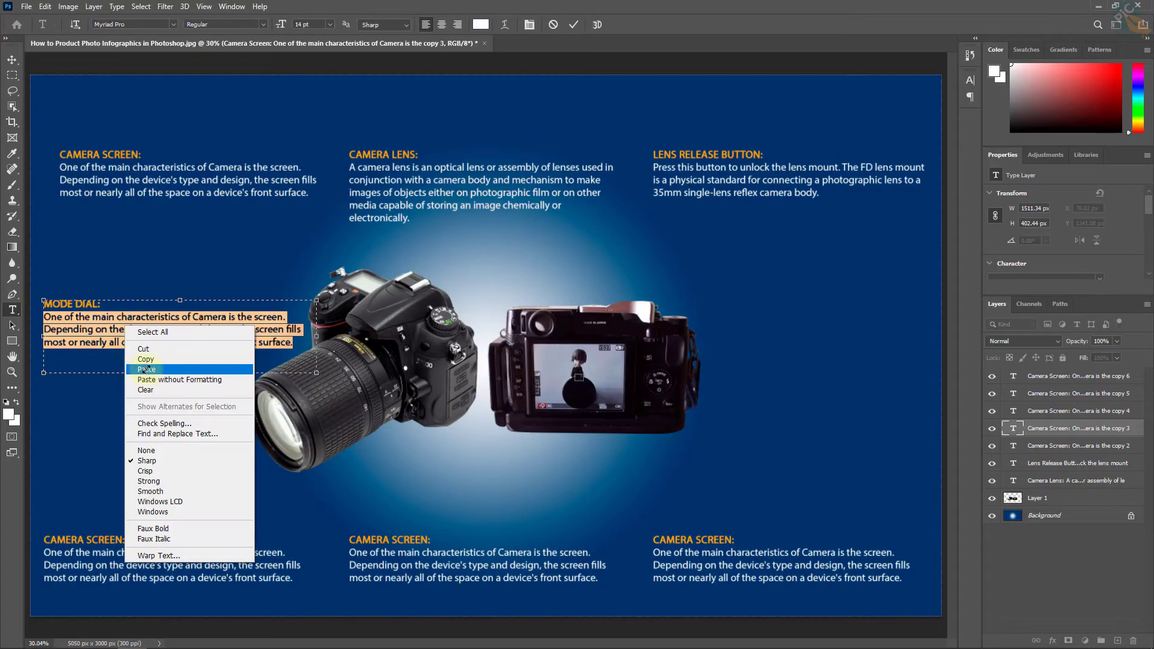
pyautogui.click(146, 369)
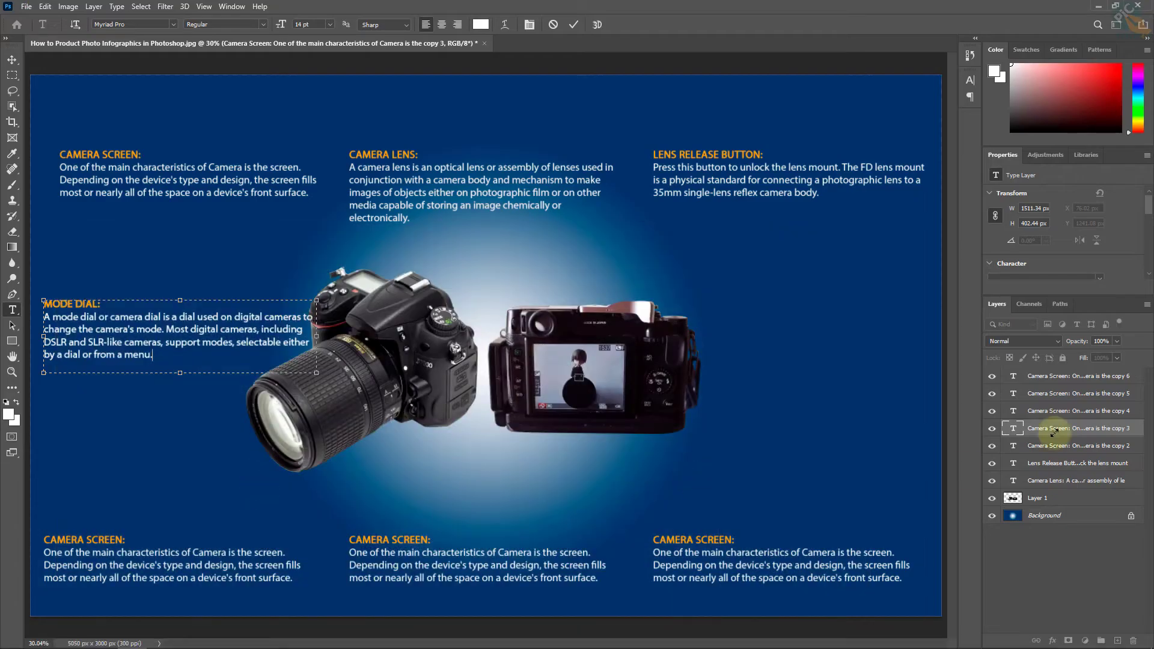
# Replace the bottom-left callout's heading with 'SHUTTER BUTTON:' copied from Word
pyautogui.click(1057, 412)
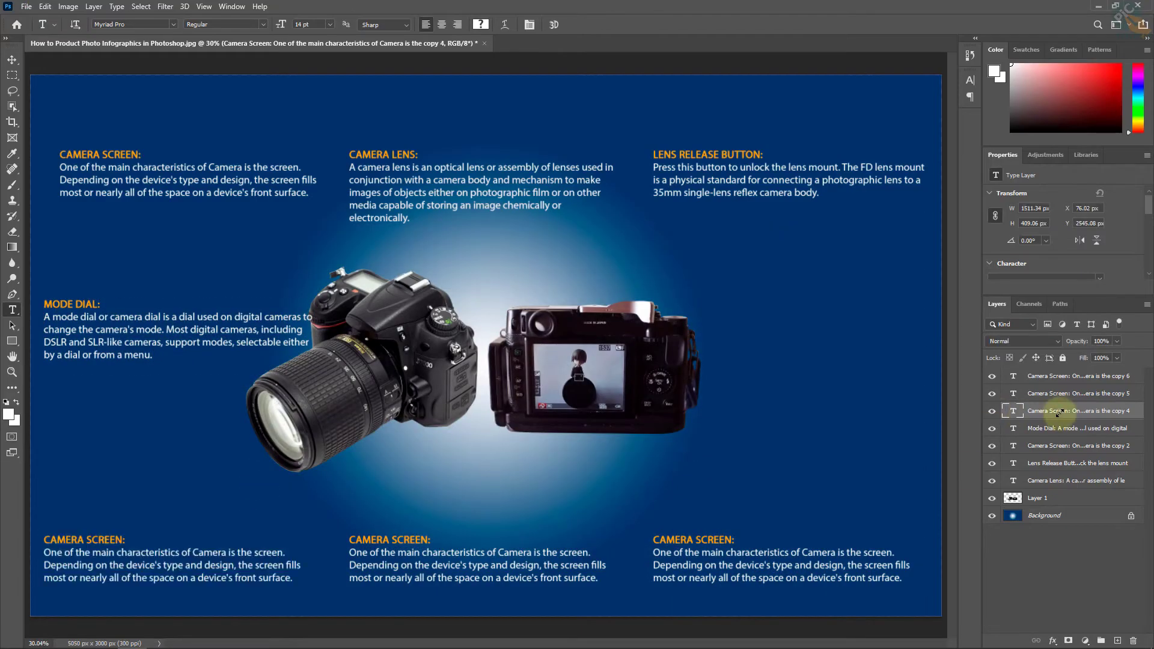
pyautogui.click(210, 635)
pyautogui.moveTo(382, 342); pyautogui.dragTo(290, 342)
pyautogui.rightClick(319, 344)
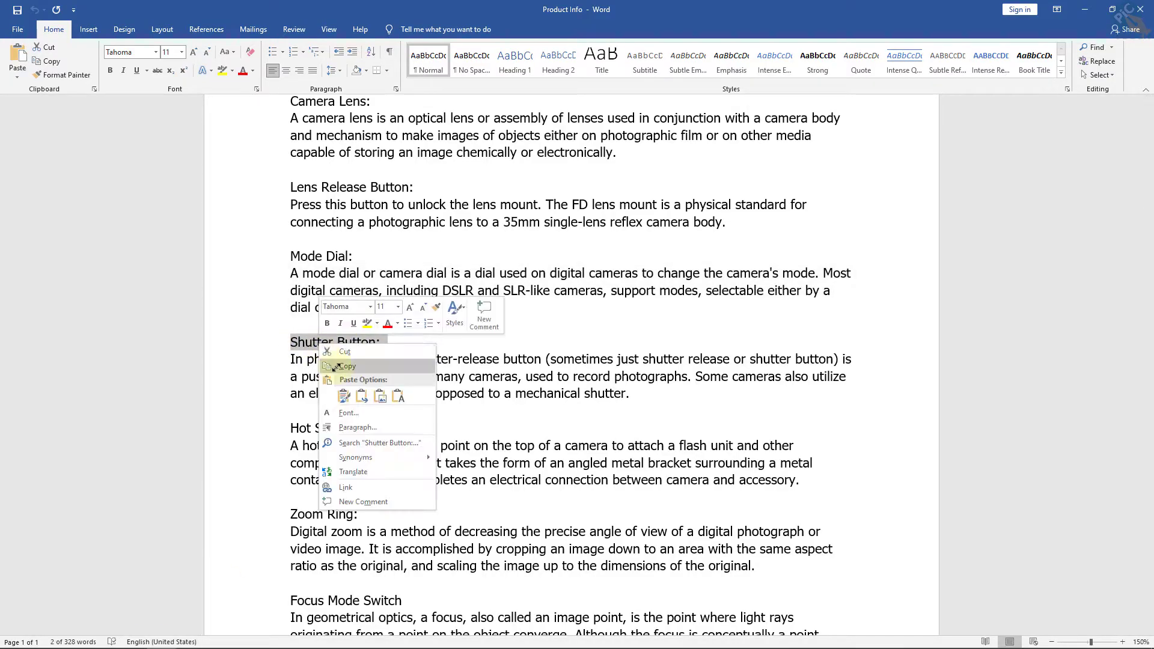
pyautogui.click(334, 365)
pyautogui.click(181, 635)
pyautogui.tripleClick(70, 540)
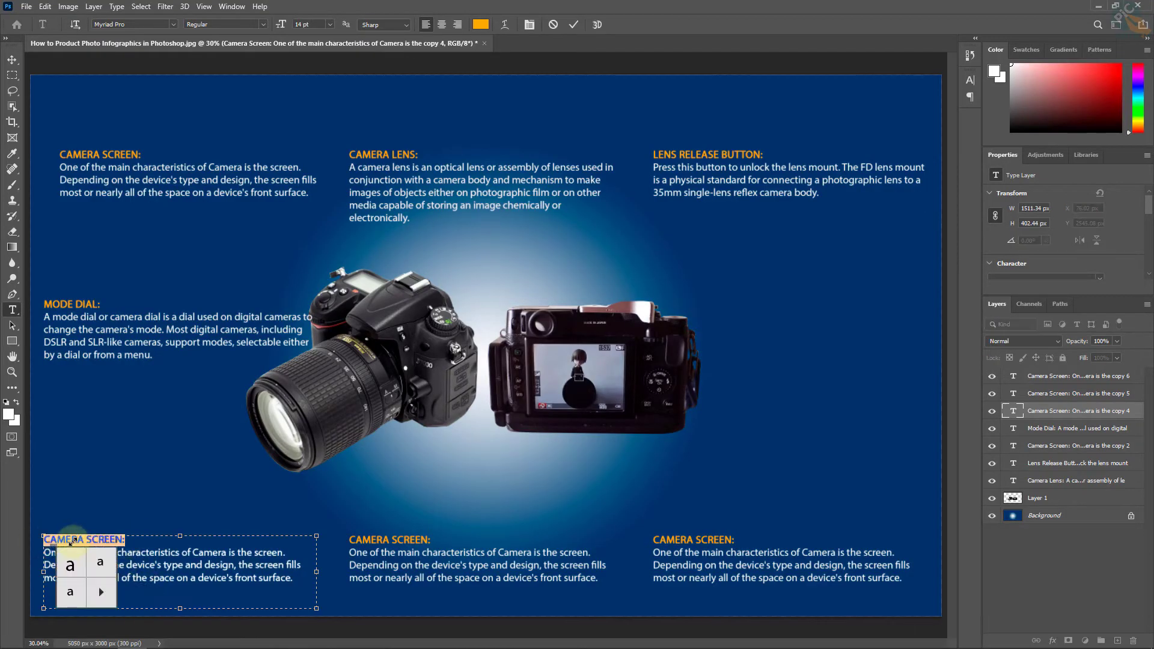
pyautogui.click(116, 539)
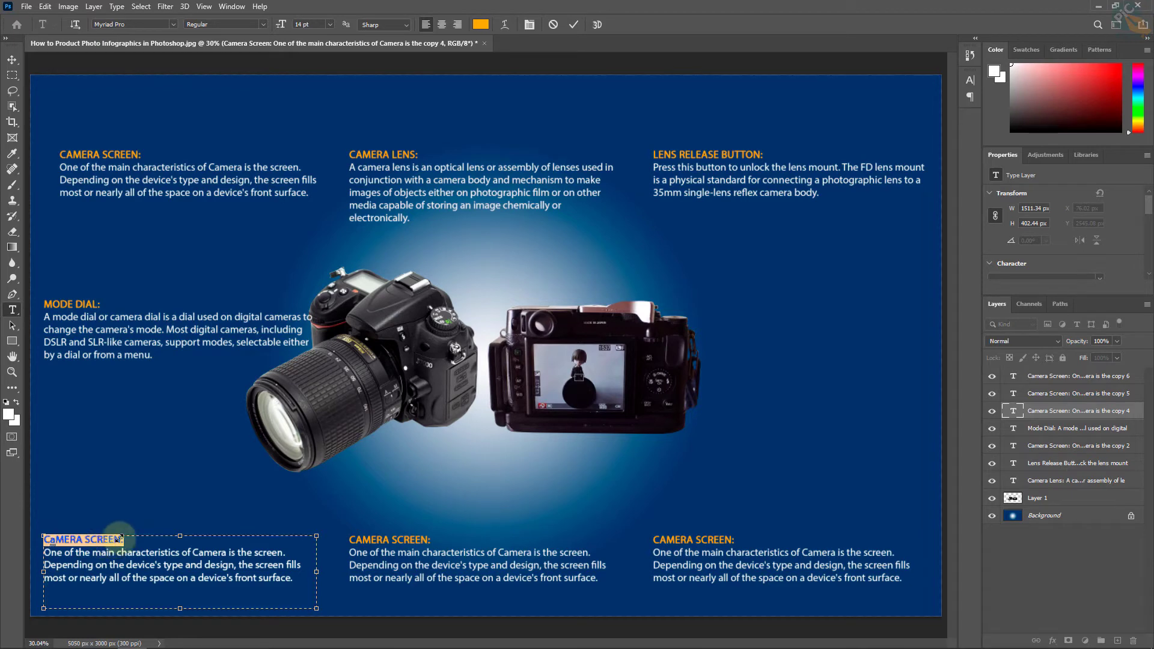
pyautogui.tripleClick(71, 540)
pyautogui.rightClick(100, 541)
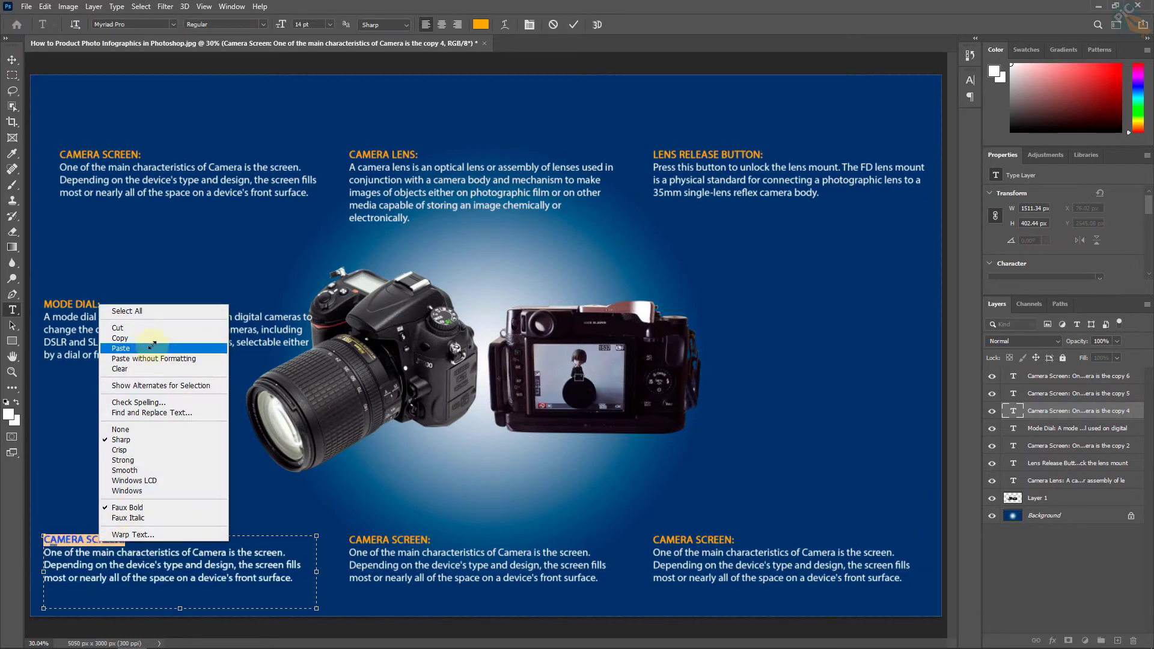
pyautogui.click(120, 347)
# Paste the Shutter Button description from Word over the bottom-left body text
pyautogui.click(161, 637)
pyautogui.moveTo(629, 394); pyautogui.dragTo(290, 359)
pyautogui.rightClick(361, 384)
pyautogui.click(381, 471)
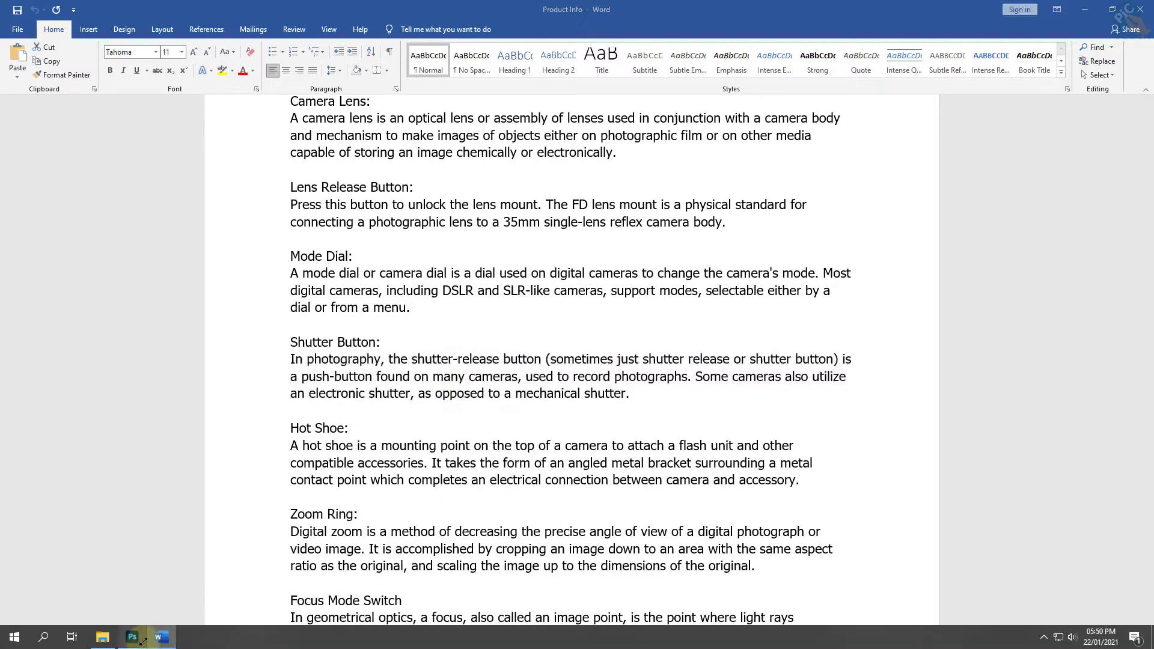
pyautogui.click(132, 636)
pyautogui.moveTo(309, 578); pyautogui.dragTo(44, 551)
pyautogui.rightClick(176, 575)
pyautogui.click(221, 533)
# Replace the bottom-middle CAMERA SCREEN: heading with the Hot Shoe: heading copied from Word
pyautogui.click(990, 393)
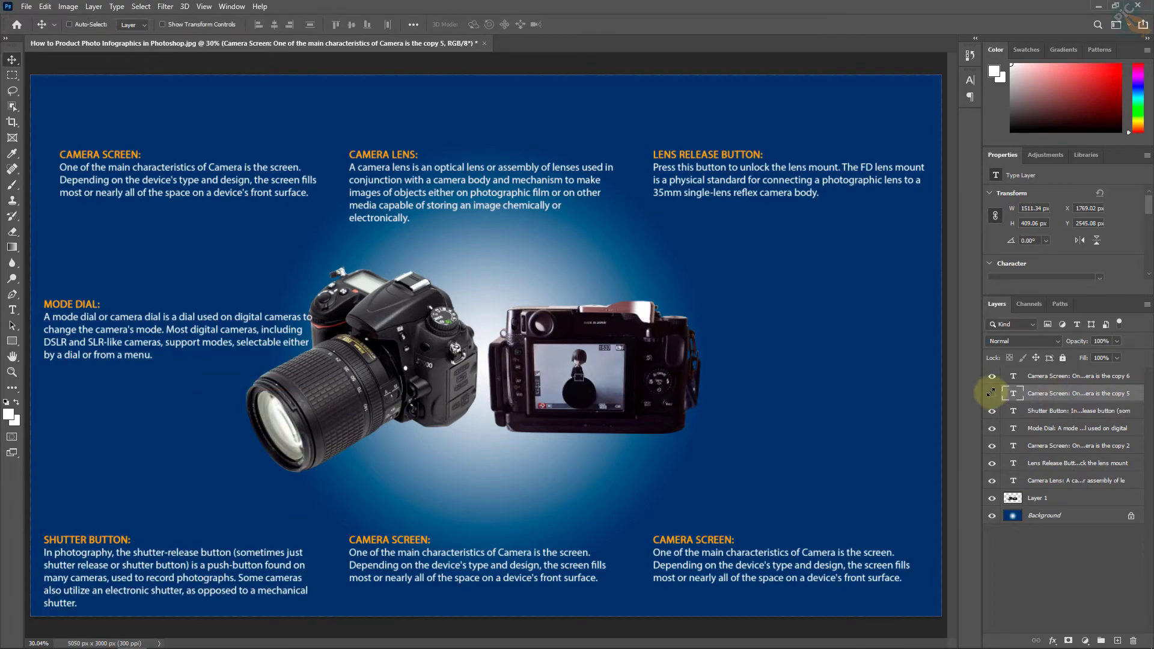
pyautogui.click(161, 637)
pyautogui.moveTo(290, 298); pyautogui.dragTo(340, 299)
pyautogui.rightClick(340, 299)
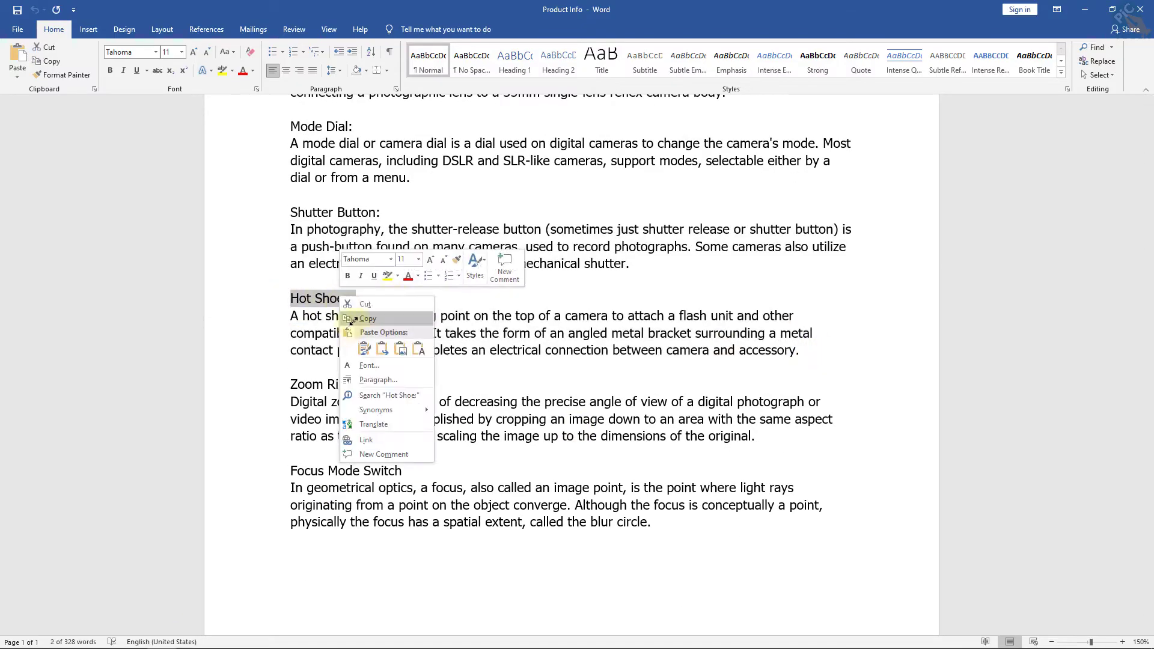
pyautogui.click(351, 319)
pyautogui.click(132, 637)
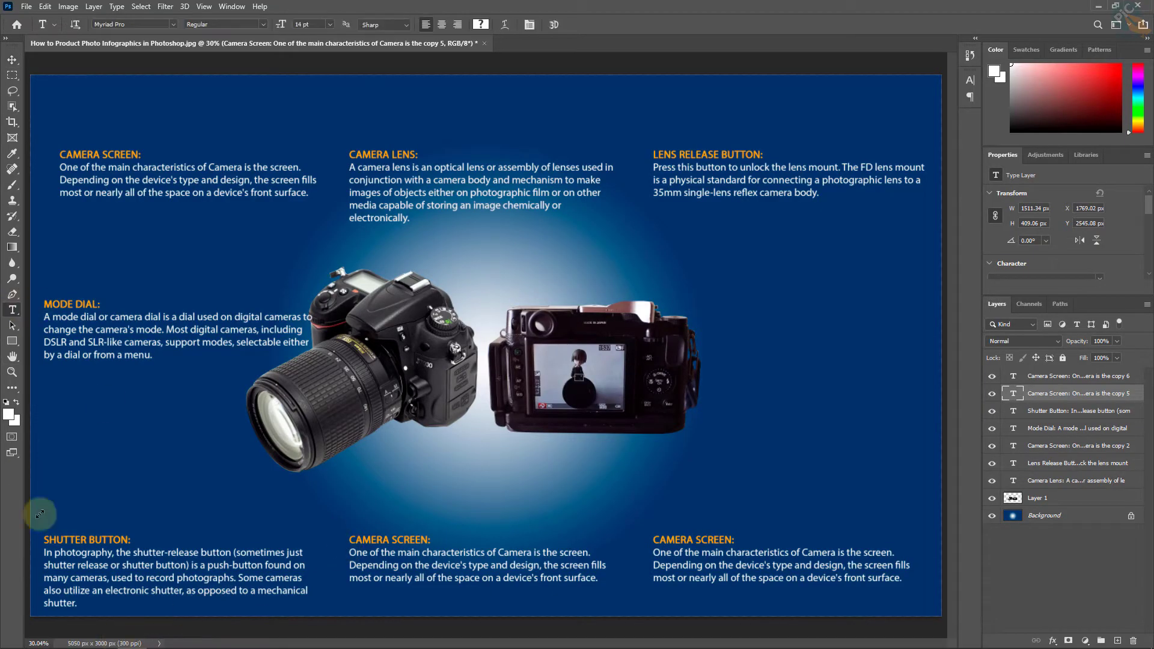
pyautogui.moveTo(349, 539); pyautogui.dragTo(428, 539)
pyautogui.rightClick(418, 540)
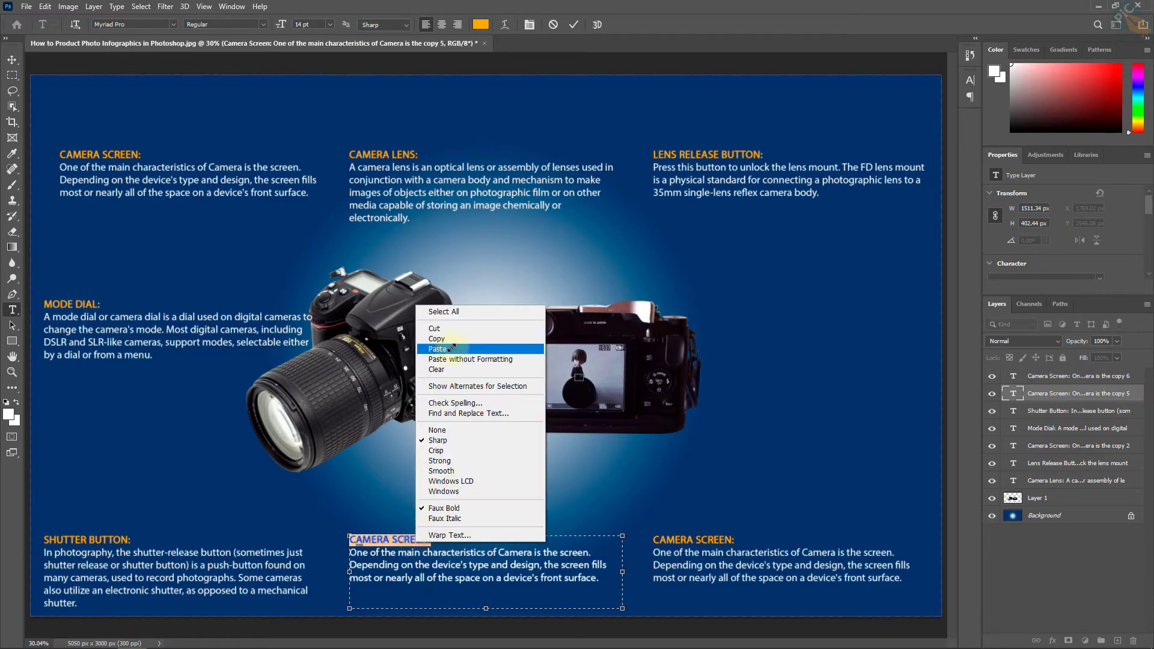
pyautogui.click(451, 349)
# Replace the bottom-middle body text with the Hot Shoe description from Word
pyautogui.click(161, 636)
pyautogui.moveTo(799, 350); pyautogui.dragTo(290, 315)
pyautogui.rightClick(363, 328)
pyautogui.click(385, 348)
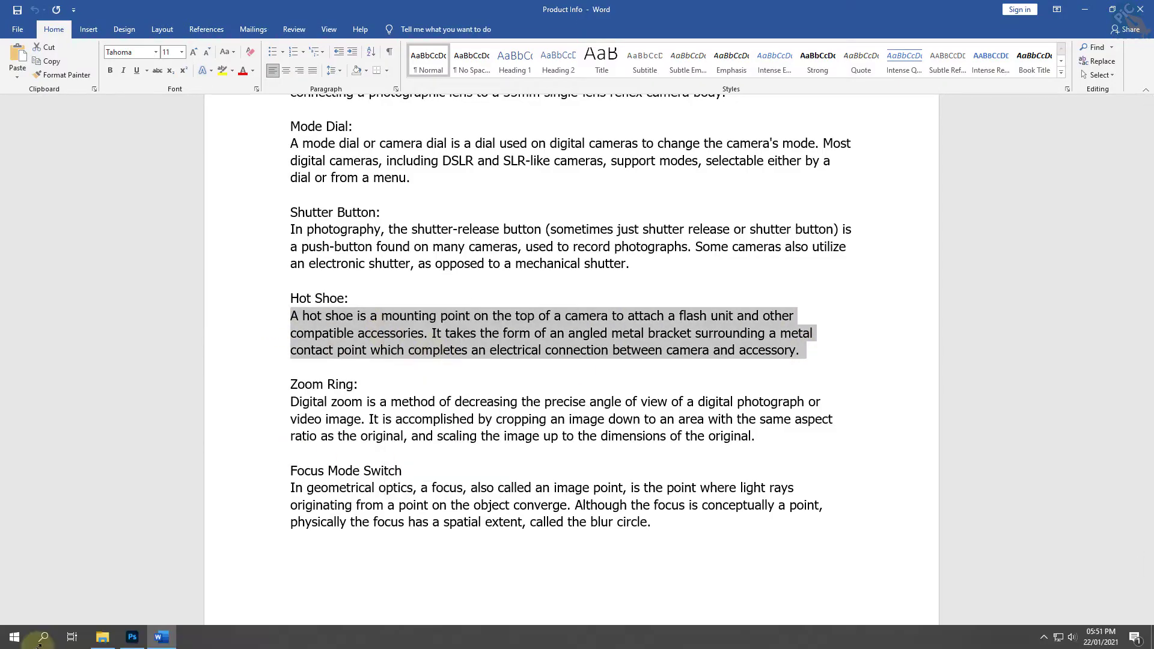
pyautogui.click(132, 636)
pyautogui.moveTo(604, 579); pyautogui.dragTo(290, 557)
pyautogui.rightClick(427, 568)
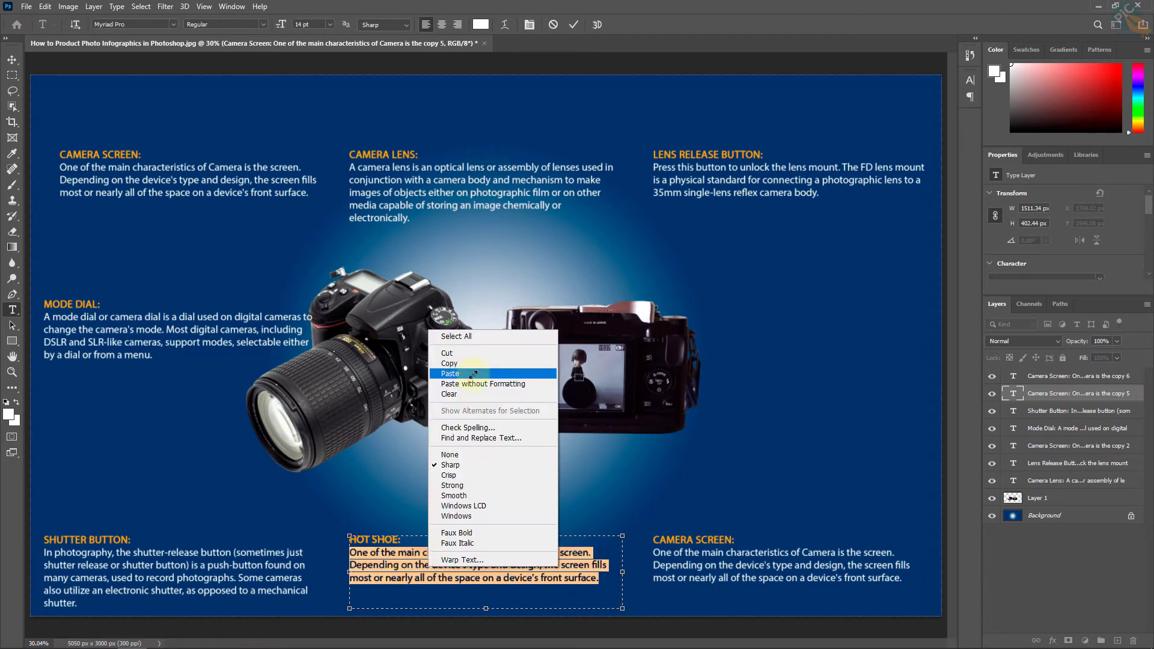
pyautogui.click(473, 374)
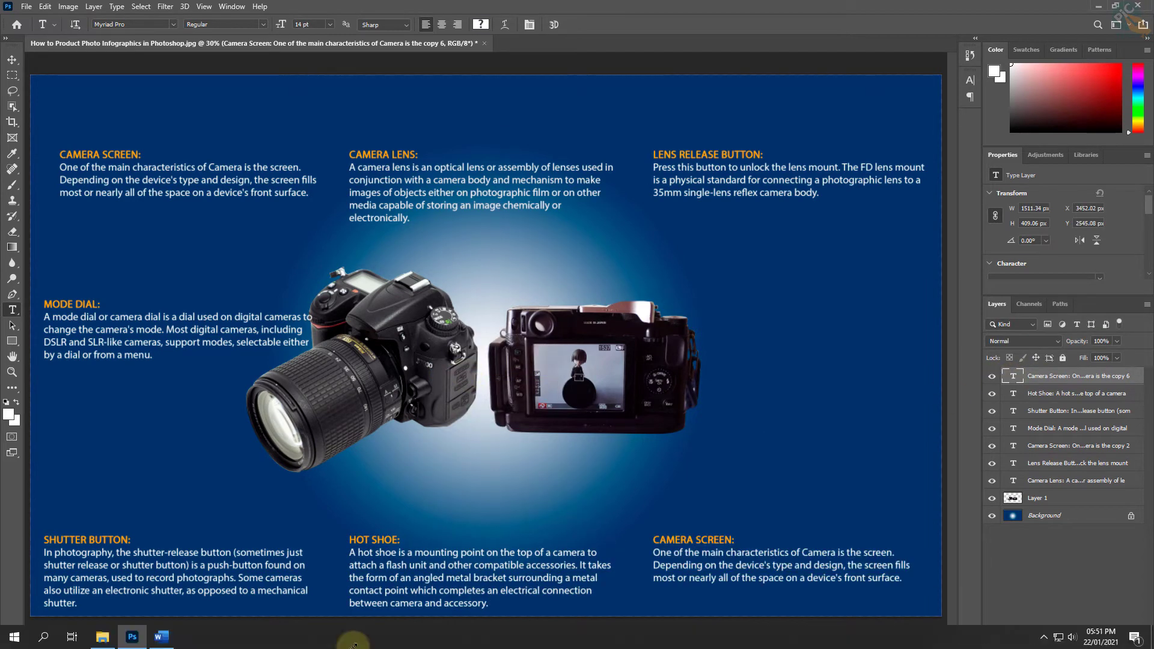
# Replace the bottom-right CAMERA SCREEN: heading with the Zoom Ring: heading from Word
pyautogui.click(166, 637)
pyautogui.scroll(-1, 421, 490)
pyautogui.moveTo(756, 392); pyautogui.dragTo(291, 340)
pyautogui.hotkey('ctrl', 'c')
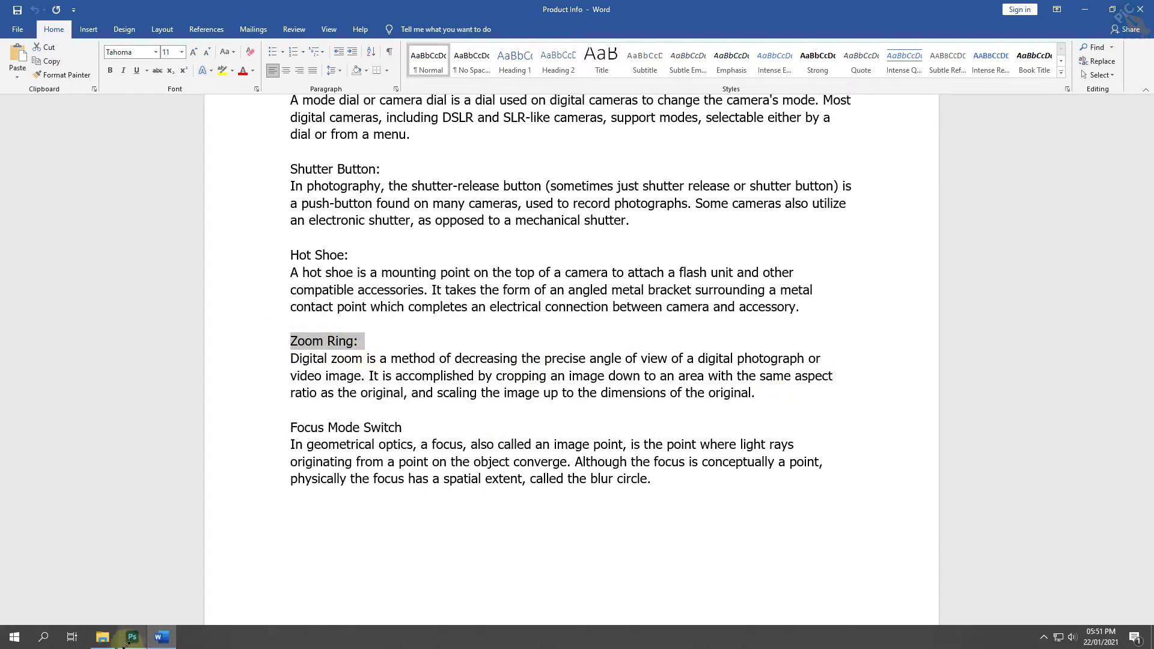
pyautogui.click(132, 637)
pyautogui.moveTo(653, 539); pyautogui.dragTo(734, 540)
pyautogui.hotkey('ctrl', 'v')
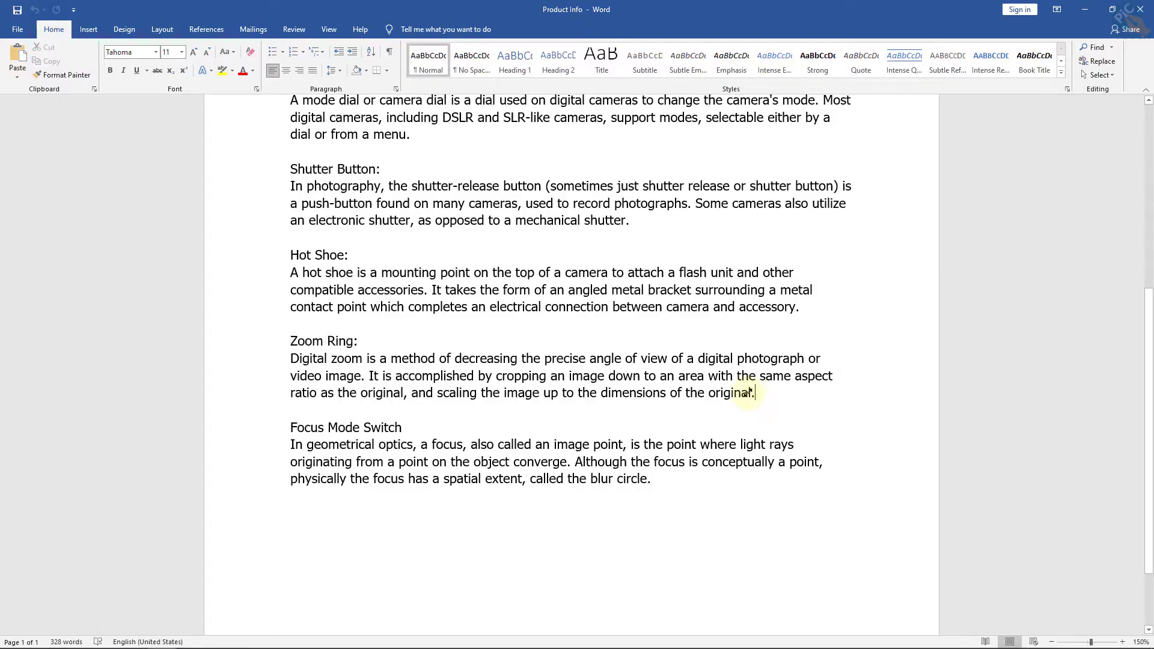
# Replace the bottom-right body text with the Zoom Ring digital zoom description and commit
pyautogui.tripleClick(387, 413)
pyautogui.moveTo(904, 581); pyautogui.dragTo(622, 554)
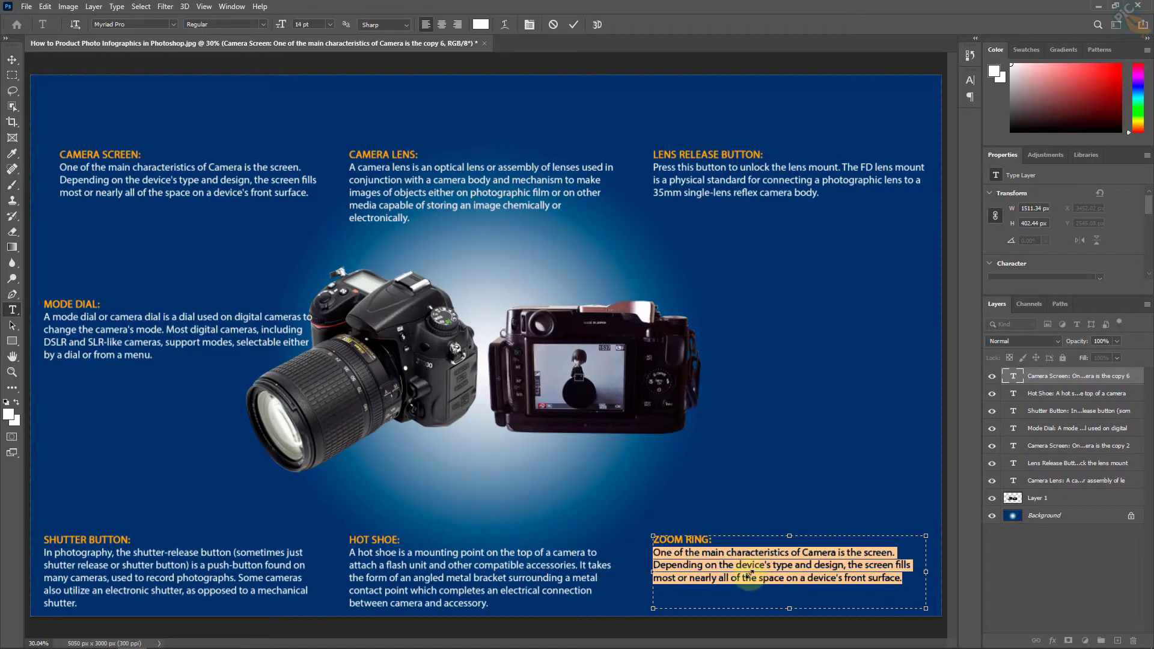
pyautogui.rightClick(743, 565)
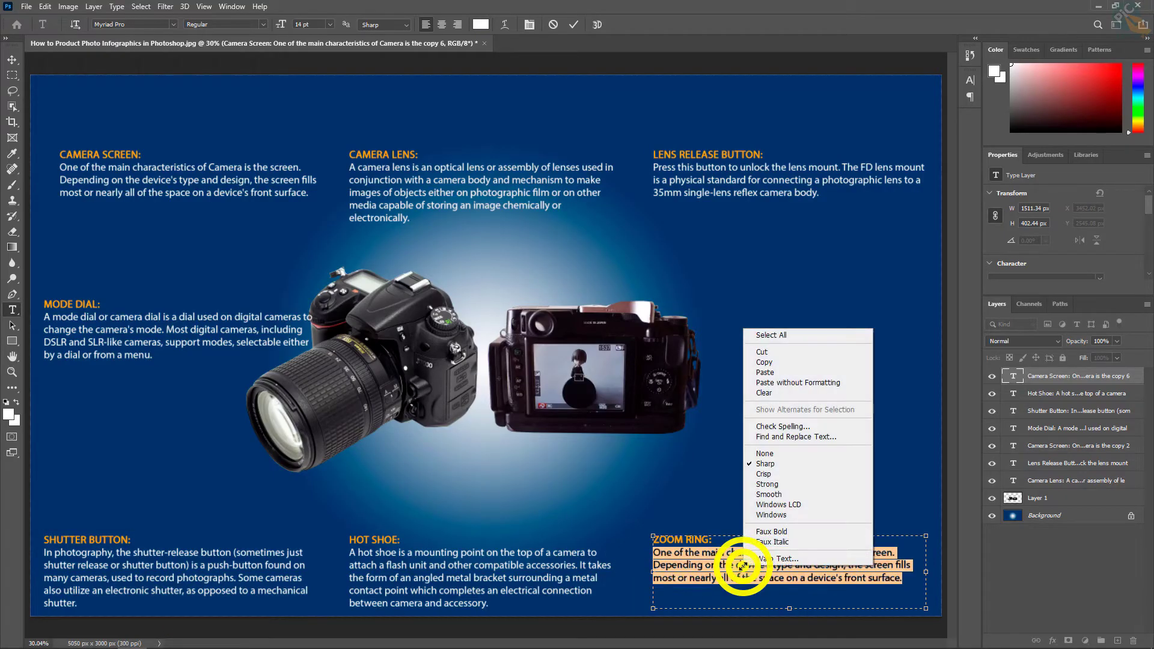
pyautogui.click(772, 372)
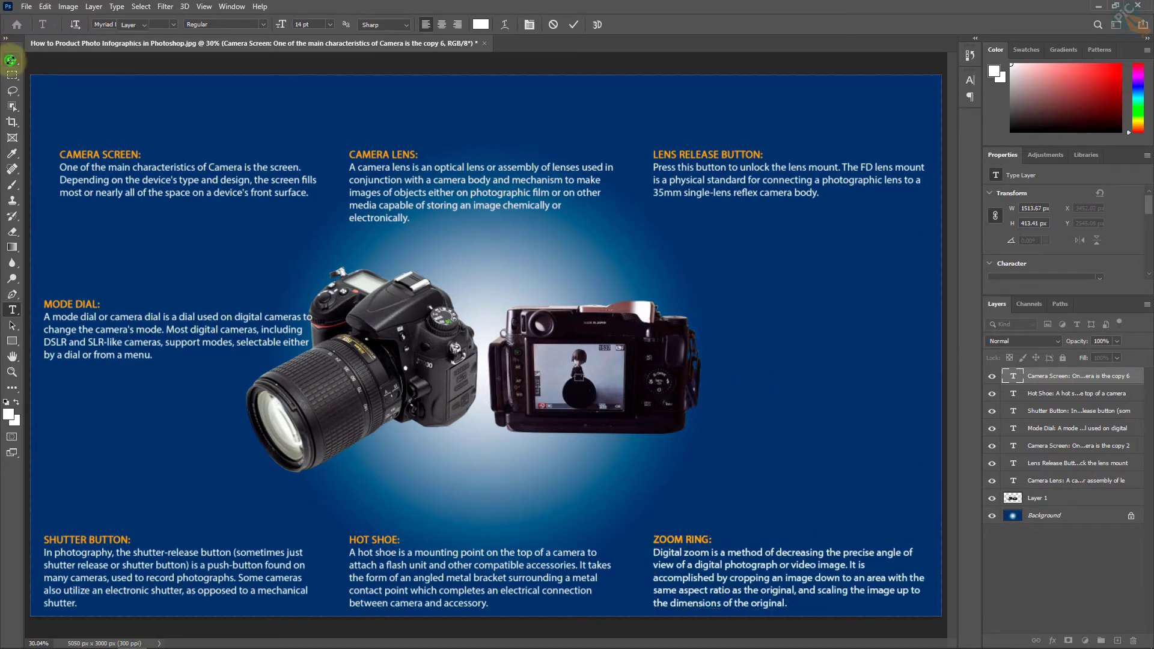
pyautogui.click(11, 59)
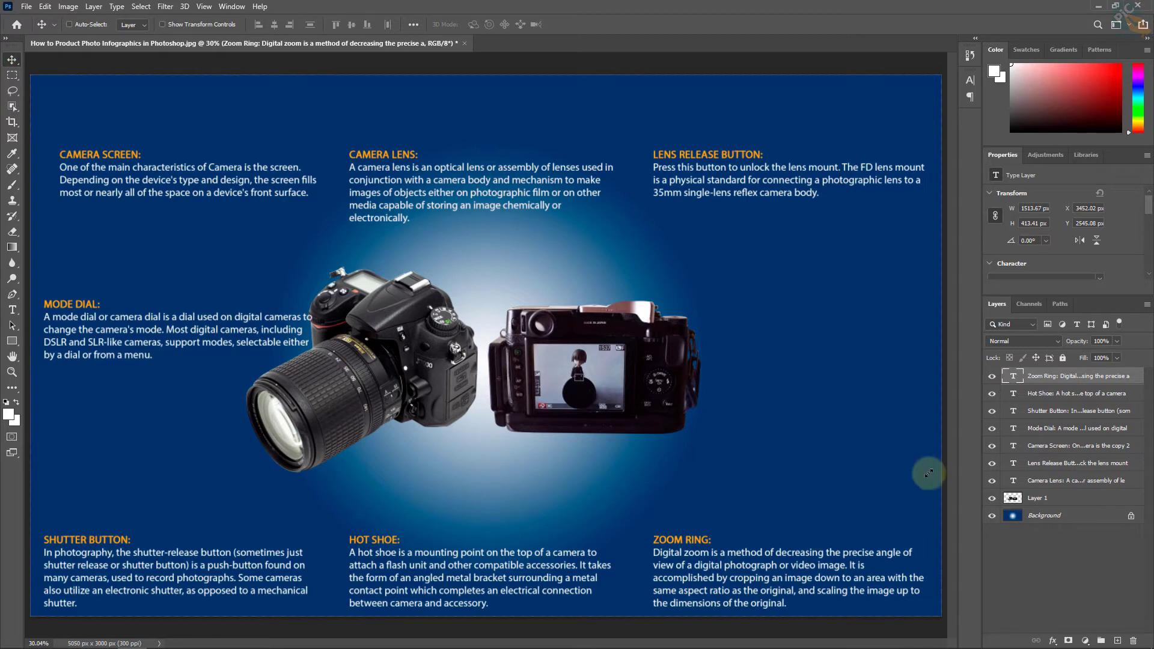
# Duplicate the Zoom Ring text layer and move the copy beside the rear camera
pyautogui.click(1071, 375)
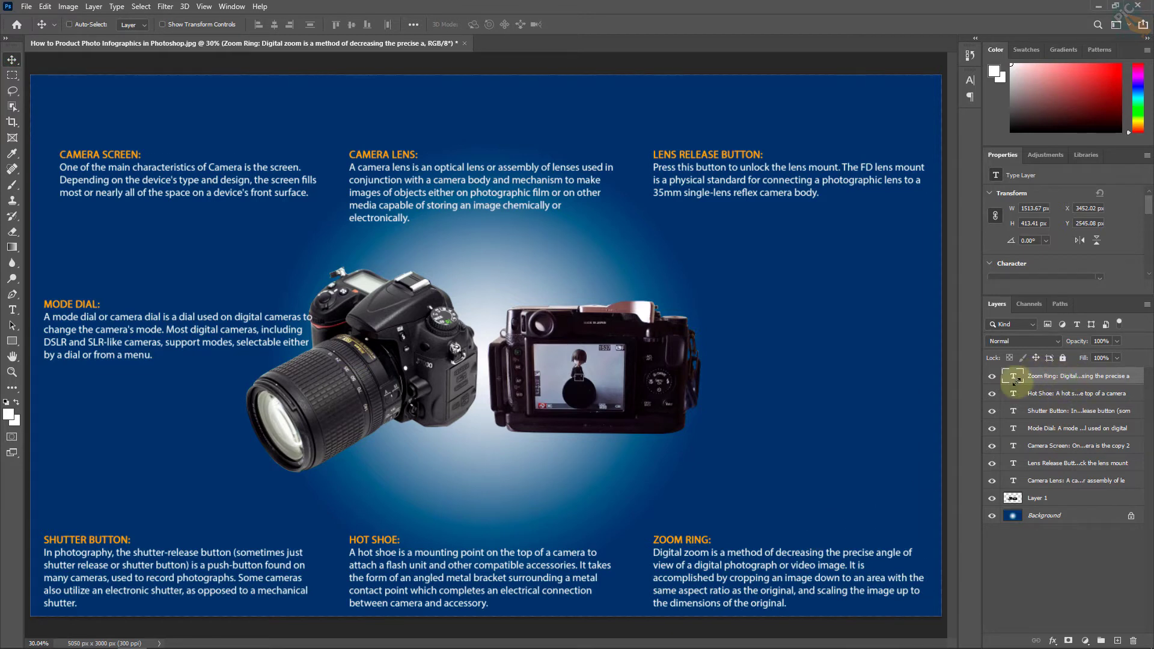
pyautogui.click(95, 5)
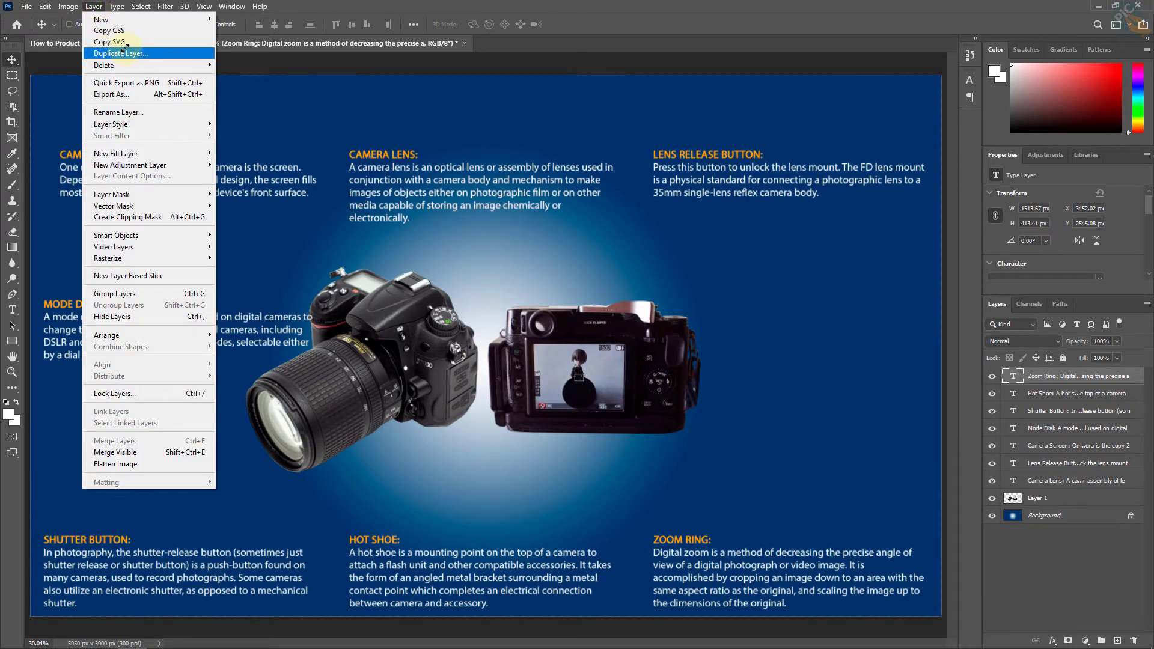
pyautogui.click(123, 53)
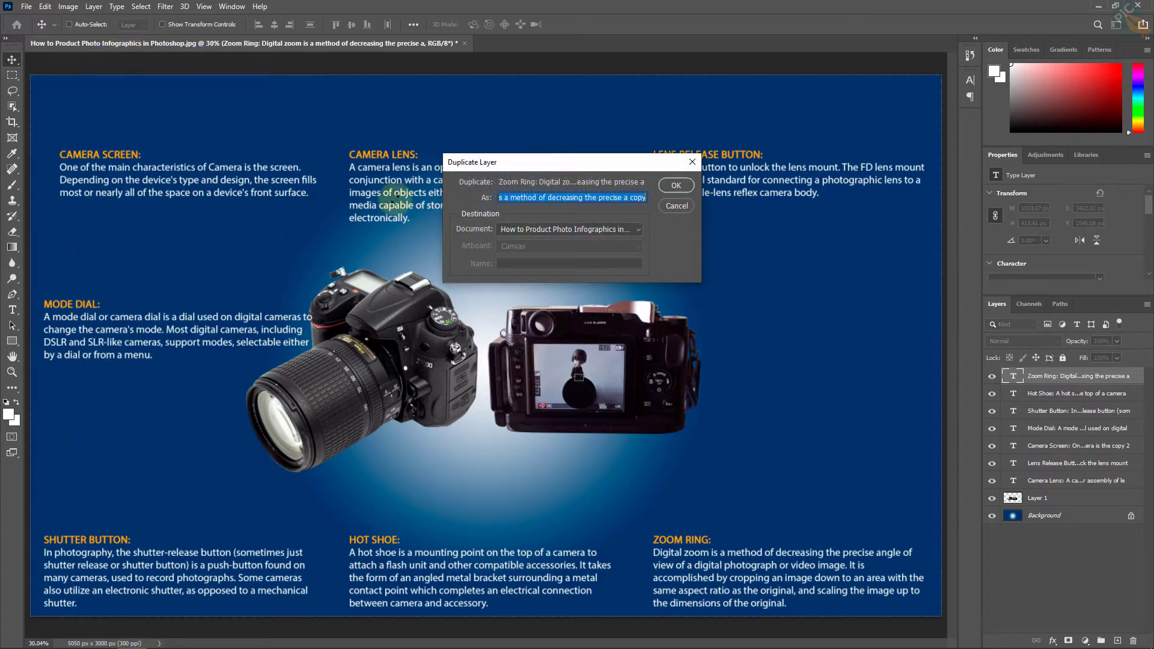
pyautogui.click(675, 186)
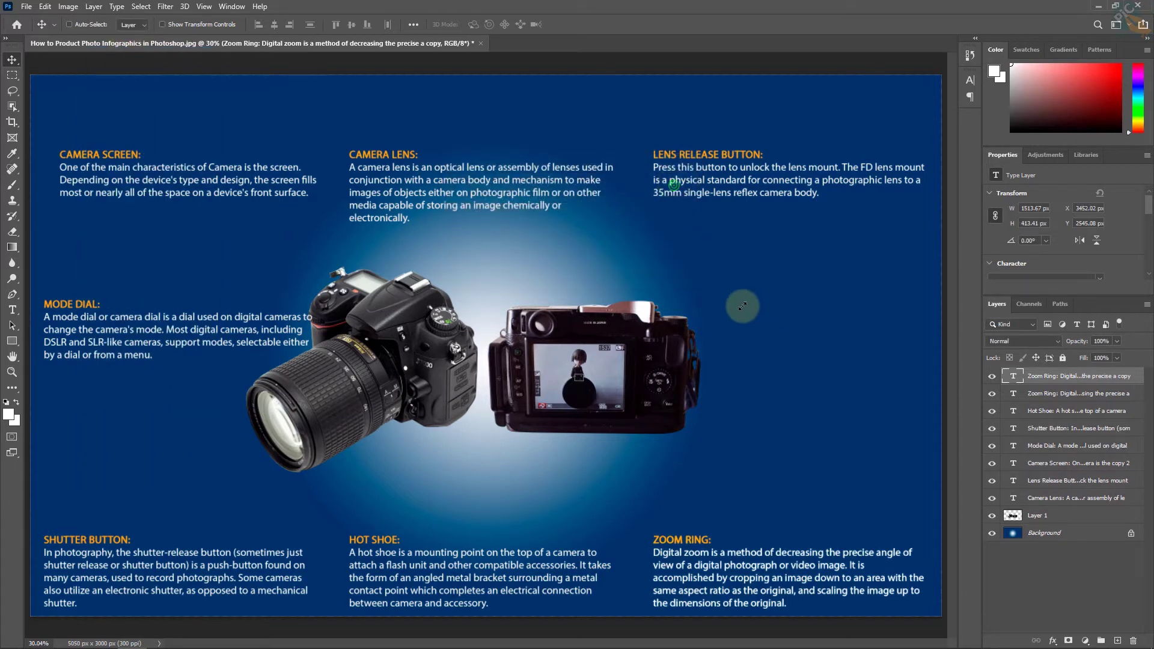
pyautogui.moveTo(758, 566)
pyautogui.mouseDown()
pyautogui.moveTo(734, 361)
pyautogui.moveTo(760, 362)
pyautogui.mouseUp()
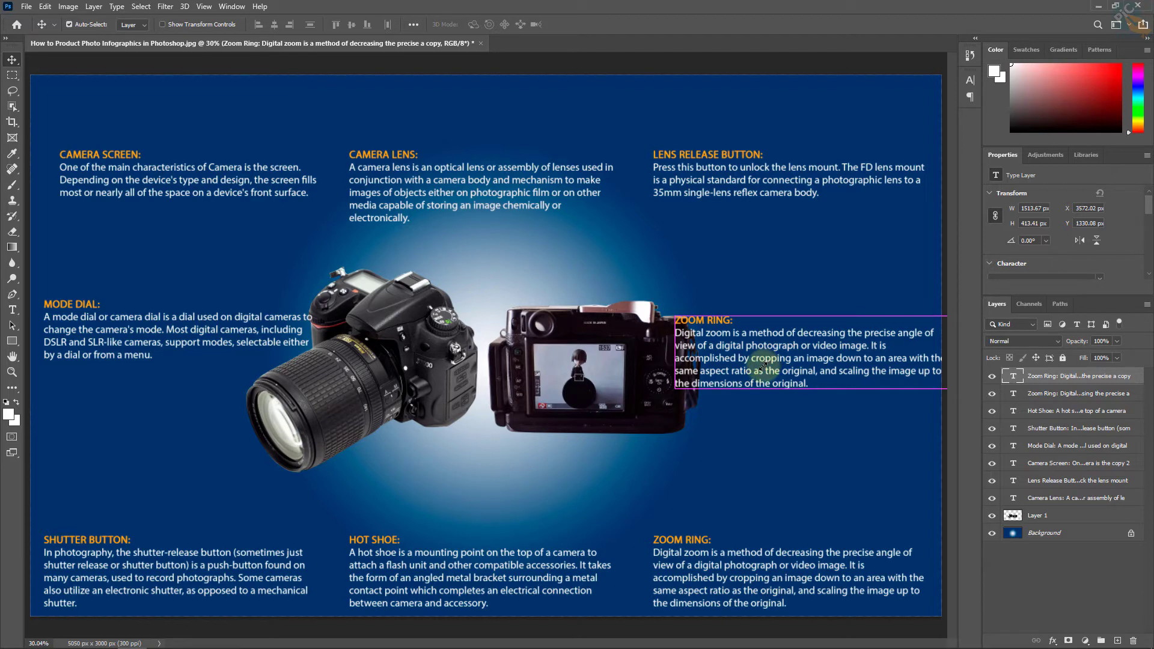
# Scale the copied text block down slightly with Free Transform
pyautogui.hotkey('ctrl', 't')
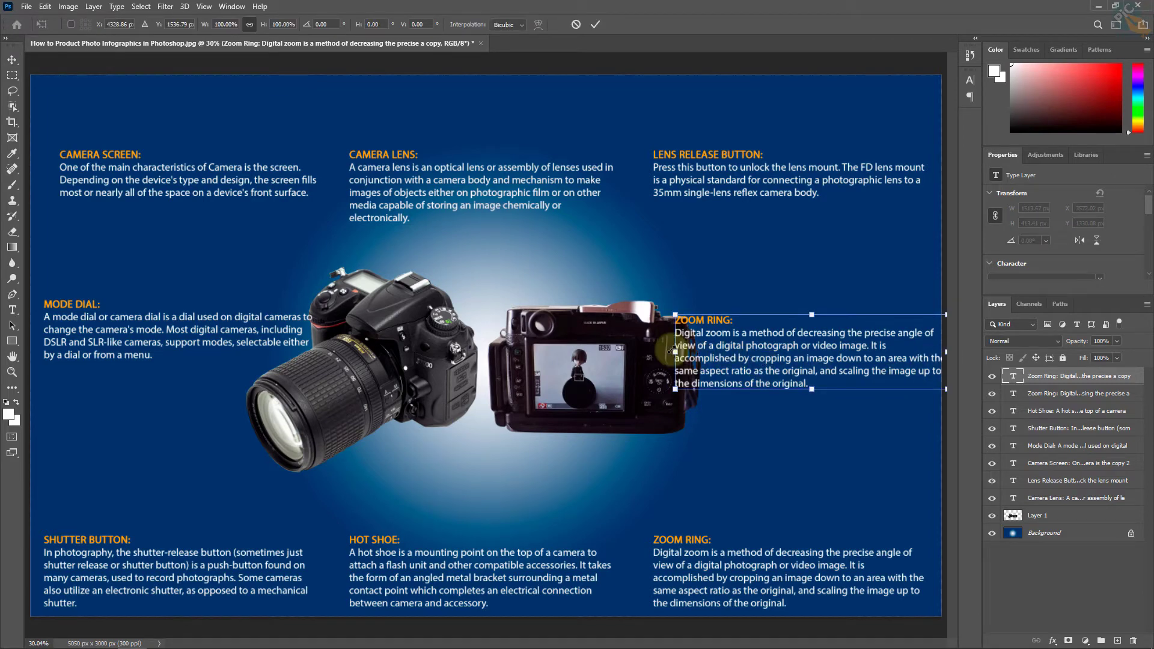
pyautogui.moveTo(670, 350); pyautogui.dragTo(711, 352)
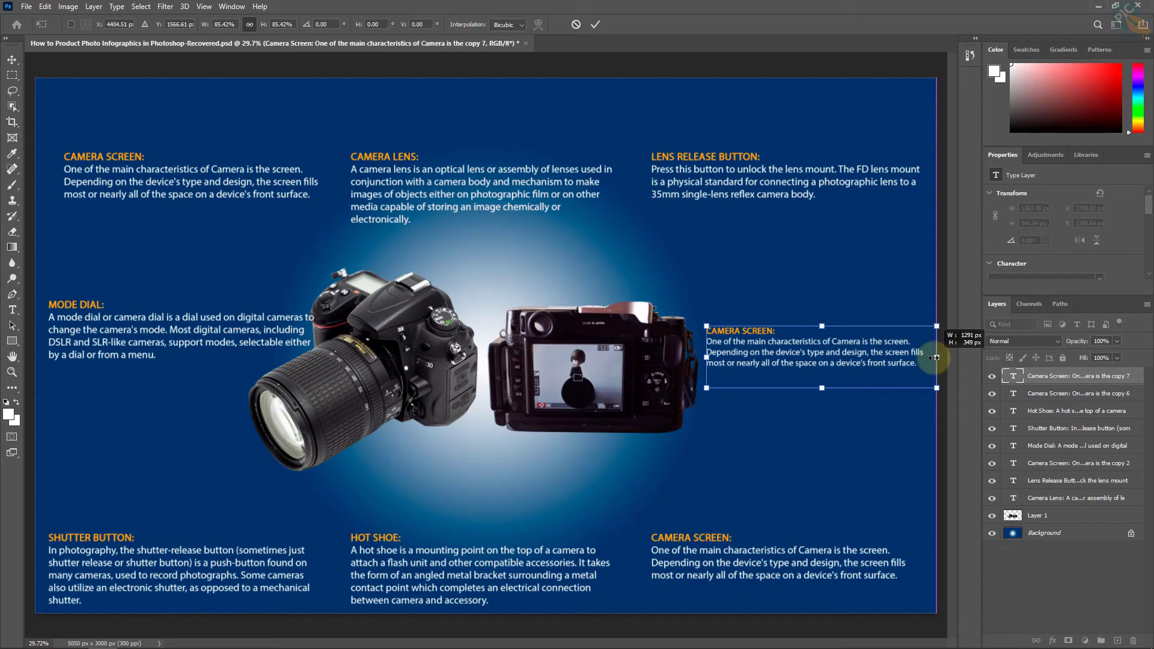
pyautogui.moveTo(930, 358); pyautogui.dragTo(935, 357)
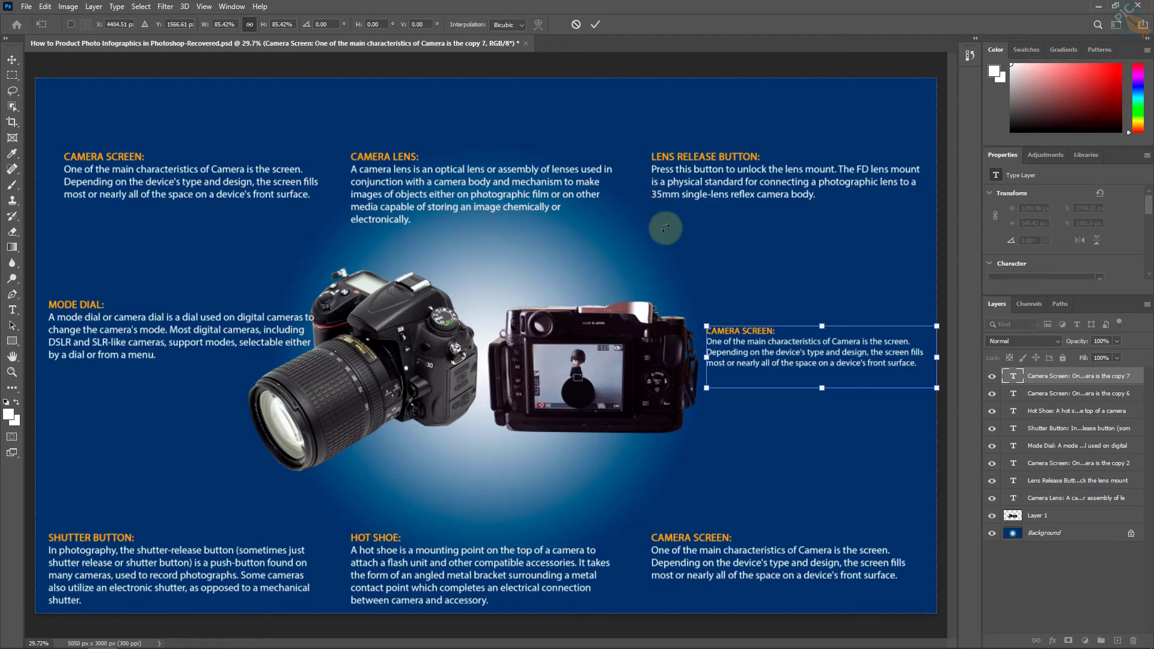
pyautogui.click(595, 25)
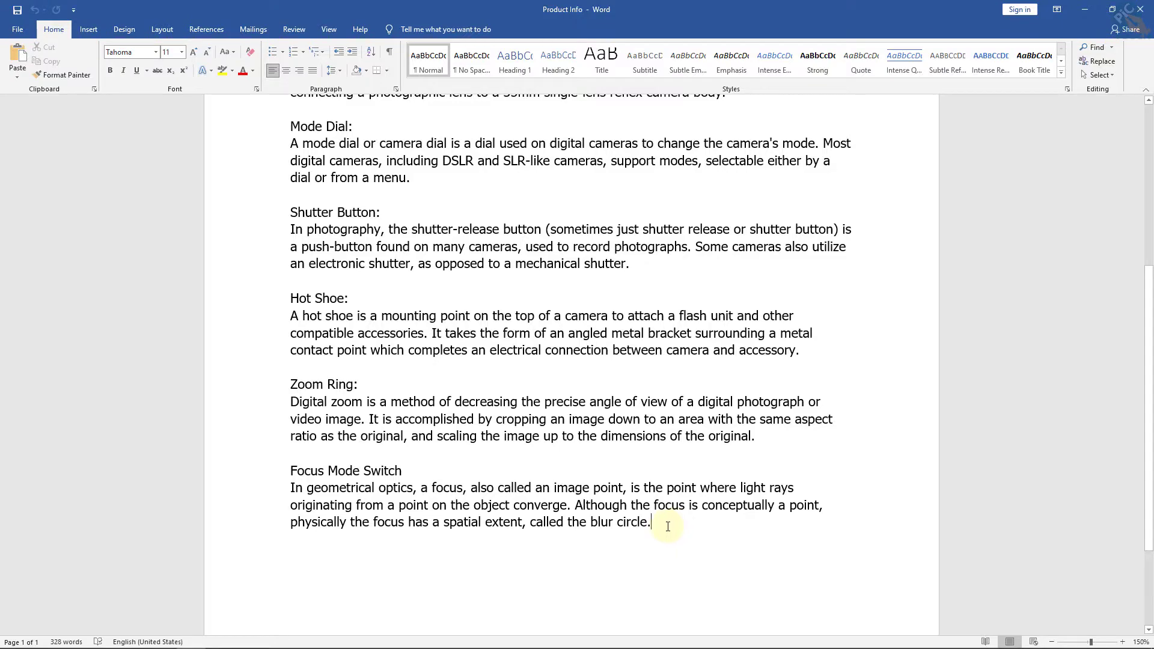
# Change the copied block's heading to FOCUS MODE SWITCH:
pyautogui.moveTo(652, 523); pyautogui.dragTo(290, 470)
pyautogui.moveTo(409, 473); pyautogui.dragTo(291, 471)
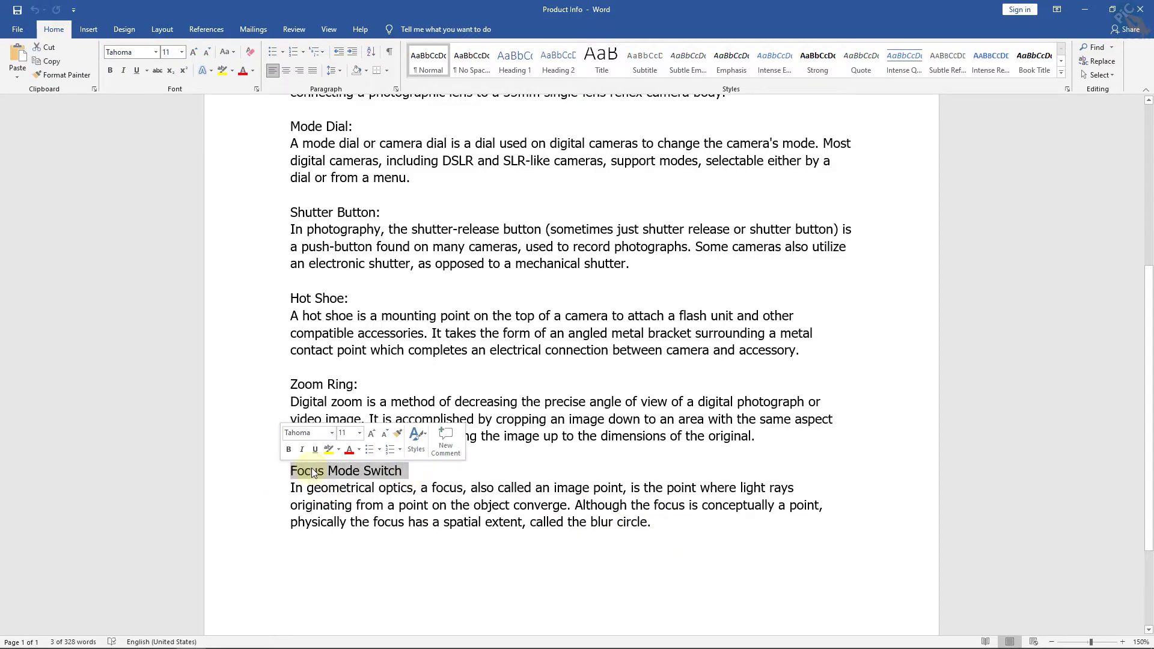
pyautogui.click(198, 642)
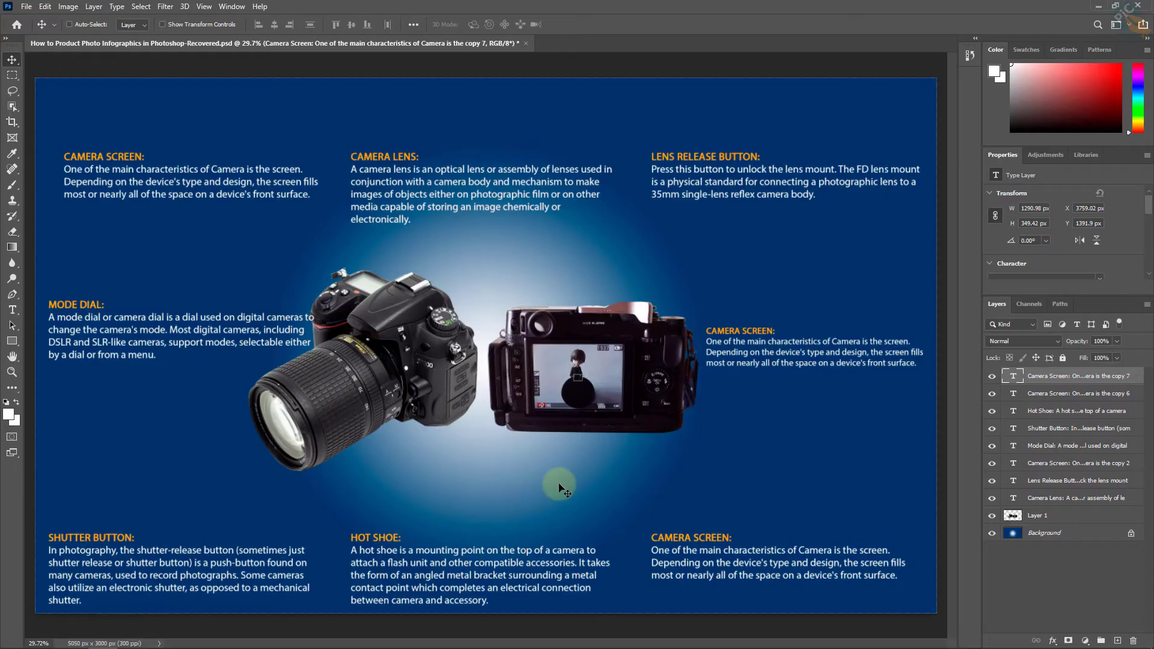
pyautogui.click(779, 330)
pyautogui.tripleClick(779, 330)
pyautogui.rightClick(767, 328)
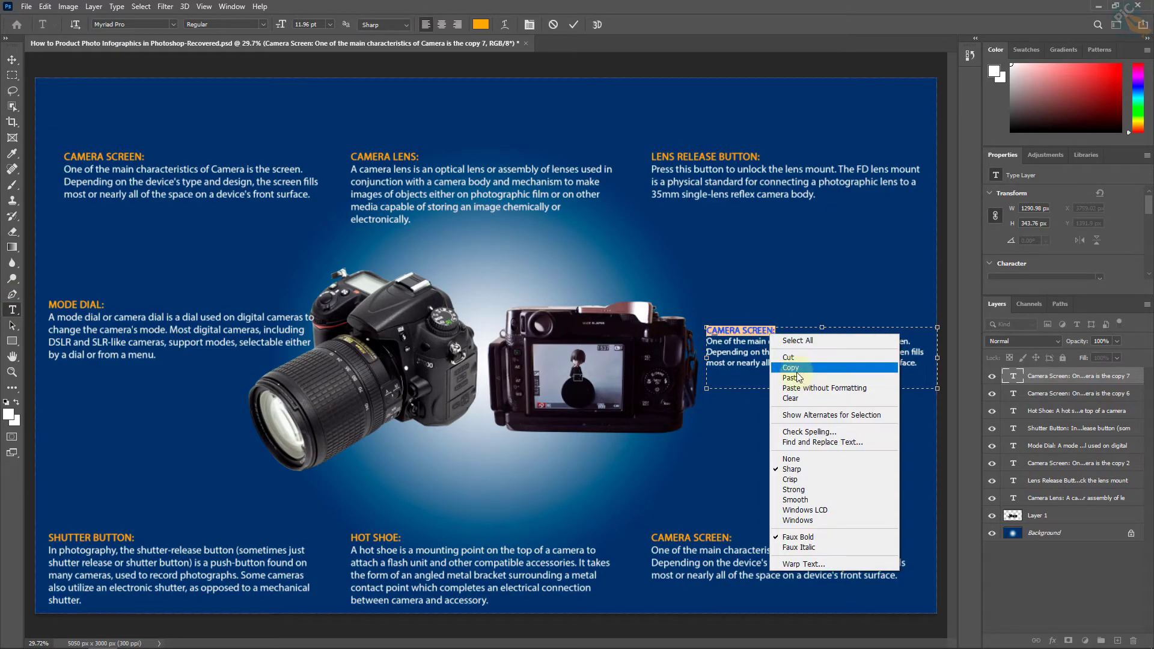
pyautogui.click(804, 373)
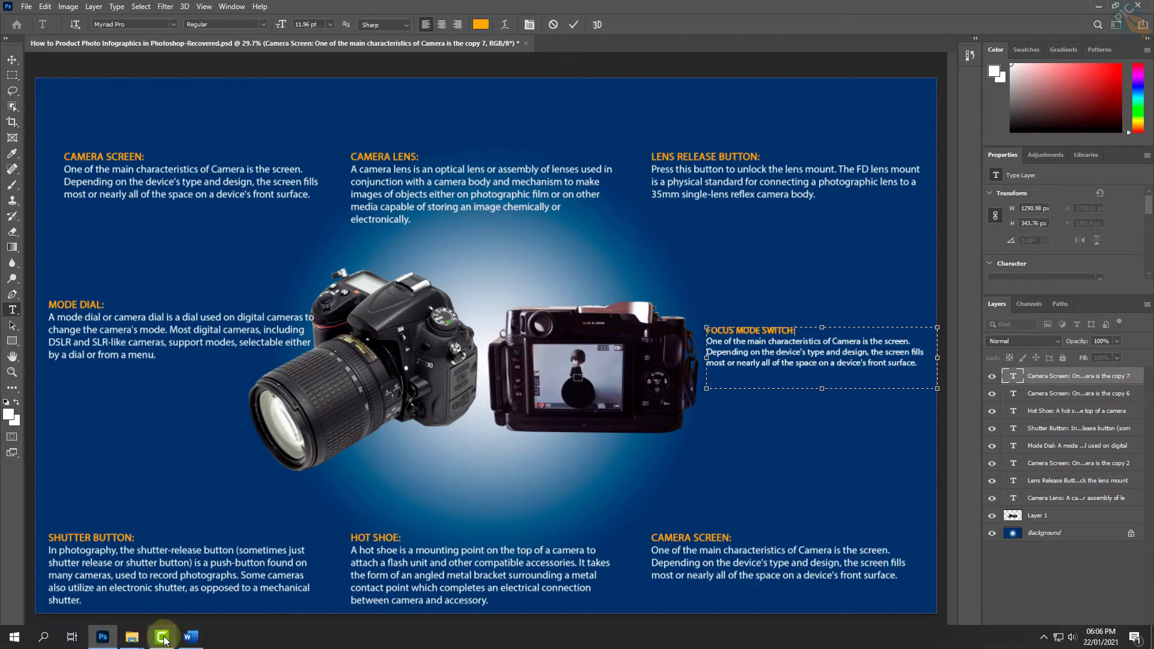
# Replace its body with the geometrical optics paragraph from Word and commit the edit
pyautogui.click(191, 637)
pyautogui.moveTo(660, 522); pyautogui.dragTo(290, 488)
pyautogui.click(103, 637)
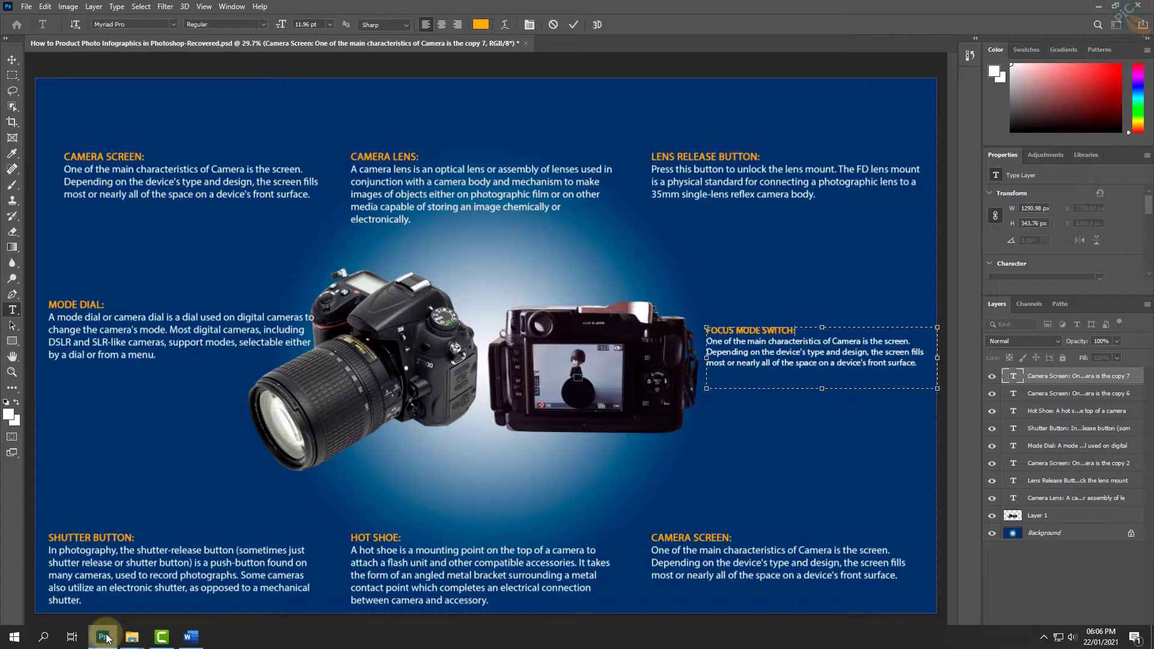
pyautogui.moveTo(918, 363); pyautogui.dragTo(739, 348)
pyautogui.rightClick(739, 348)
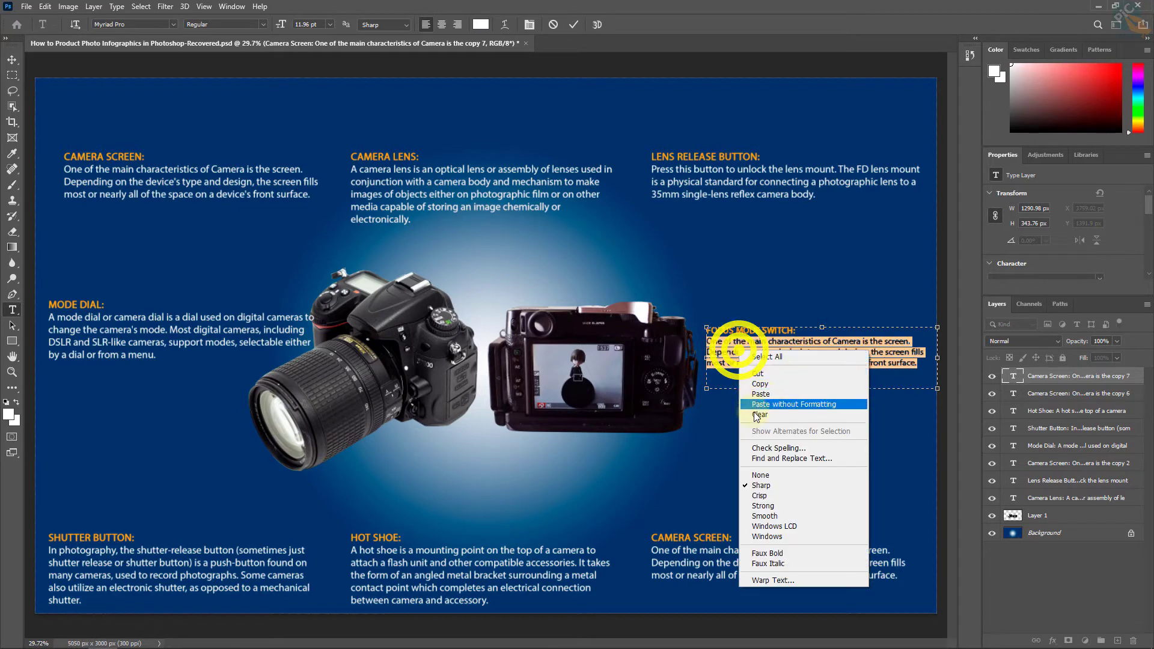
pyautogui.click(761, 395)
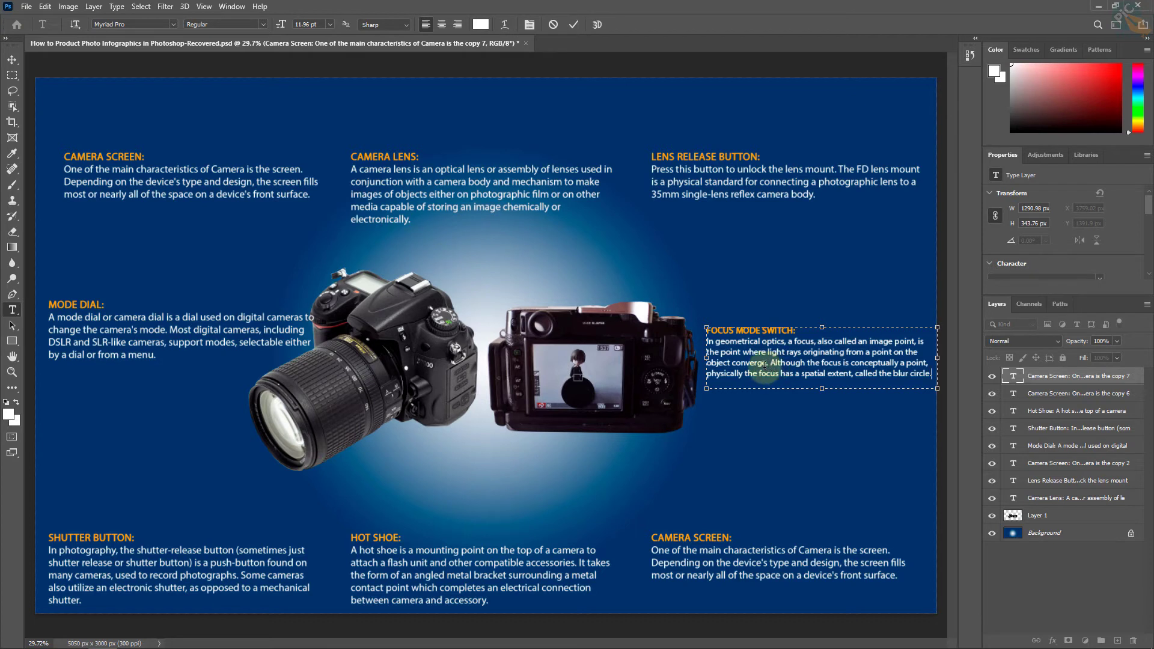
pyautogui.click(573, 26)
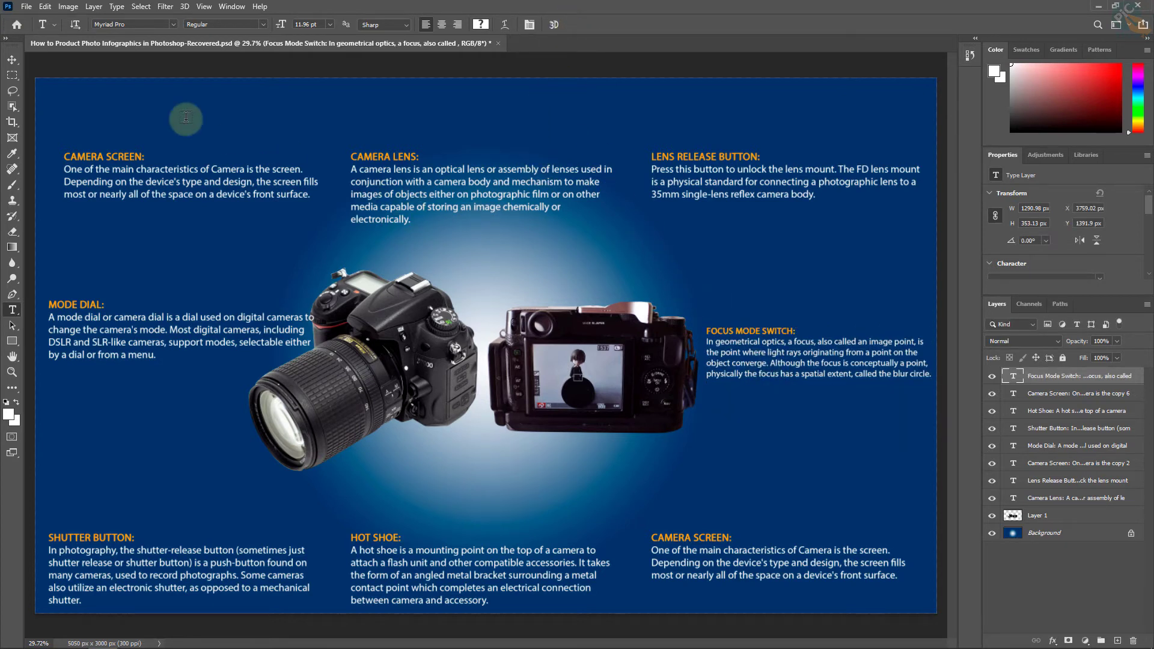
pyautogui.click(12, 58)
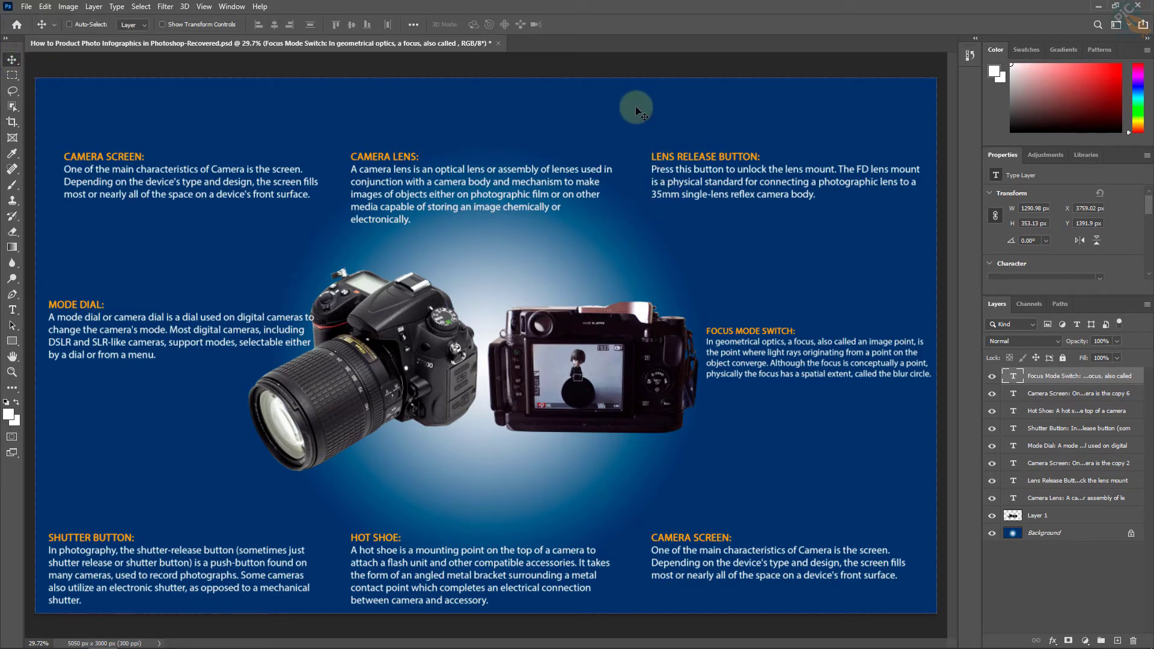
# Draw a rectangle around the top-left CAMERA SCREEN text on Layer 1
pyautogui.click(425, 342)
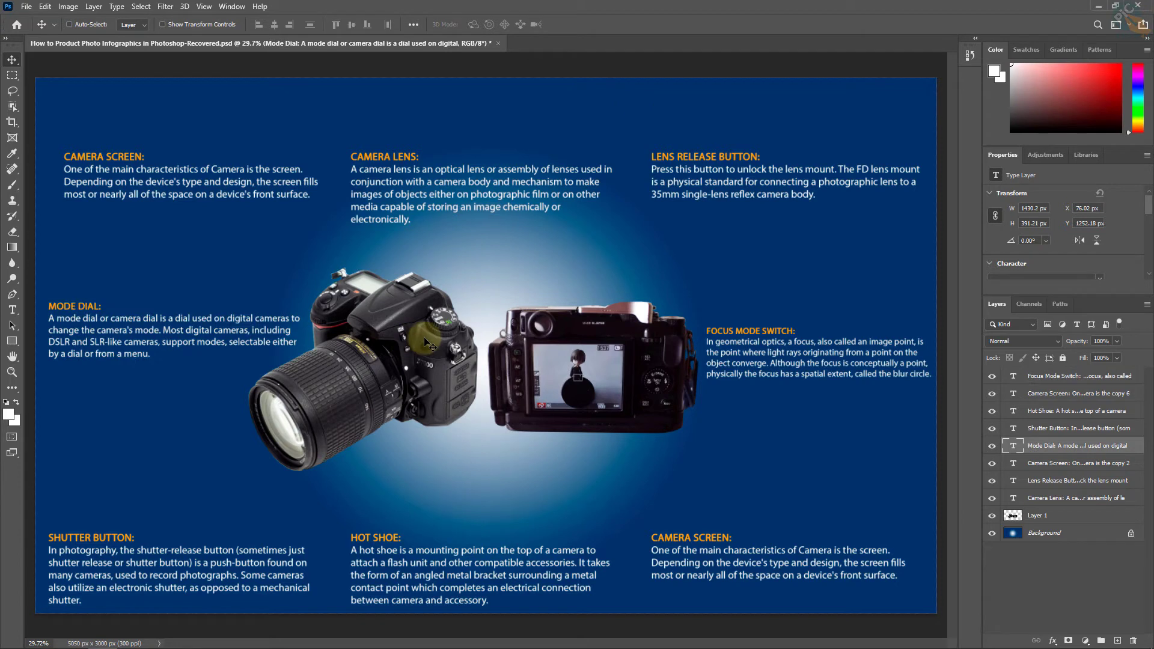
pyautogui.click(1058, 518)
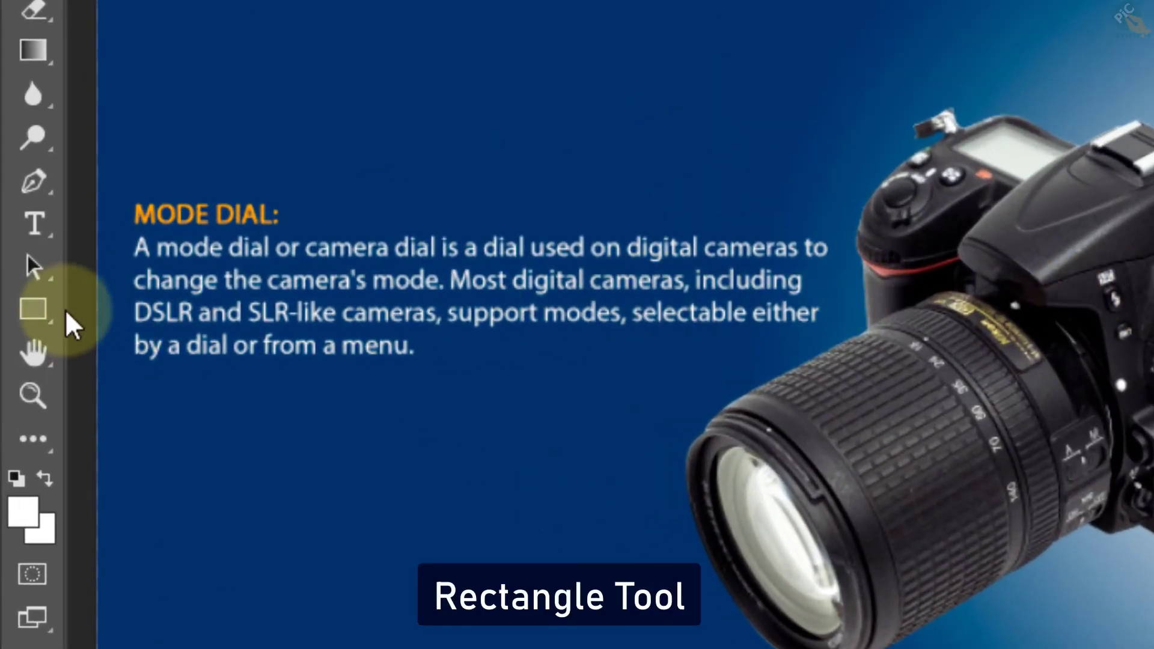
pyautogui.rightClick(38, 307)
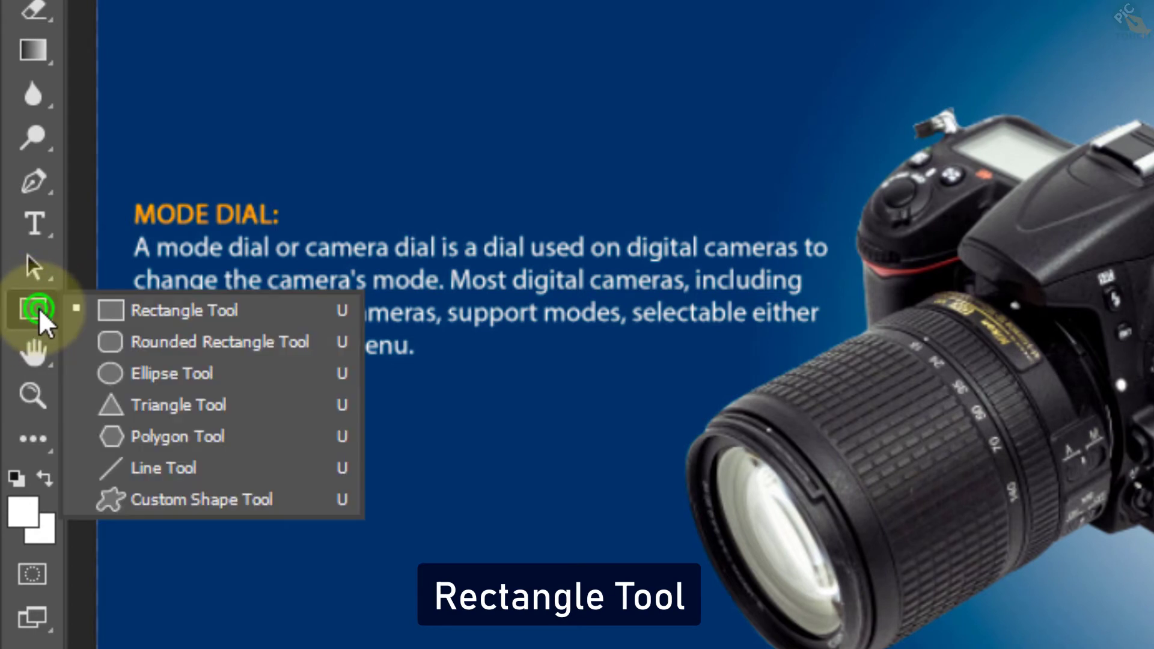
pyautogui.click(210, 319)
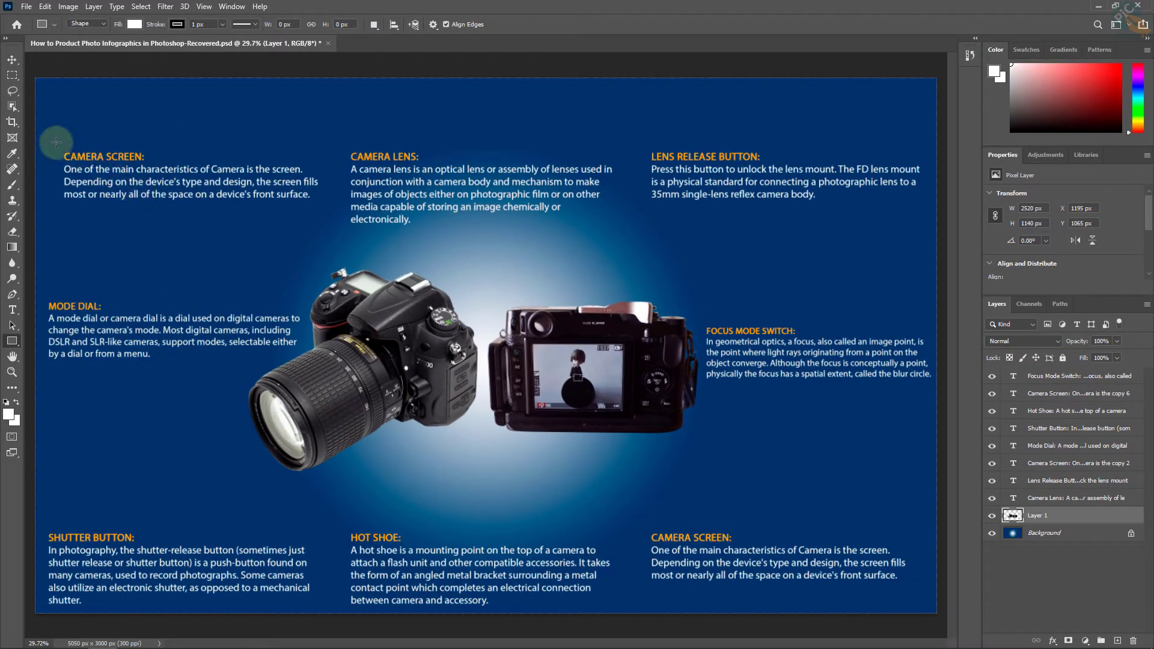
pyautogui.moveTo(55, 143); pyautogui.dragTo(325, 220)
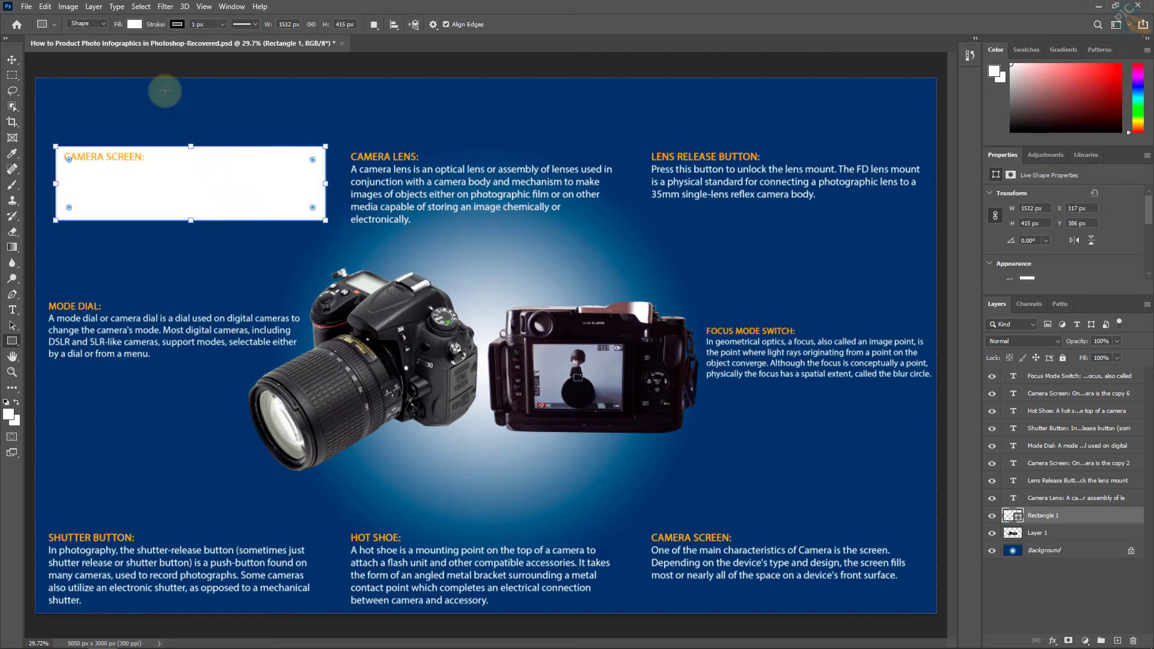
# Give the rectangle no fill and a white stroke
pyautogui.click(134, 26)
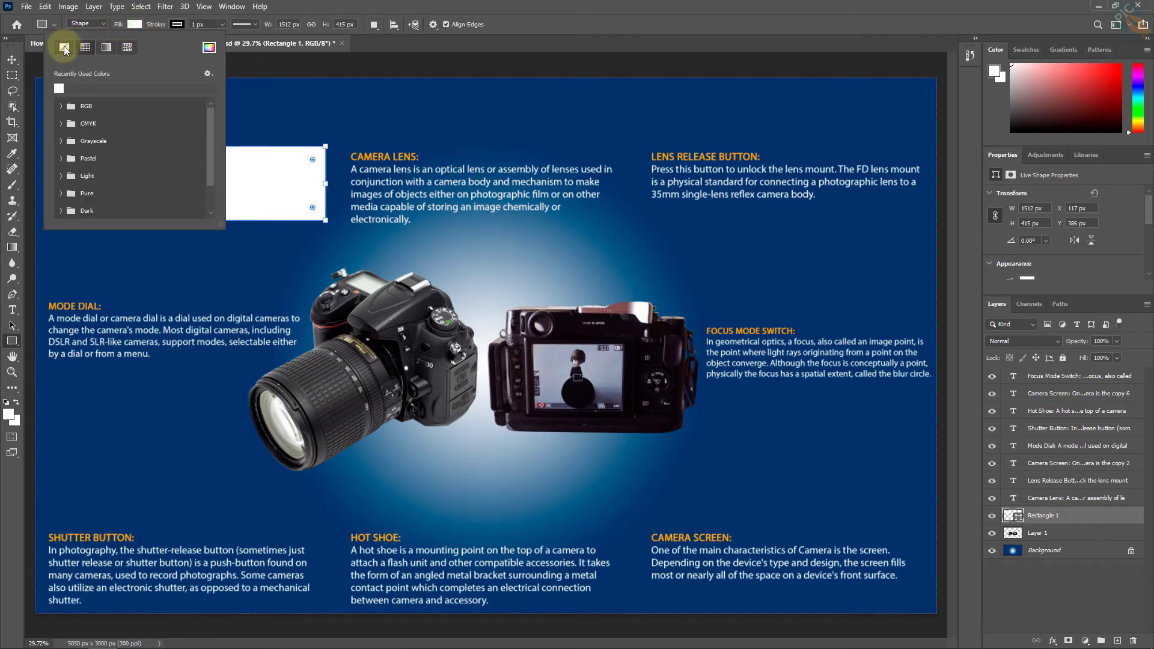
pyautogui.click(64, 47)
pyautogui.click(172, 30)
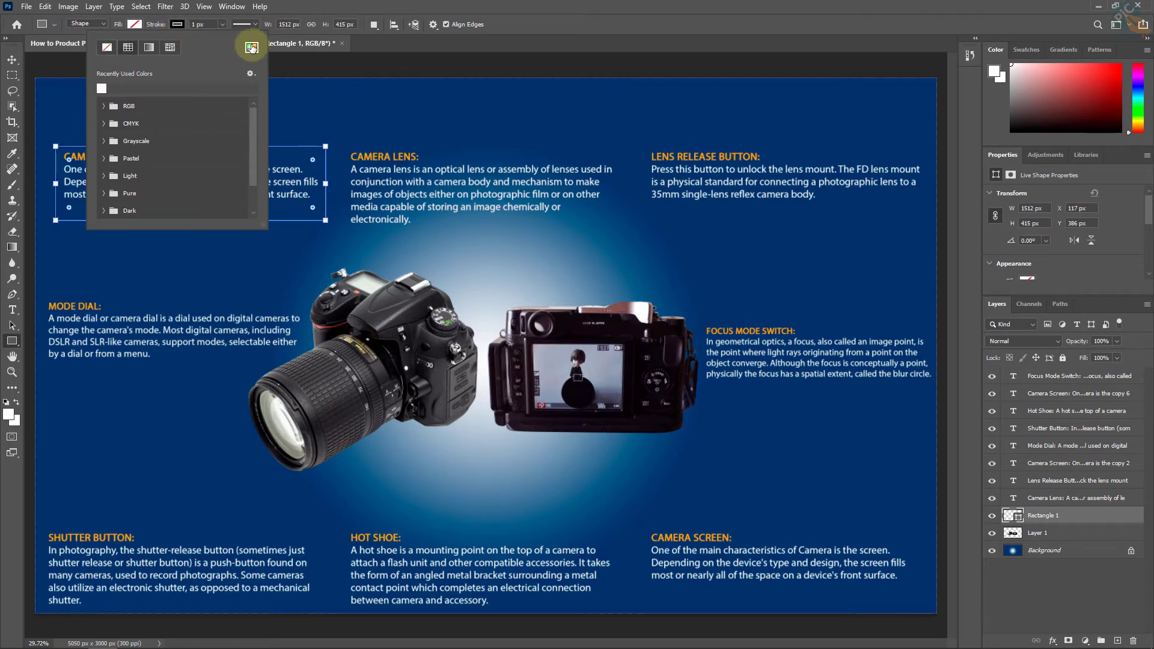
pyautogui.click(251, 48)
pyautogui.moveTo(484, 208); pyautogui.dragTo(403, 113)
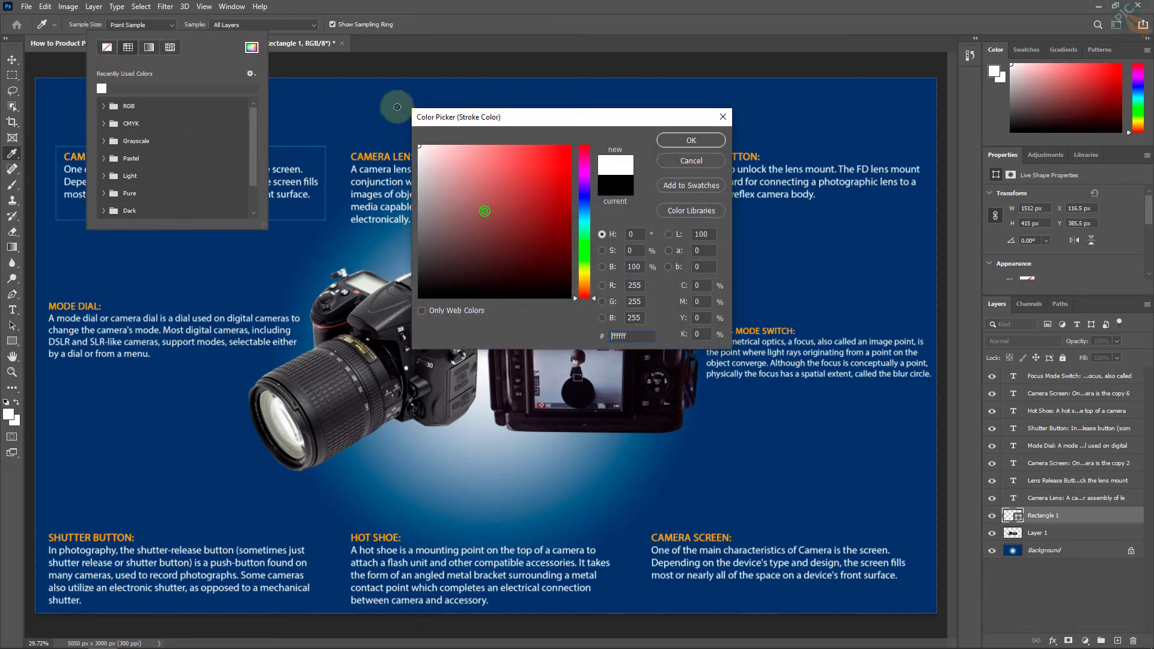
pyautogui.click(666, 142)
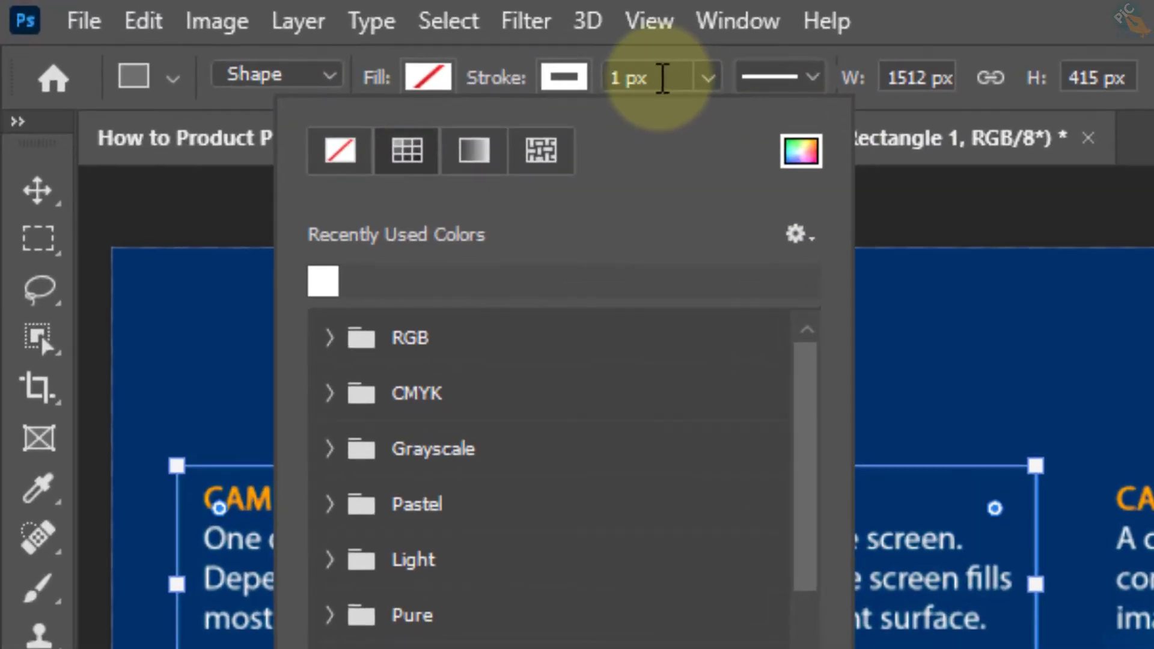
# Set the rectangle stroke to 10 px with a dashed line style
pyautogui.click(662, 78)
pyautogui.write('5')
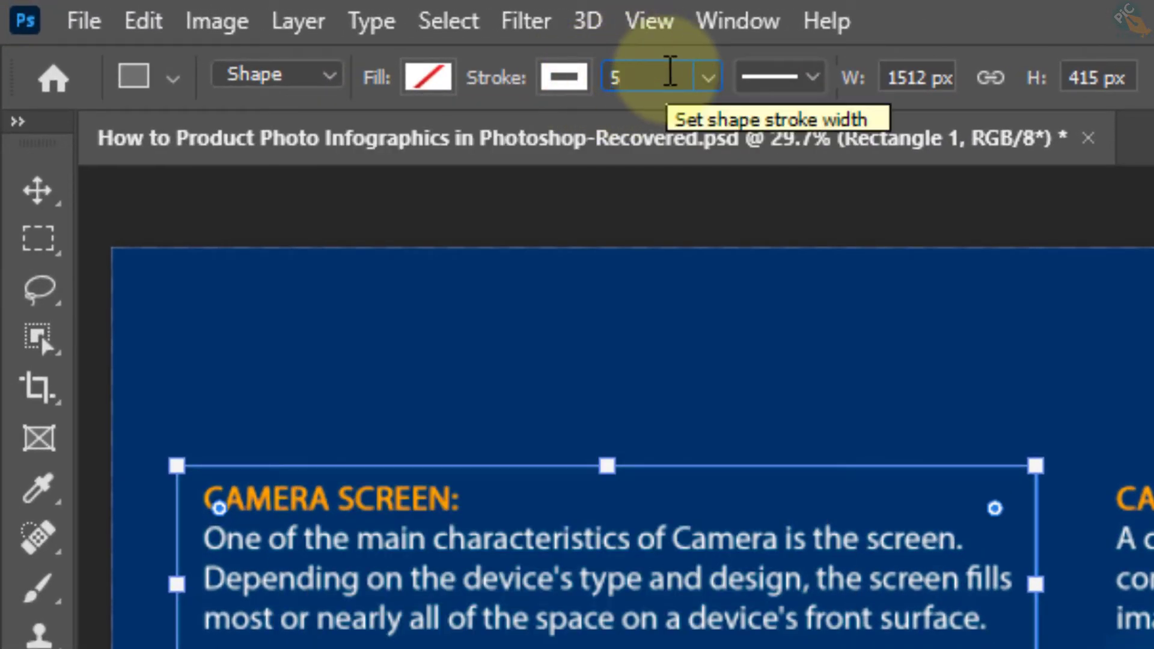
pyautogui.press('Return')
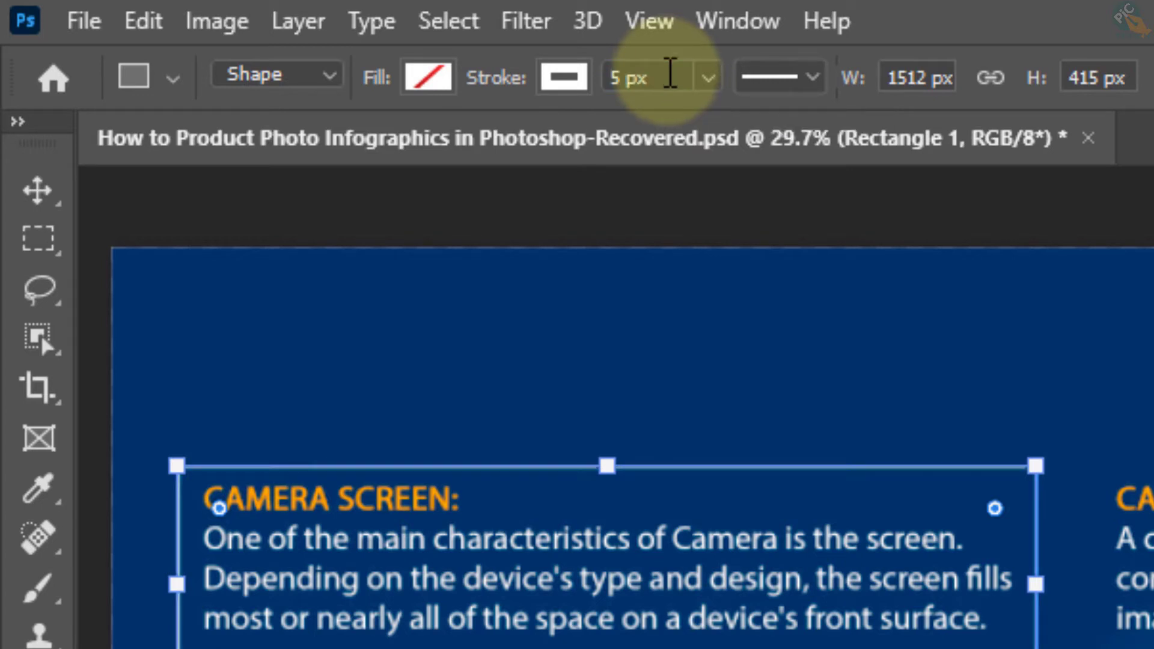
pyautogui.click(666, 73)
pyautogui.write('10')
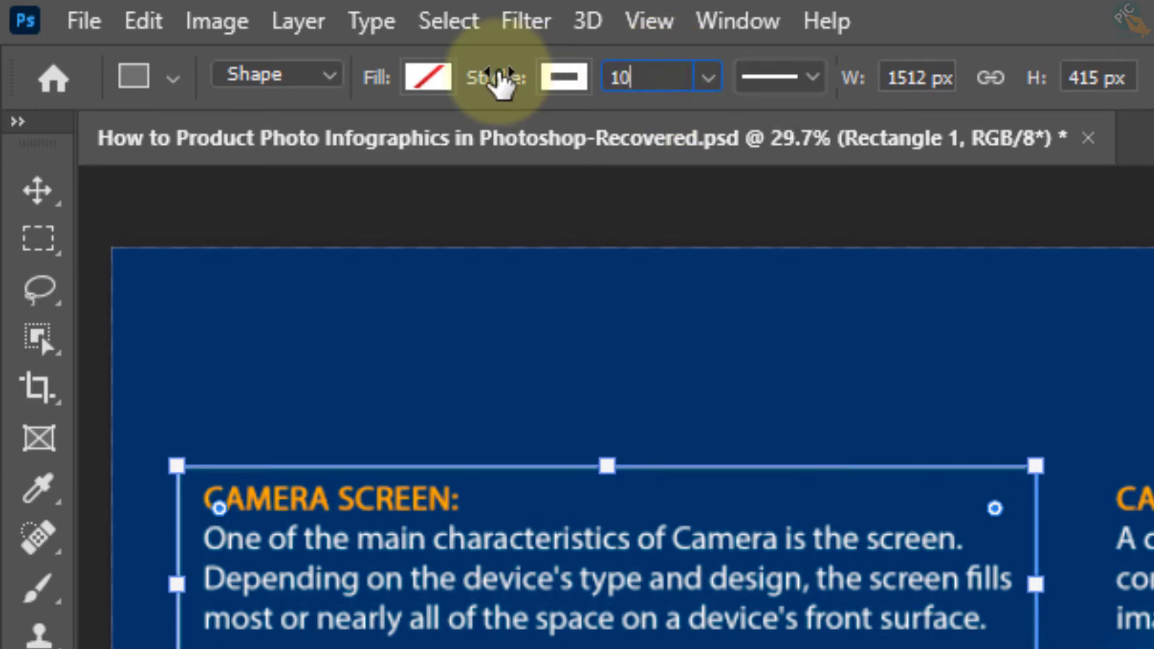
pyautogui.press('Return')
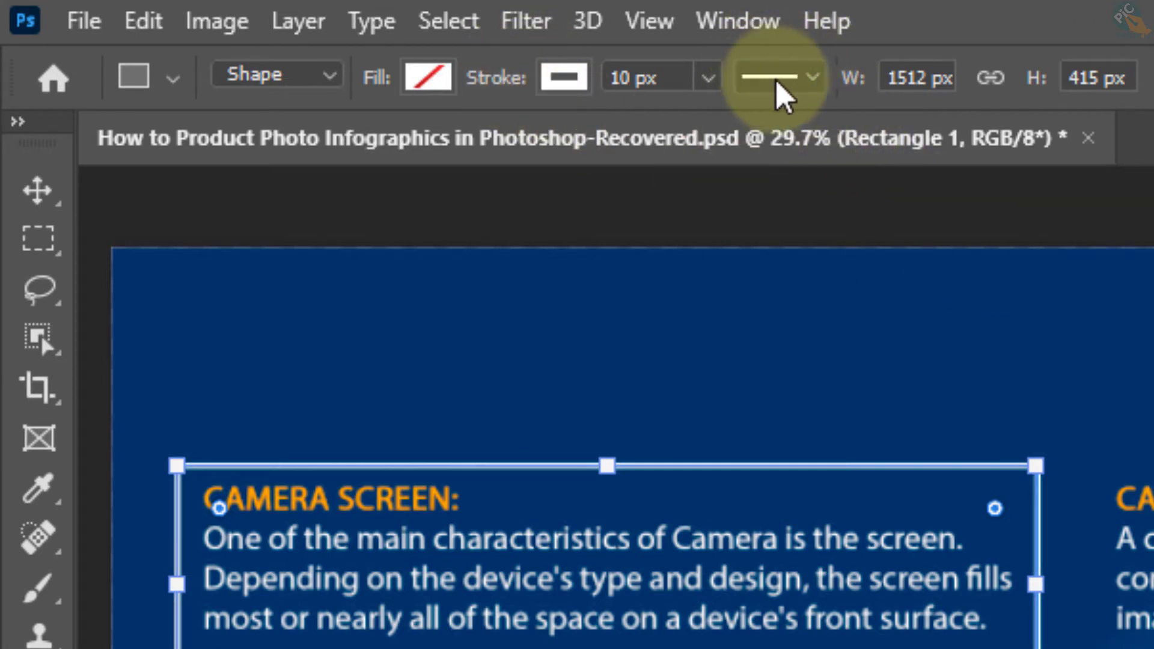
pyautogui.click(805, 84)
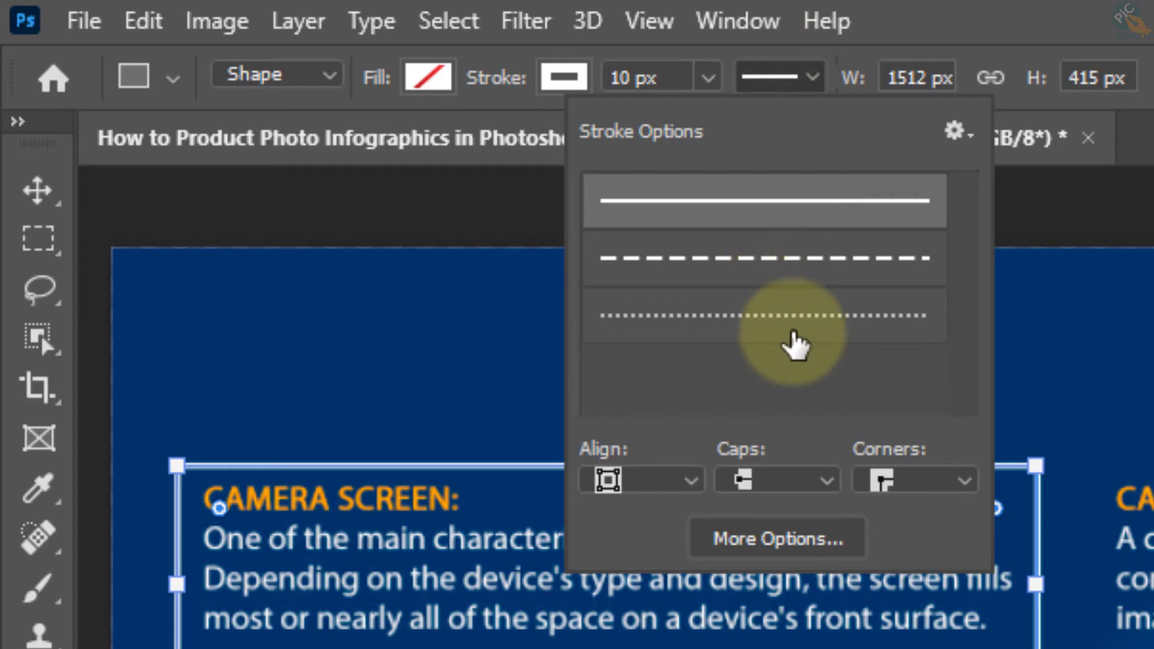
pyautogui.click(787, 315)
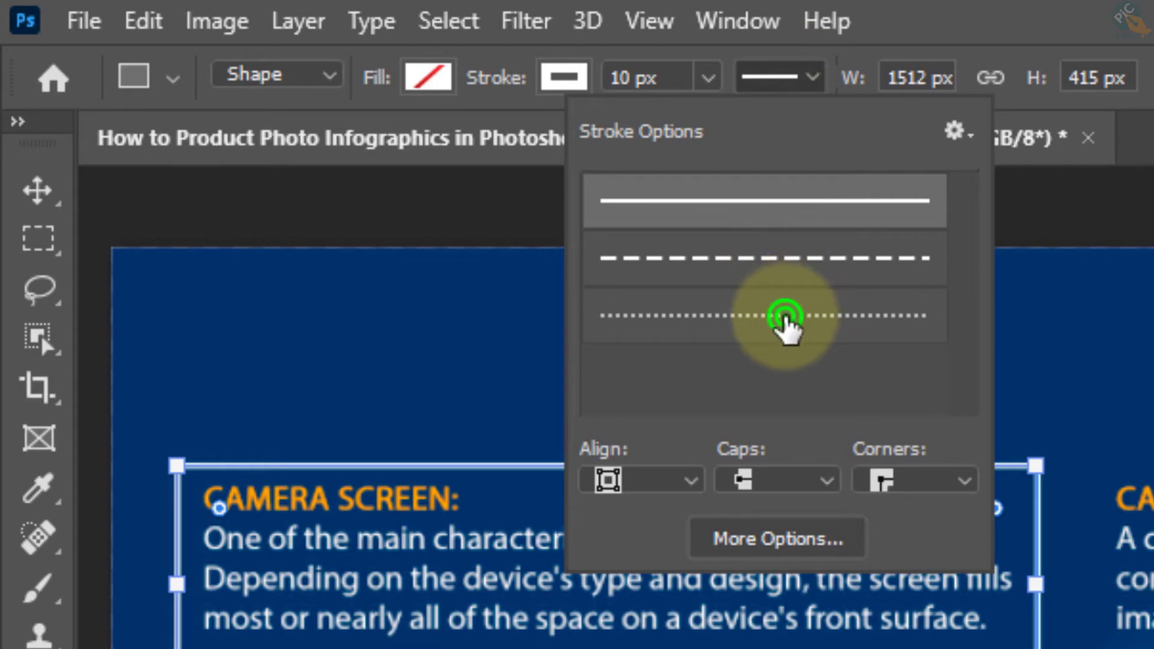
pyautogui.click(809, 257)
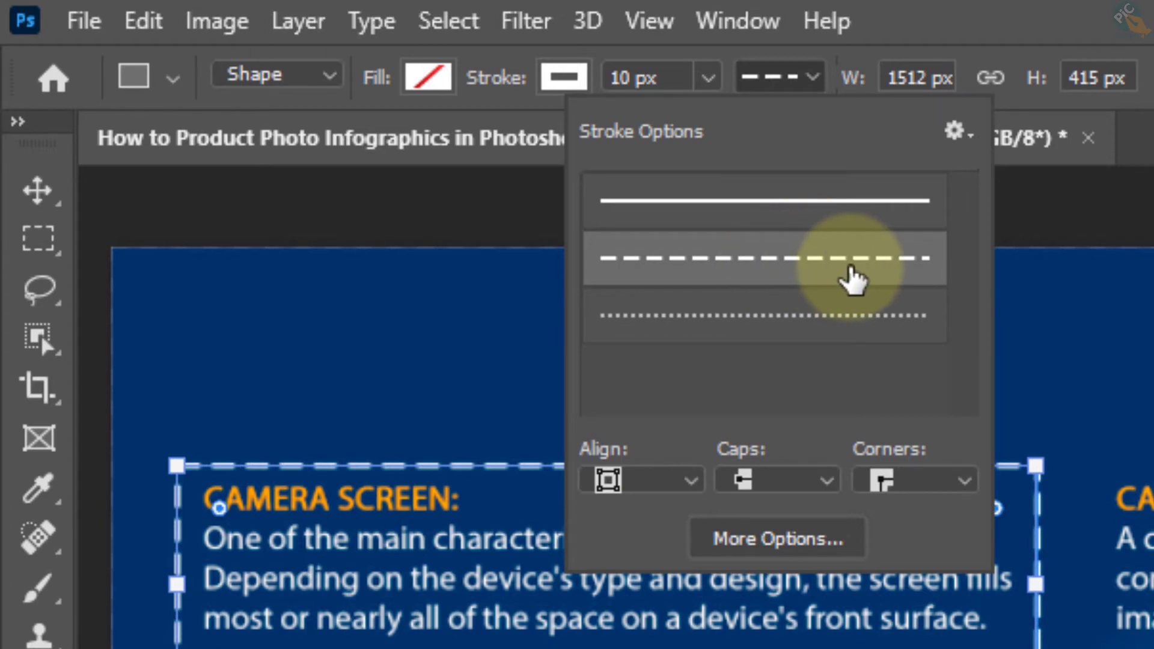
pyautogui.click(23, 179)
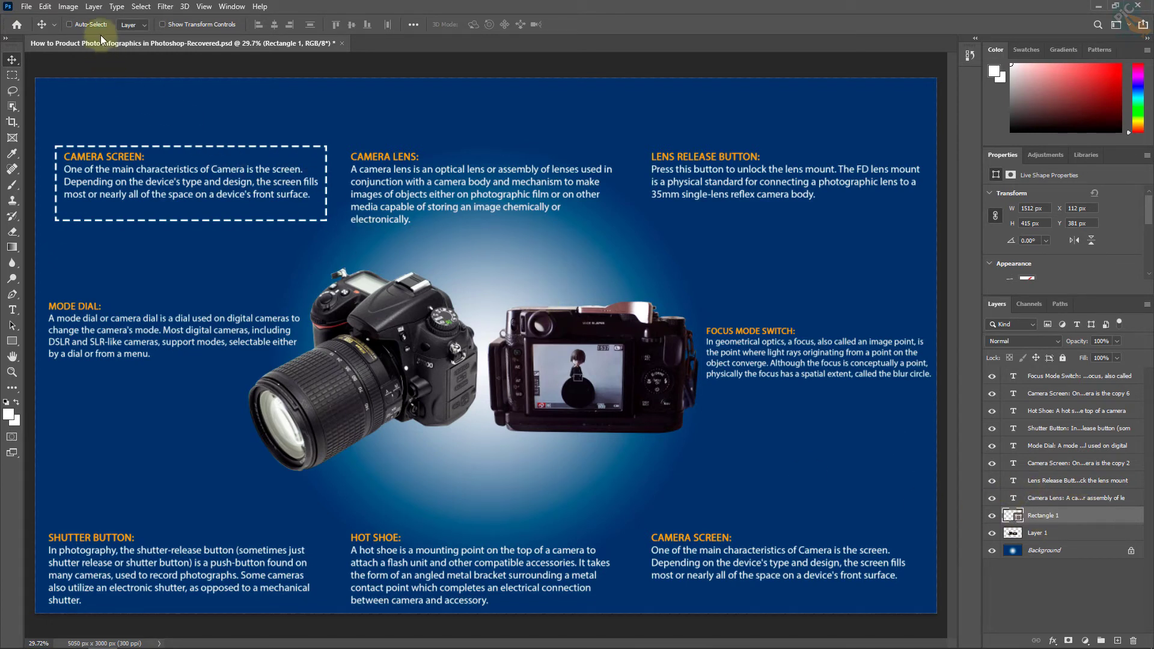
# Duplicate the dashed box and fit it around the CAMERA LENS text
pyautogui.click(94, 7)
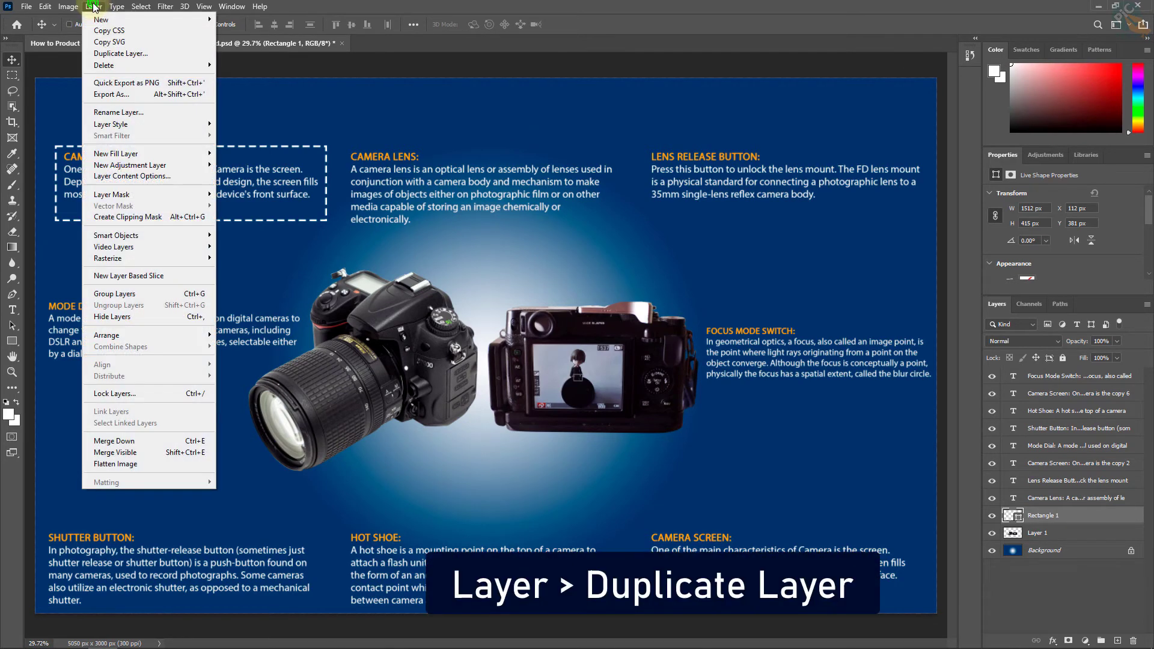
pyautogui.click(134, 52)
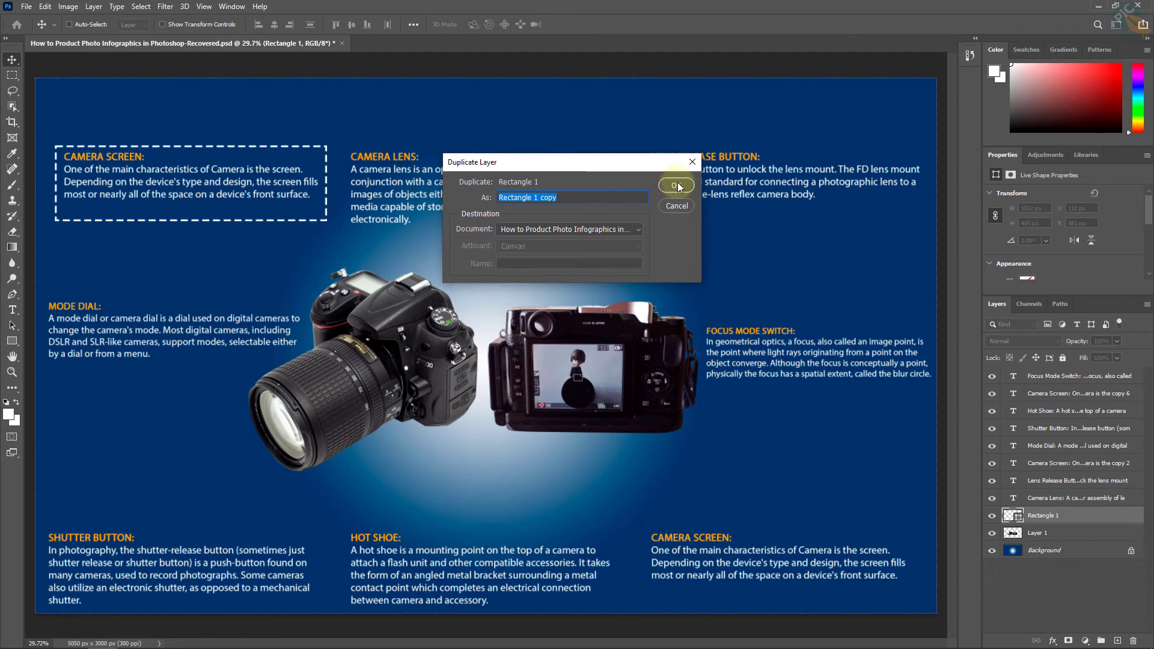
pyautogui.click(675, 185)
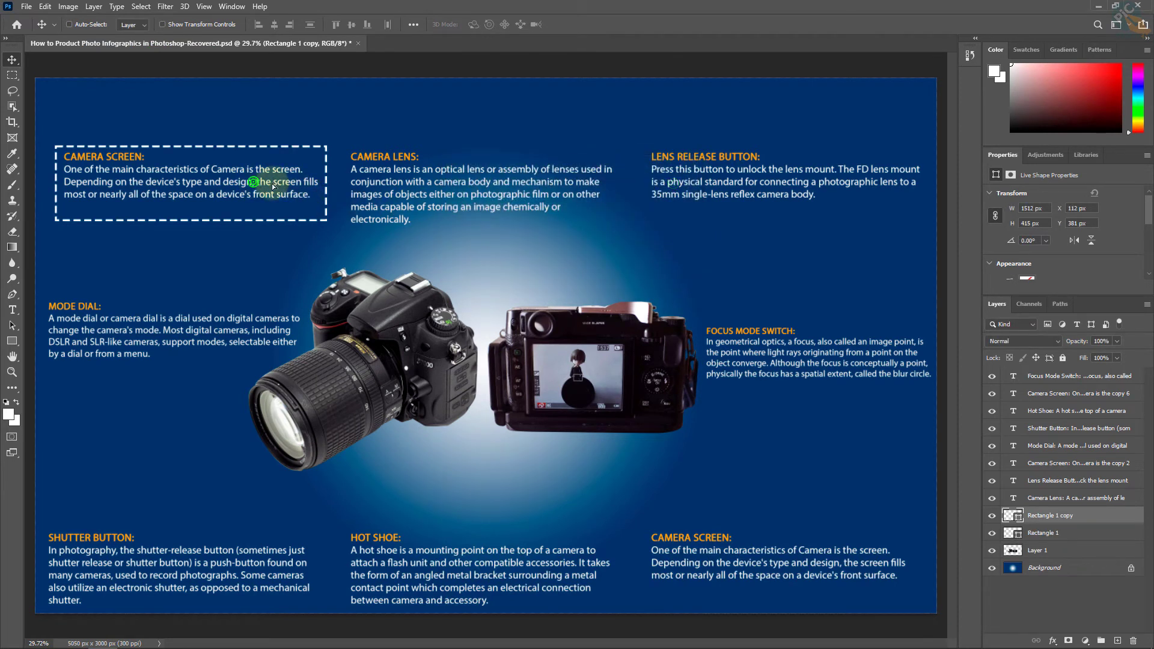
pyautogui.moveTo(253, 181); pyautogui.dragTo(546, 195)
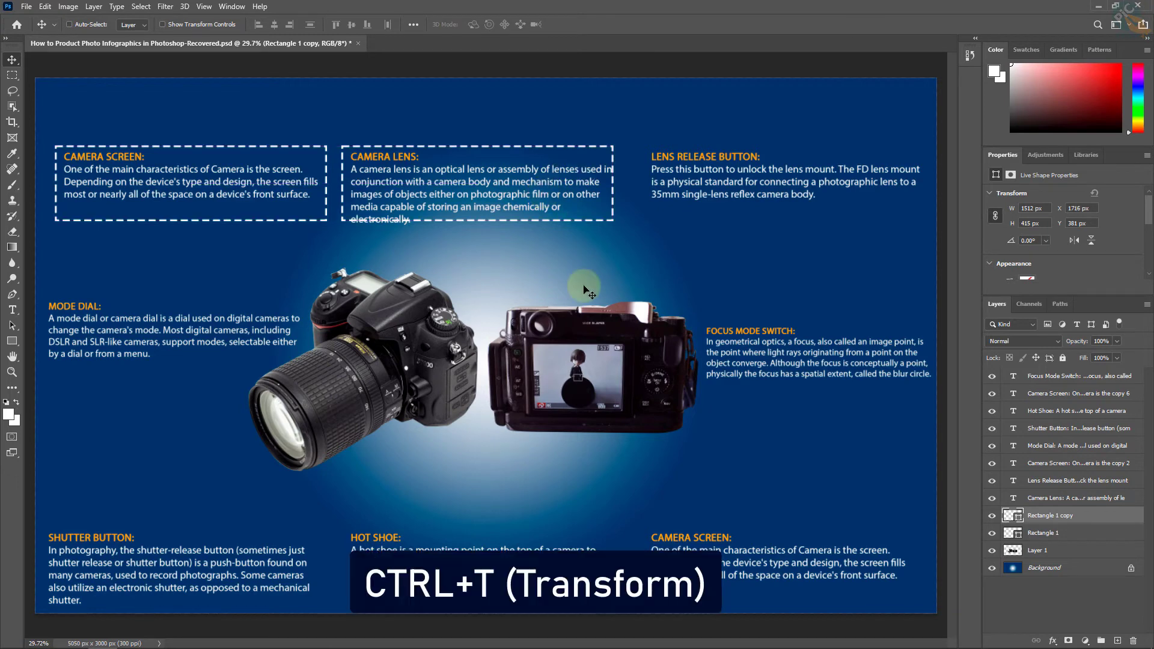
pyautogui.hotkey('ctrl', 't')
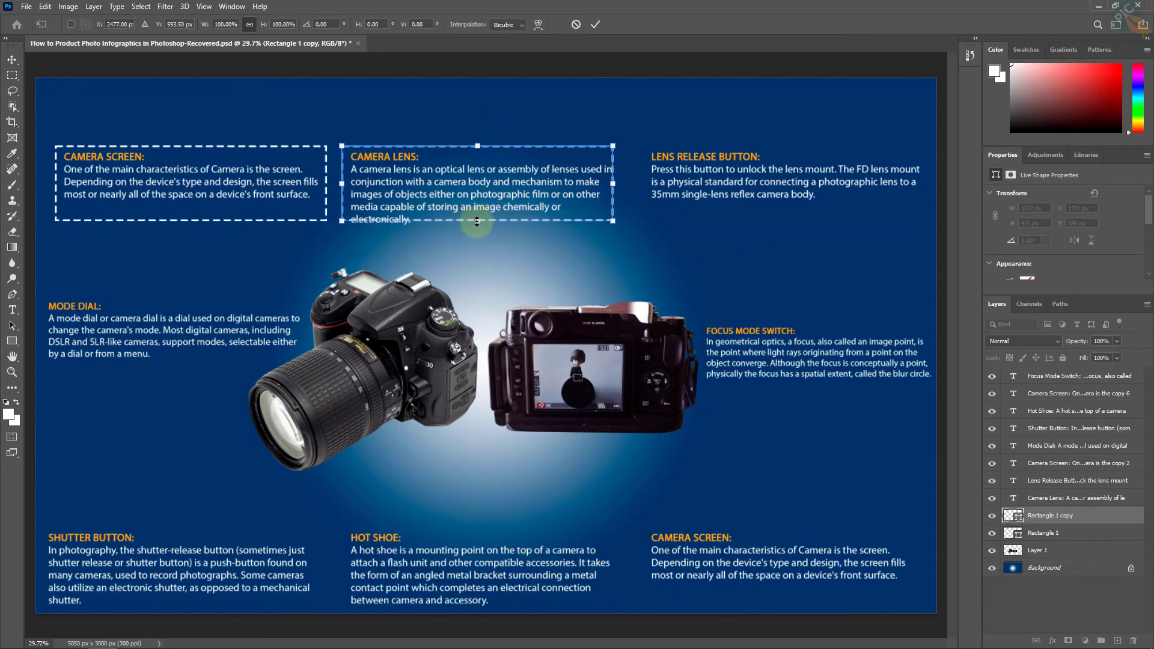
pyautogui.moveTo(477, 223); pyautogui.dragTo(476, 231)
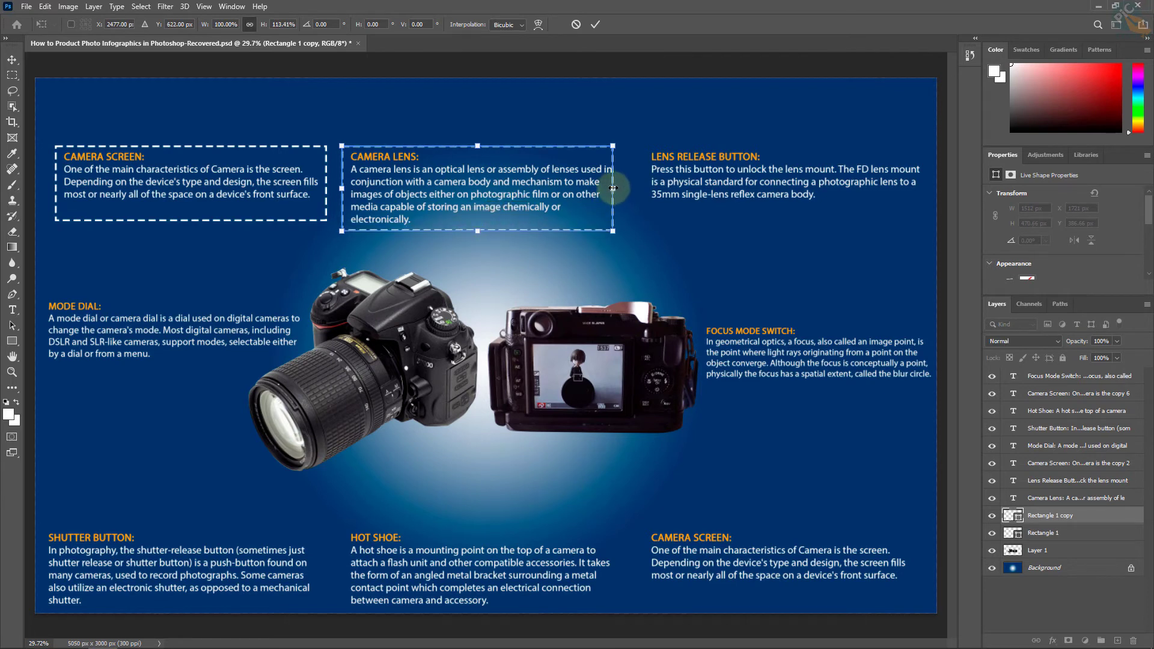
pyautogui.moveTo(612, 187); pyautogui.dragTo(620, 188)
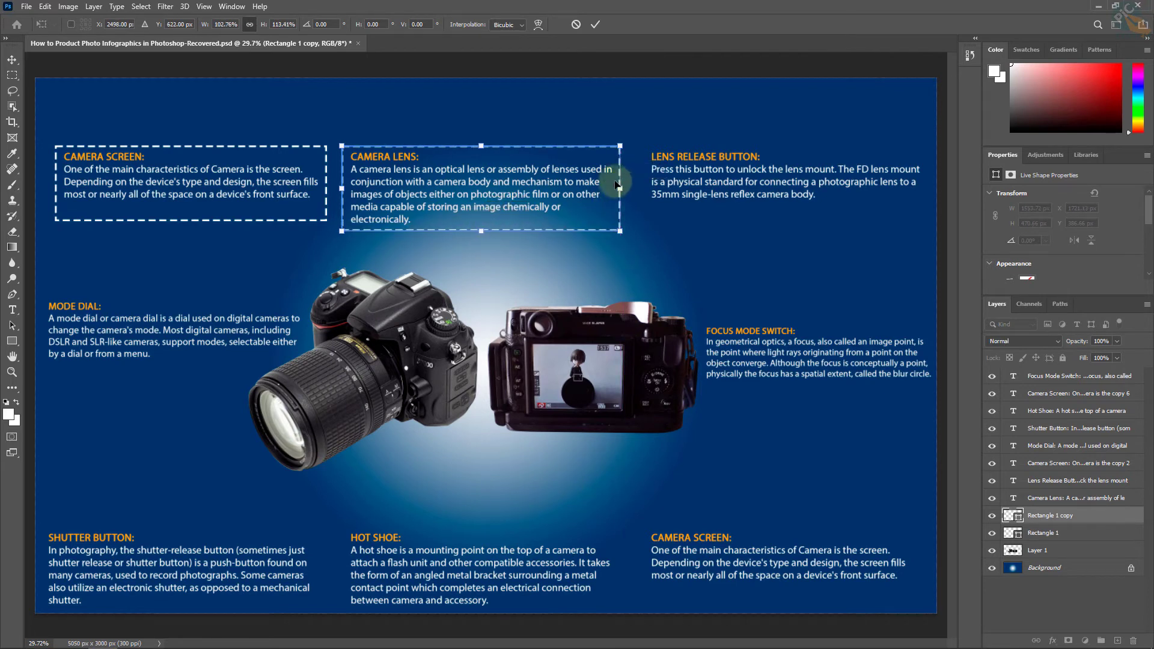
pyautogui.click(593, 24)
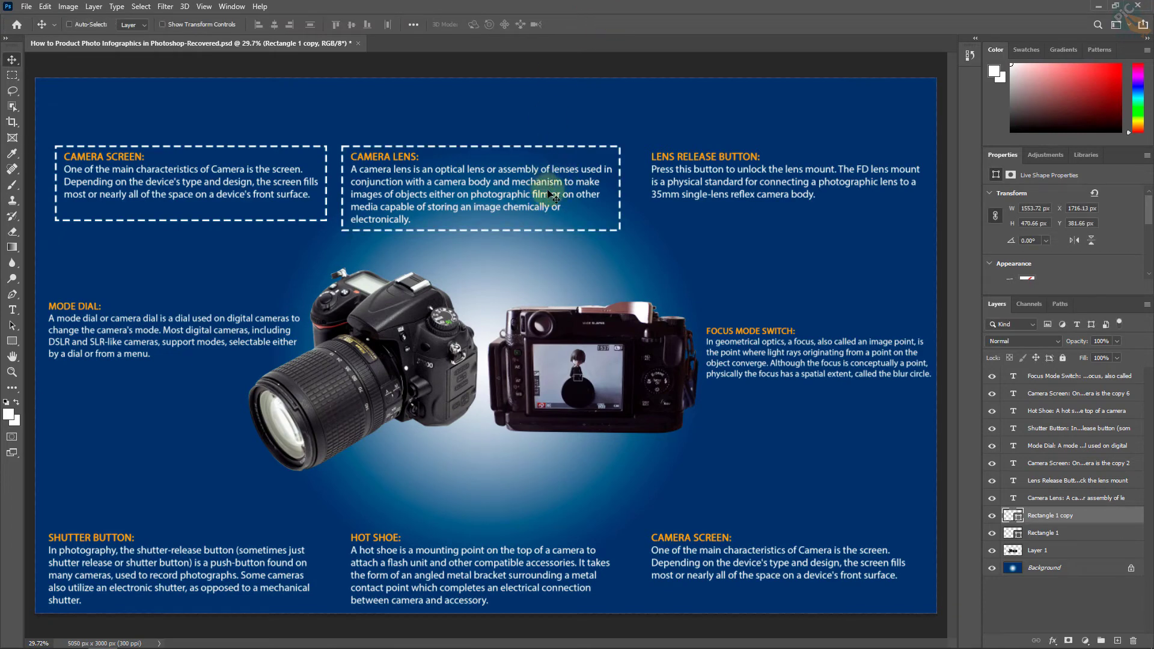
# Duplicate the dashed box and place it around the Lens Release Button text
pyautogui.click(93, 6)
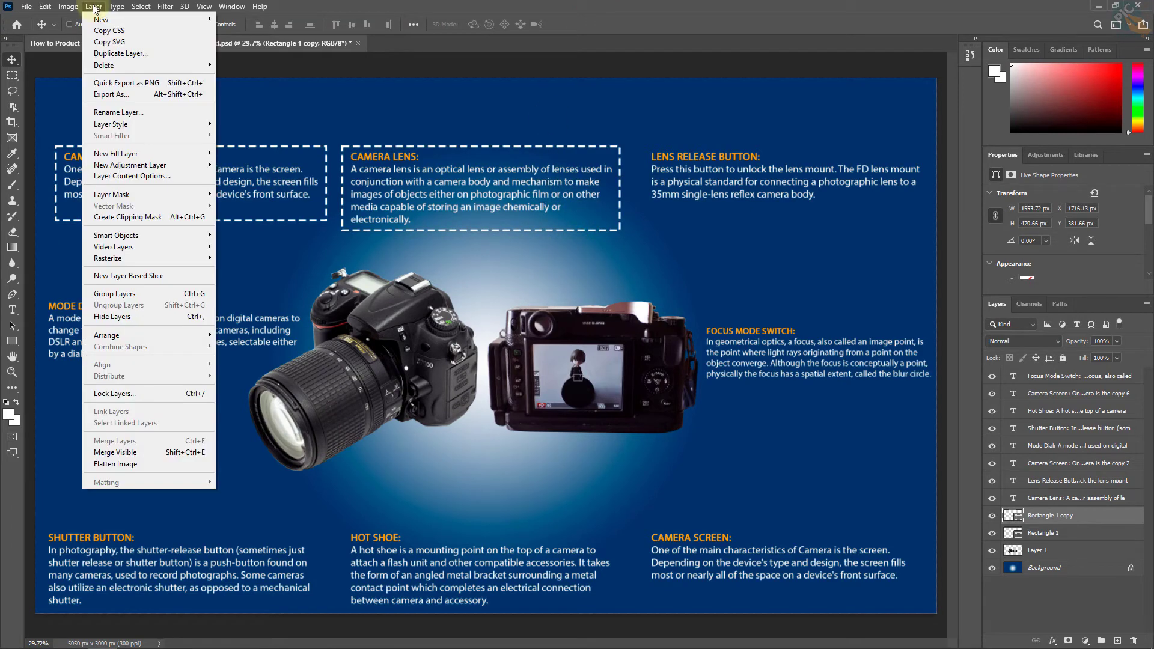
pyautogui.click(133, 57)
pyautogui.click(676, 185)
pyautogui.moveTo(470, 223); pyautogui.dragTo(768, 222)
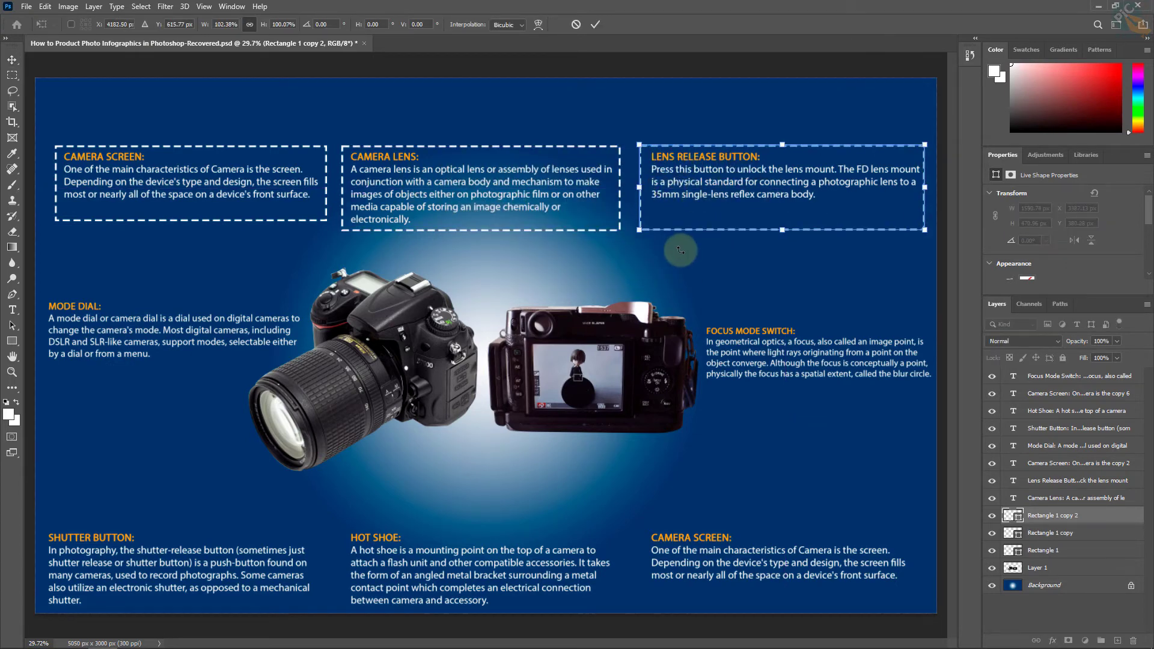
# Add a dashed box sized to the Mode Dial text, layered beneath Layer 1
pyautogui.click(93, 6)
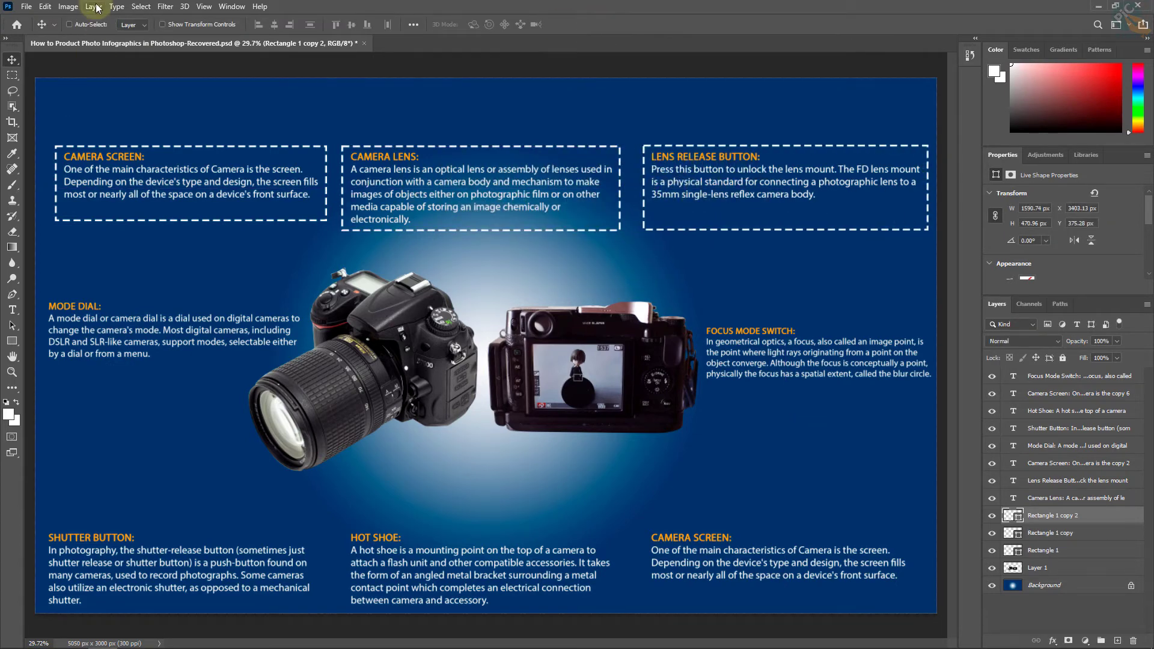
pyautogui.click(133, 58)
pyautogui.click(676, 185)
pyautogui.moveTo(817, 204); pyautogui.dragTo(215, 354)
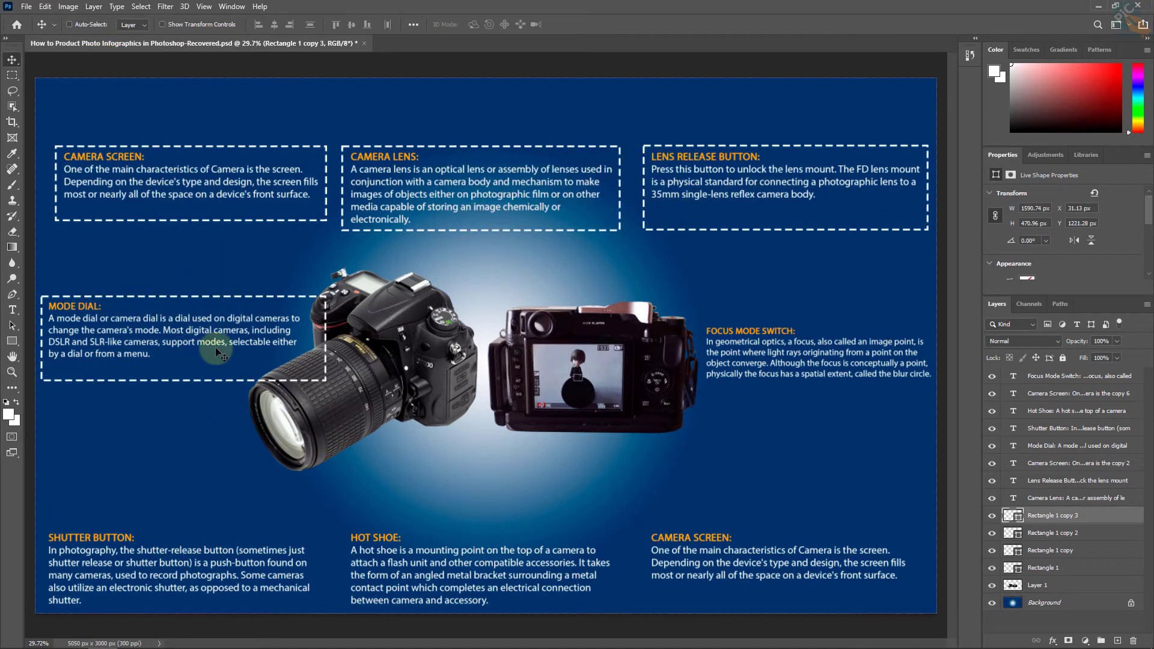
pyautogui.hotkey('ctrl', 't')
pyautogui.moveTo(326, 338); pyautogui.dragTo(305, 338)
pyautogui.press('Return')
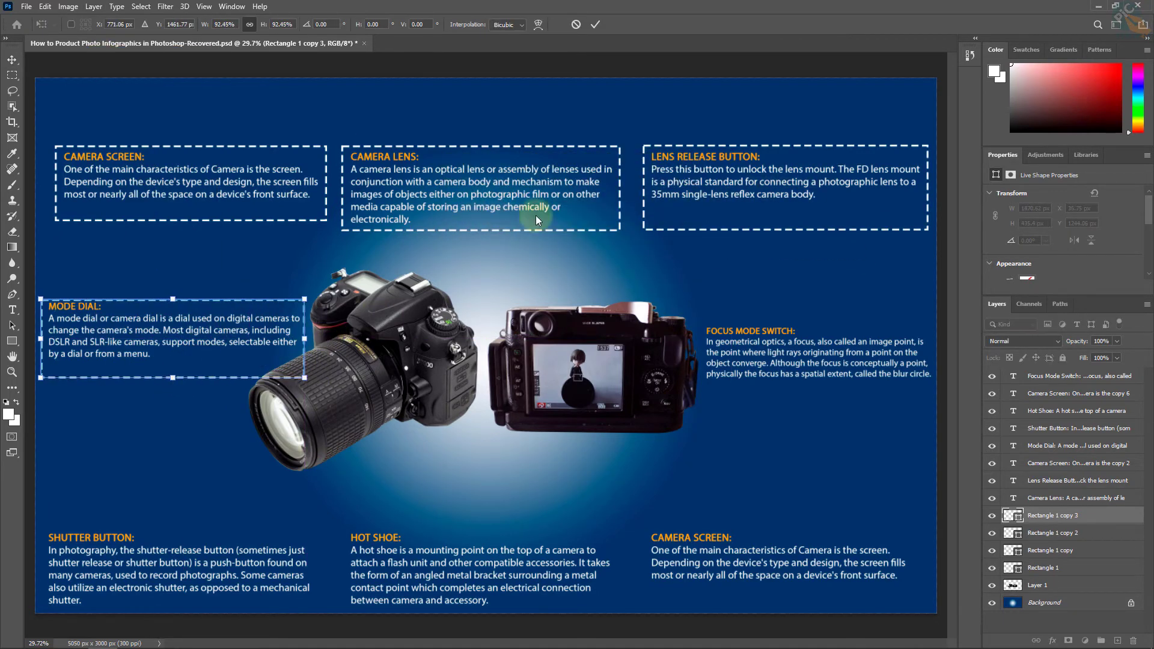
pyautogui.moveTo(1072, 516); pyautogui.dragTo(1071, 585)
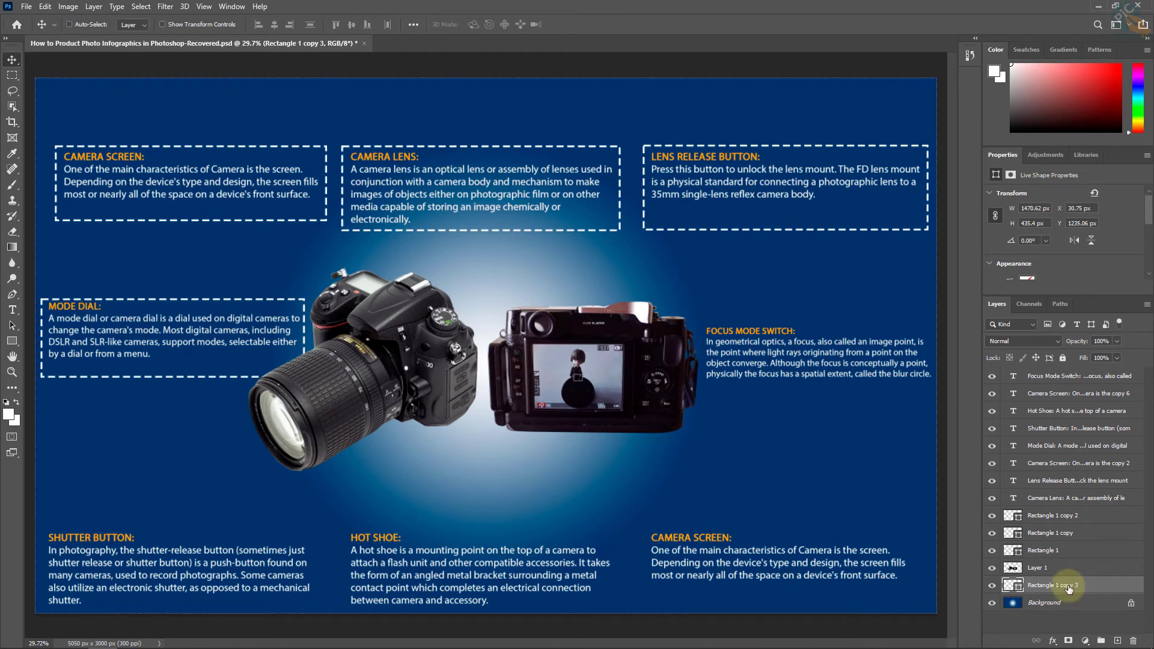
pyautogui.hotkey('shift', 'Up')
pyautogui.hotkey('shift', 'Up')
pyautogui.press('Up')
pyautogui.press('Up')
pyautogui.press('Up')
# Duplicate the Lens Release Button box and move it around the Shutter Button text
pyautogui.click(1058, 515)
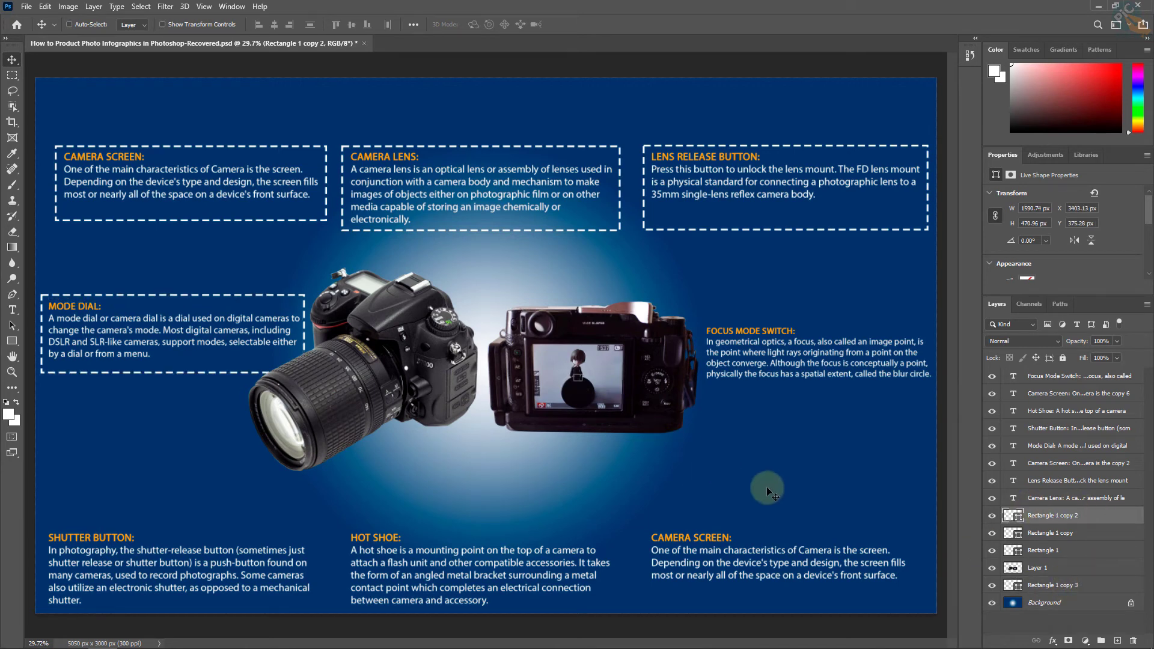
pyautogui.click(93, 6)
pyautogui.click(141, 53)
pyautogui.press('Return')
pyautogui.moveTo(690, 224)
pyautogui.mouseDown()
pyautogui.moveTo(175, 478)
pyautogui.moveTo(167, 548)
pyautogui.moveTo(178, 563)
pyautogui.mouseUp()
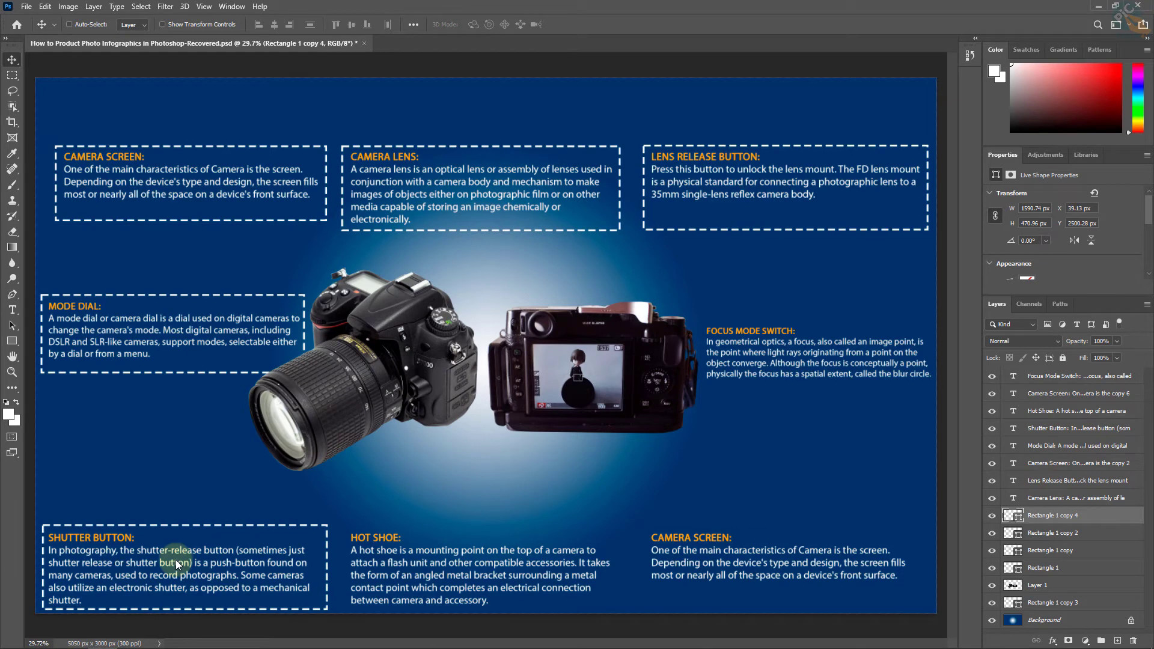
# Add dashed box copies around the Hot Shoe and bottom-right Camera Screen texts
pyautogui.click(93, 6)
pyautogui.click(141, 53)
pyautogui.press('Return')
pyautogui.moveTo(249, 564); pyautogui.dragTo(542, 573)
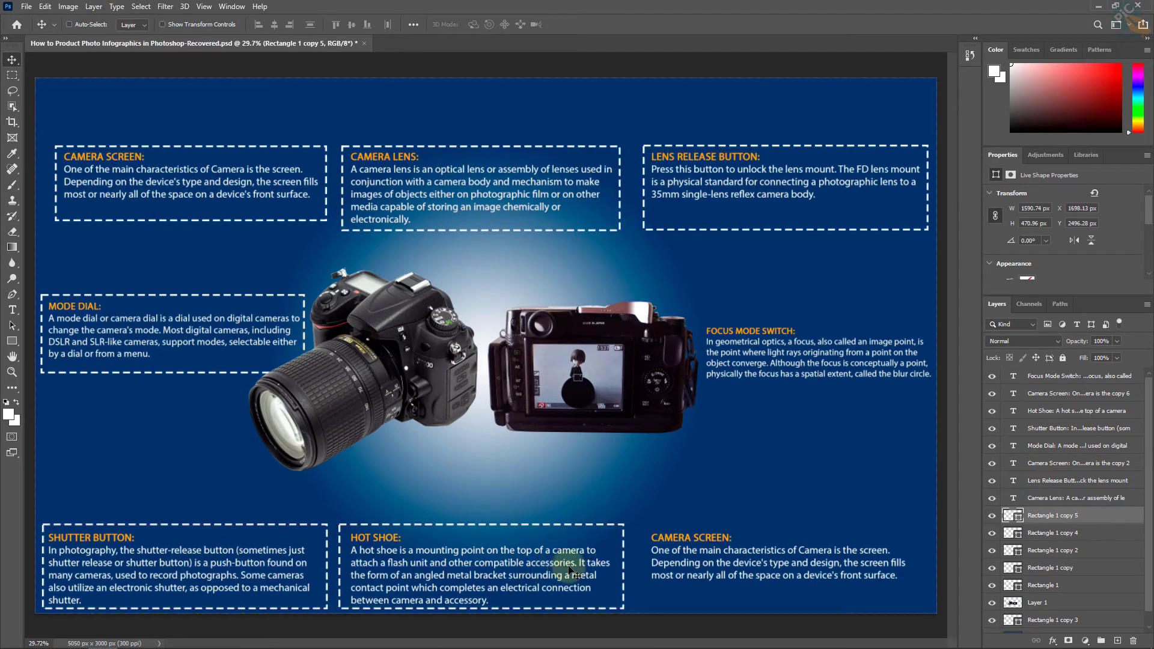
pyautogui.click(93, 6)
pyautogui.click(141, 54)
pyautogui.press('Return')
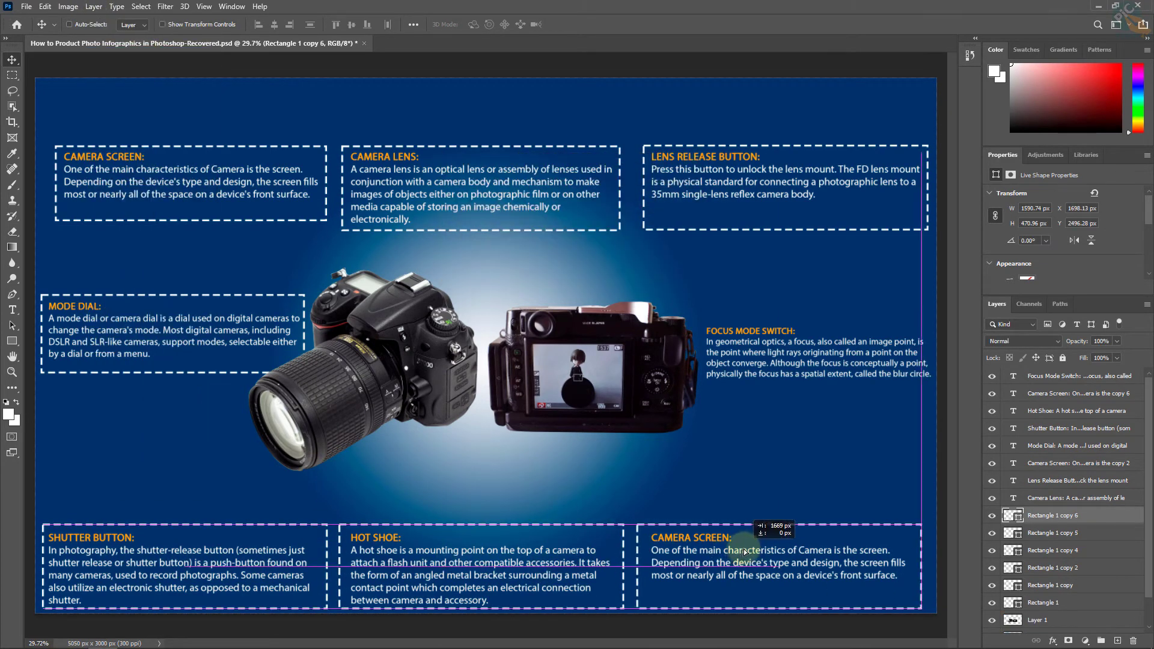
pyautogui.moveTo(559, 500); pyautogui.dragTo(858, 504)
# Add a dashed box resized to fit the Focus Mode Switch text
pyautogui.click(93, 6)
pyautogui.click(121, 54)
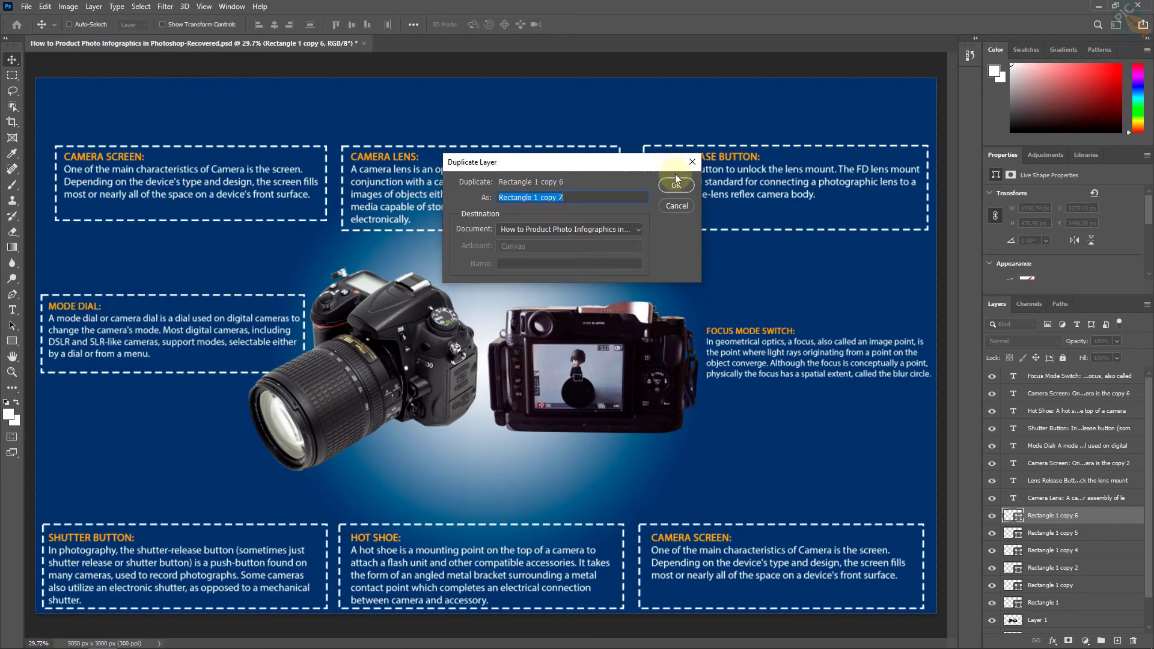
pyautogui.press('Return')
pyautogui.moveTo(729, 410); pyautogui.dragTo(733, 202)
pyautogui.hotkey('ctrl', 't')
pyautogui.moveTo(640, 358); pyautogui.dragTo(697, 358)
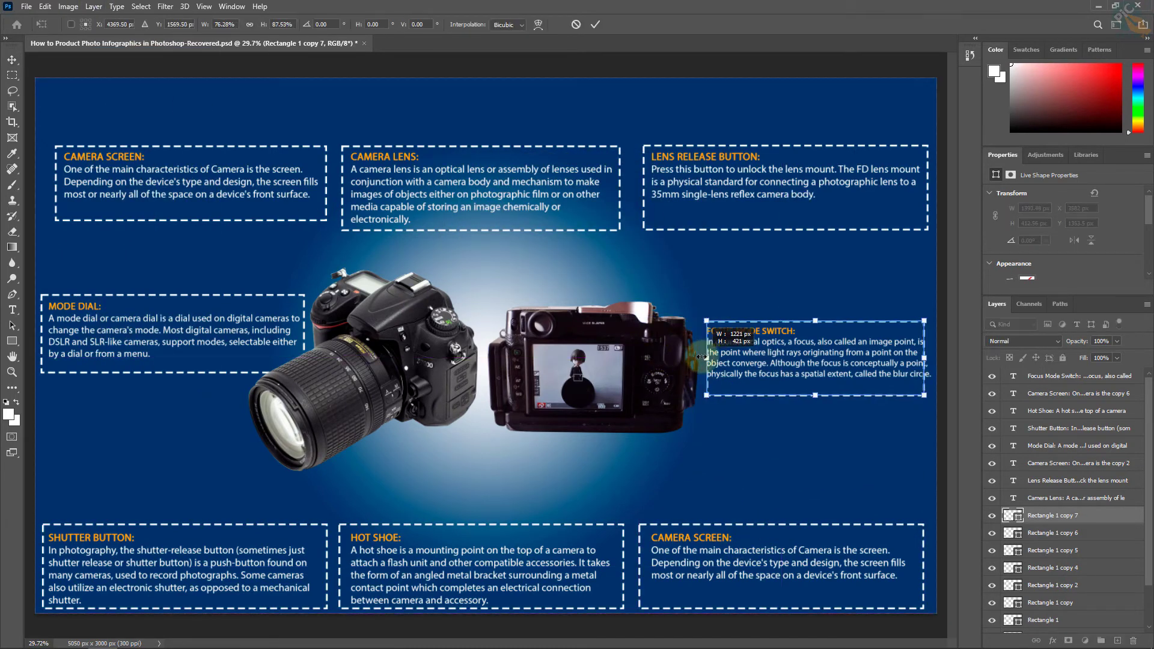
pyautogui.moveTo(923, 358); pyautogui.dragTo(935, 358)
pyautogui.press('Return')
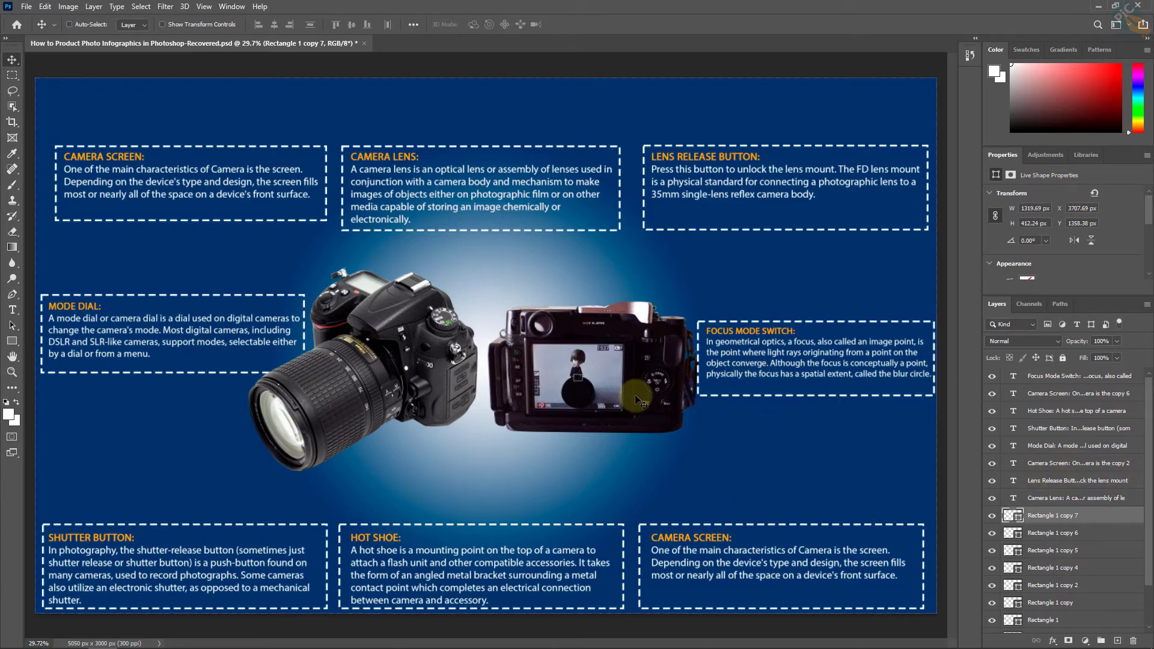
pyautogui.scroll(1, 639, 401)
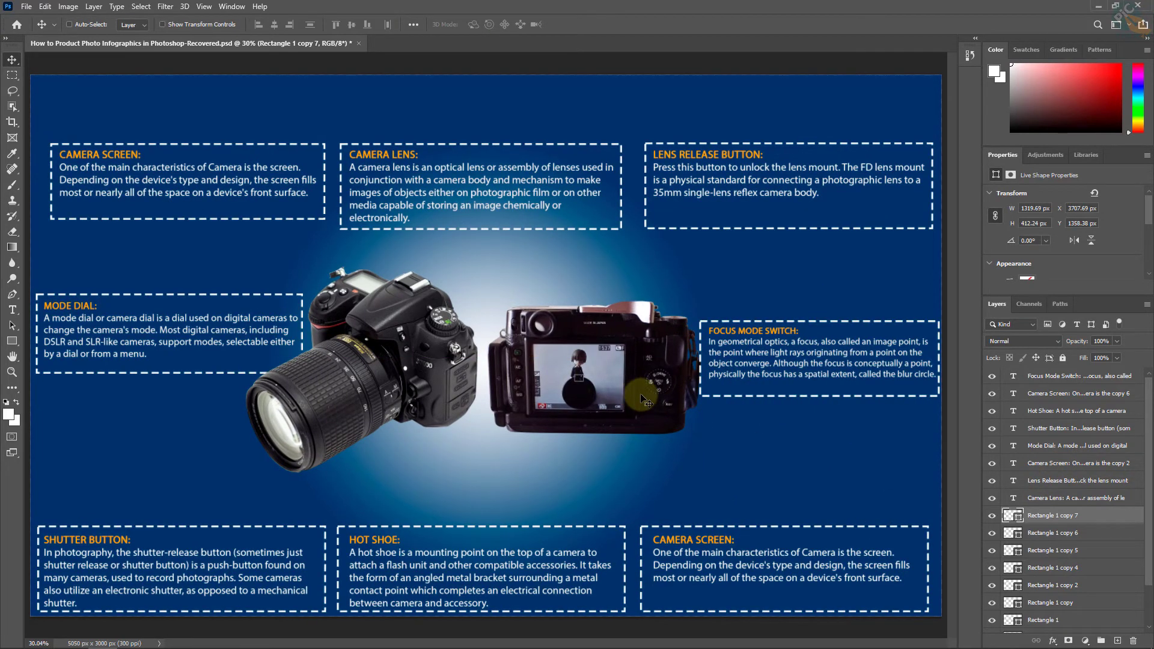
pyautogui.moveTo(1150, 418); pyautogui.dragTo(1149, 457)
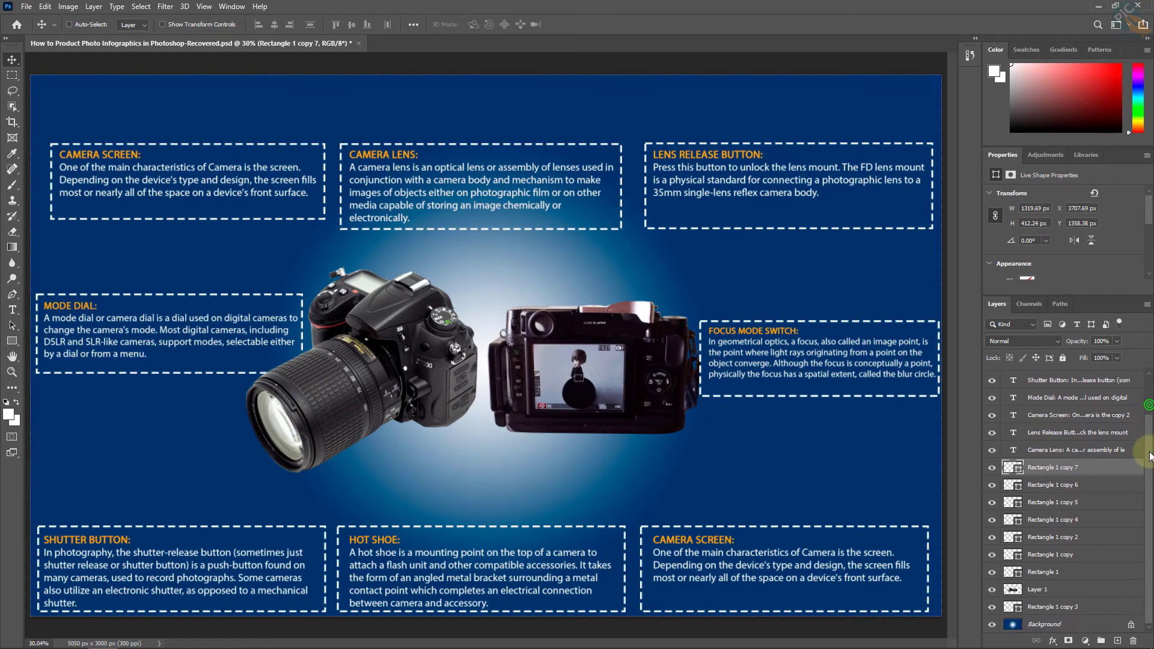
# Select Layer 1 and set the Pen tool to Shape mode
pyautogui.click(1047, 589)
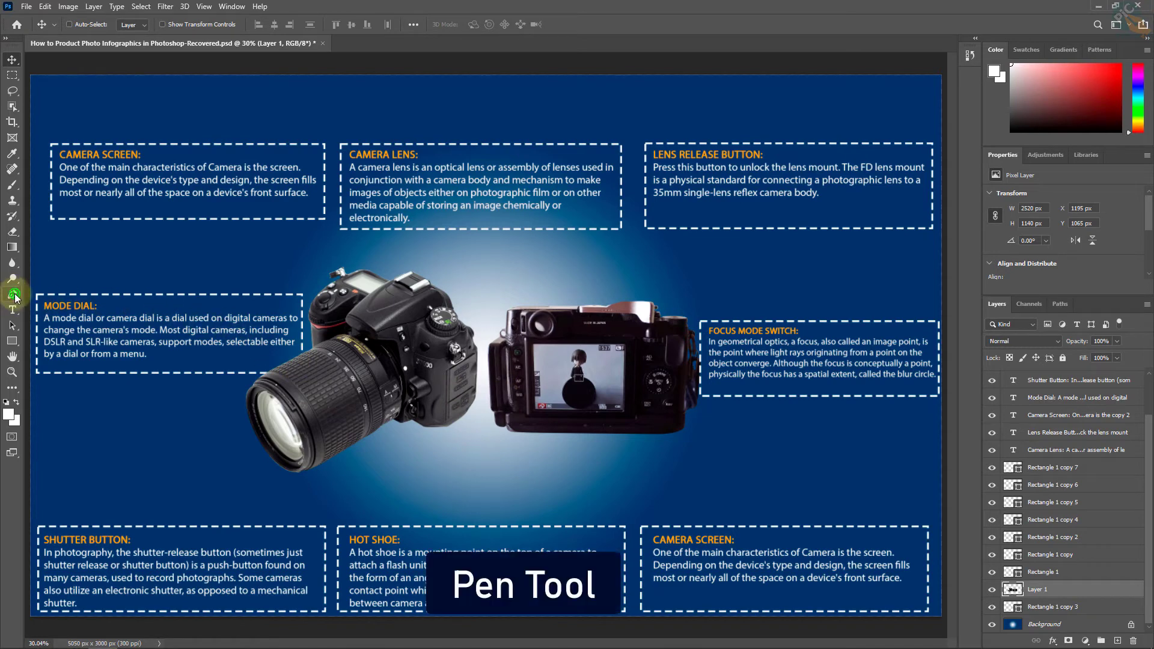
pyautogui.click(14, 294)
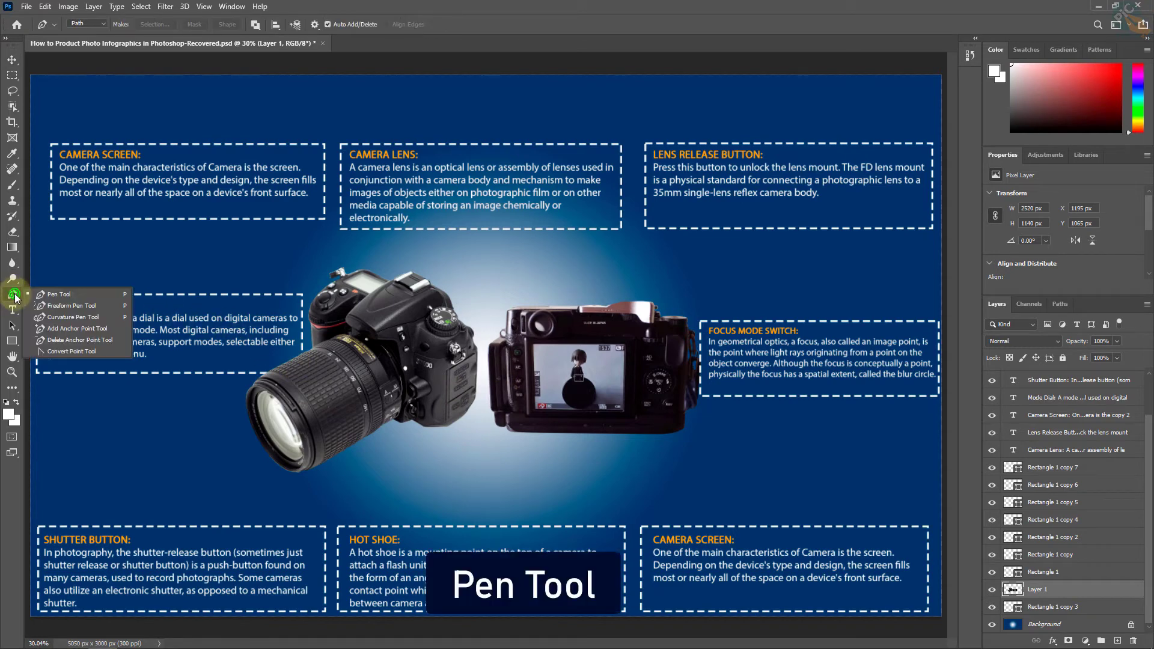
pyautogui.click(63, 295)
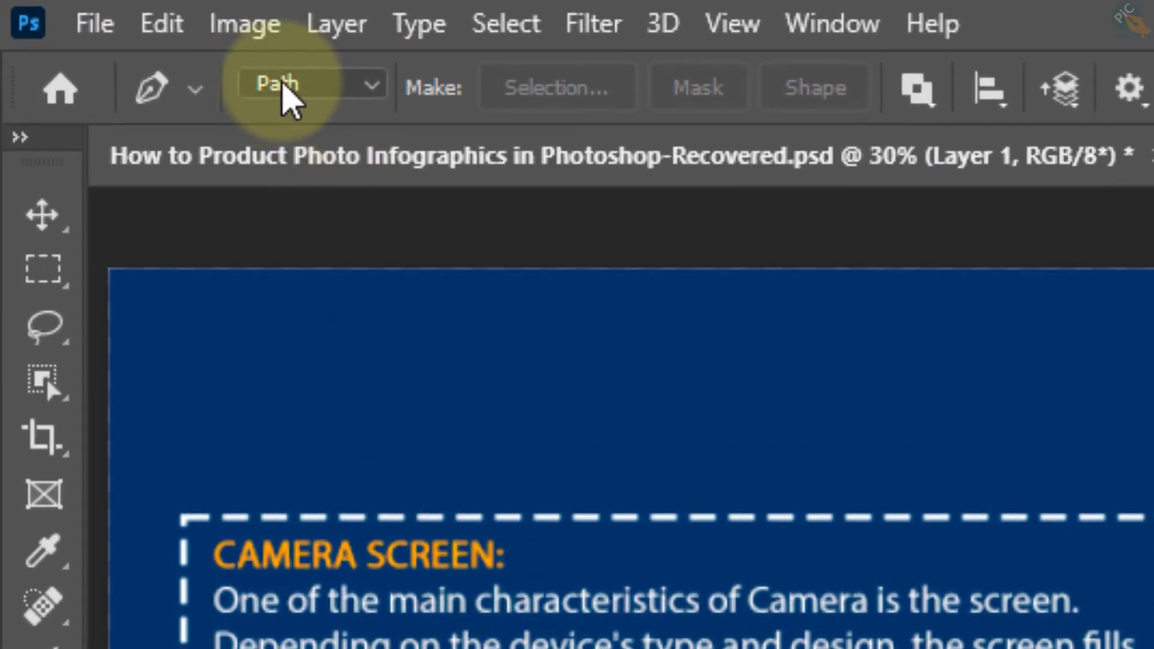
pyautogui.click(298, 81)
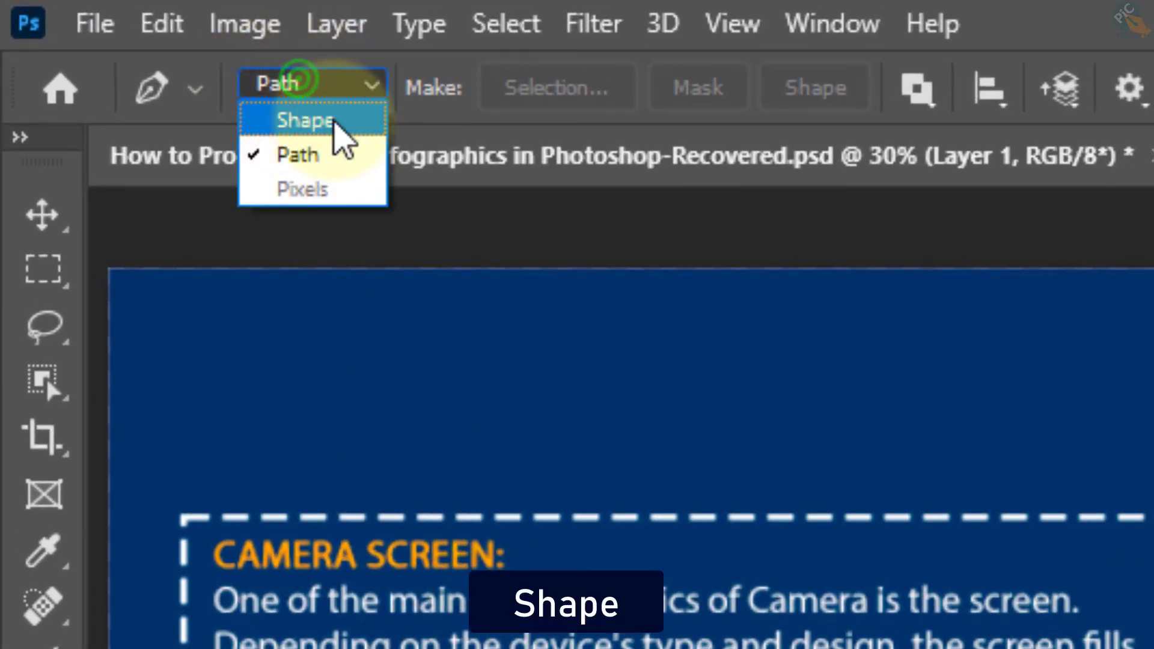
pyautogui.click(335, 122)
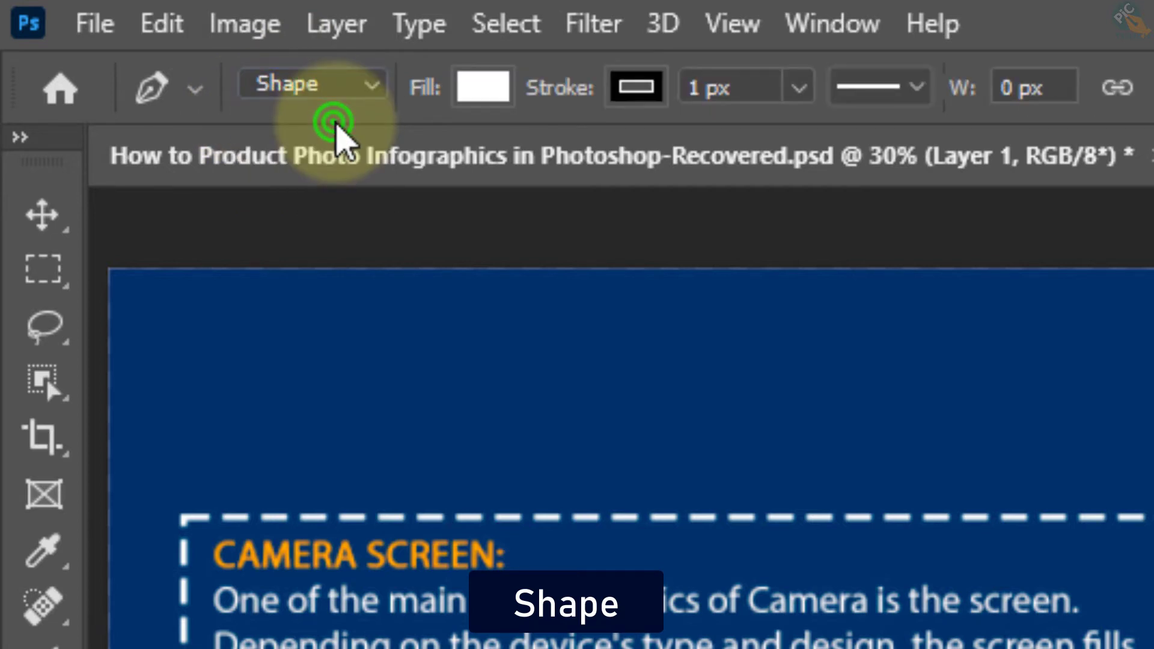
# Set the pen shape to no fill with a white dashed stroke
pyautogui.click(481, 87)
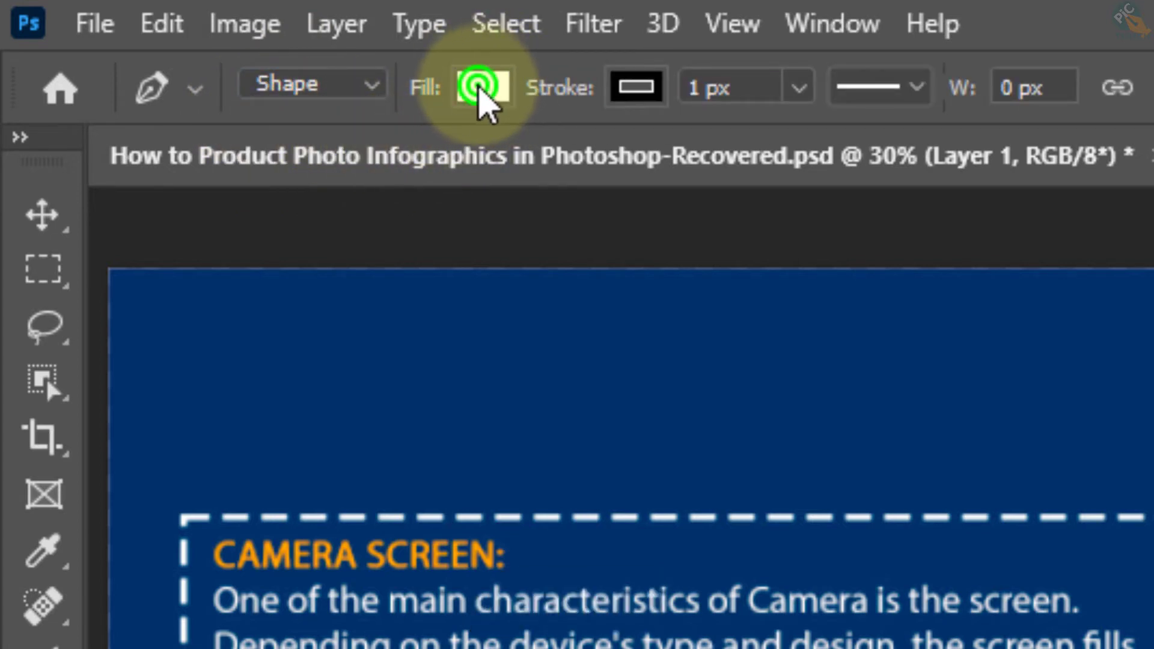
pyautogui.click(227, 167)
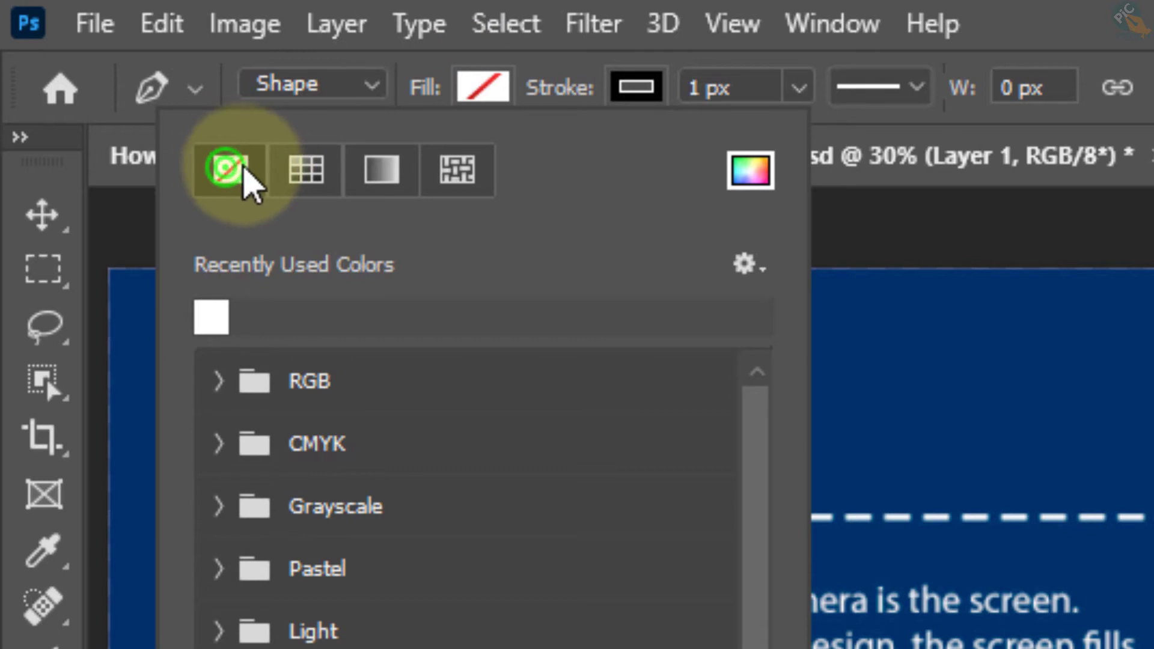
pyautogui.click(635, 87)
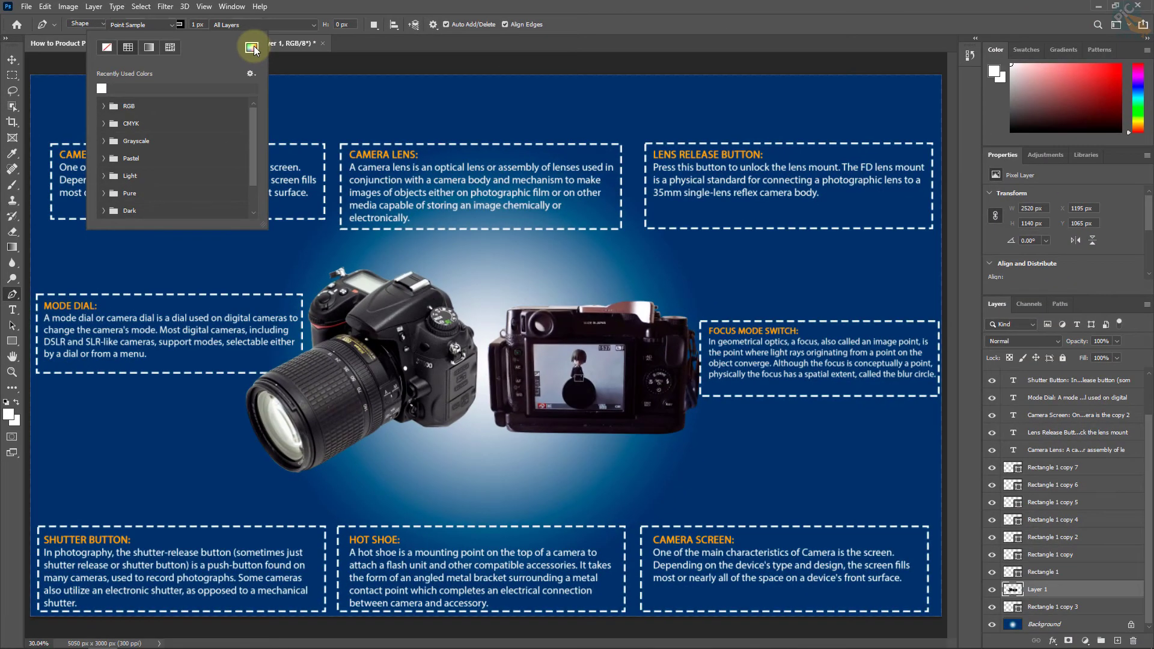
pyautogui.click(252, 48)
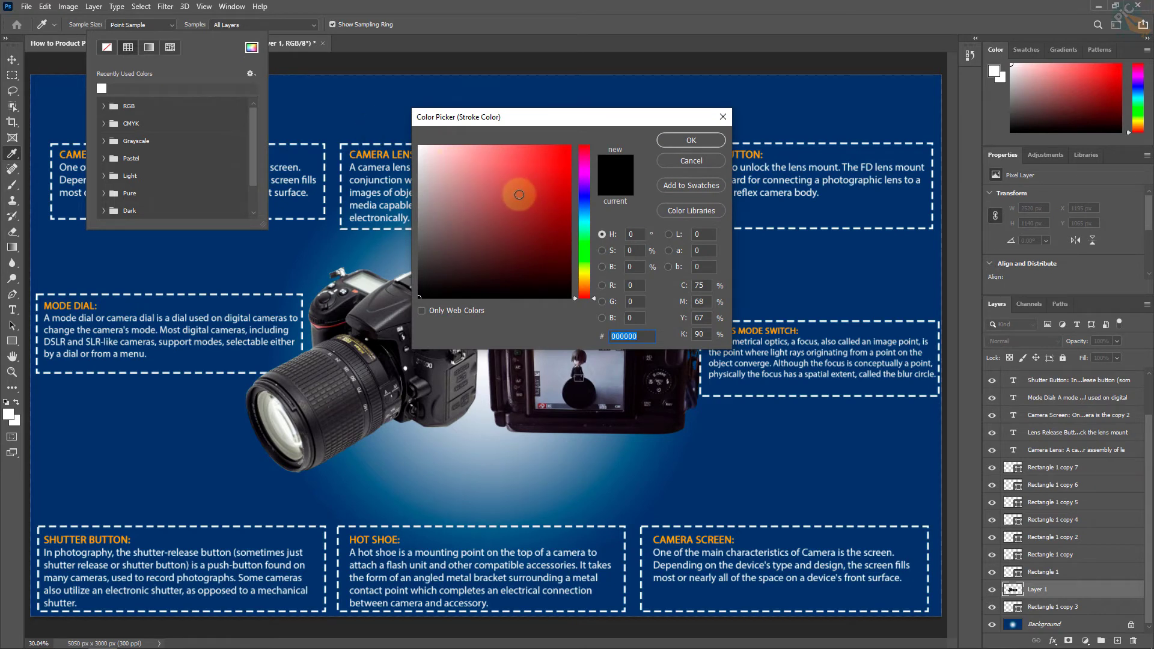
pyautogui.moveTo(514, 196); pyautogui.dragTo(379, 100)
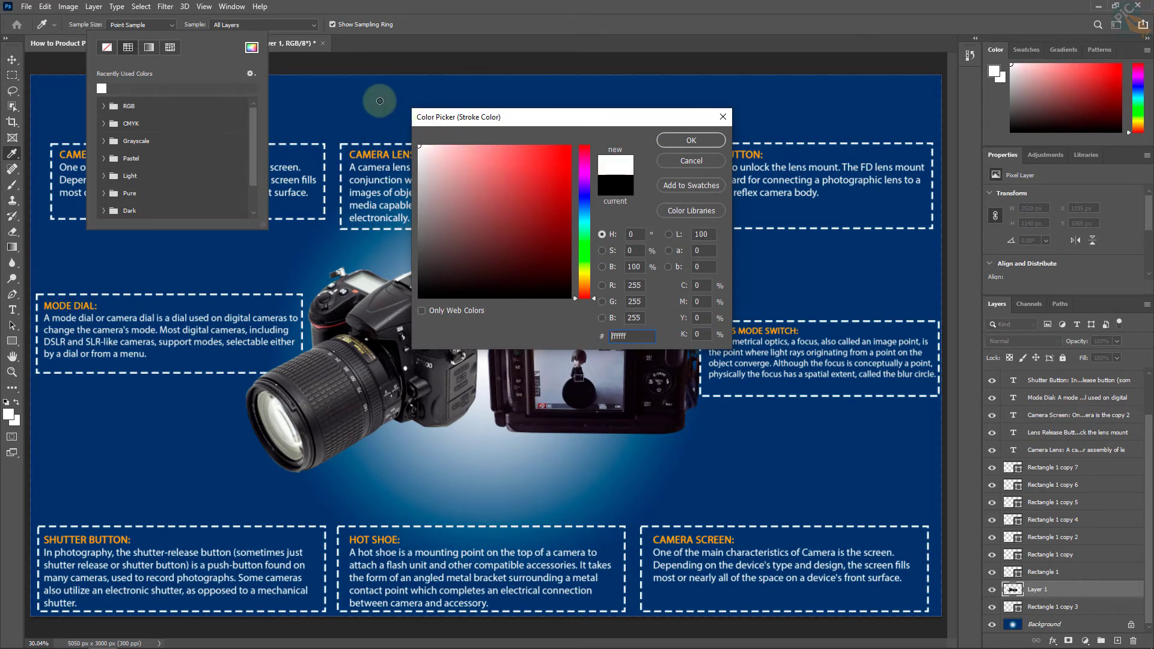
pyautogui.click(697, 140)
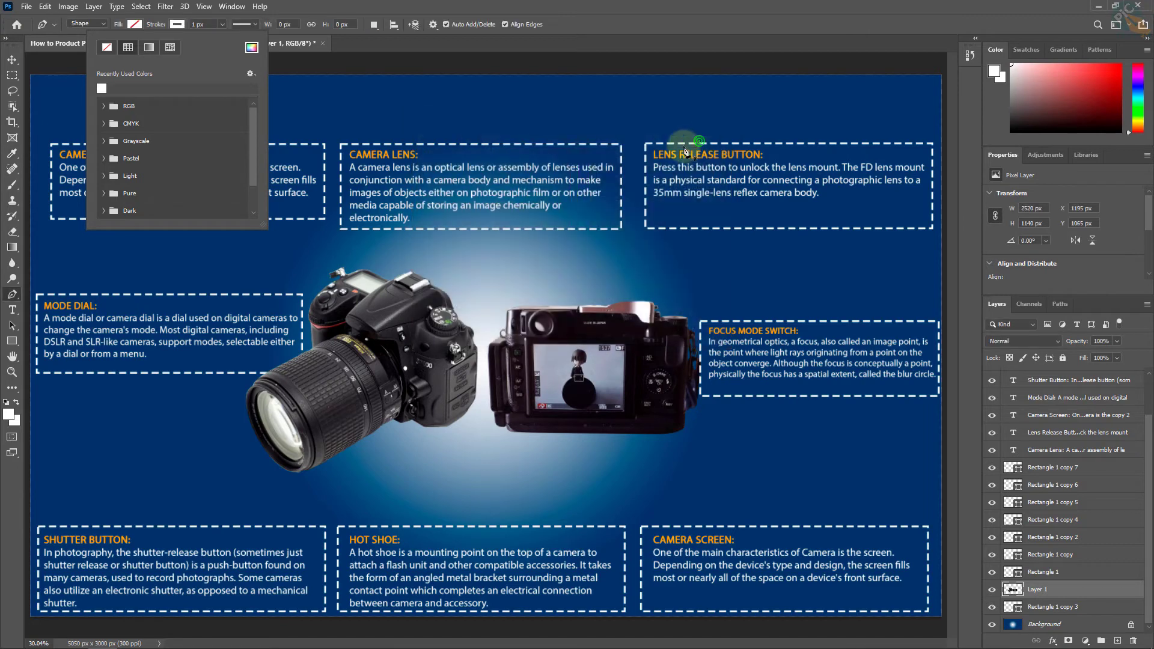
pyautogui.click(208, 25)
pyautogui.write('10')
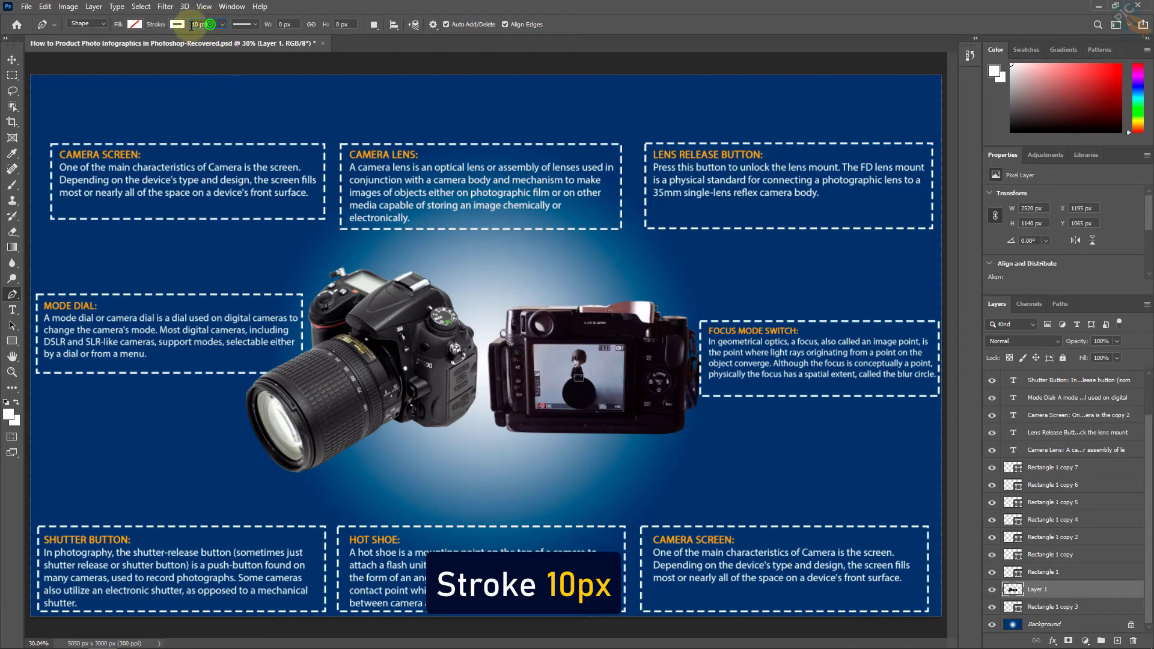
pyautogui.click(241, 25)
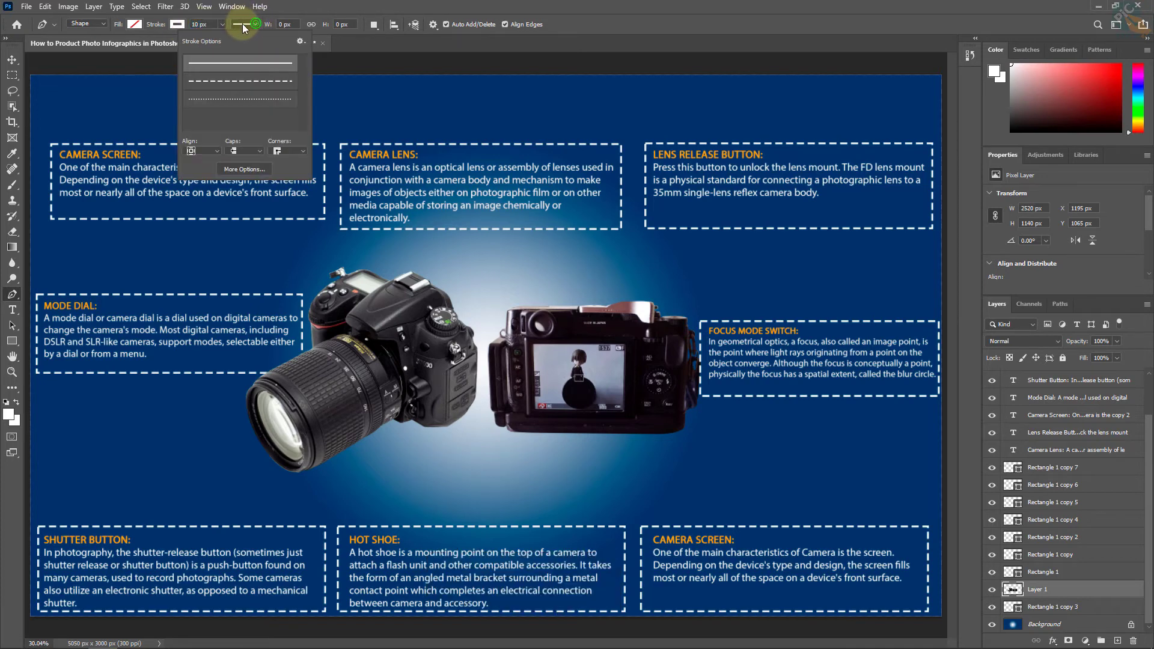
pyautogui.click(216, 80)
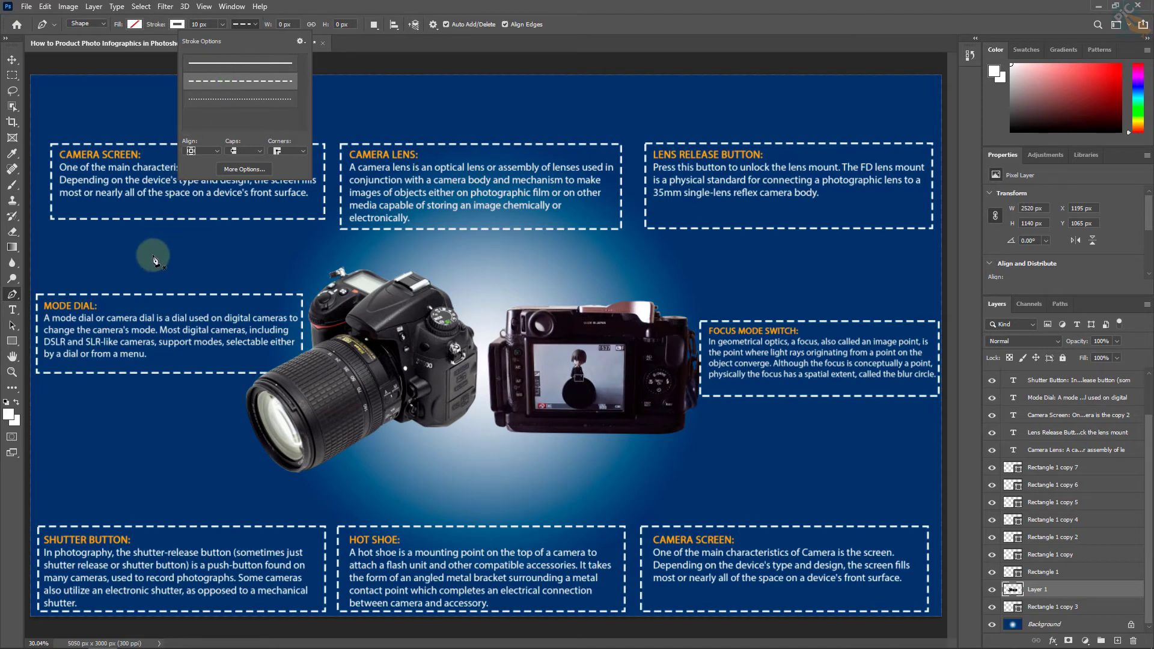
# Draw the connector from below the Camera Screen box down and across to the rear camera
pyautogui.click(182, 224)
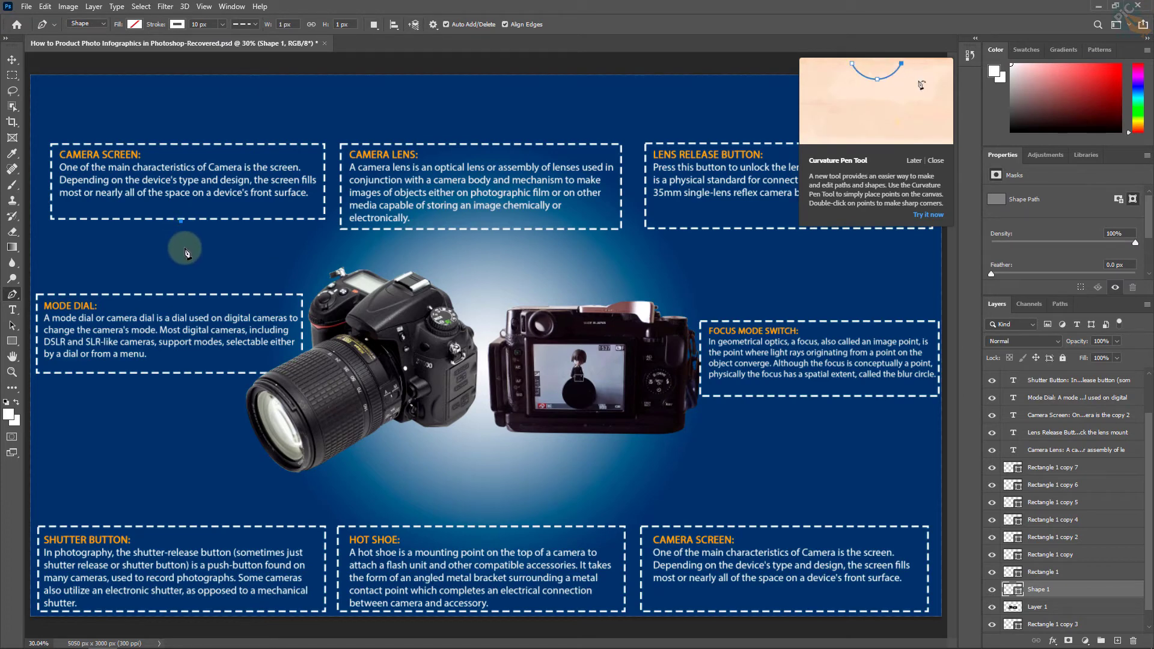
pyautogui.click(180, 245)
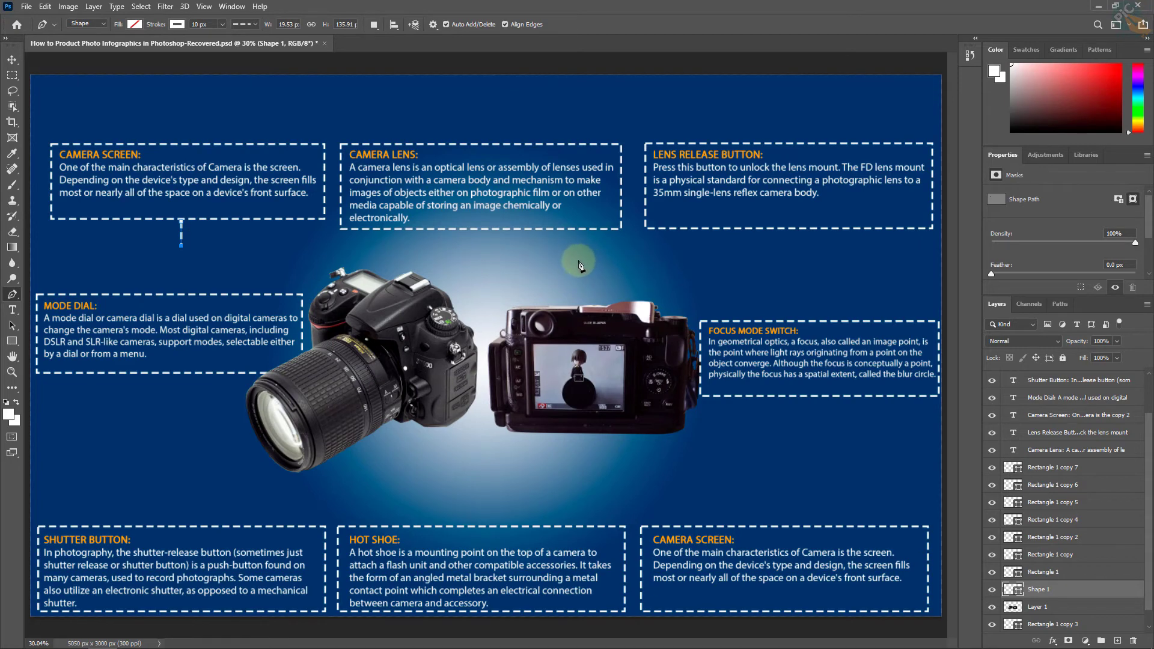
pyautogui.keyDown('shift'); pyautogui.click(579, 264); pyautogui.keyUp('shift')
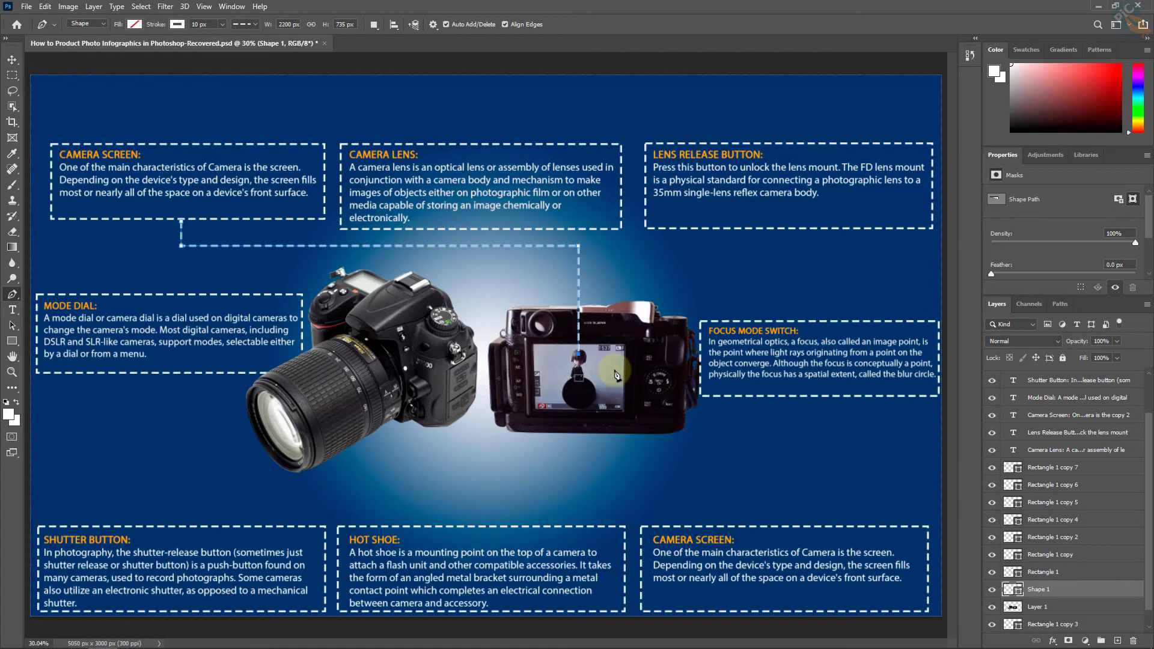
pyautogui.click(1047, 607)
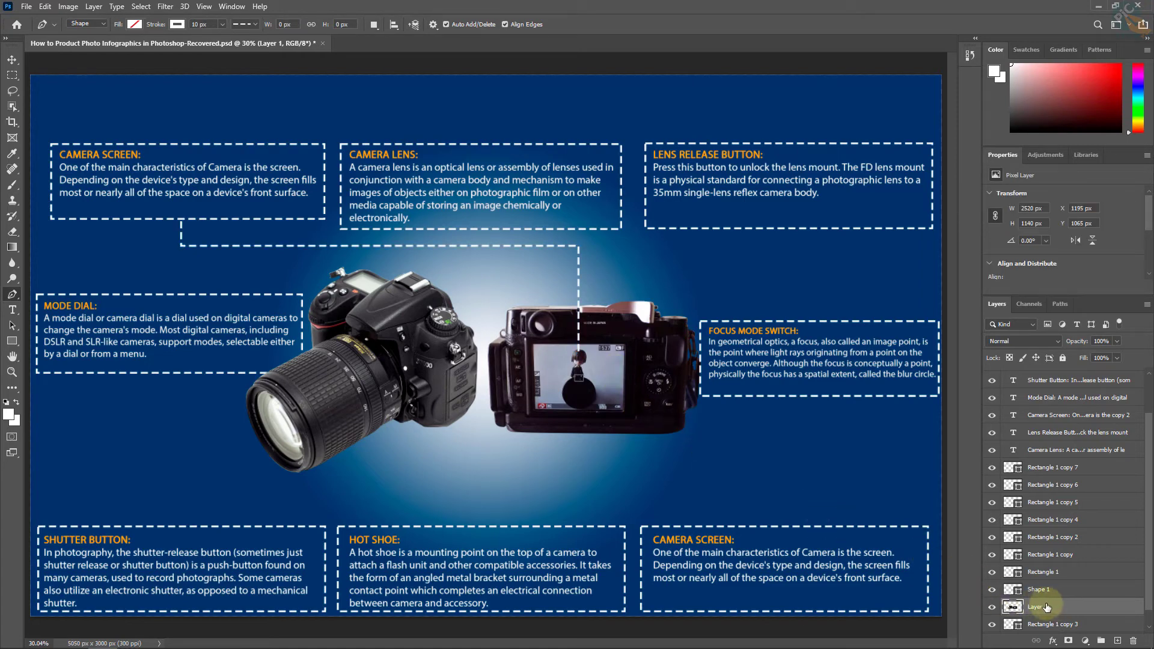
# Draw a dashed connector from the Camera Lens box down to the lens
pyautogui.scroll(-1, 1053, 608)
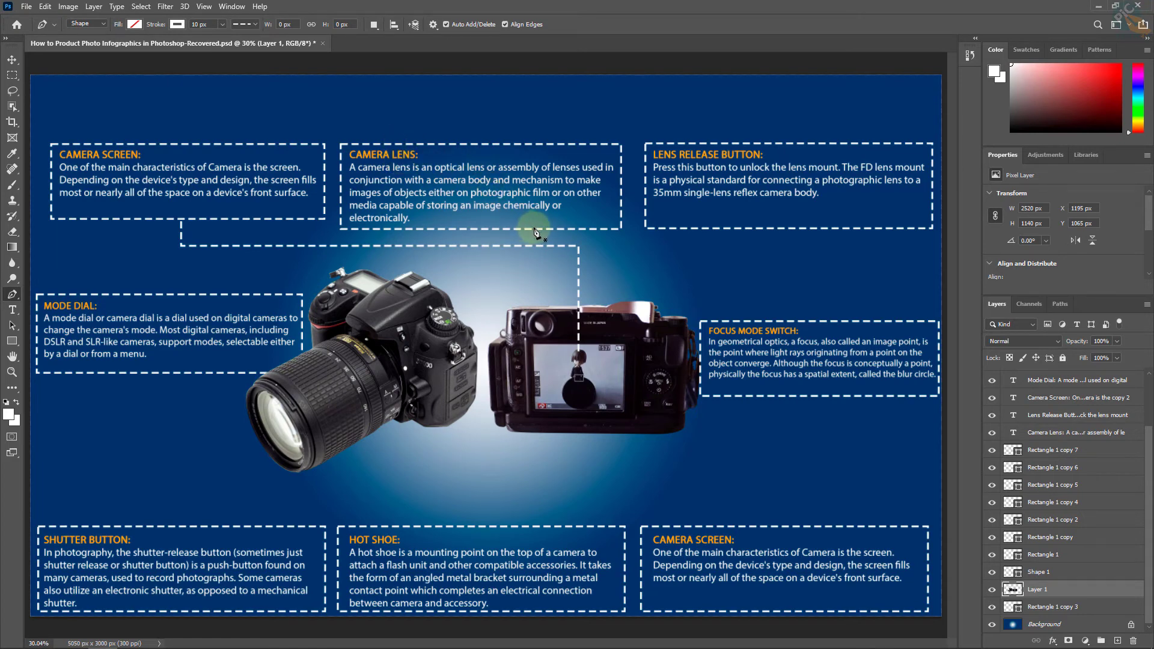
pyautogui.click(484, 229)
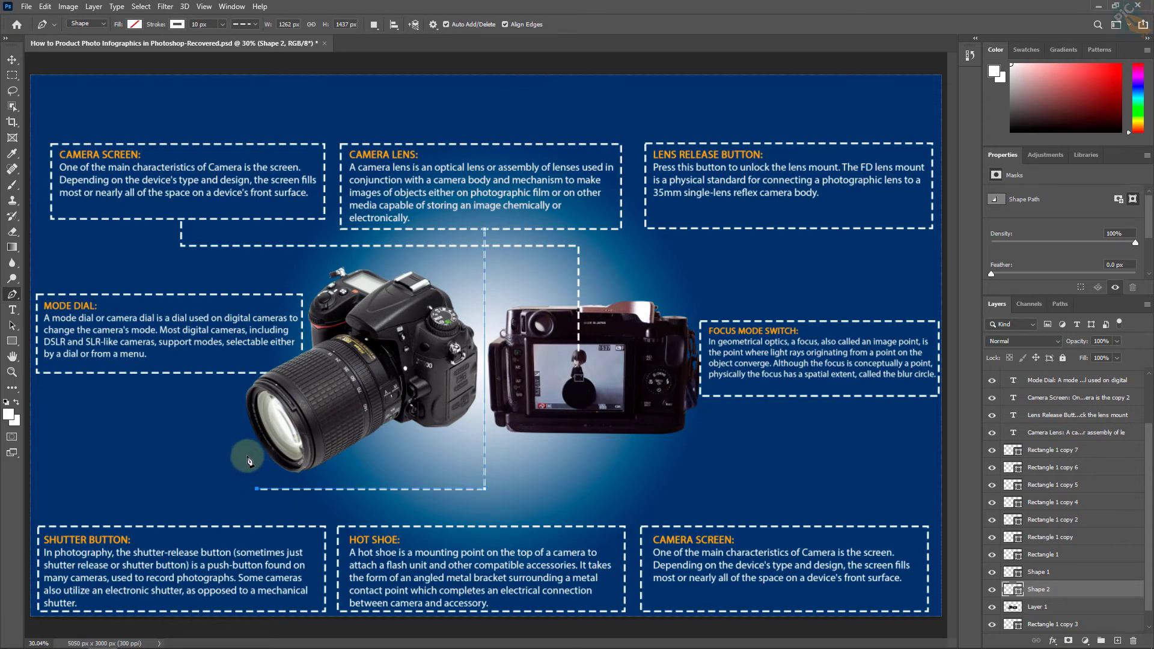
pyautogui.click(283, 430)
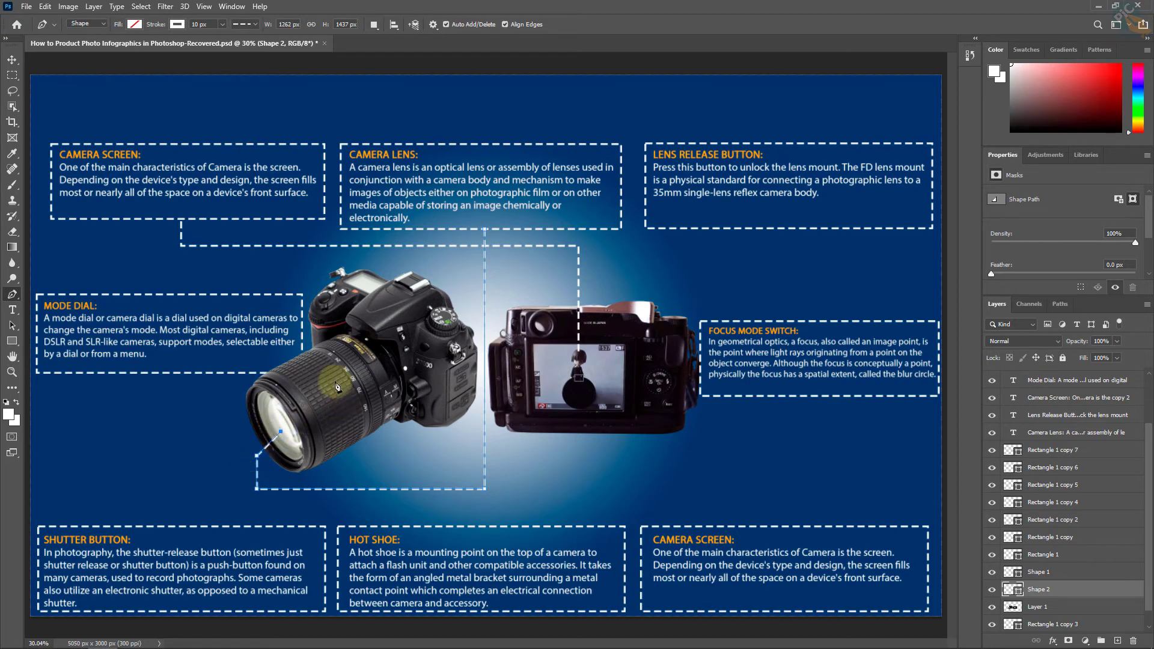
pyautogui.scroll(-1, 1112, 583)
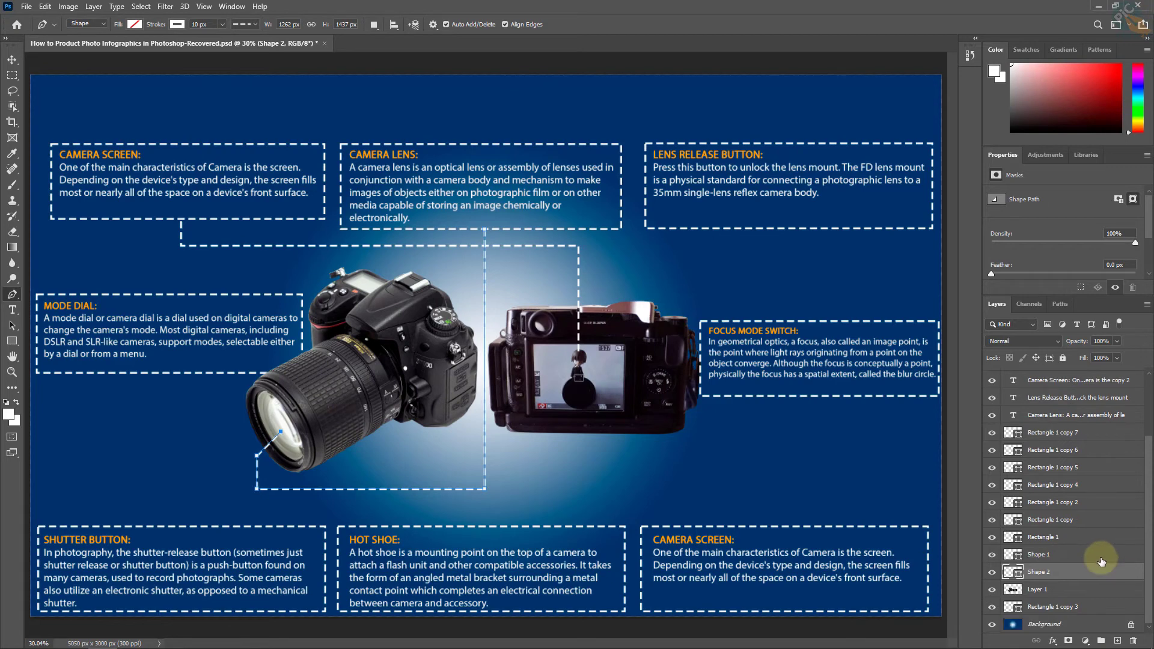
pyautogui.click(1048, 591)
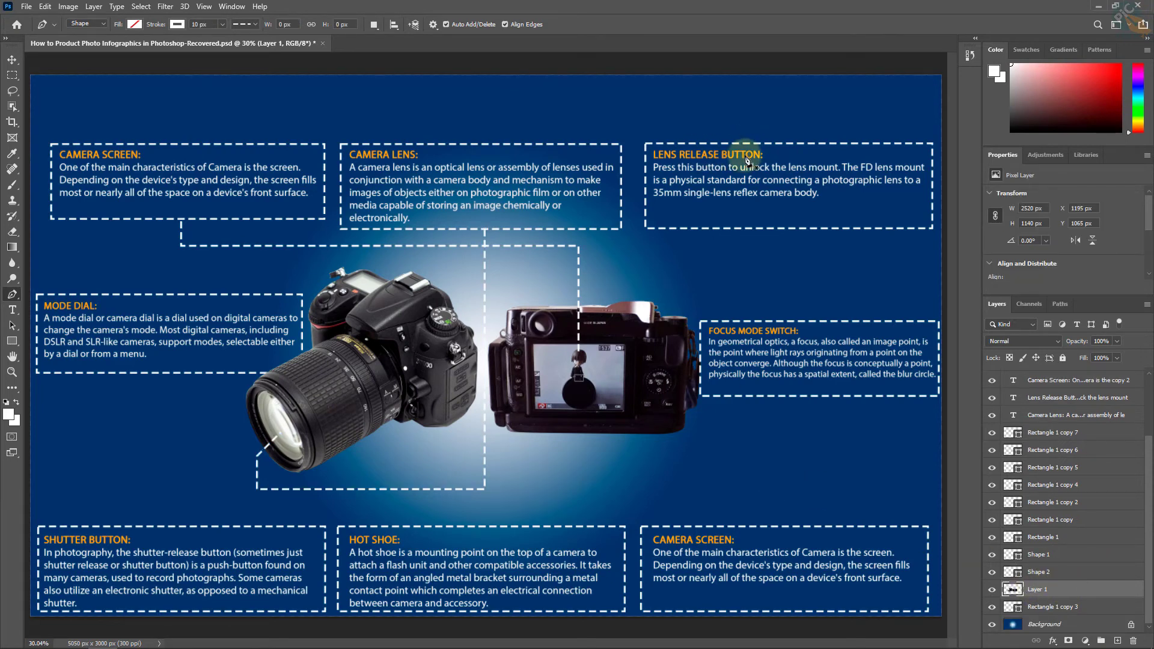
# Draw a multi-bend dashed connector from the Lens Release Button box to the camera body
pyautogui.click(781, 228)
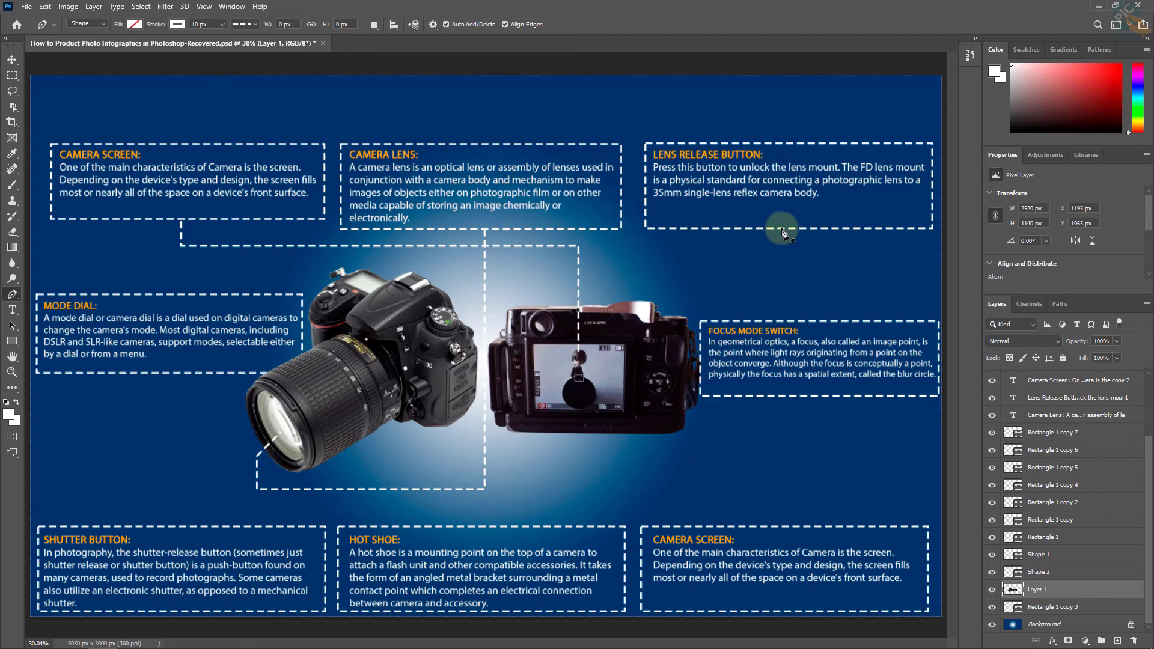
pyautogui.keyDown('shift'); pyautogui.click(789, 279); pyautogui.keyUp('shift')
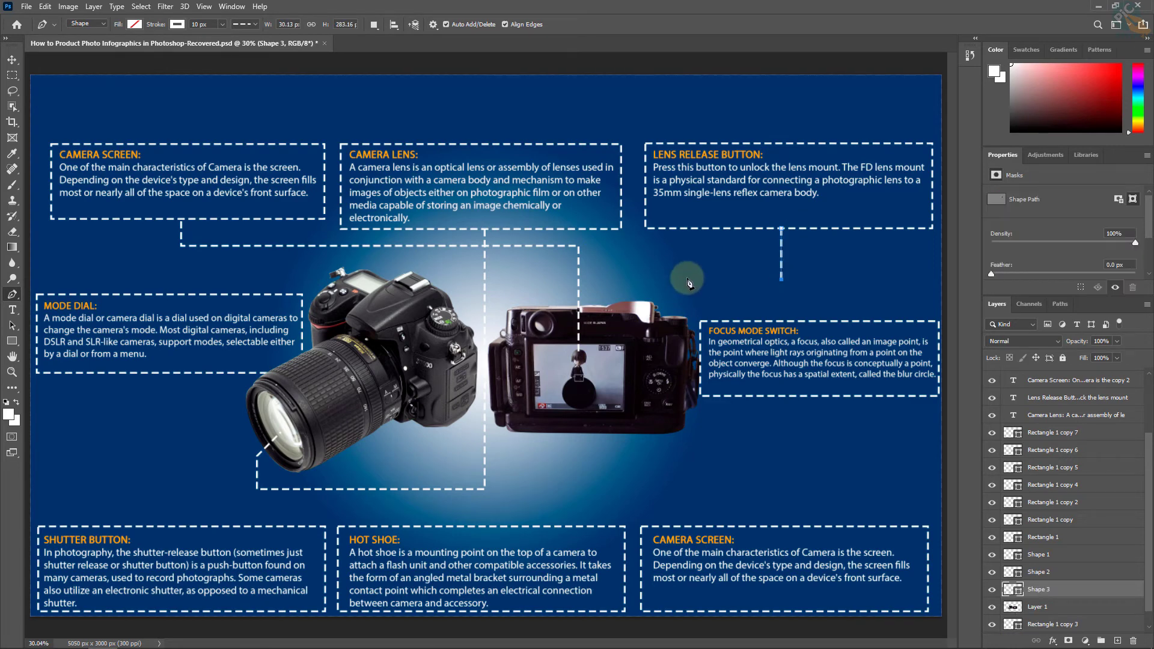
pyautogui.keyDown('shift'); pyautogui.click(694, 279); pyautogui.keyUp('shift')
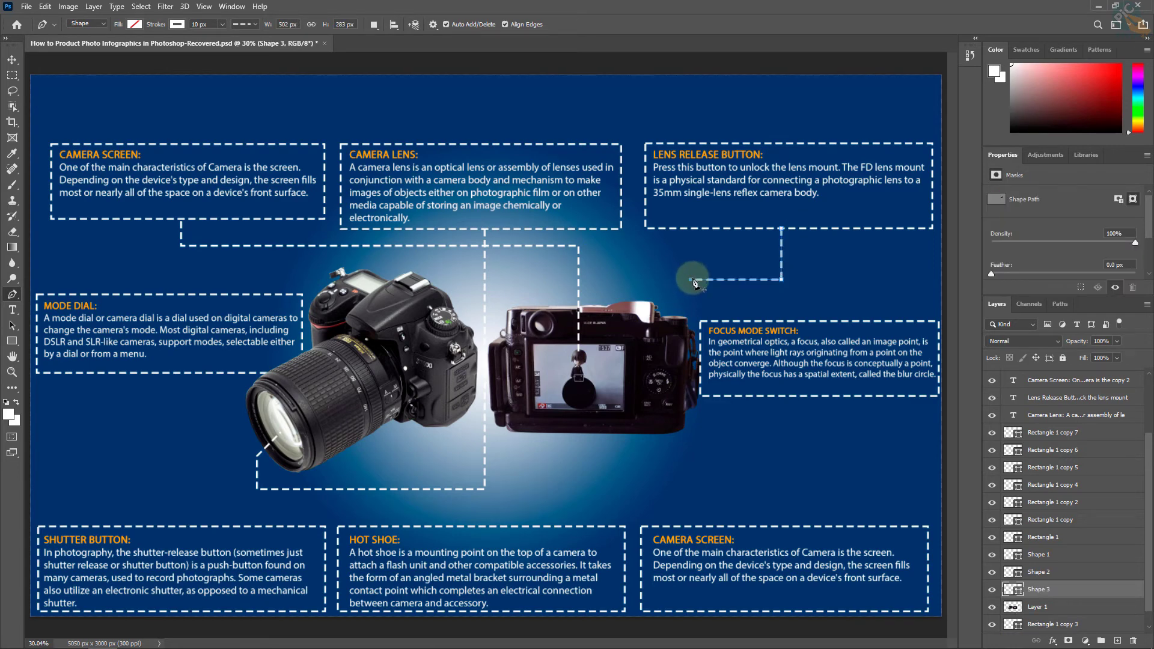
pyautogui.keyDown('shift'); pyautogui.click(695, 468); pyautogui.keyUp('shift')
pyautogui.keyDown('shift'); pyautogui.click(409, 467); pyautogui.keyUp('shift')
pyautogui.keyDown('shift'); pyautogui.click(410, 391); pyautogui.keyUp('shift')
pyautogui.press('Return')
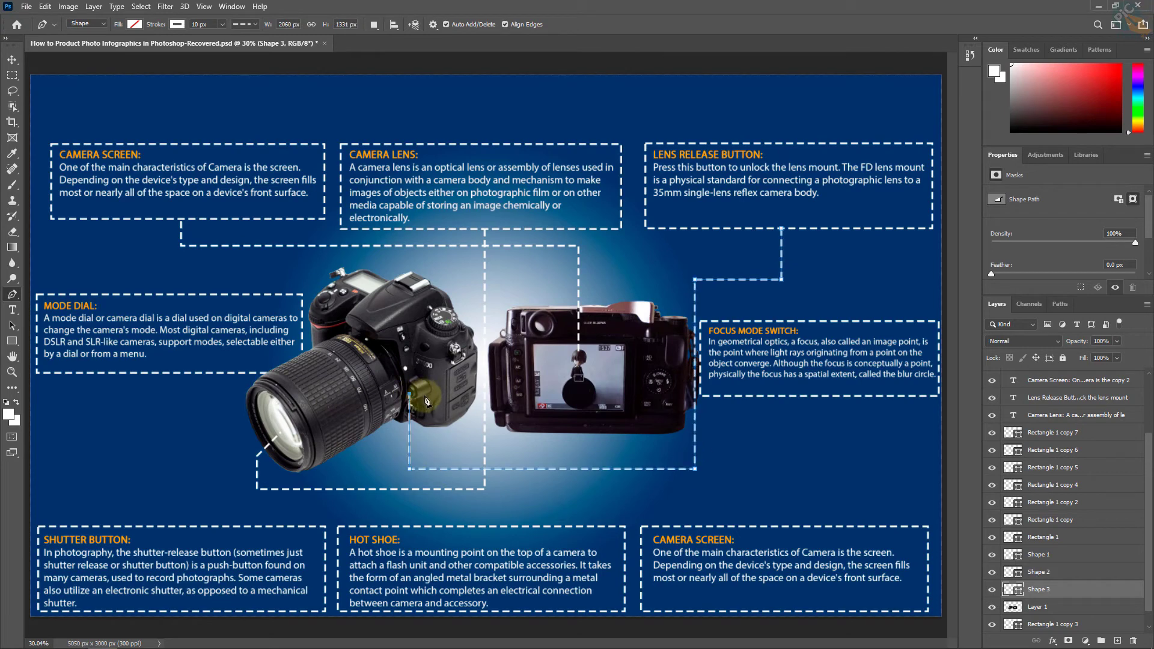
pyautogui.scroll(-1, 1141, 553)
pyautogui.click(1038, 589)
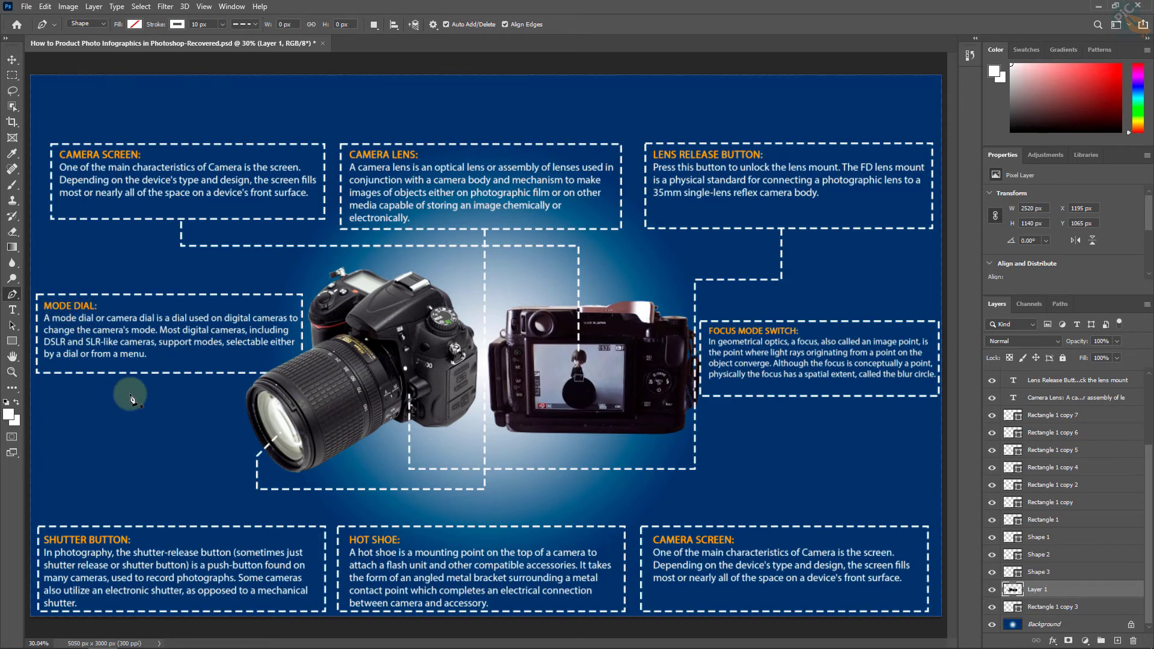
# Draw a dashed connector from the Mode Dial box over to the mode dial
pyautogui.click(171, 292)
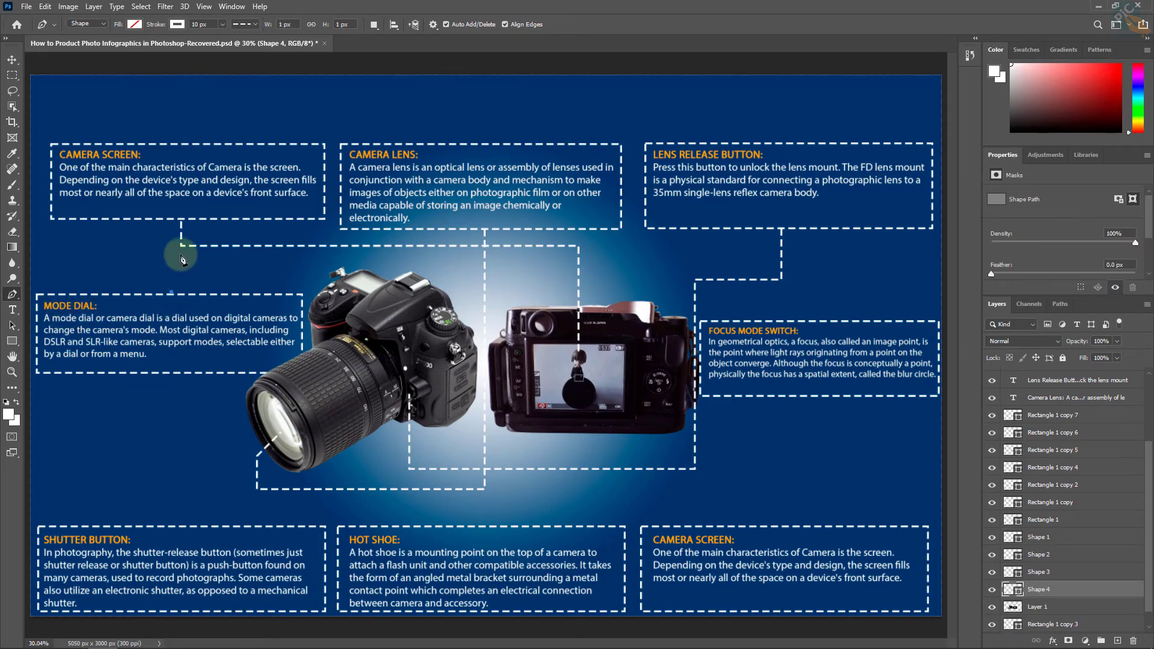
pyautogui.click(171, 253)
pyautogui.click(458, 253)
pyautogui.click(459, 299)
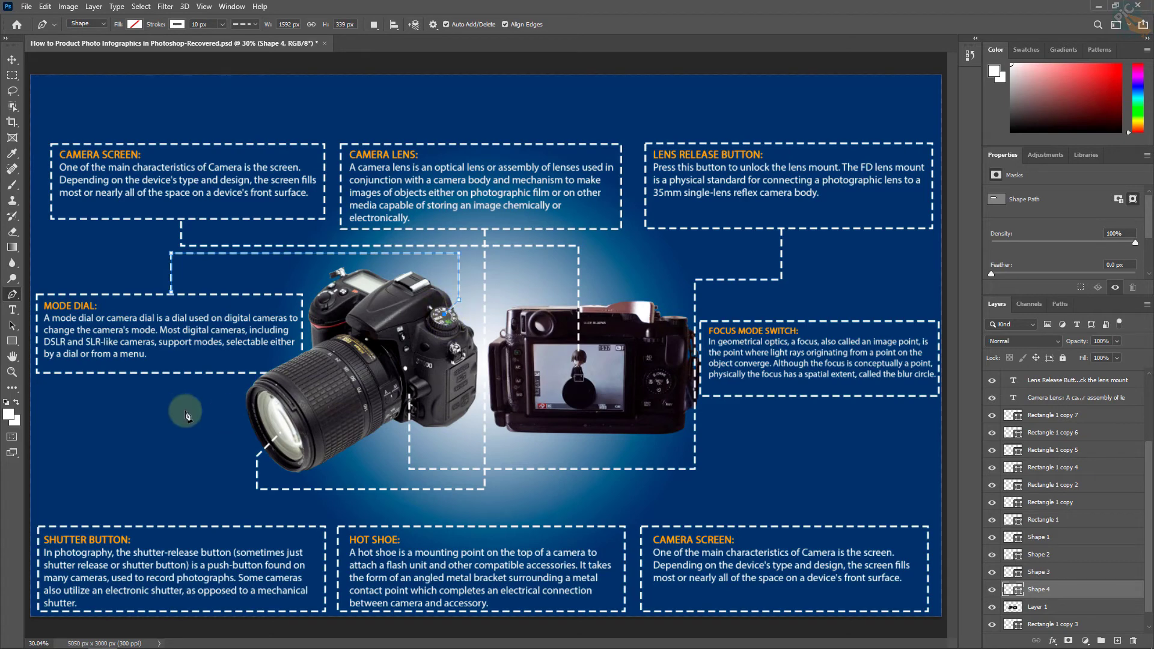
pyautogui.click(1061, 606)
# Draw dashed connectors from the Shutter Button and Hot Shoe boxes to their camera parts
pyautogui.click(171, 524)
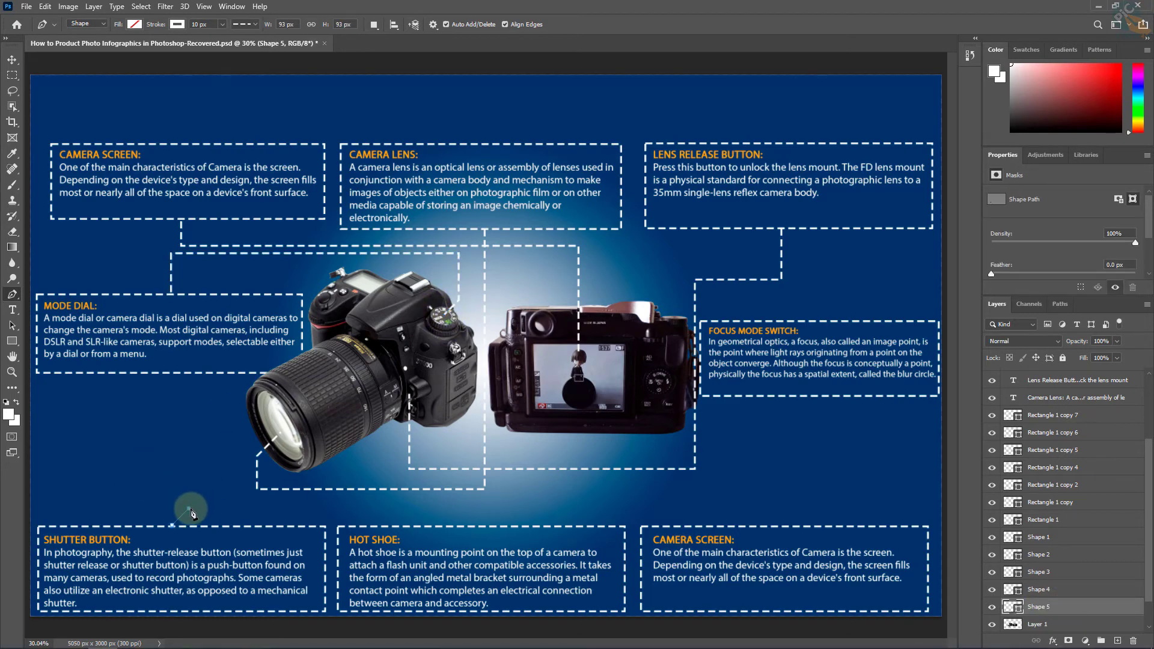
pyautogui.click(171, 495)
pyautogui.click(472, 494)
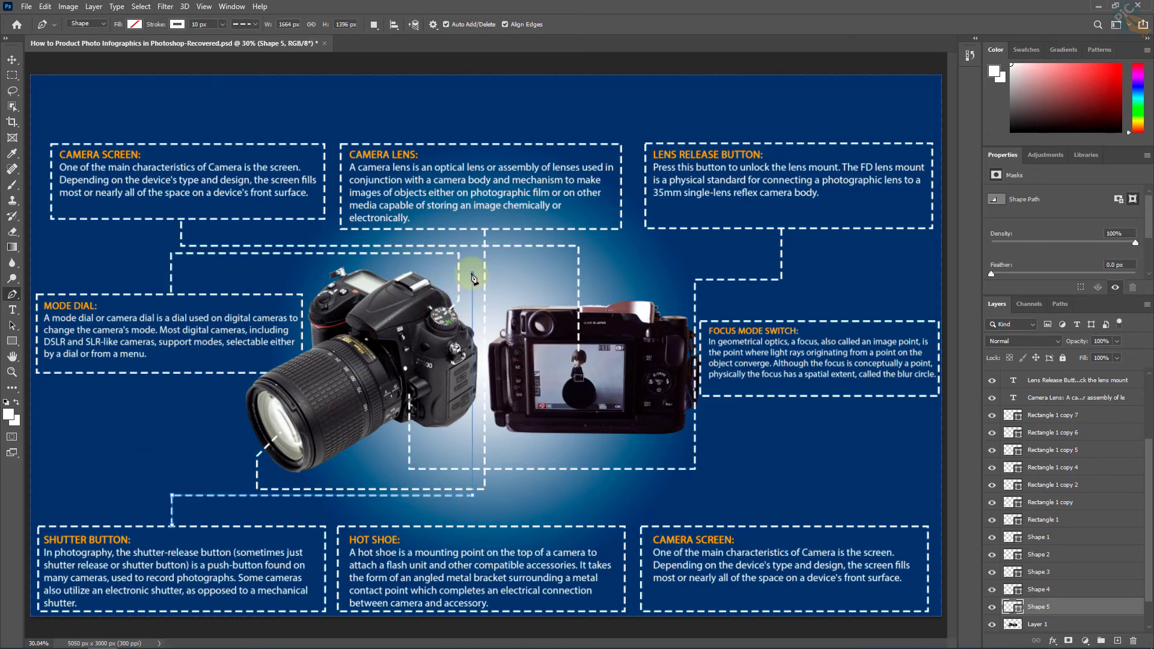
pyautogui.click(479, 495)
pyautogui.click(479, 268)
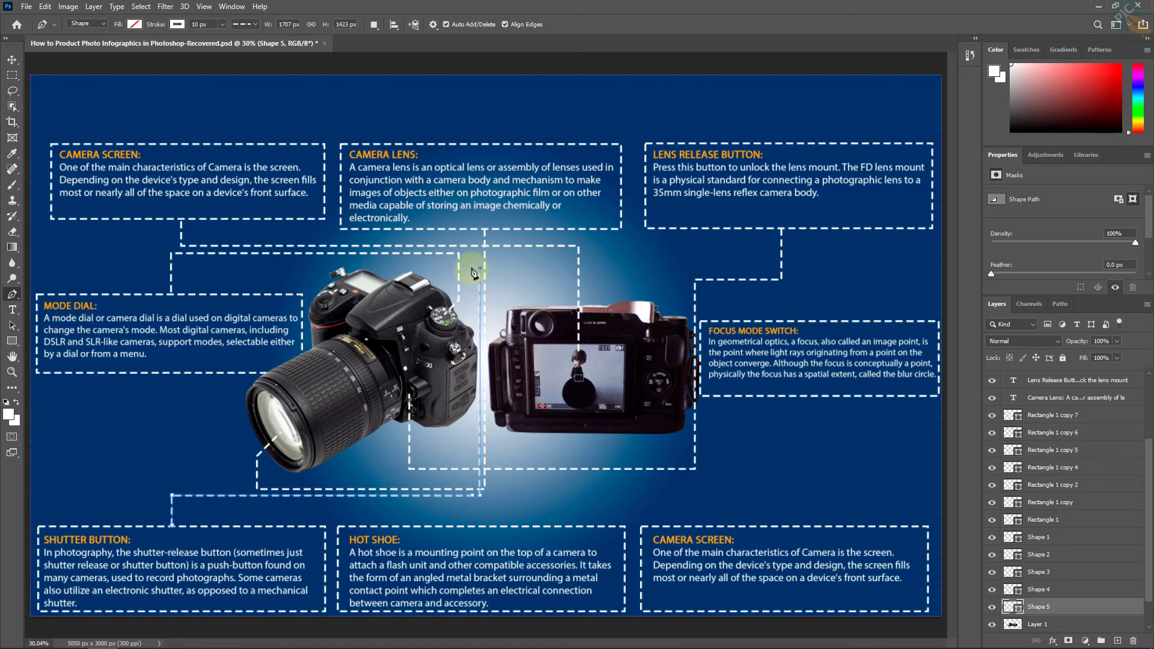
pyautogui.click(350, 269)
pyautogui.scroll(-1, 1058, 594)
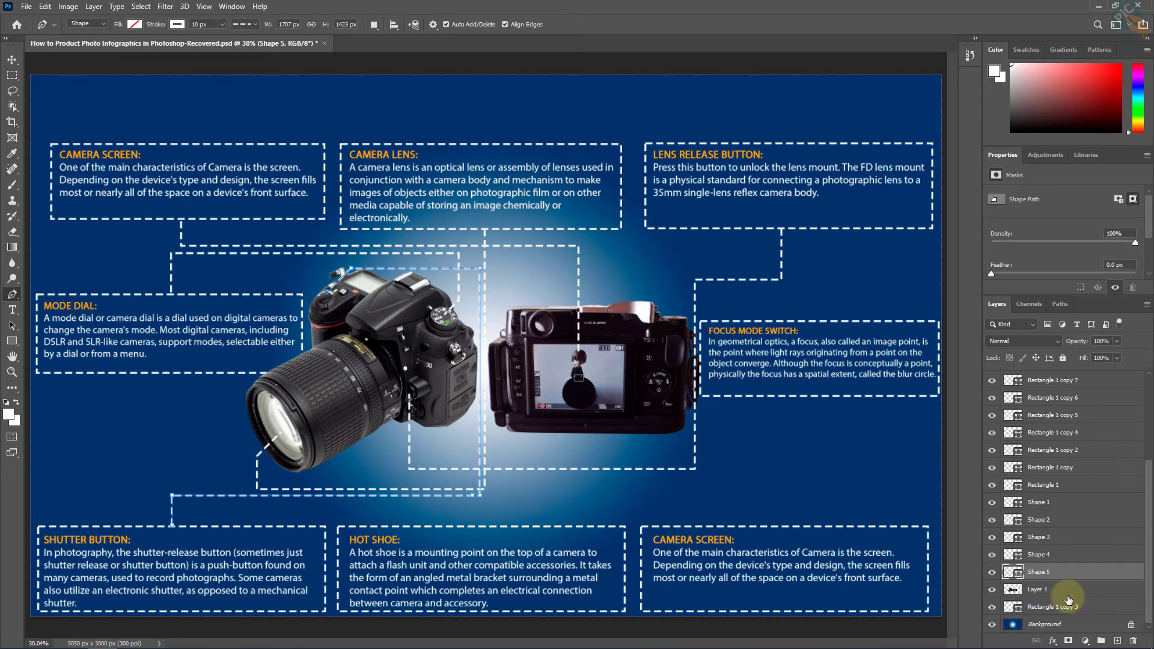
pyautogui.click(1048, 592)
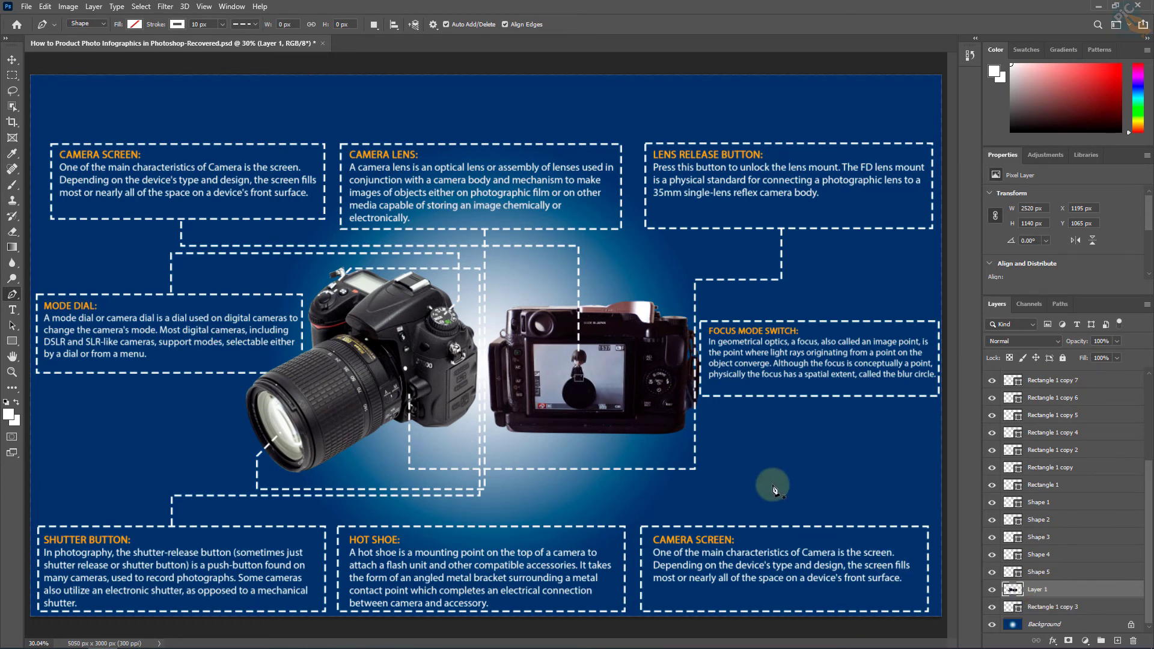
pyautogui.click(472, 523)
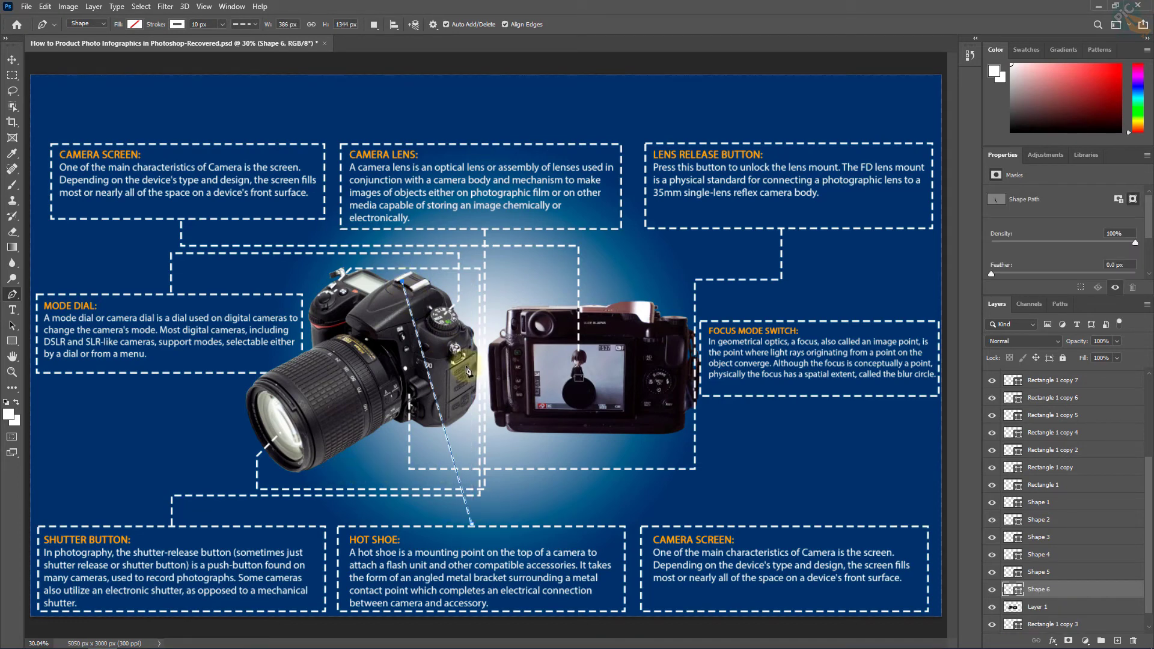
pyautogui.click(1091, 600)
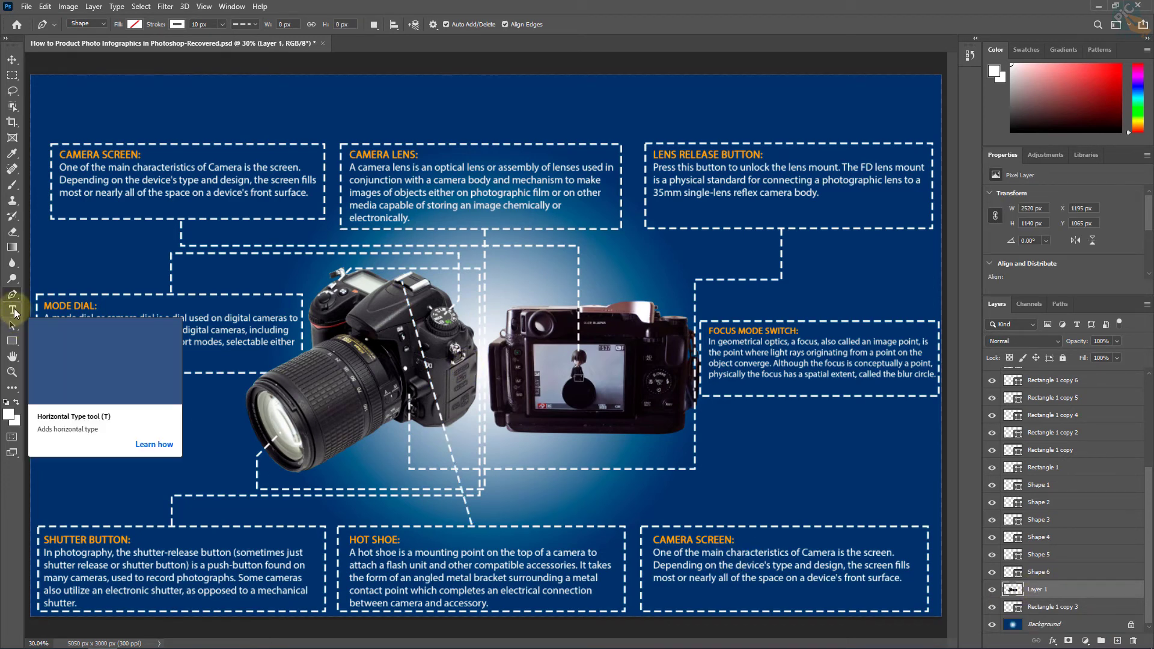
# Copy the 'Zoom Ring:' heading from the Word Product Info document, then select Photoshop's CAMERA SCREEN: heading
pyautogui.click(13, 310)
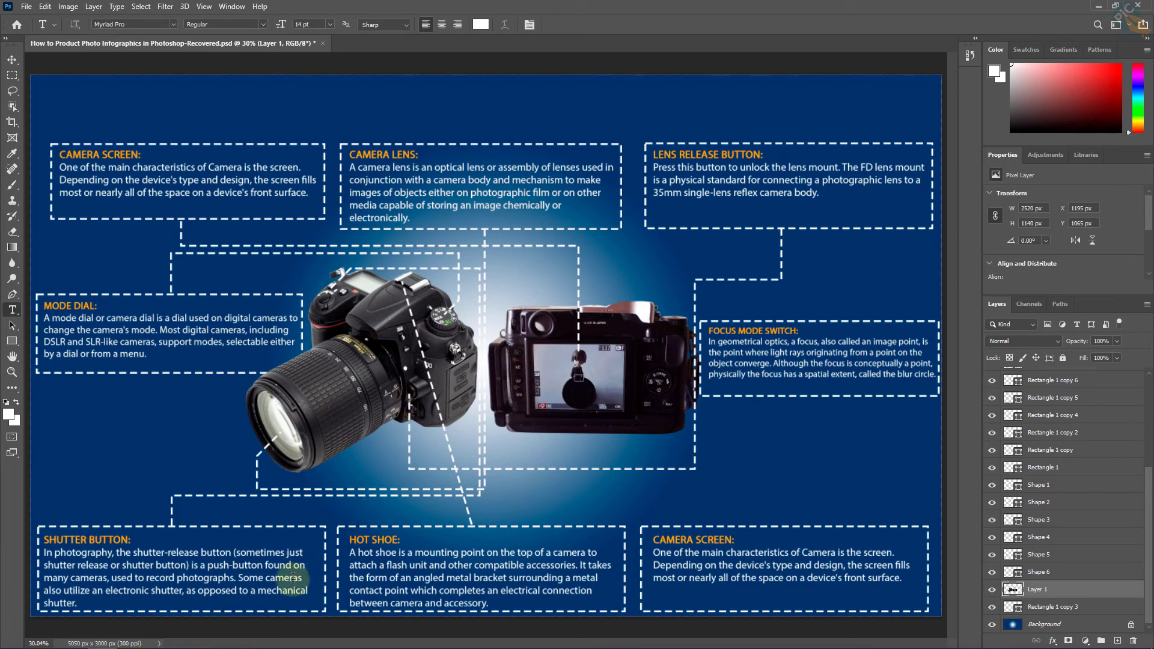
pyautogui.click(271, 639)
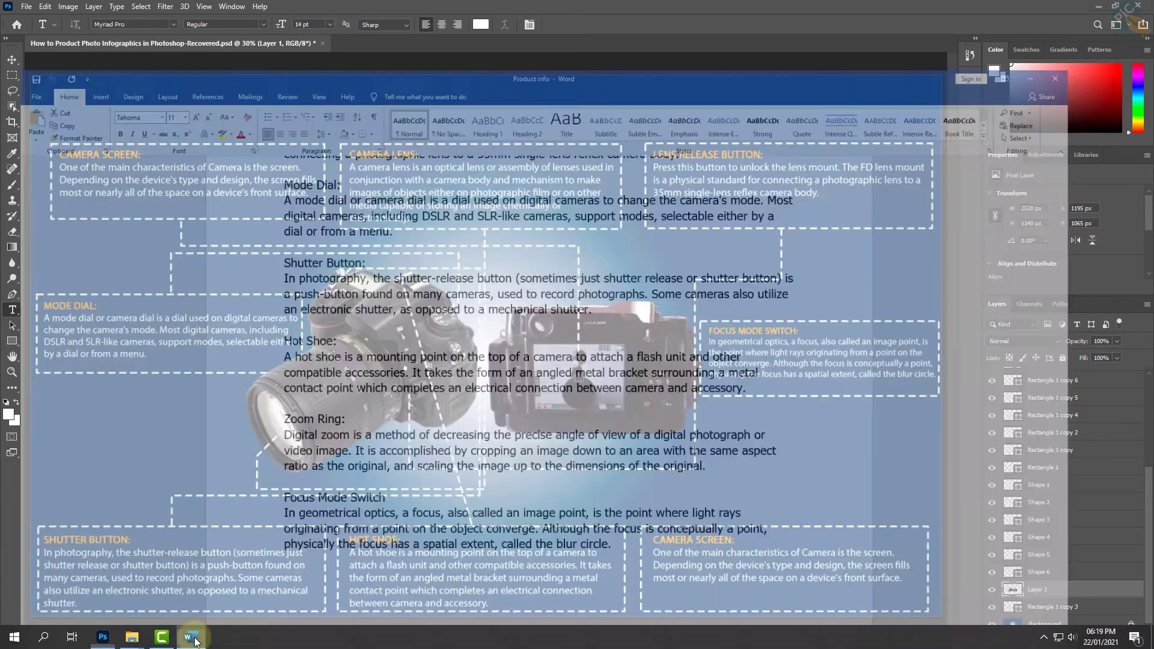
pyautogui.click(373, 384)
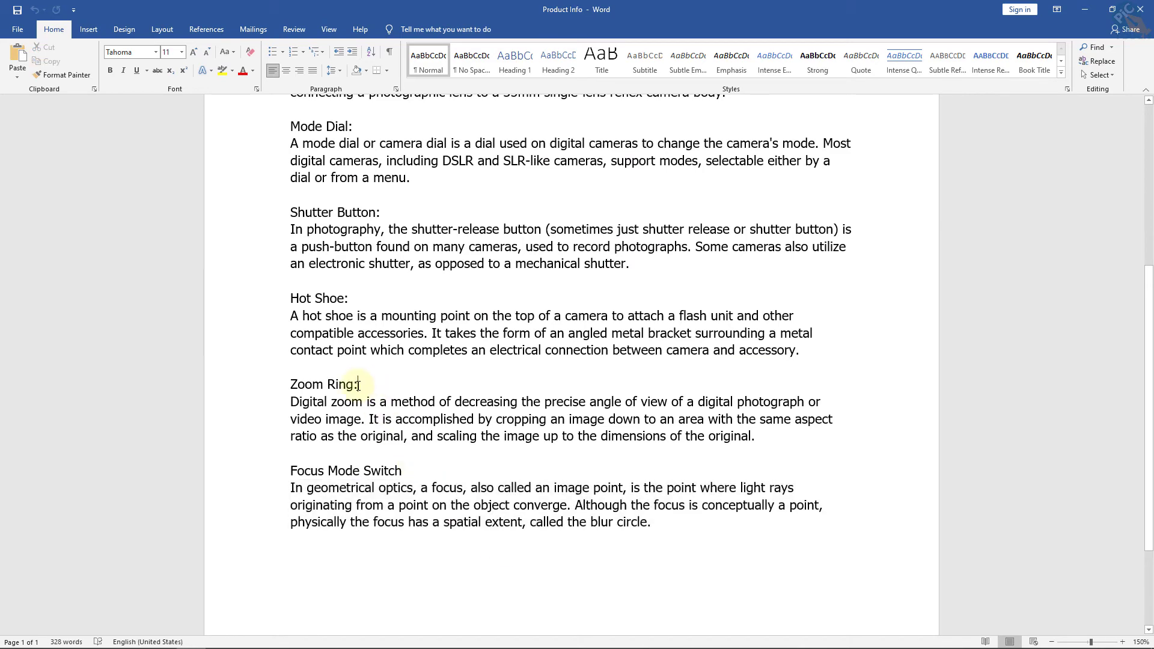
pyautogui.moveTo(358, 385); pyautogui.dragTo(290, 384)
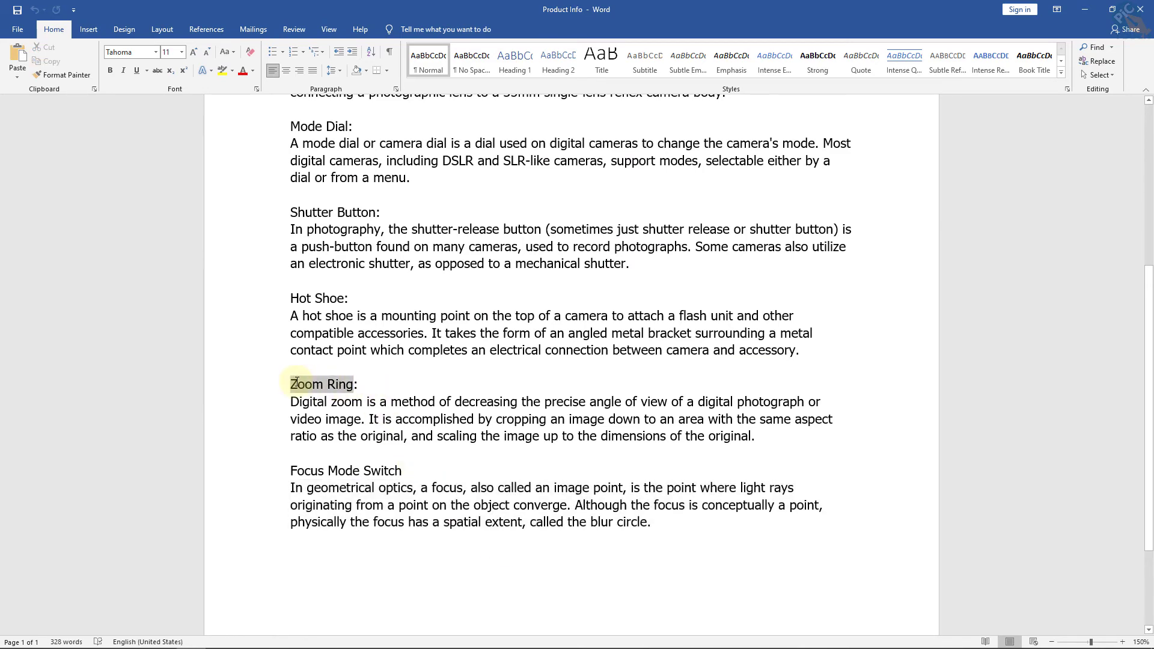
pyautogui.click(373, 383)
pyautogui.moveTo(364, 385); pyautogui.dragTo(291, 384)
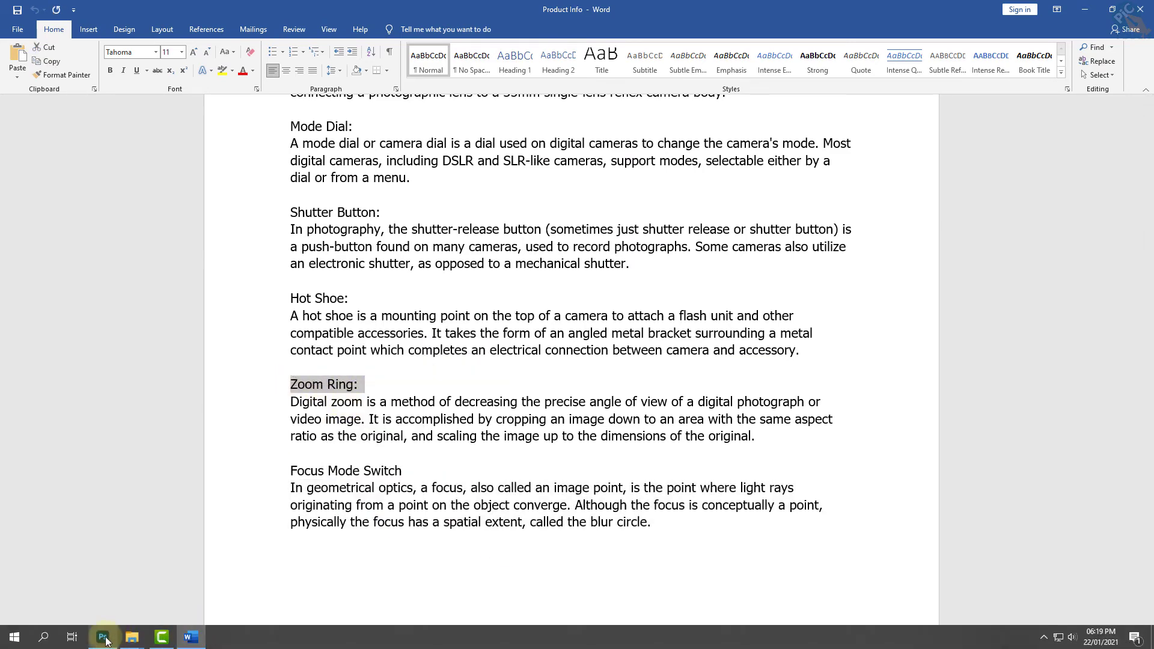
pyautogui.click(105, 637)
pyautogui.moveTo(735, 540); pyautogui.dragTo(653, 539)
# Paste ZOOM RING: as the heading and replace its body with Word's digital zoom description
pyautogui.rightClick(673, 543)
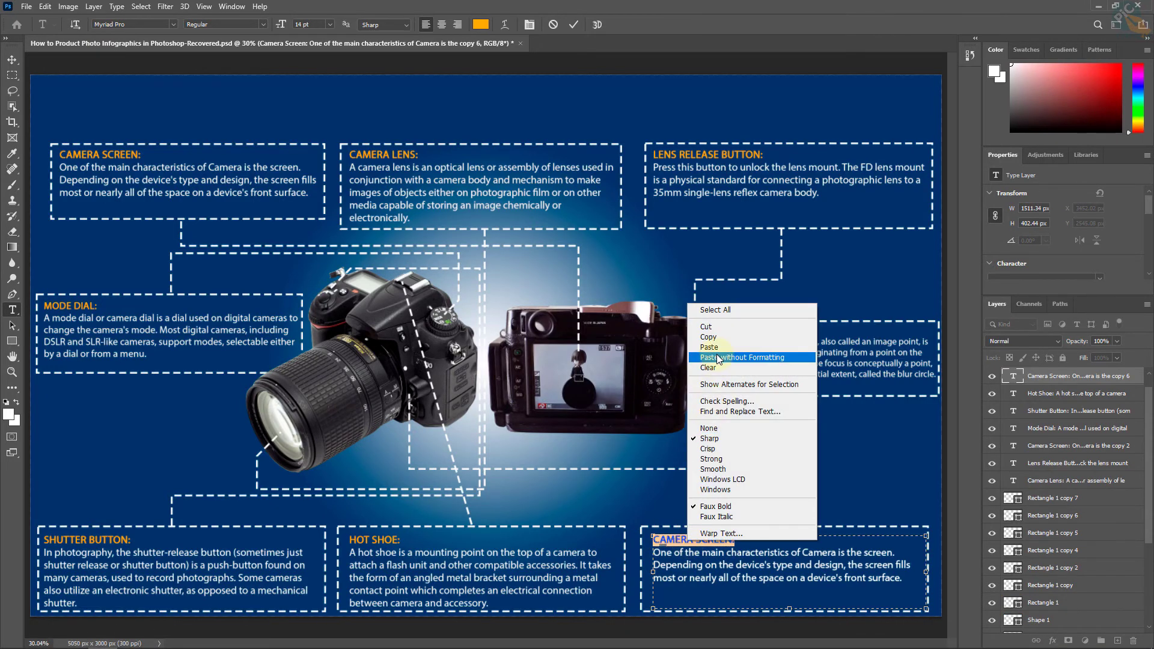
pyautogui.click(715, 359)
pyautogui.click(191, 637)
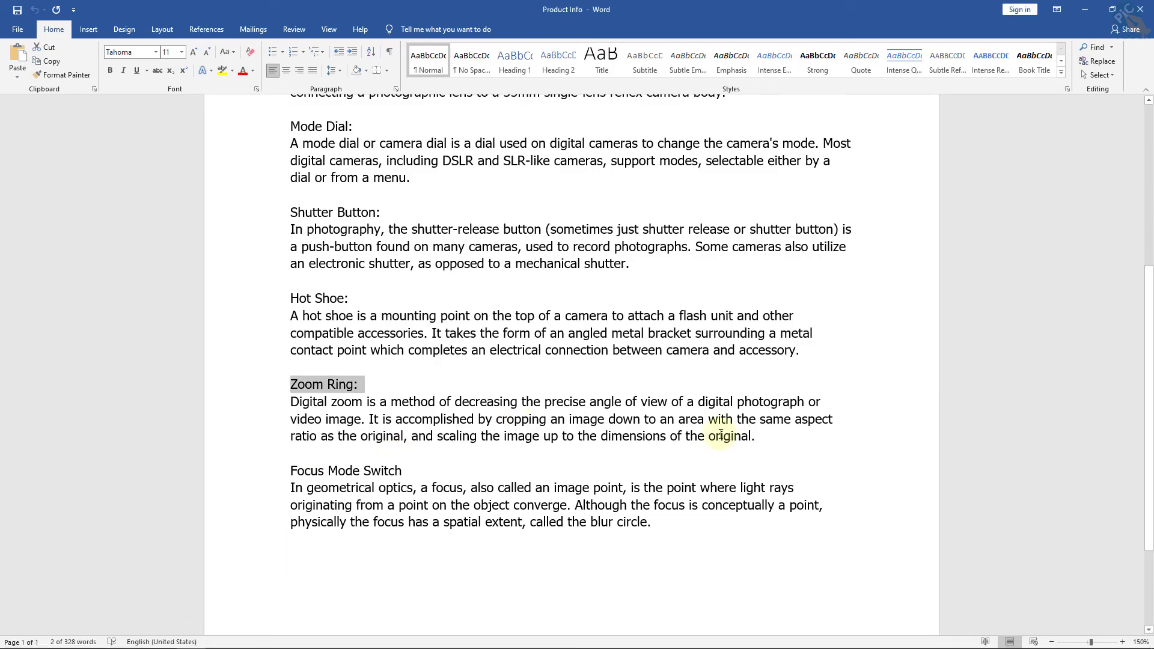
pyautogui.moveTo(759, 436); pyautogui.dragTo(290, 401)
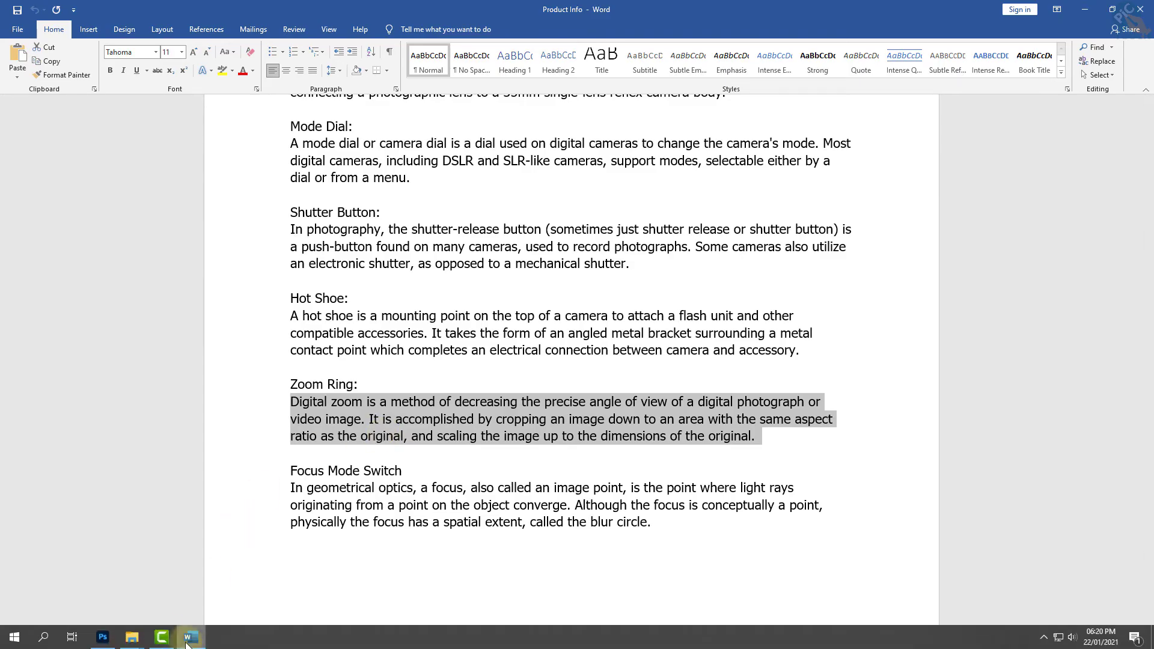
pyautogui.click(105, 637)
pyautogui.moveTo(906, 579); pyautogui.dragTo(653, 550)
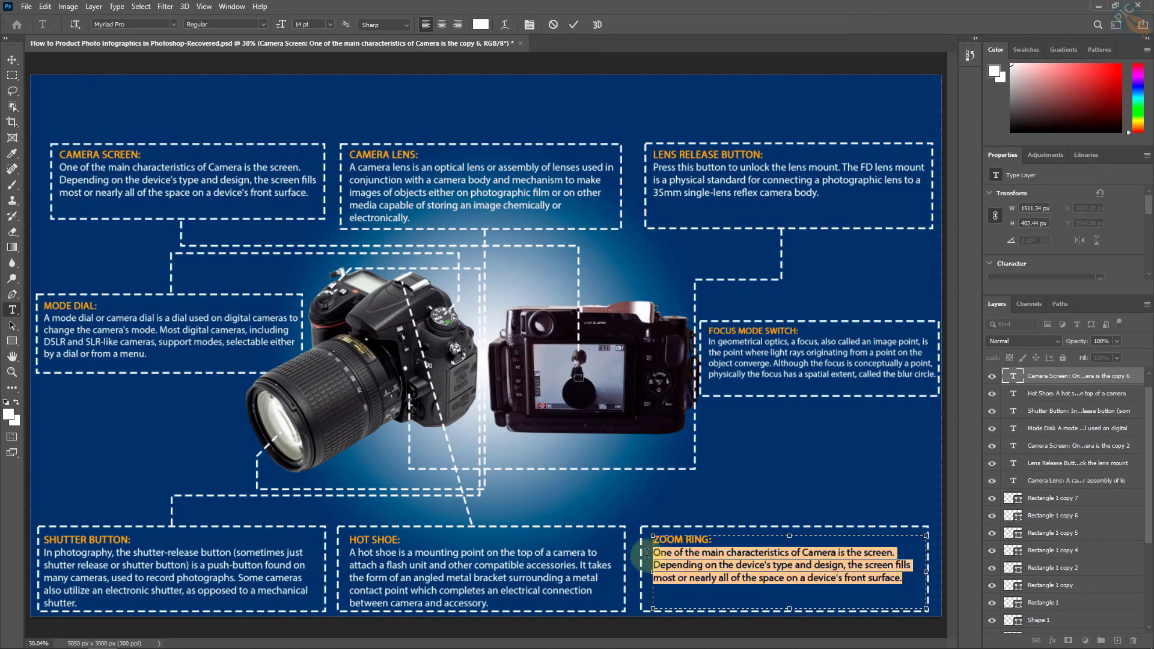
pyautogui.rightClick(710, 576)
pyautogui.click(756, 373)
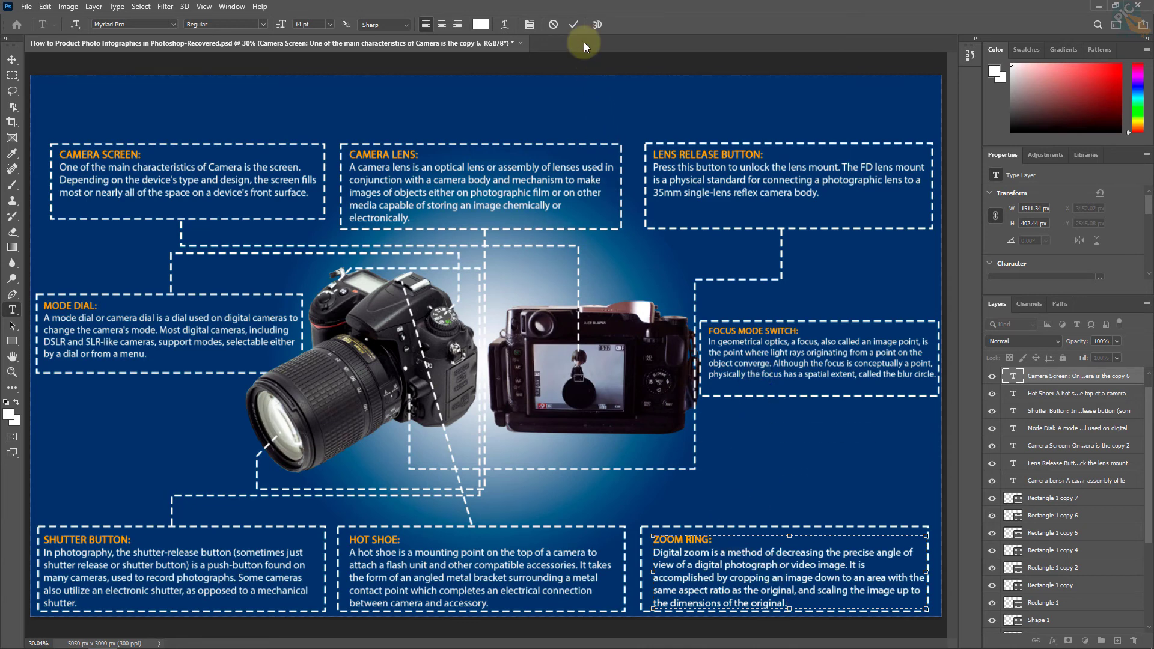
pyautogui.click(572, 24)
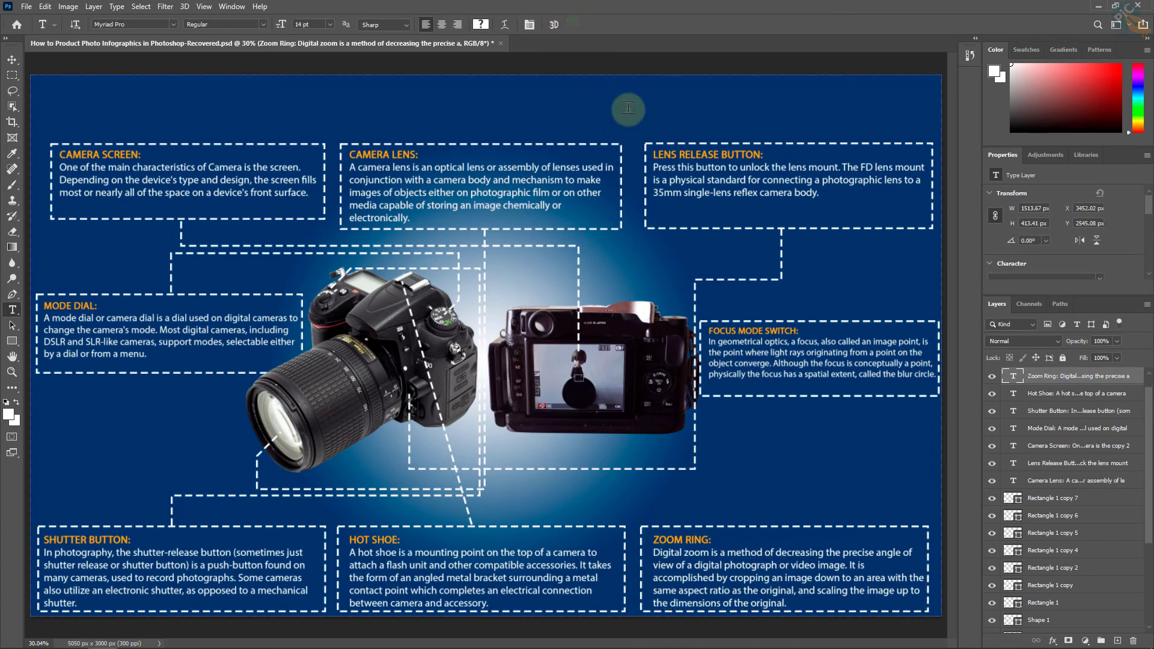
pyautogui.scroll(-3, 1119, 494)
# Draw a dashed connector from the ZOOM RING box up and left to the camera lens
pyautogui.click(1058, 589)
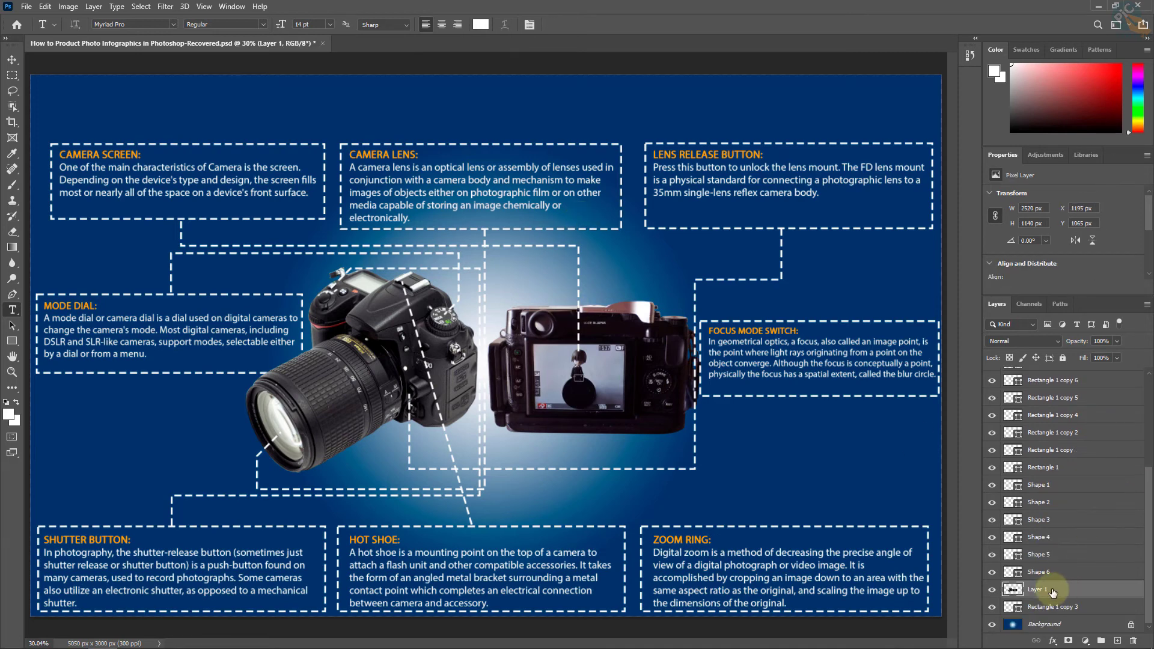
pyautogui.click(12, 295)
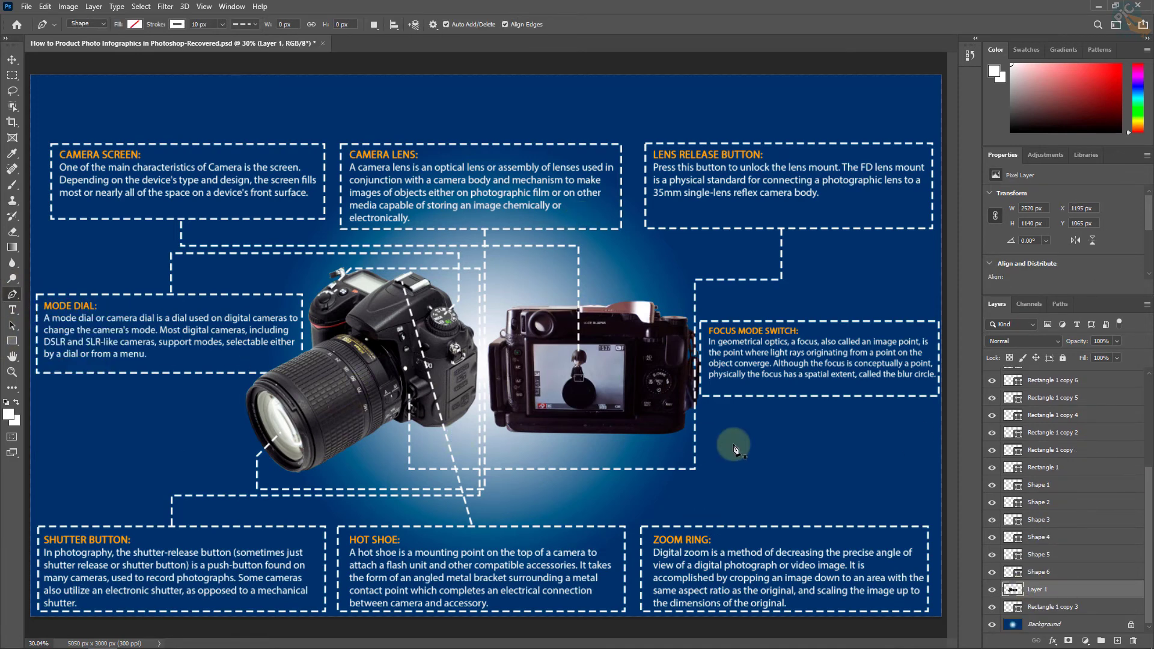
pyautogui.click(773, 524)
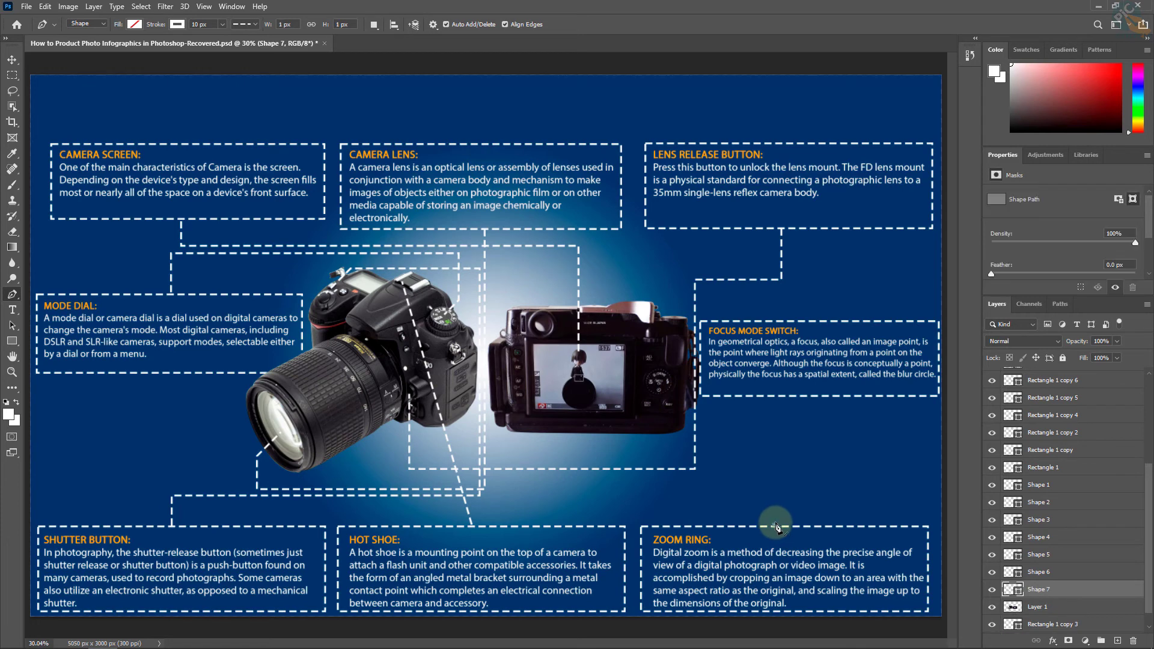
pyautogui.click(774, 453)
pyautogui.click(337, 452)
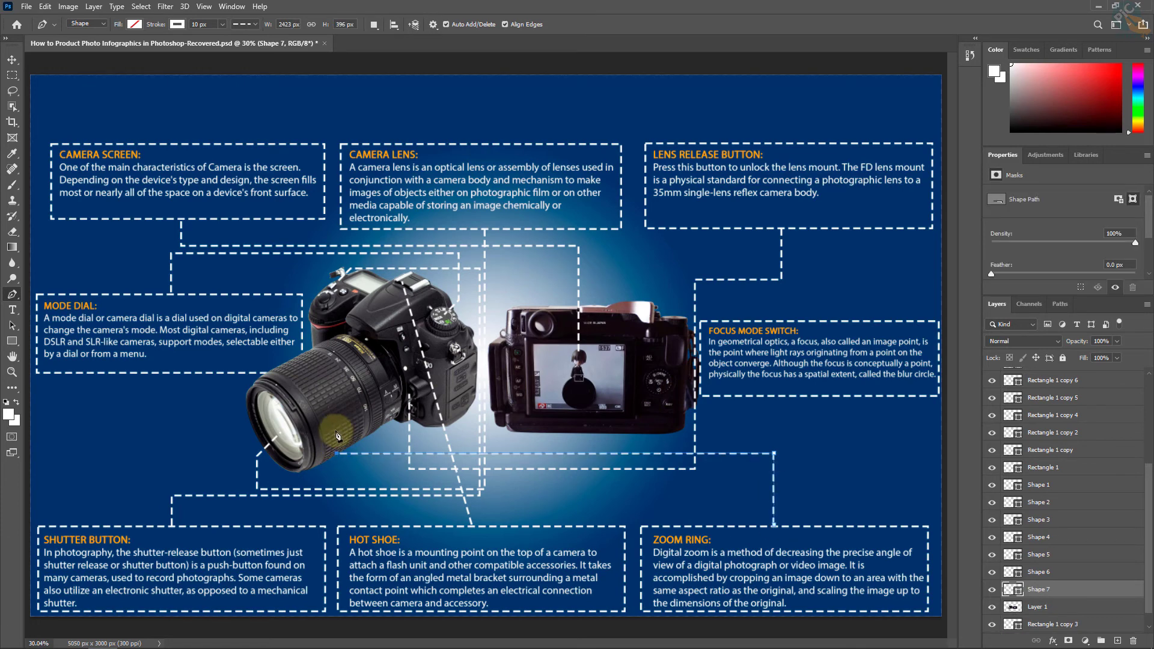
pyautogui.click(338, 432)
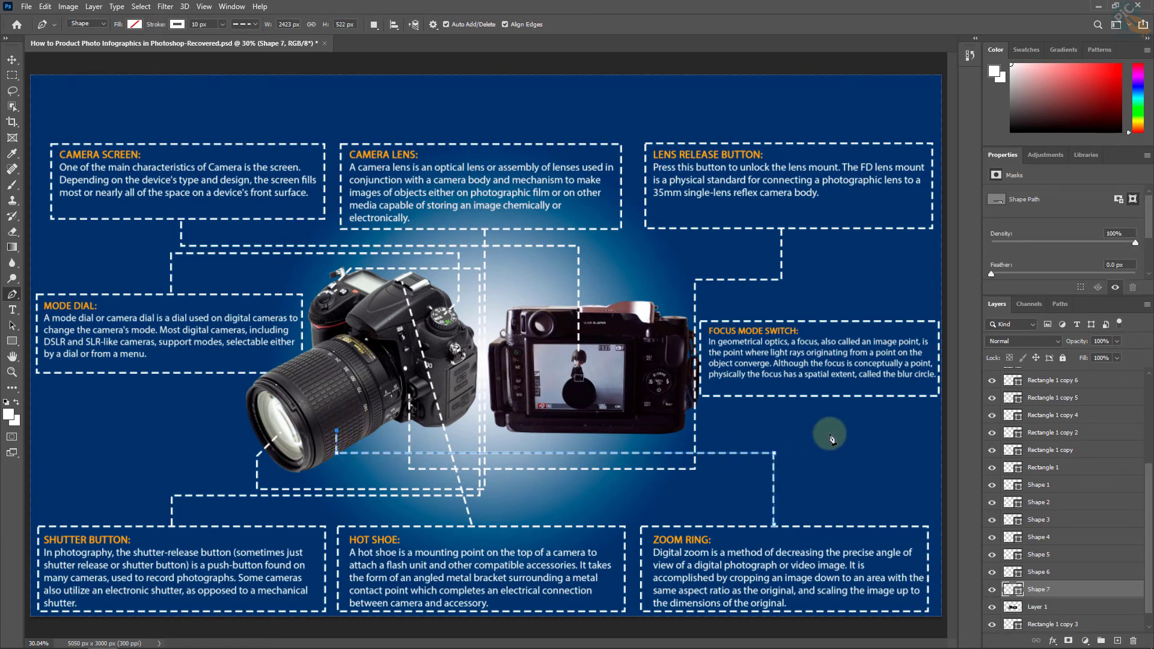
pyautogui.click(1045, 608)
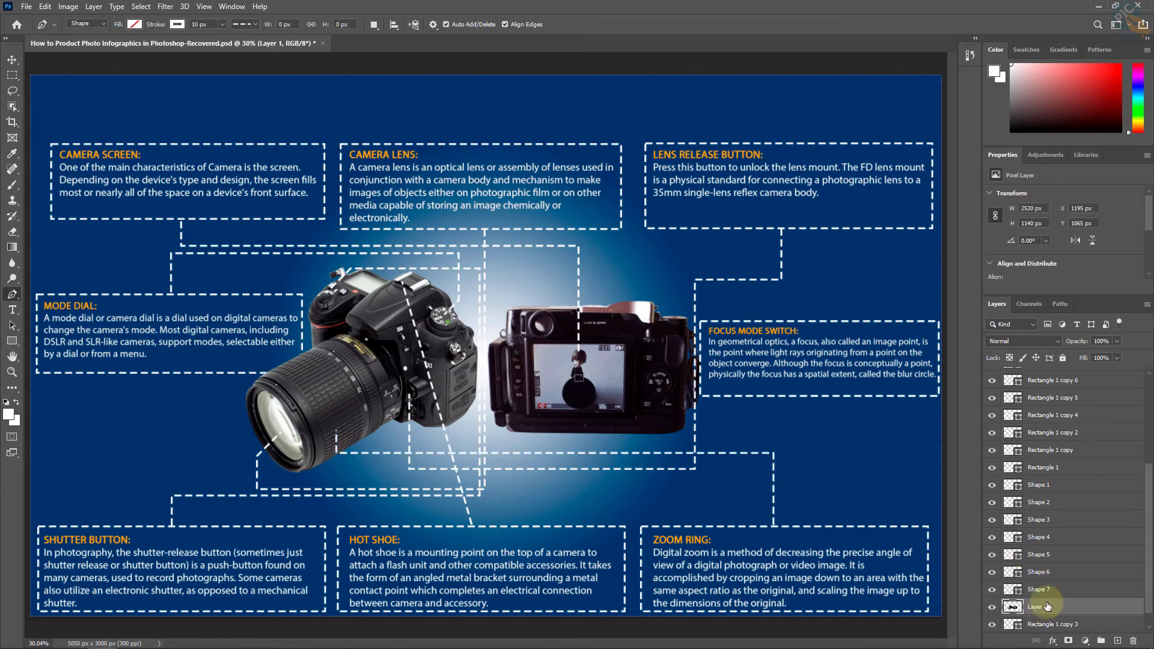
# Draw a dashed connector from the FOCUS MODE SWITCH box down, left and up to the camera
pyautogui.click(824, 397)
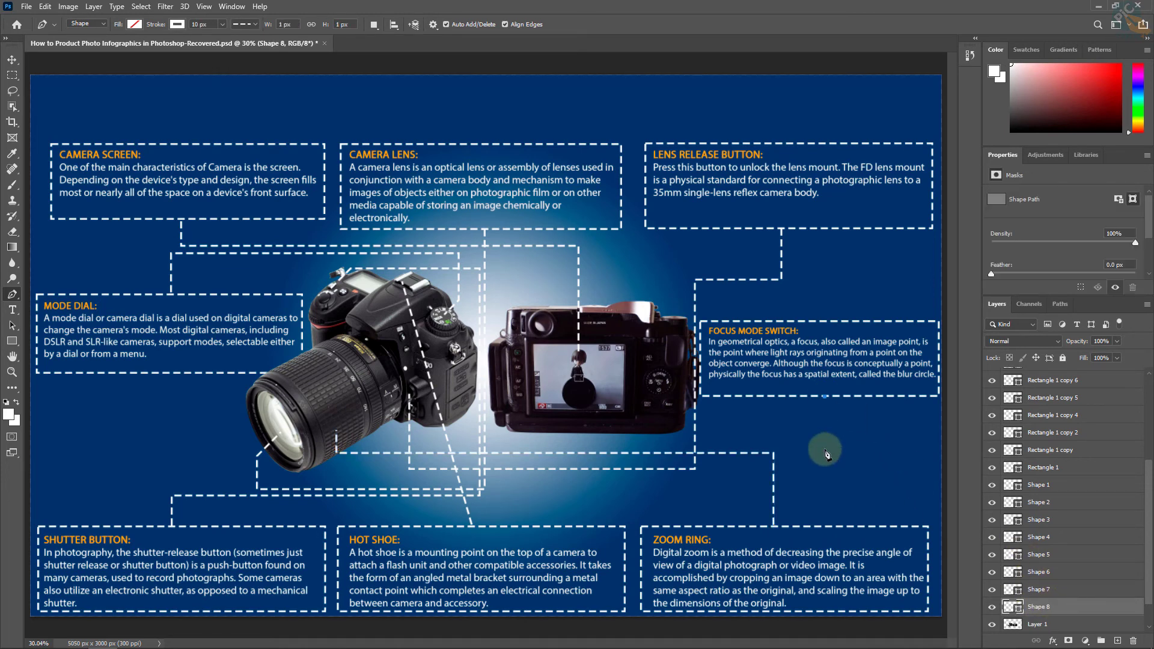
pyautogui.keyDown('shift'); pyautogui.click(377, 486); pyautogui.keyUp('shift')
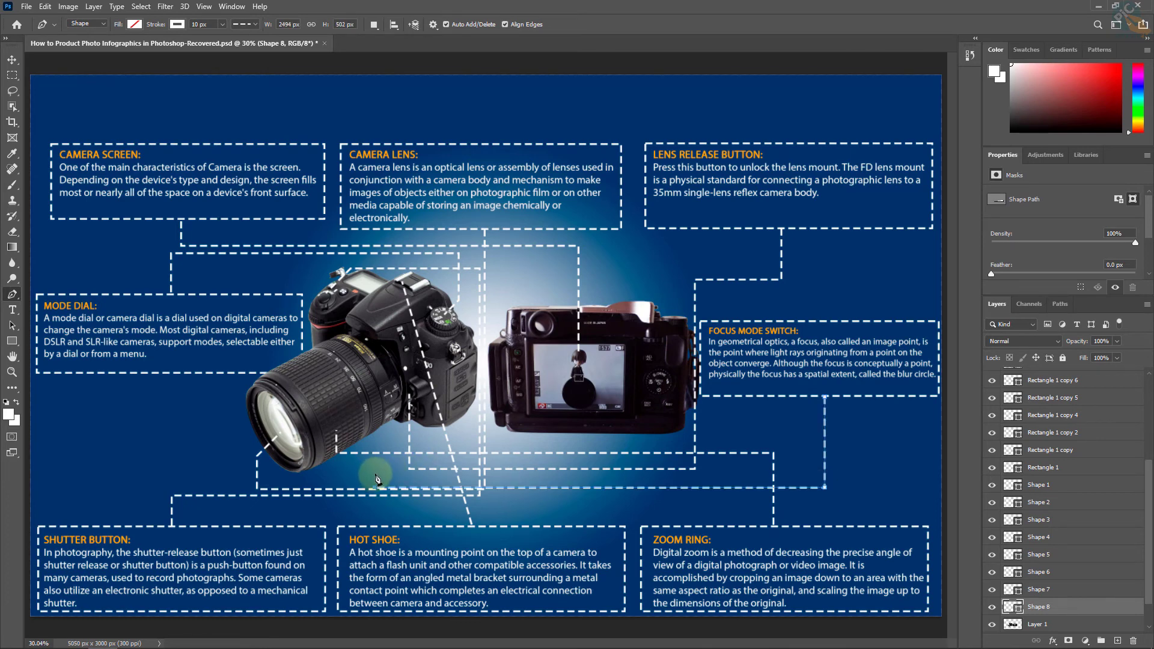
pyautogui.moveTo(824, 487); pyautogui.dragTo(825, 471)
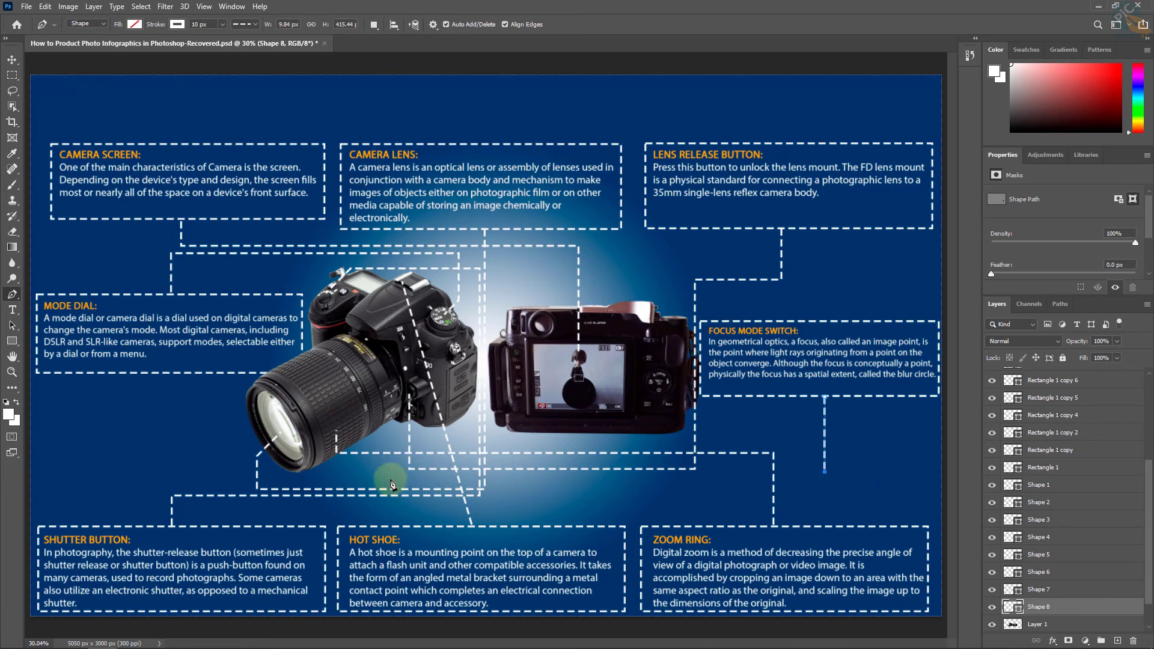
pyautogui.moveTo(379, 480); pyautogui.dragTo(829, 481)
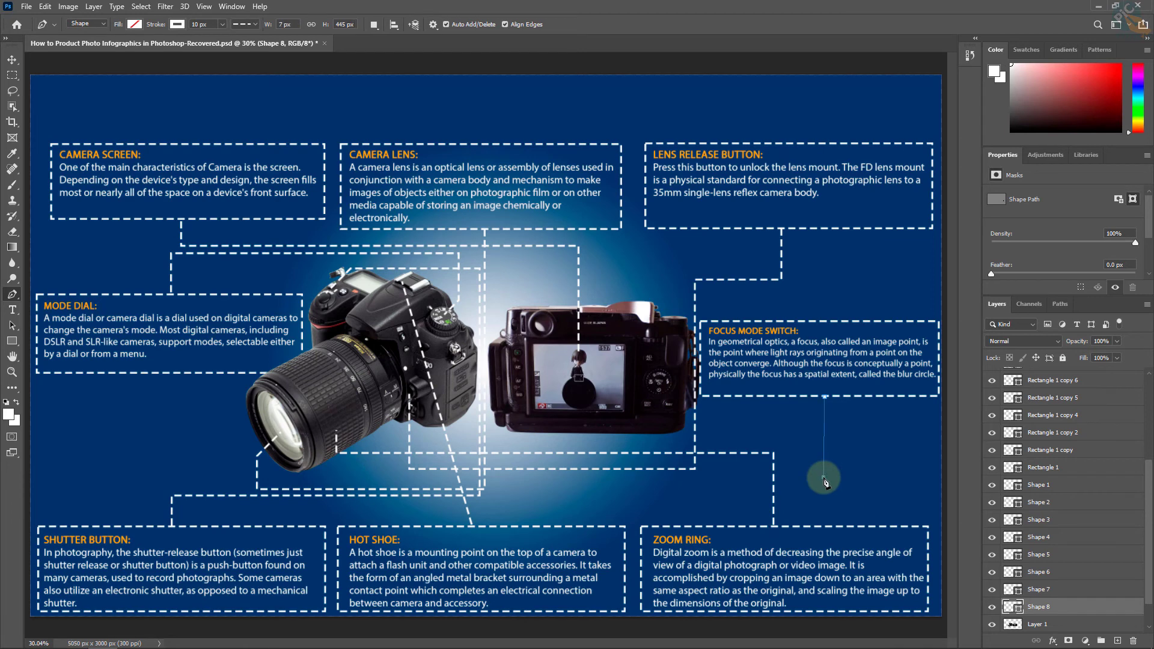
pyautogui.click(360, 476)
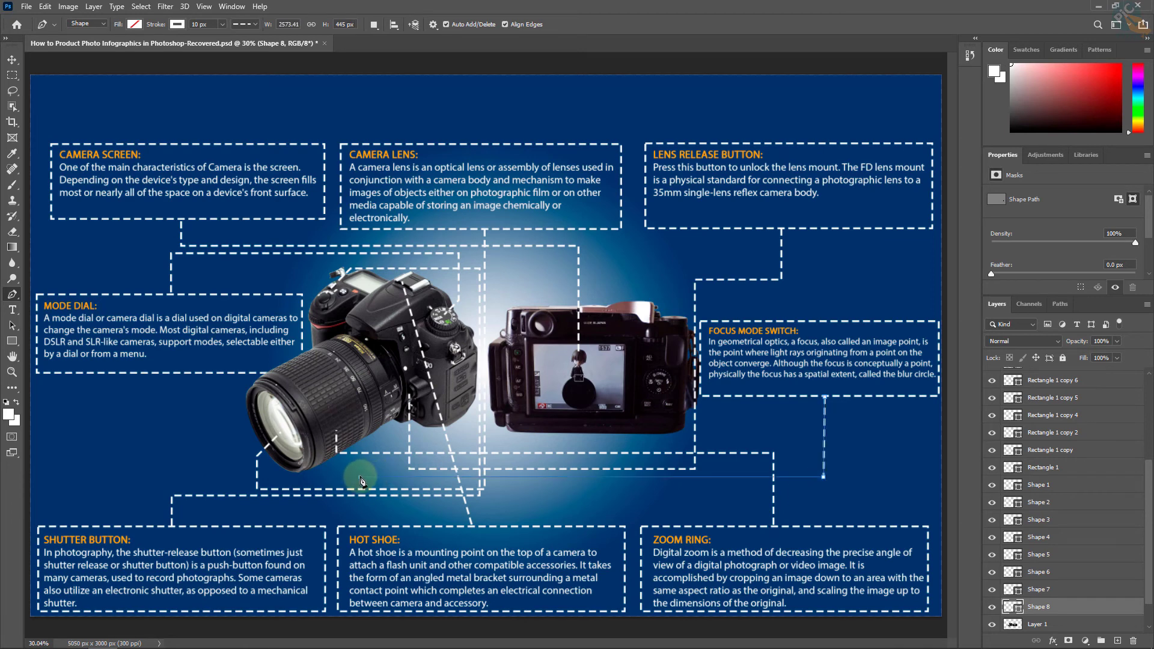
pyautogui.click(391, 395)
pyautogui.scroll(-2, 1099, 564)
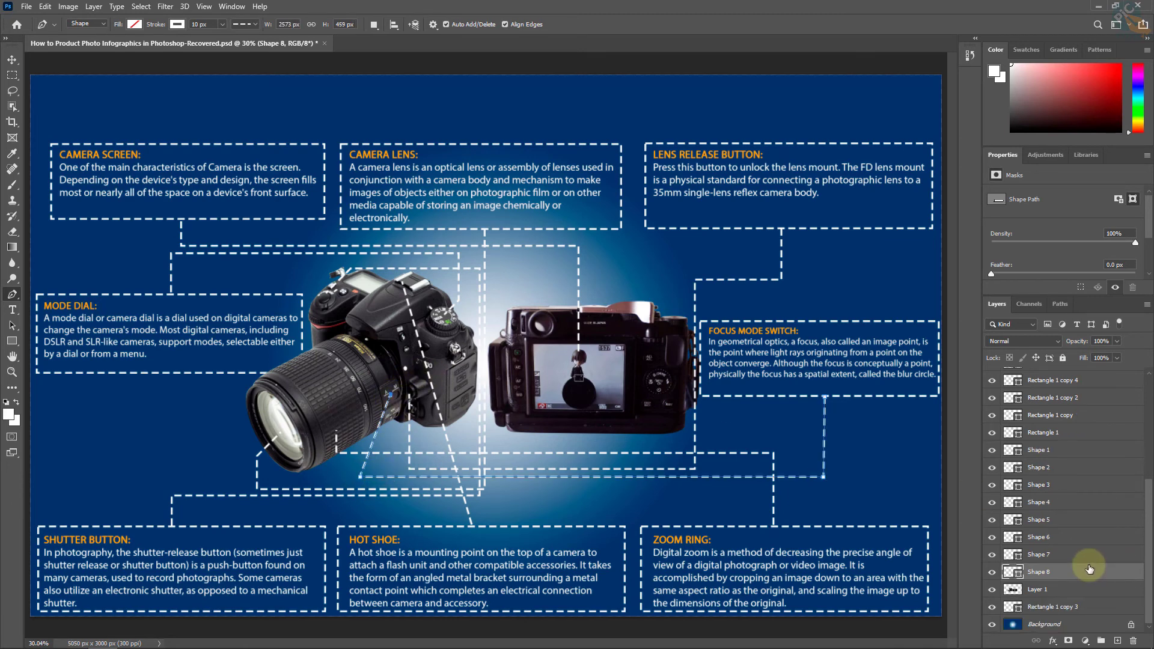
pyautogui.click(1042, 590)
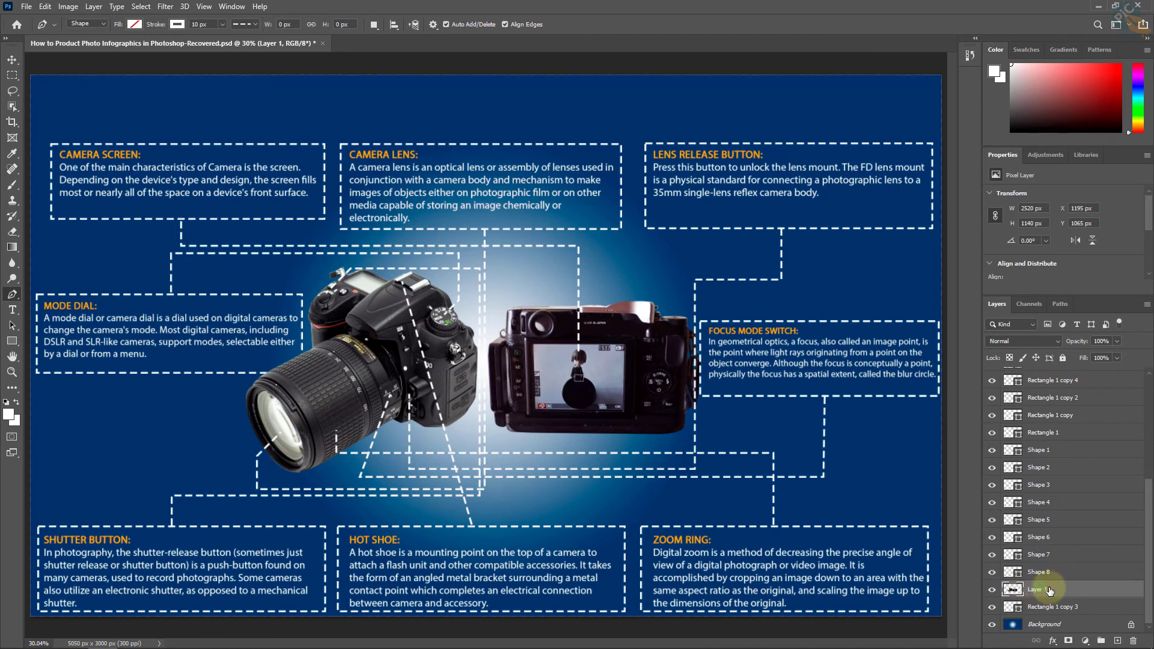
pyautogui.scroll(3, 1075, 568)
pyautogui.scroll(4, 1077, 564)
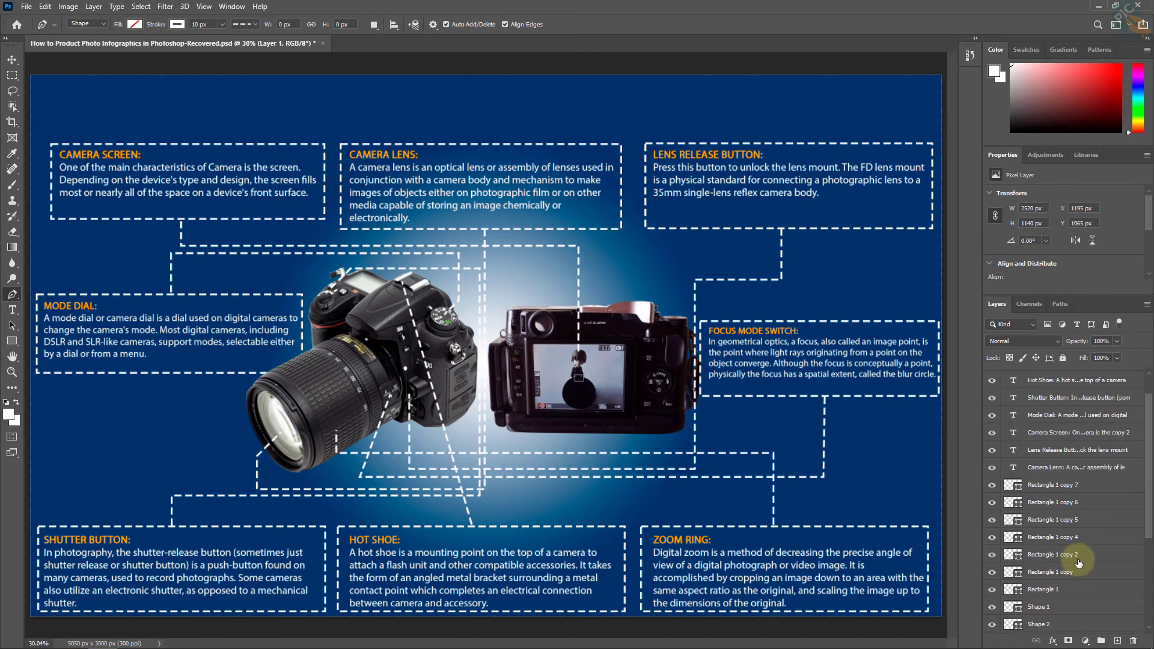
pyautogui.scroll(3, 1079, 563)
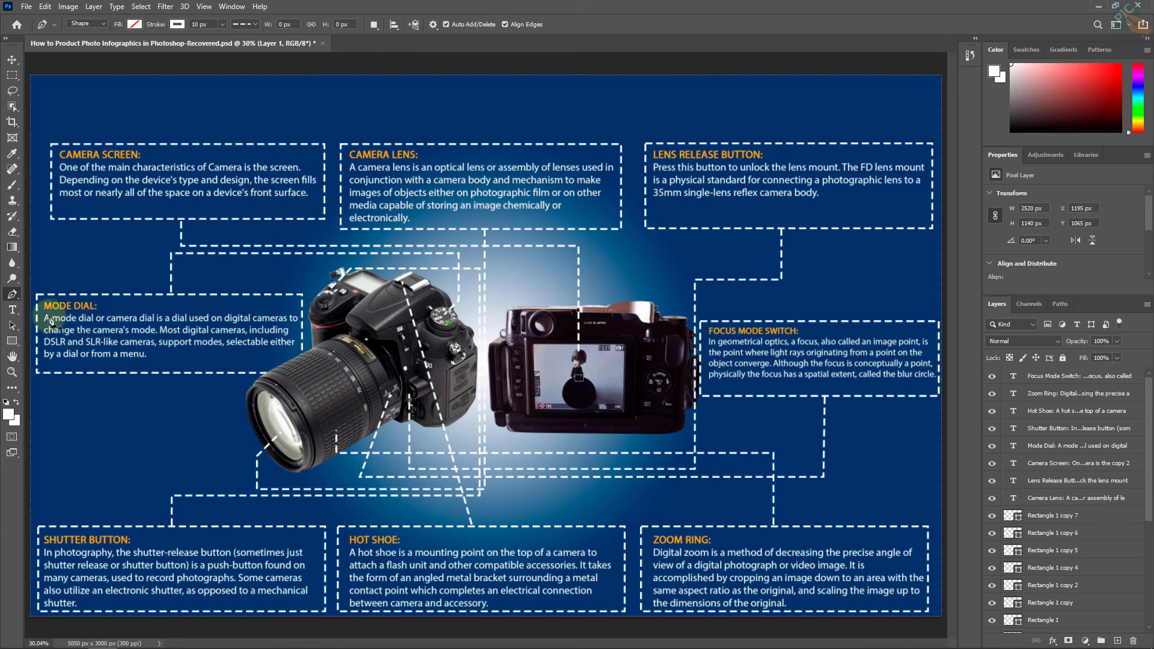
# Type the CAMERA INFOGRAPHICS DESIGN title at the top, centre it, and scale it up
pyautogui.click(12, 310)
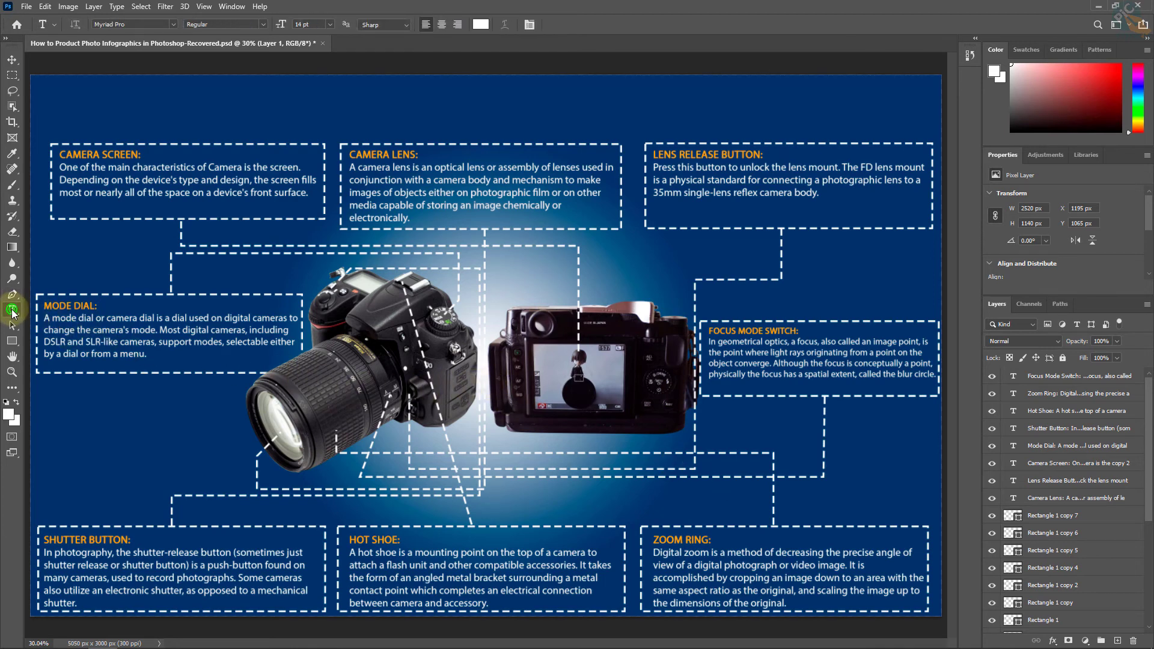
pyautogui.click(403, 112)
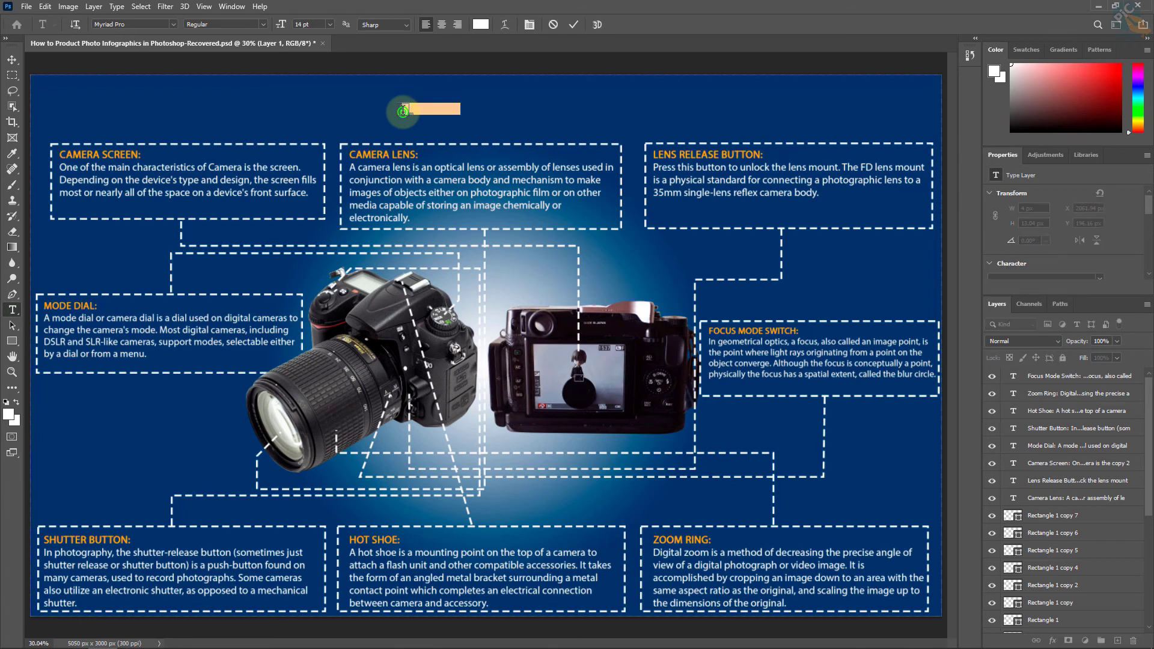
pyautogui.write('CAMERA INFOGRAPHICS DESIGN')
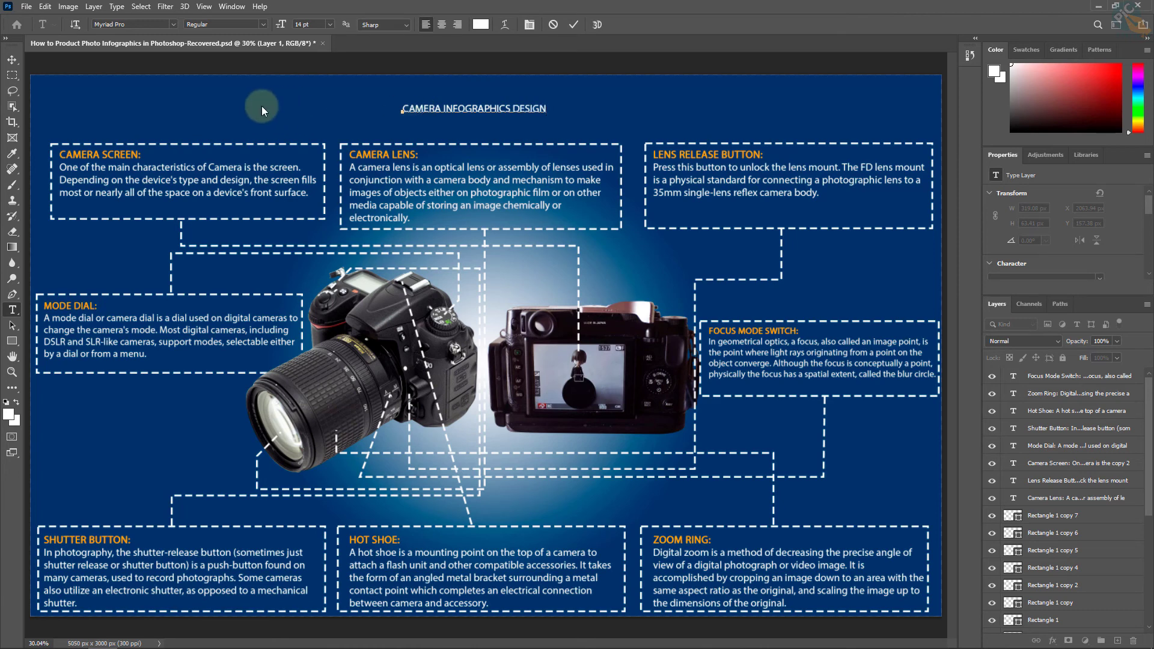
pyautogui.click(14, 60)
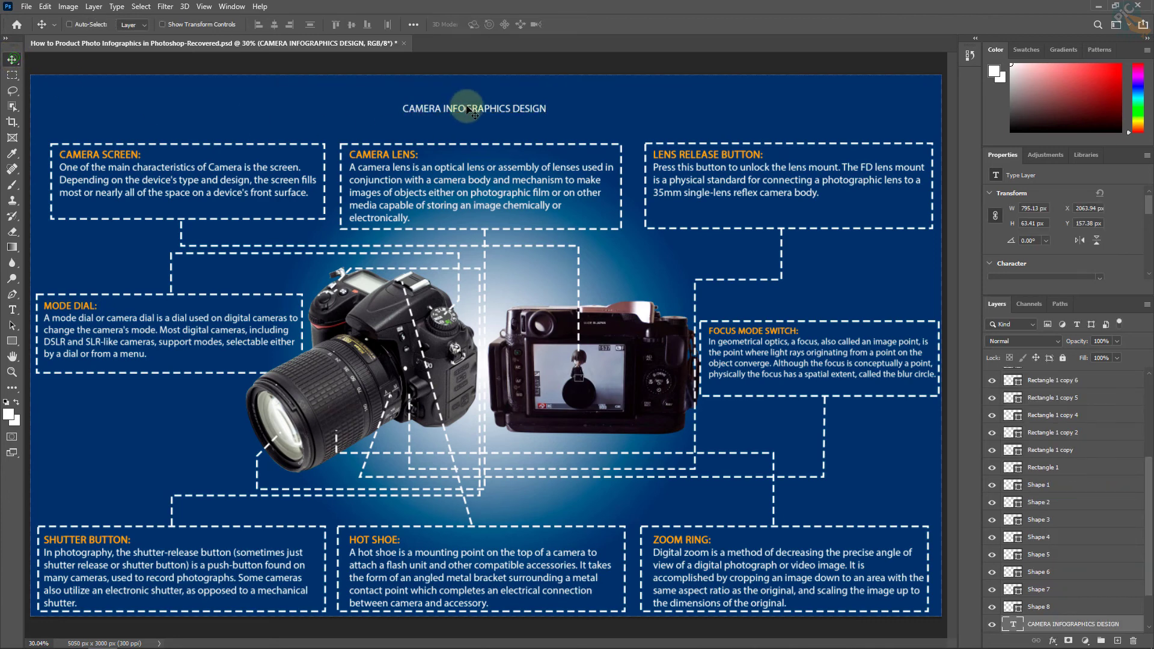
pyautogui.moveTo(475, 110); pyautogui.dragTo(484, 119)
pyautogui.hotkey('ctrl', 't')
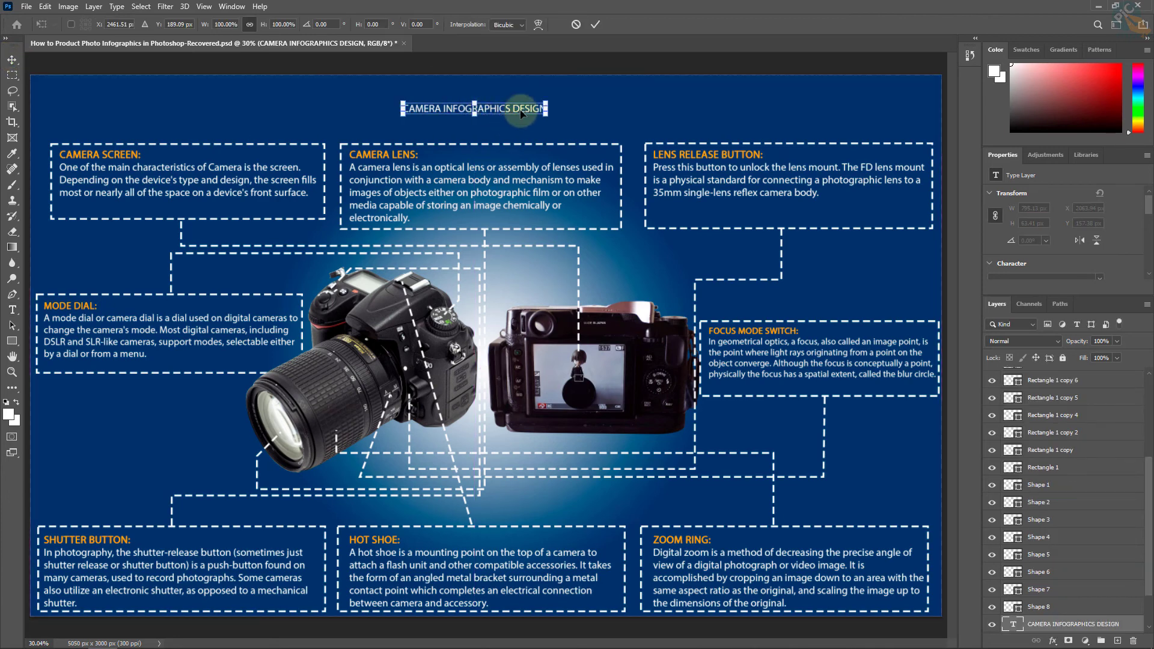
pyautogui.moveTo(548, 101)
pyautogui.mouseDown()
pyautogui.moveTo(758, 76)
pyautogui.moveTo(748, 87)
pyautogui.mouseUp()
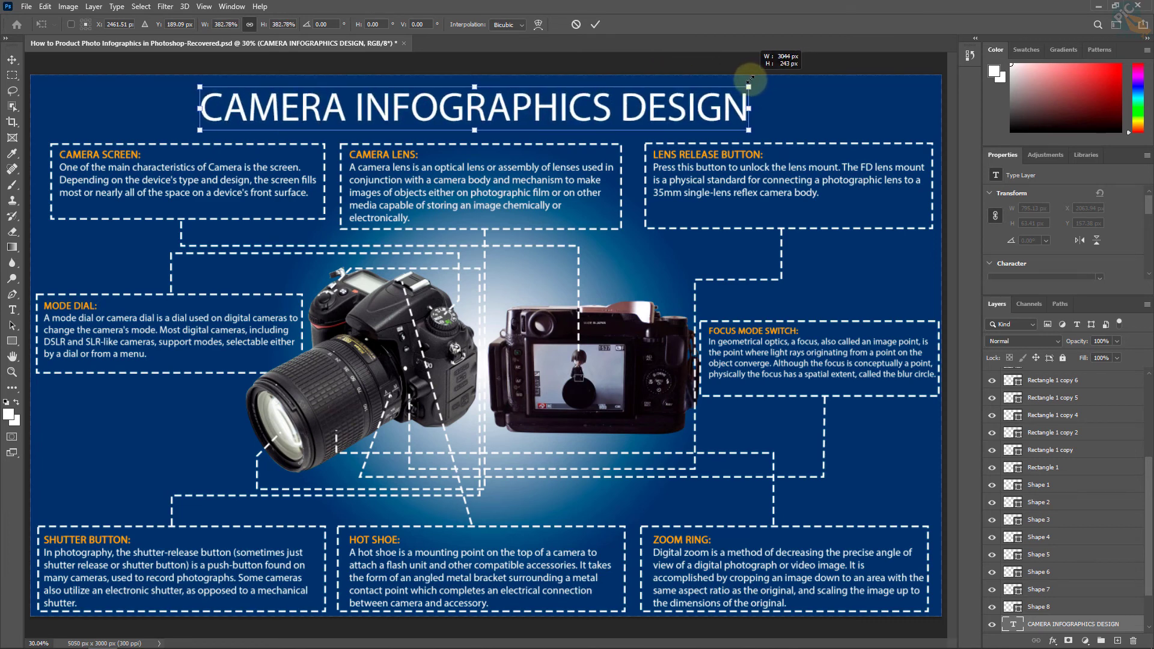
pyautogui.click(595, 24)
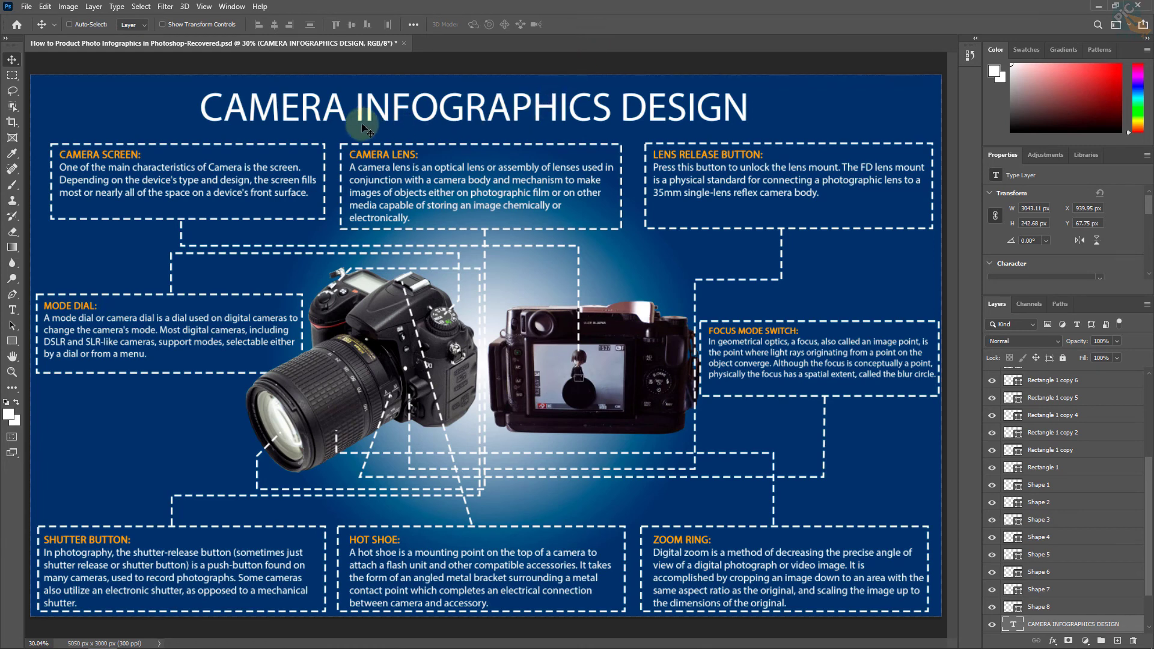
# Make the CAMERA INFOGRAPHICS DESIGN title bold and golden yellow #ffc600
pyautogui.click(12, 310)
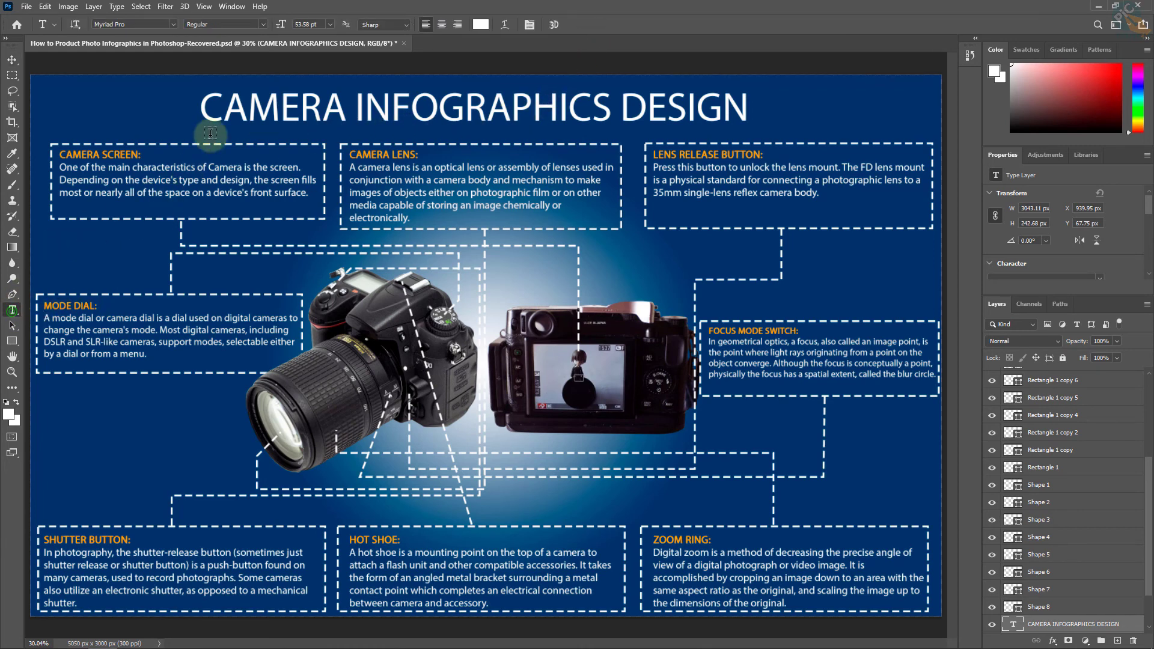
pyautogui.click(262, 24)
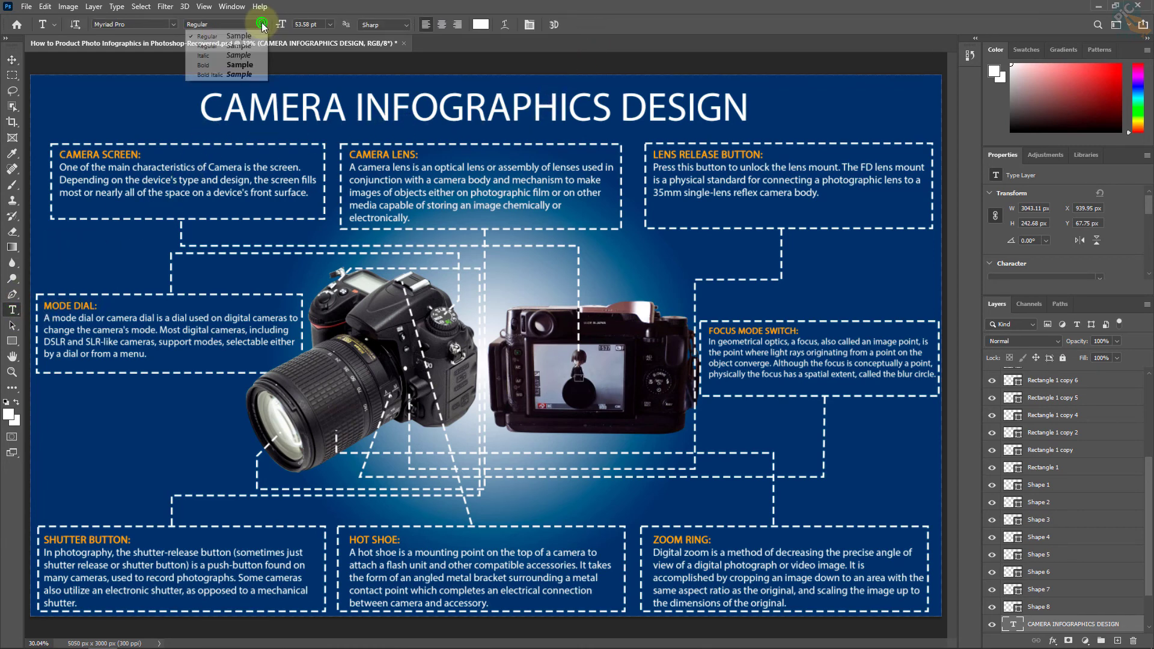
pyautogui.click(223, 64)
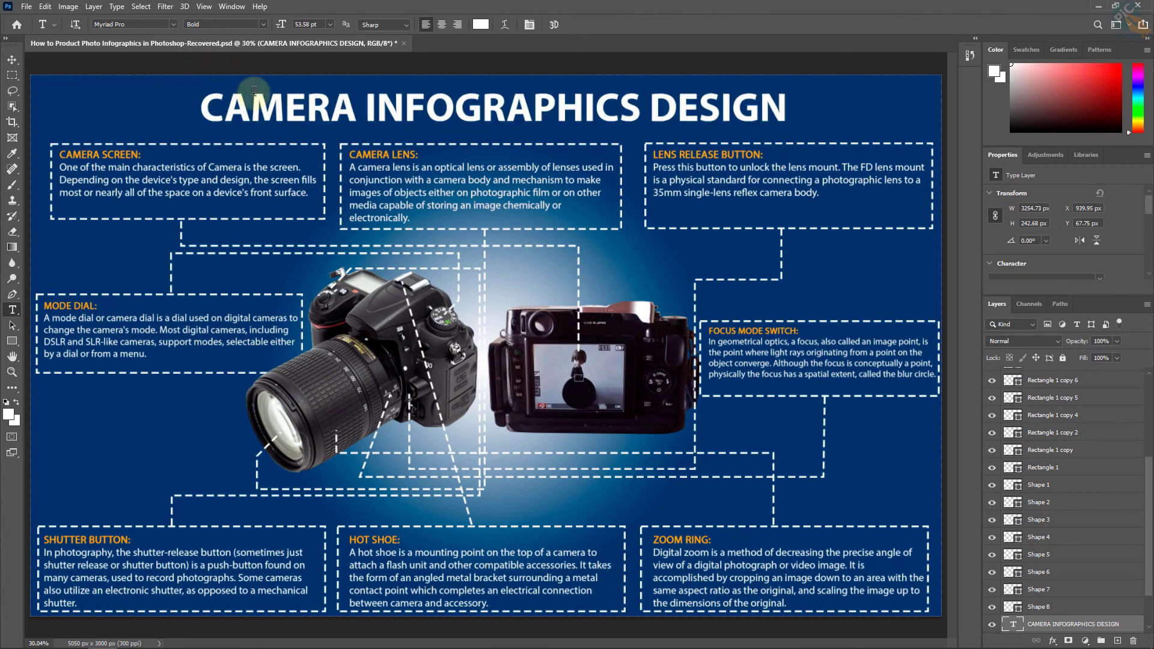
pyautogui.click(480, 26)
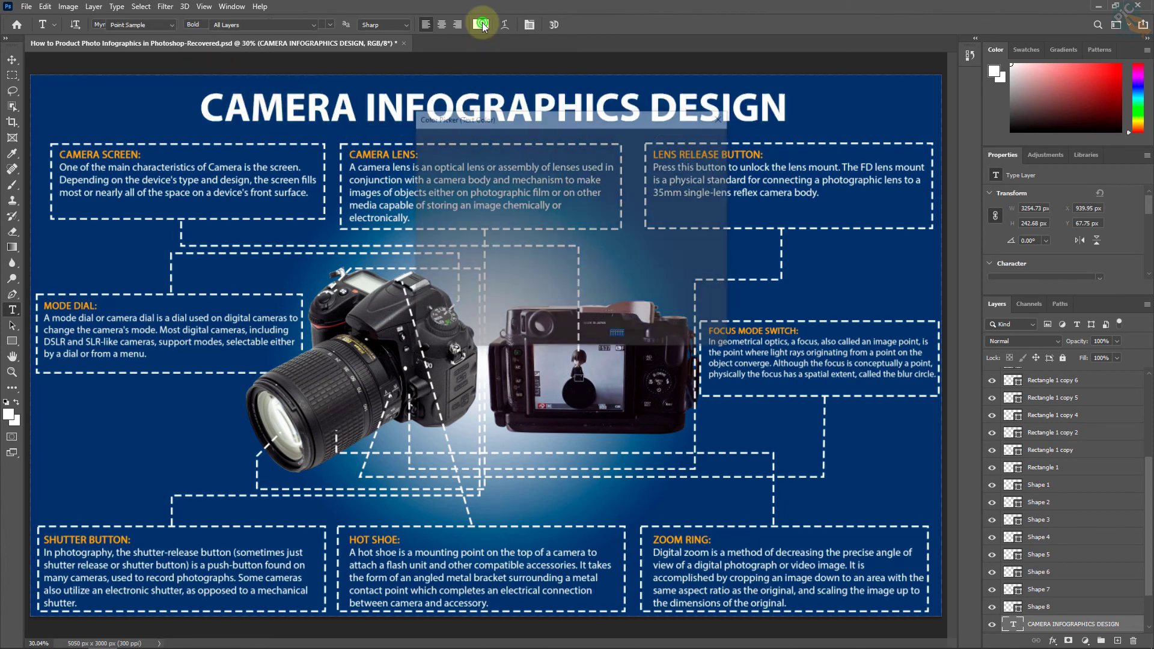
pyautogui.moveTo(614, 146); pyautogui.dragTo(705, 193)
pyautogui.moveTo(734, 318)
pyautogui.mouseDown()
pyautogui.moveTo(738, 290)
pyautogui.moveTo(738, 349)
pyautogui.mouseUp()
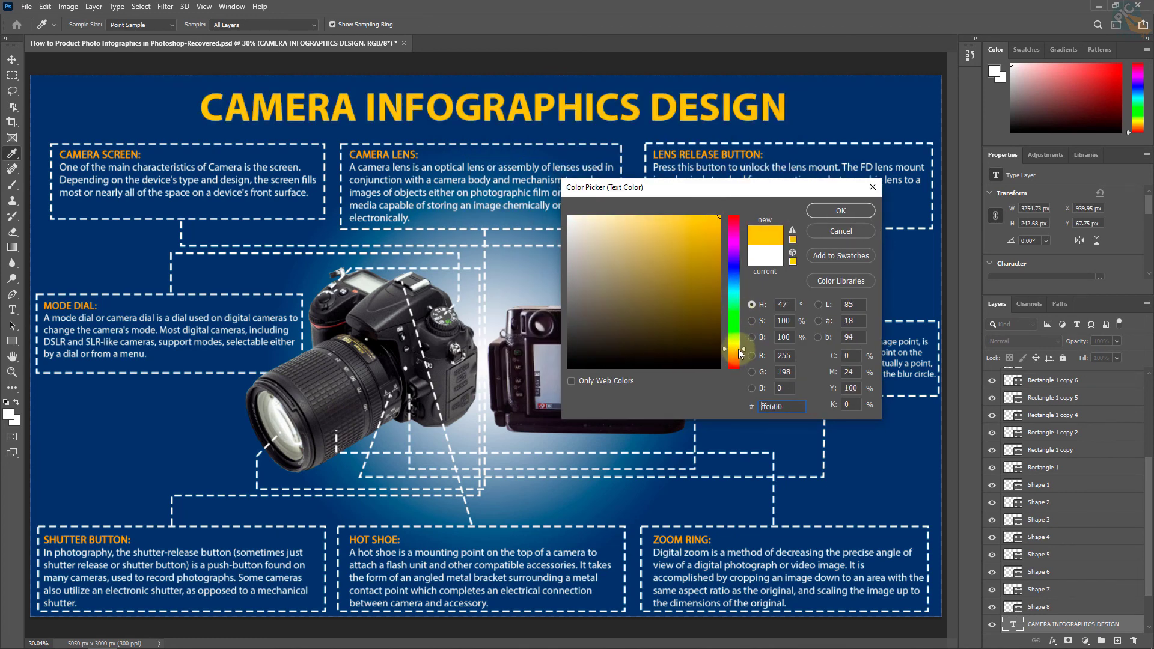
pyautogui.click(827, 210)
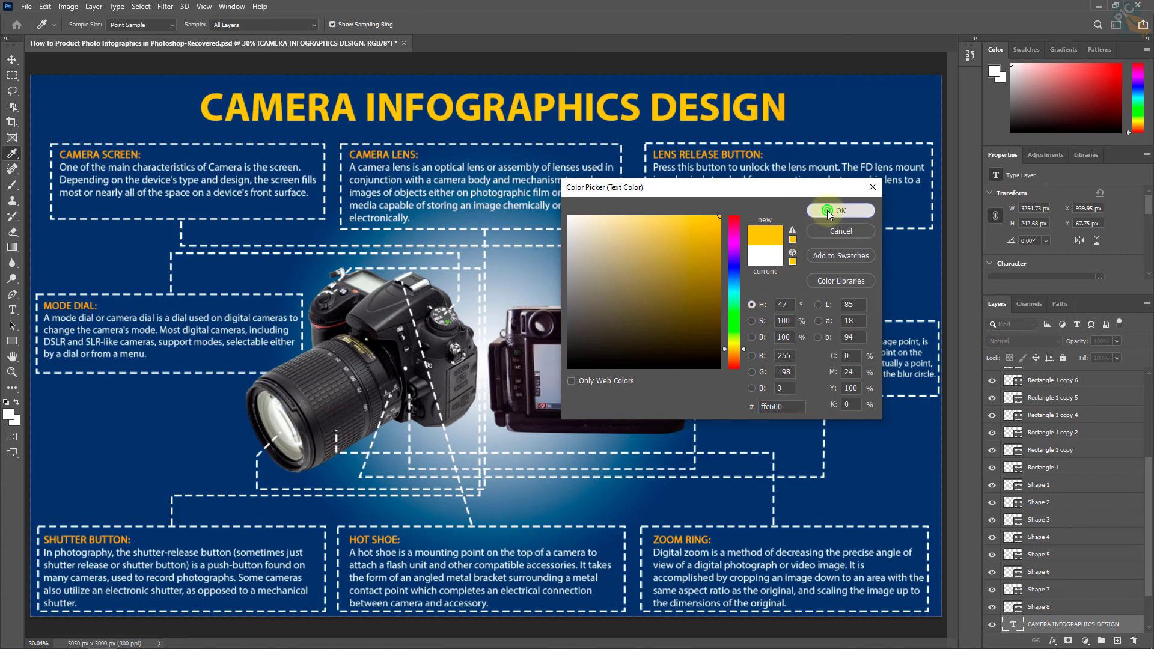
pyautogui.click(13, 59)
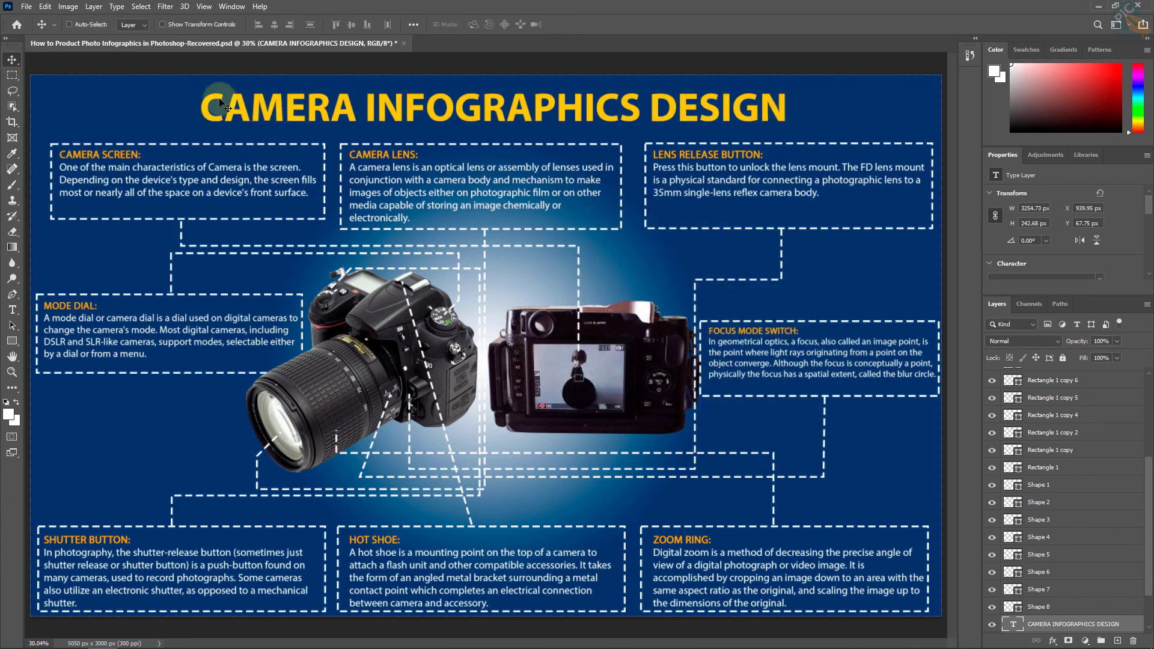
pyautogui.scroll(-3, 1073, 515)
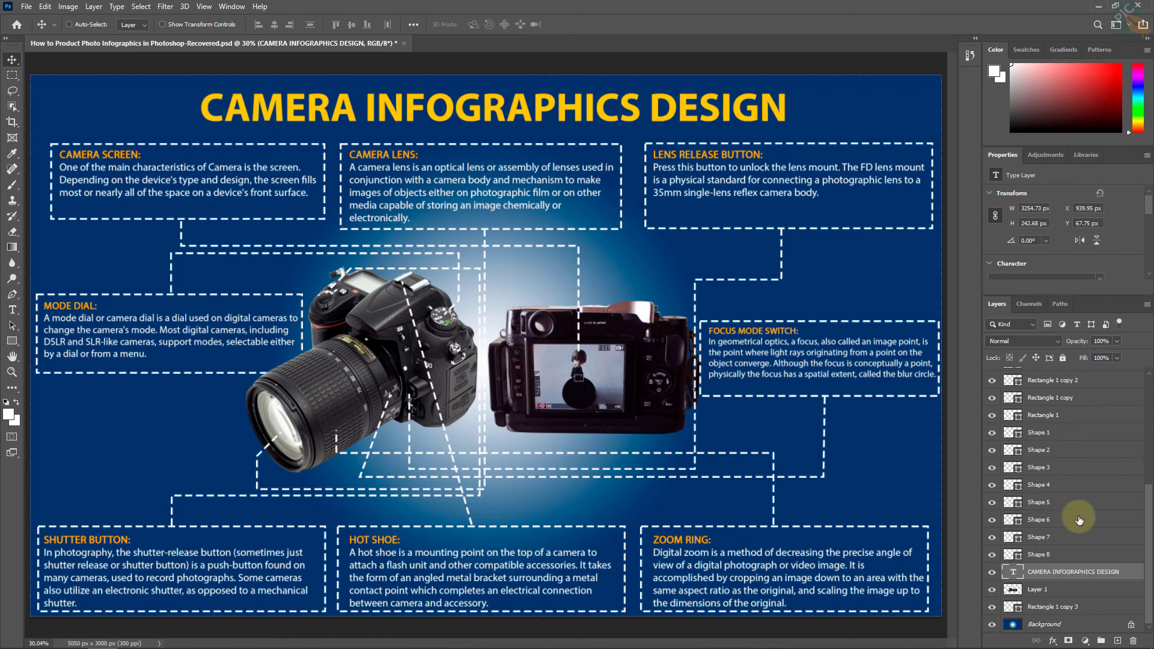
pyautogui.click(1056, 591)
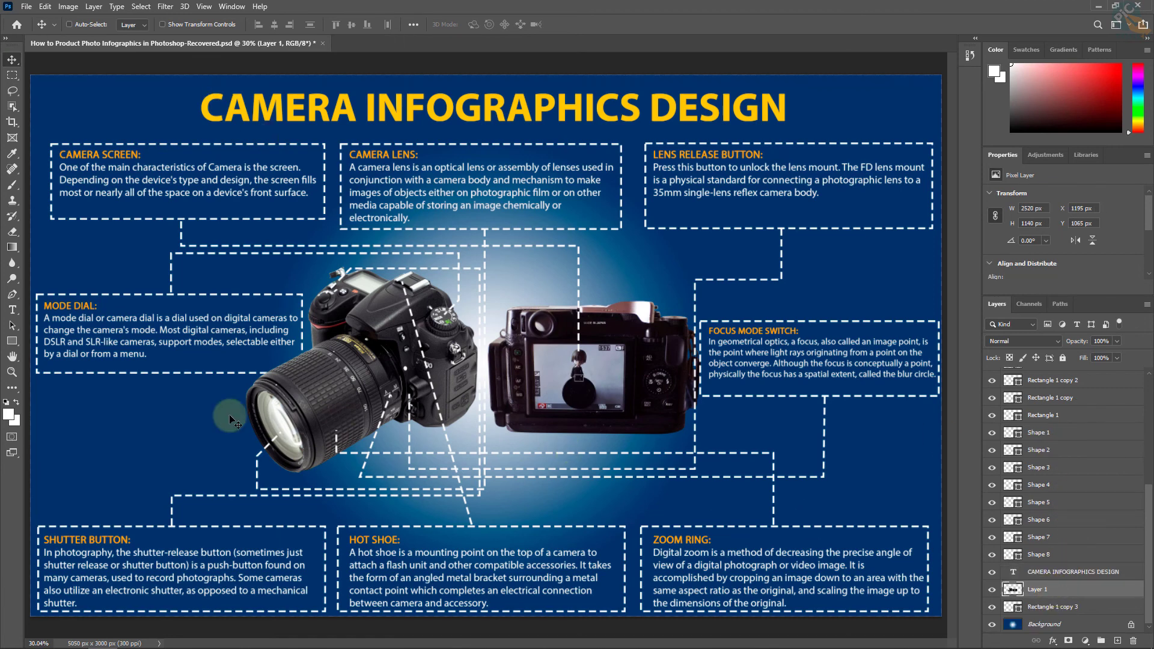
# Draw a rounded rectangle enclosing the title
pyautogui.click(11, 341)
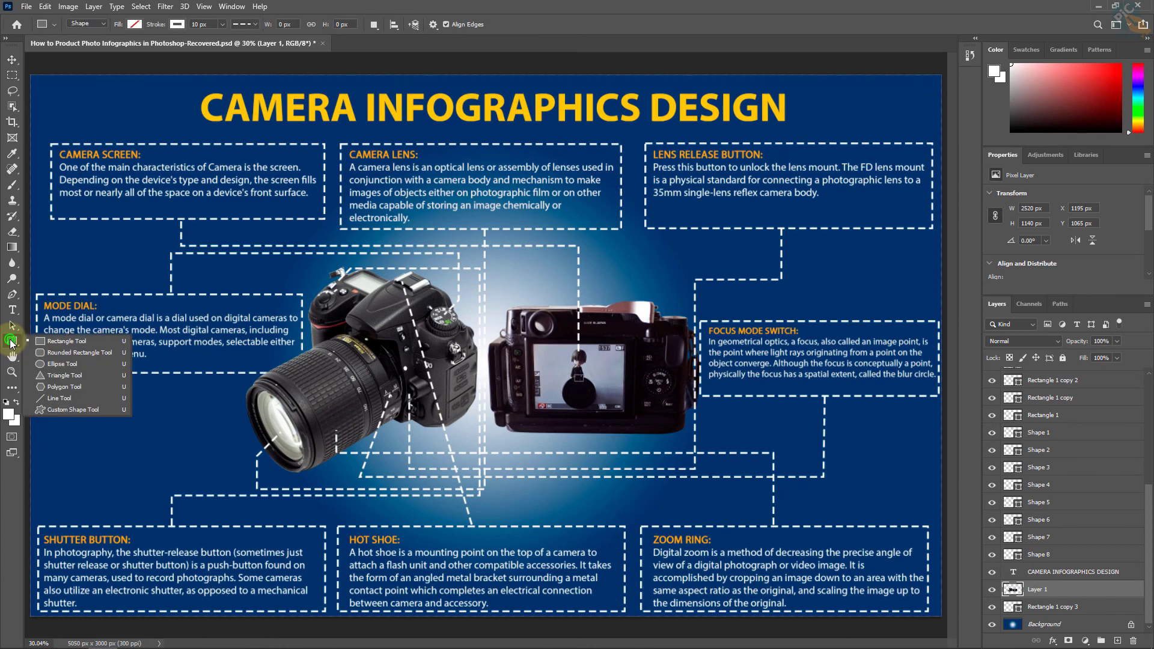
pyautogui.click(60, 355)
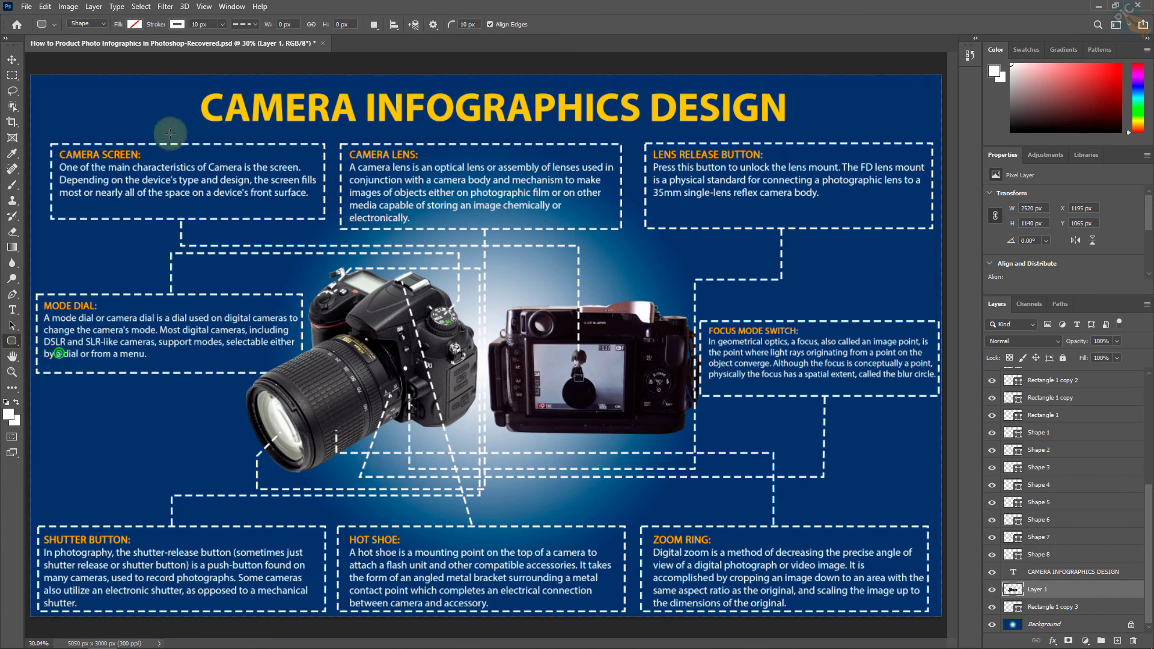
pyautogui.moveTo(184, 86)
pyautogui.mouseDown()
pyautogui.moveTo(807, 122)
pyautogui.moveTo(793, 128)
pyautogui.mouseUp()
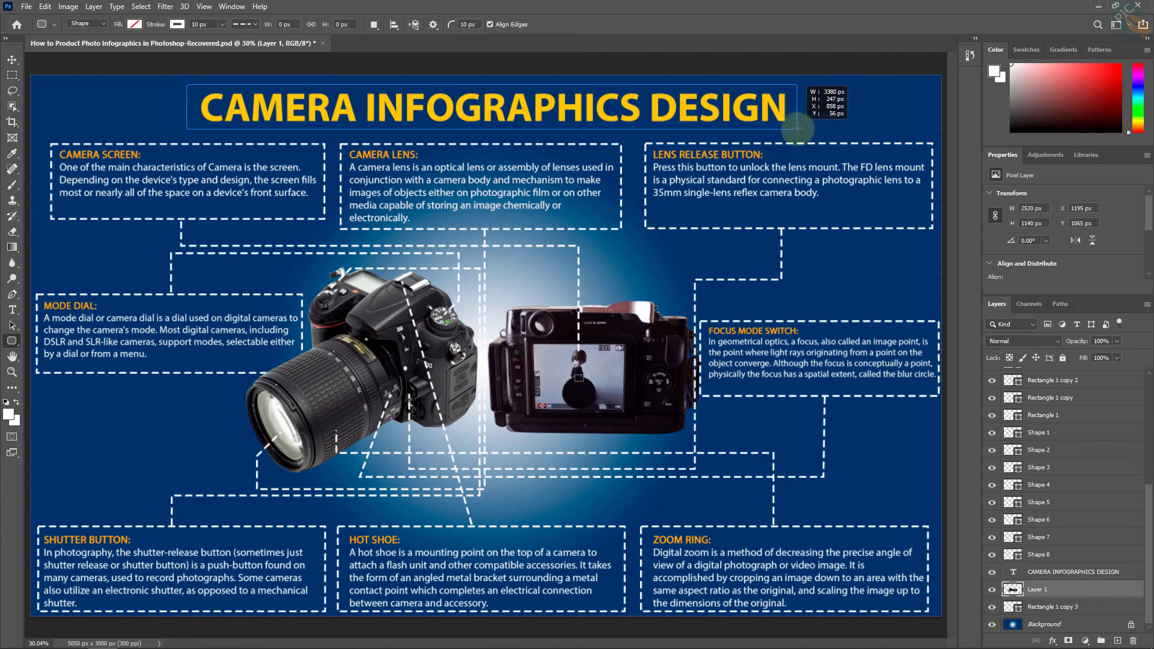
pyautogui.moveTo(798, 128); pyautogui.dragTo(793, 131)
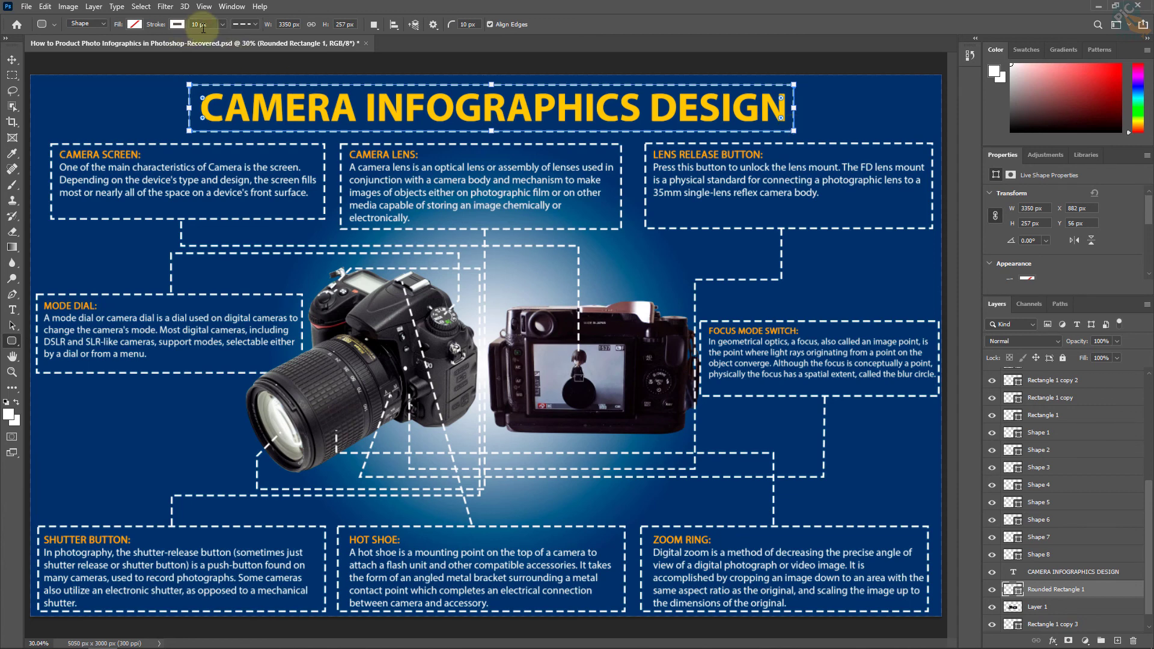
# Give the rounded box no outline and a white fill
pyautogui.click(243, 24)
pyautogui.click(222, 62)
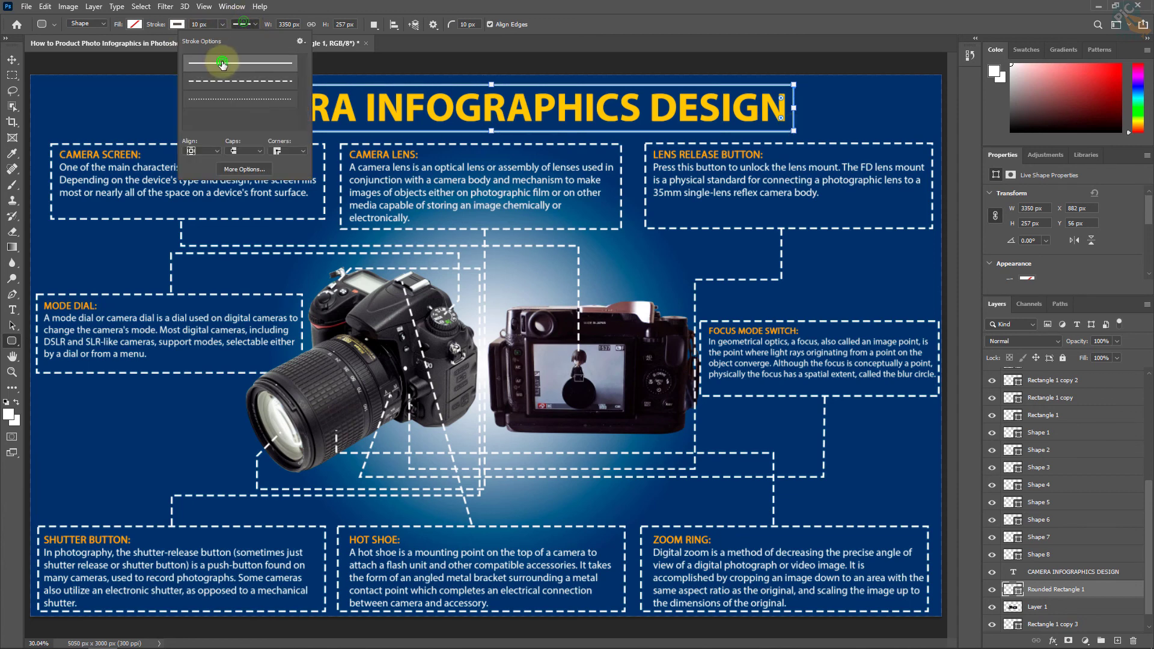
pyautogui.click(175, 25)
pyautogui.click(107, 49)
pyautogui.click(133, 24)
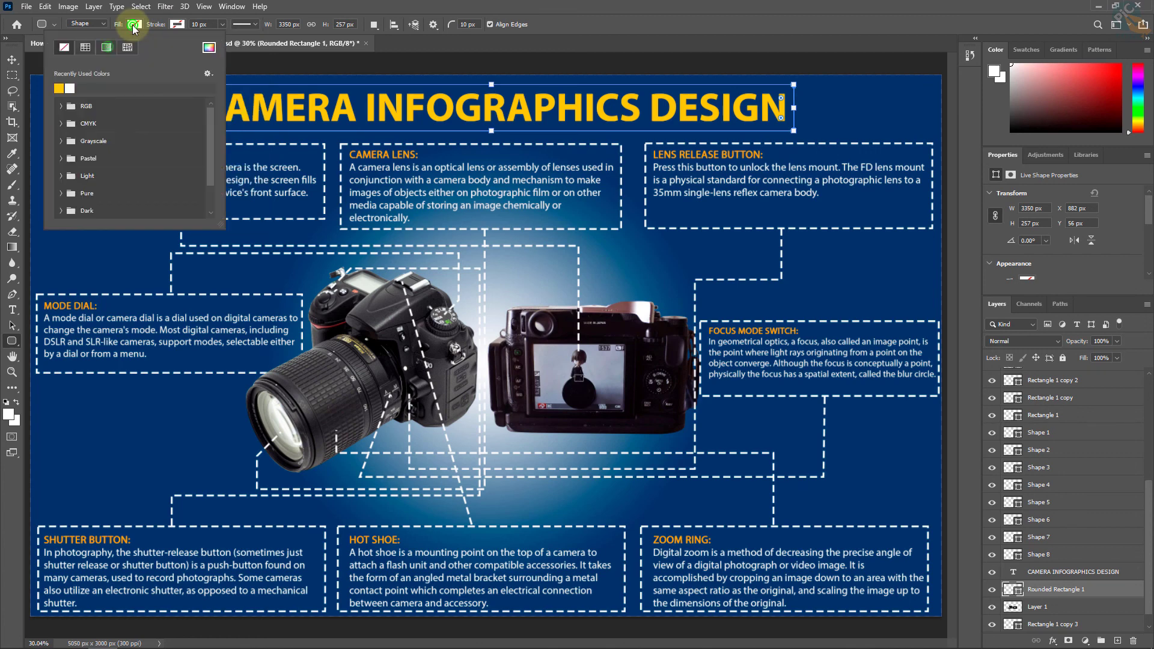
pyautogui.click(209, 46)
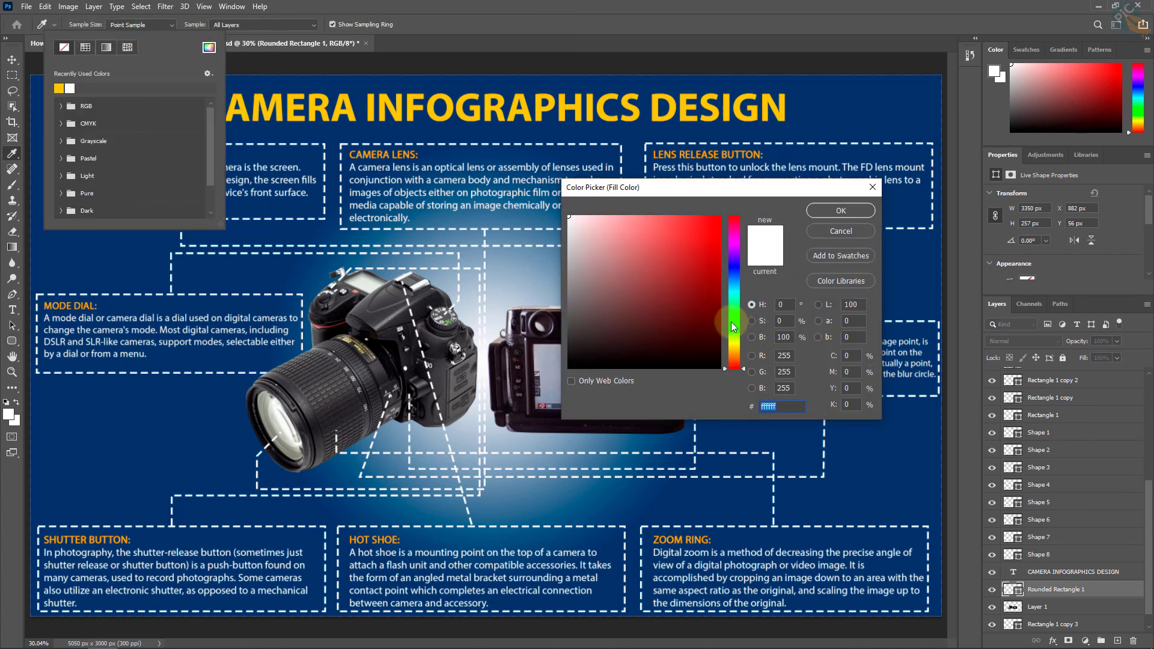
pyautogui.moveTo(733, 326); pyautogui.dragTo(734, 308)
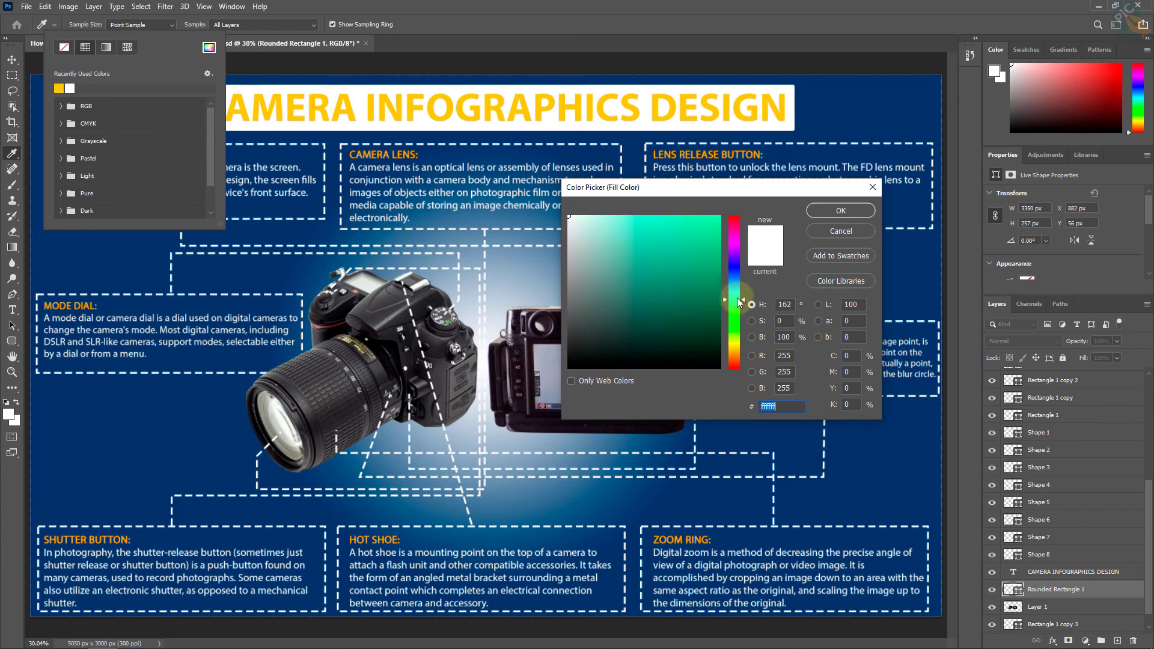
pyautogui.moveTo(737, 292); pyautogui.dragTo(738, 291)
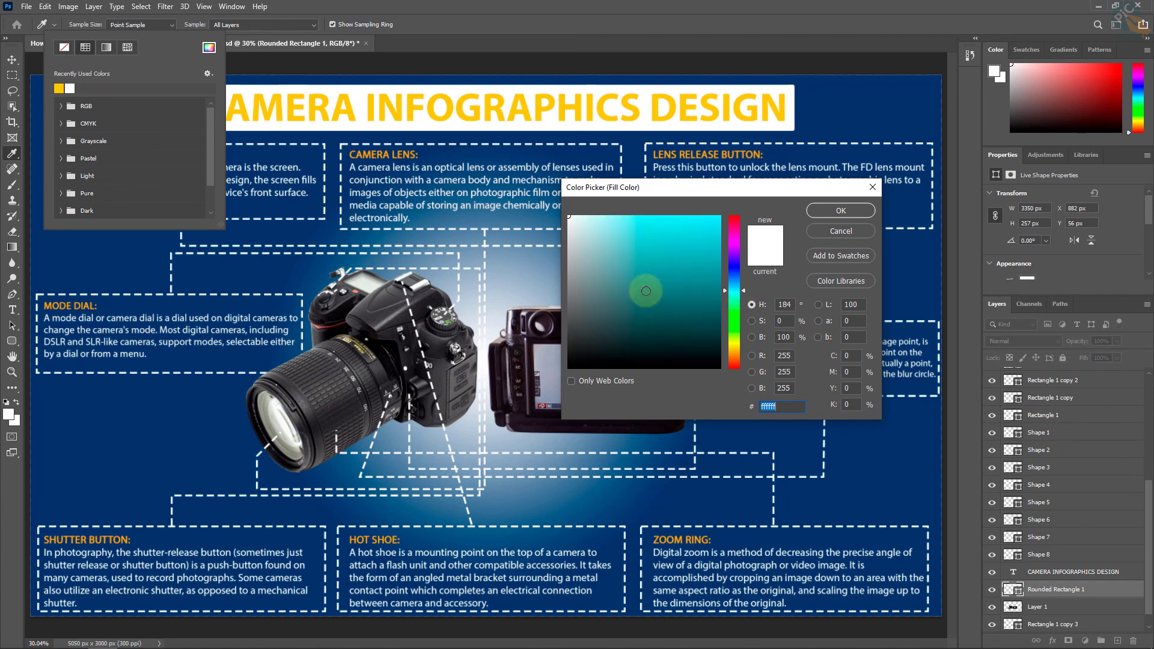
pyautogui.click(840, 211)
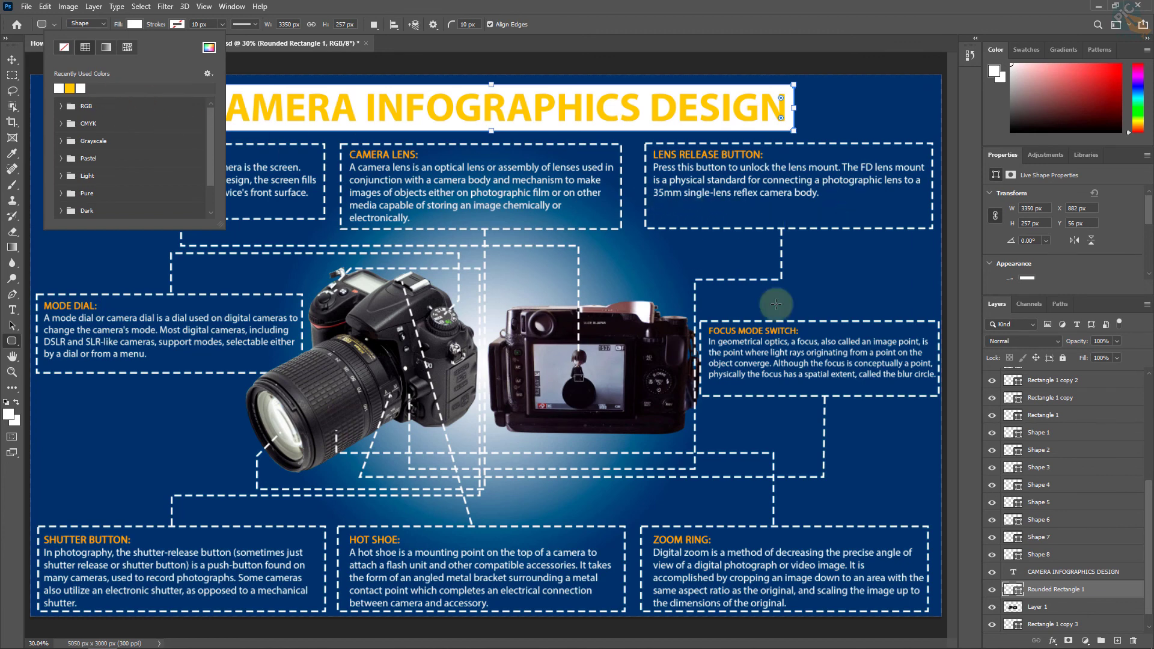
pyautogui.click(1053, 571)
pyautogui.click(1066, 571)
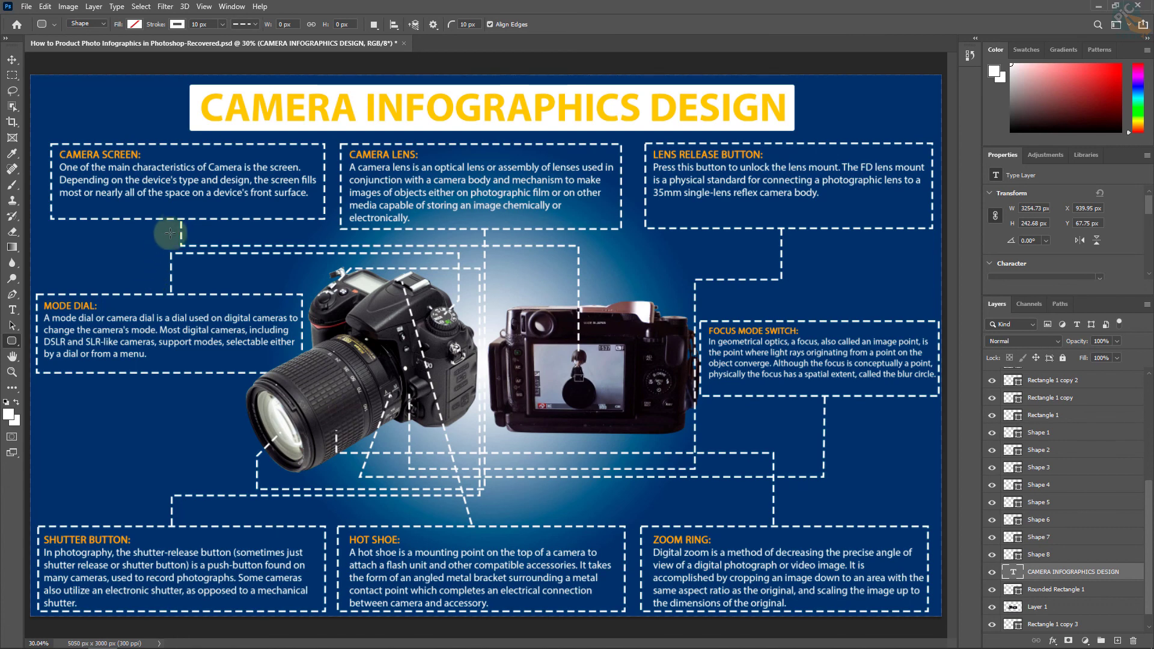
# Recolour the title navy #023569, sampled from the canvas, and enable Move tool auto-select
pyautogui.click(12, 310)
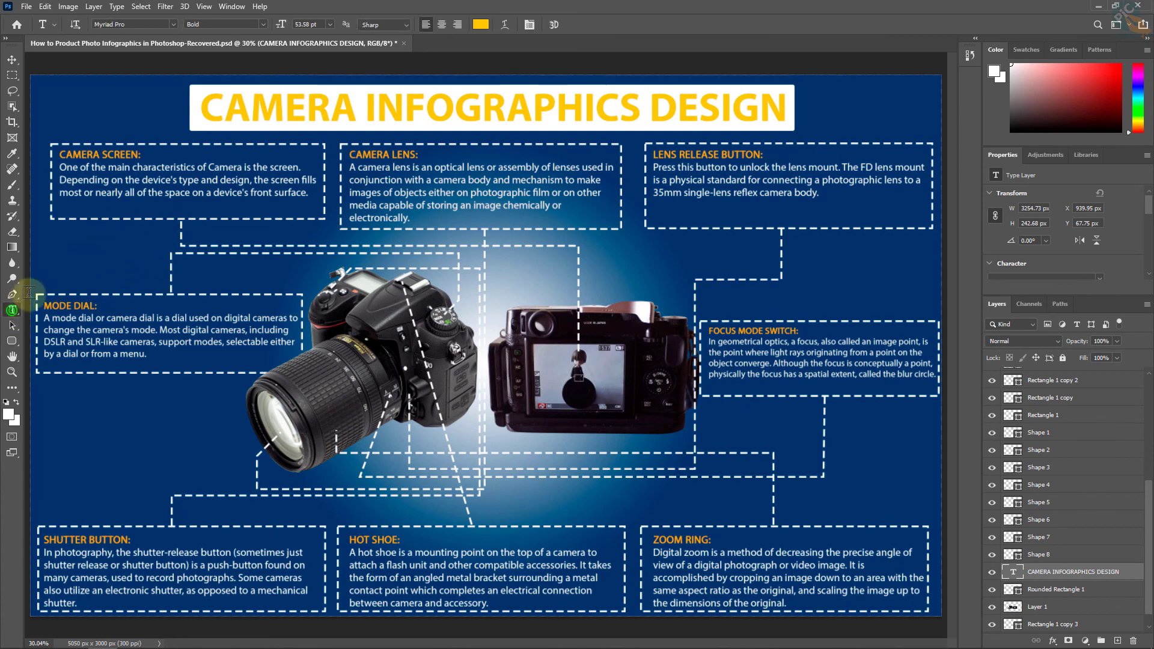
pyautogui.click(485, 24)
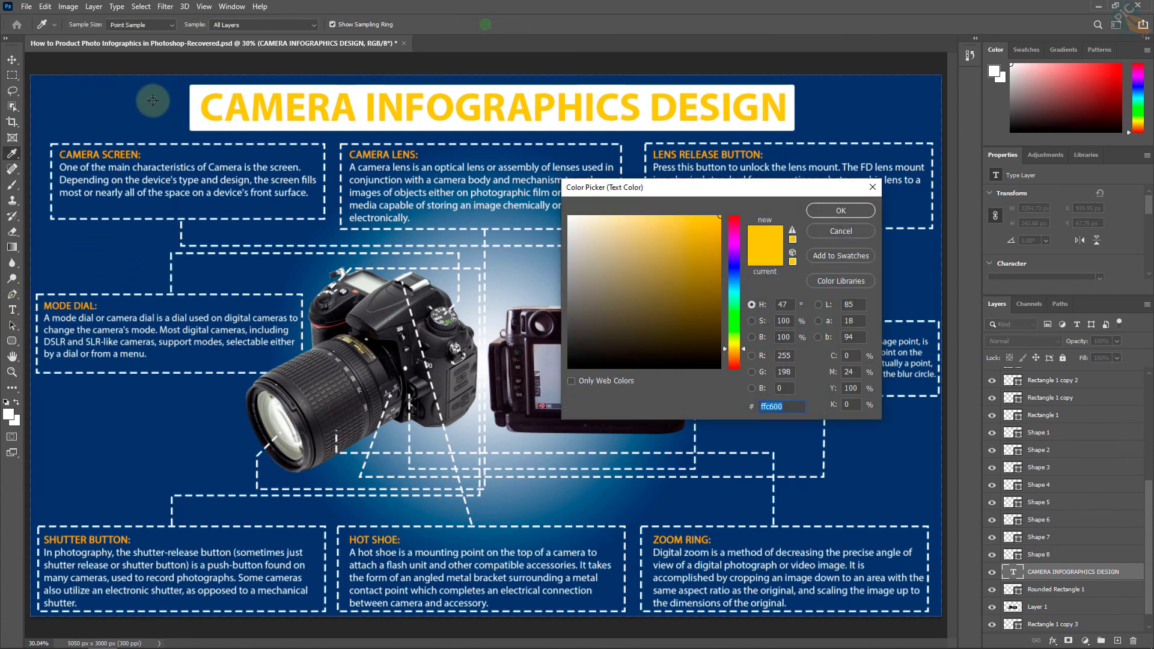
pyautogui.click(153, 97)
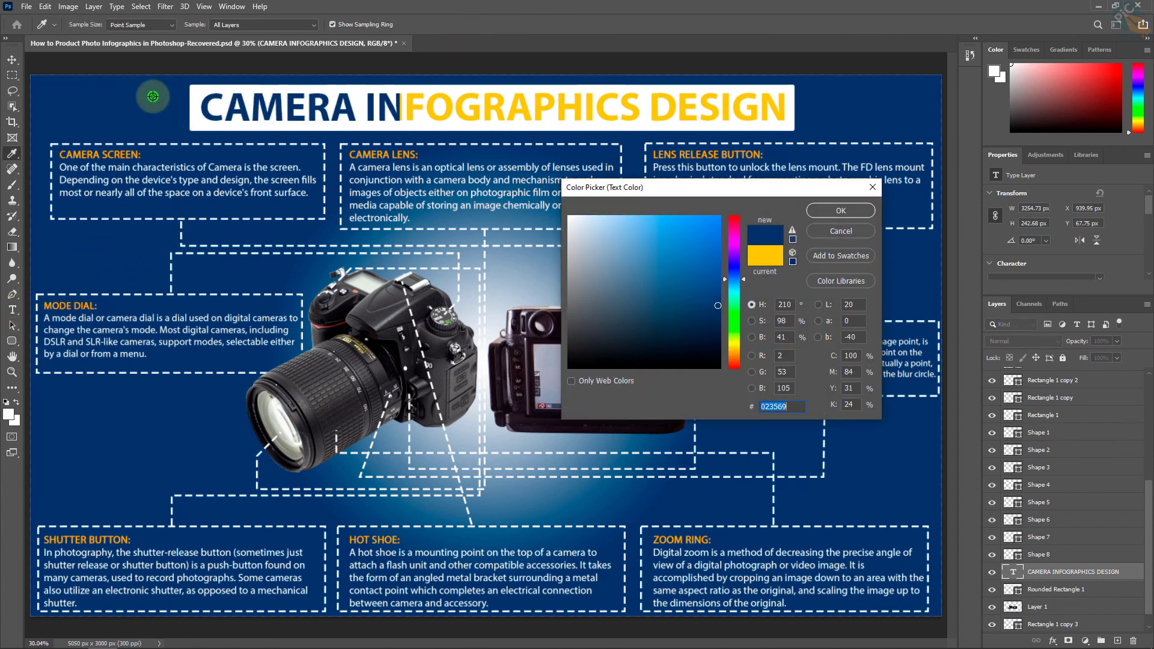
pyautogui.click(853, 205)
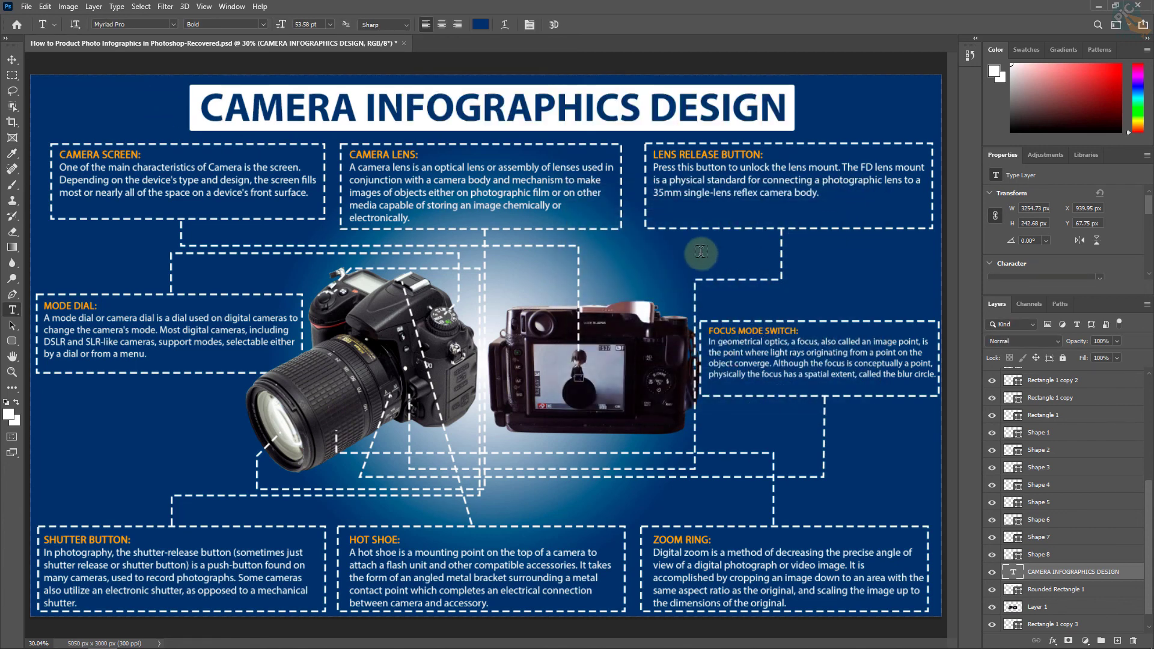
pyautogui.click(10, 58)
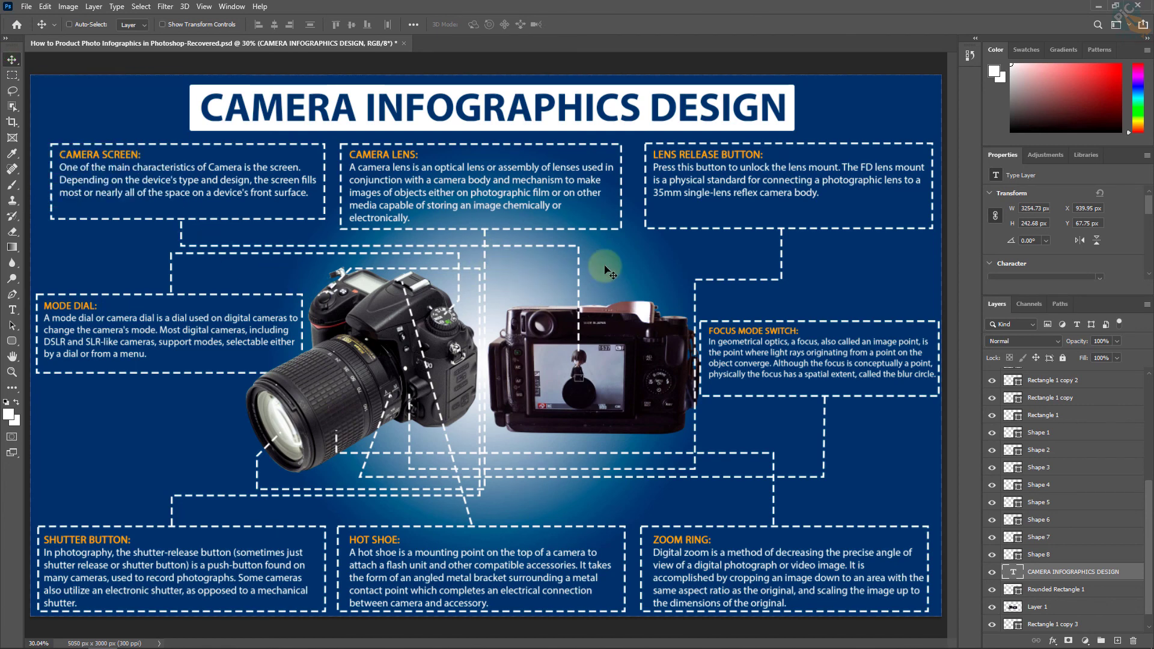
pyautogui.press('ctrl')
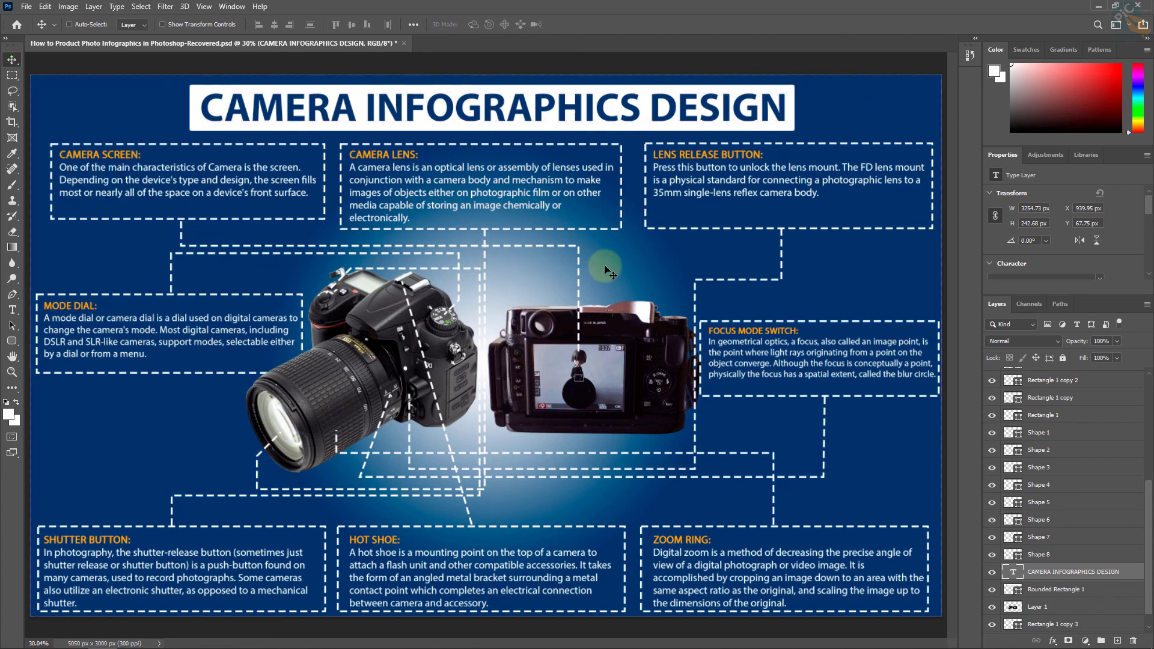